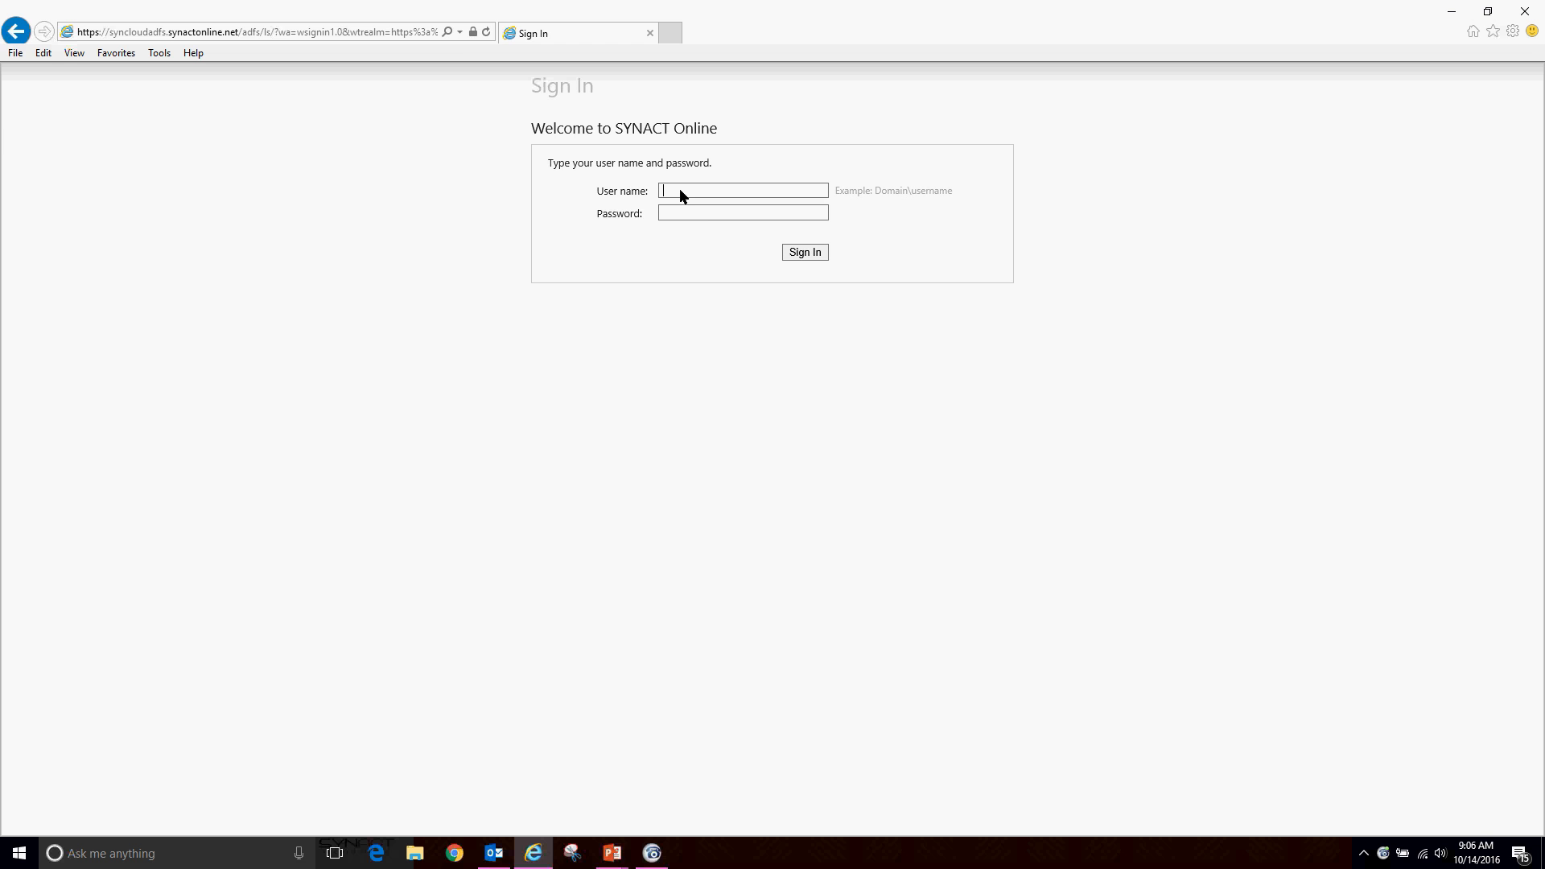
Step: Sign in to SYNACT Online by picking the saved account from the user-name autocomplete
click(679, 189)
text(sy)
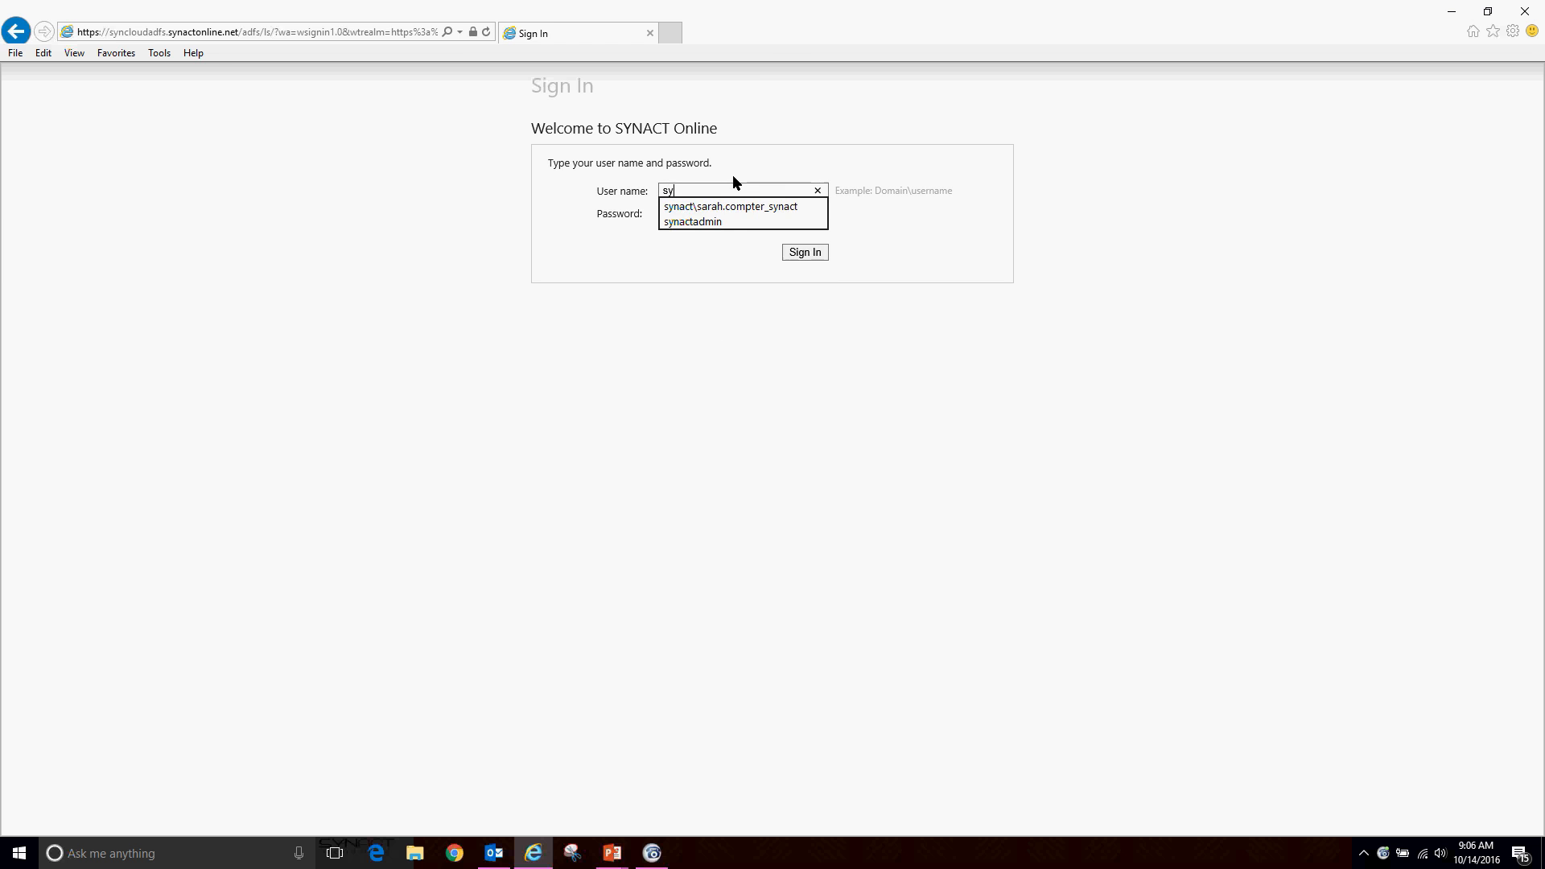
key(Return)
key(Return)
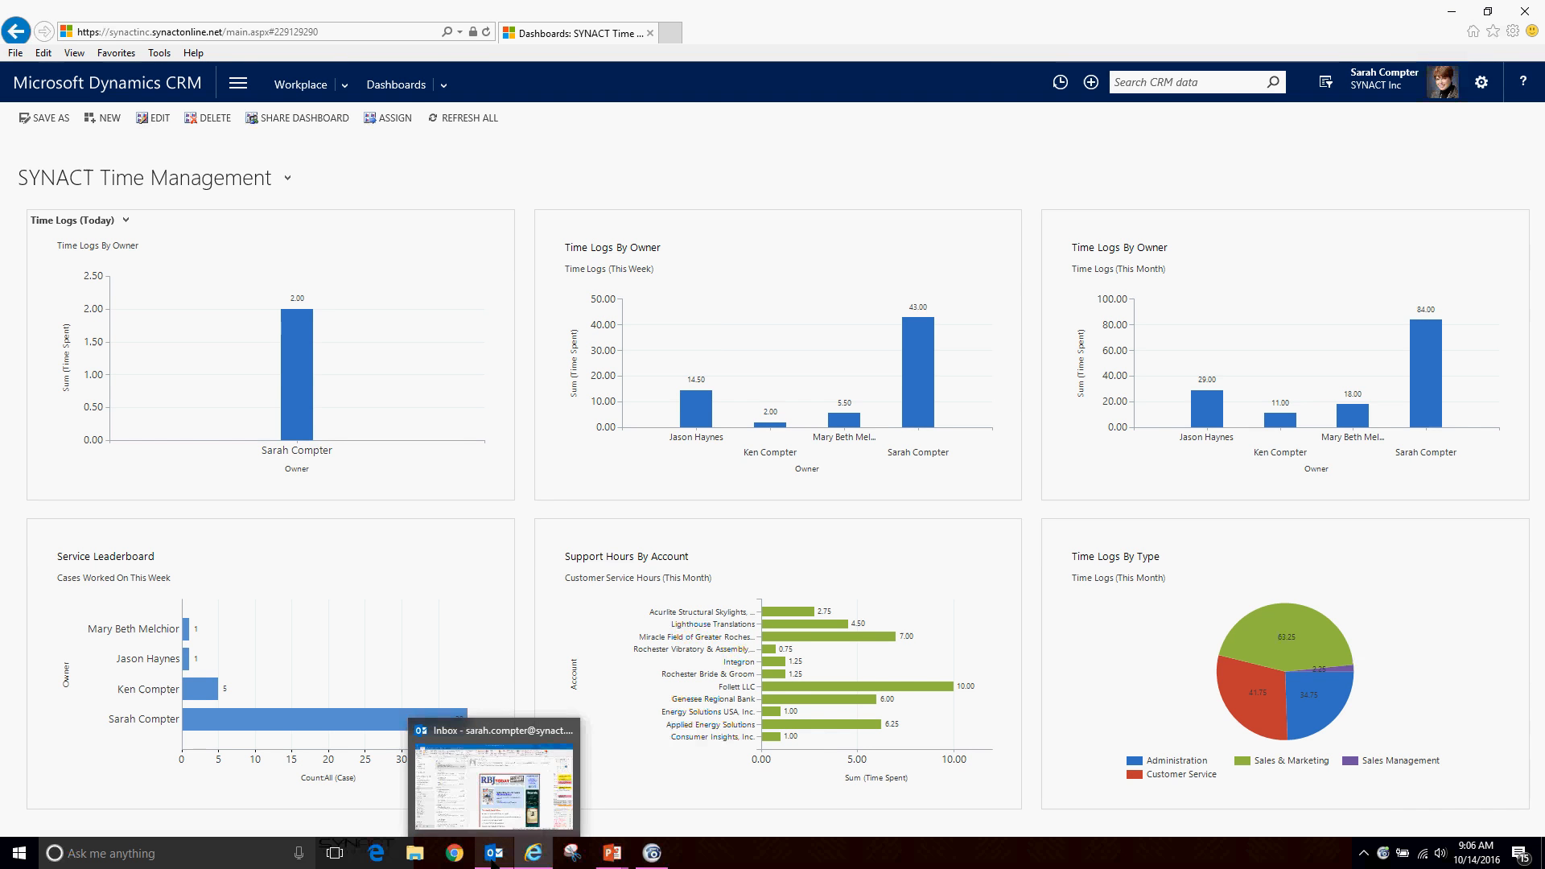
Step: Switch from the CRM dashboard to the Outlook Inbox window on the taskbar
click(493, 858)
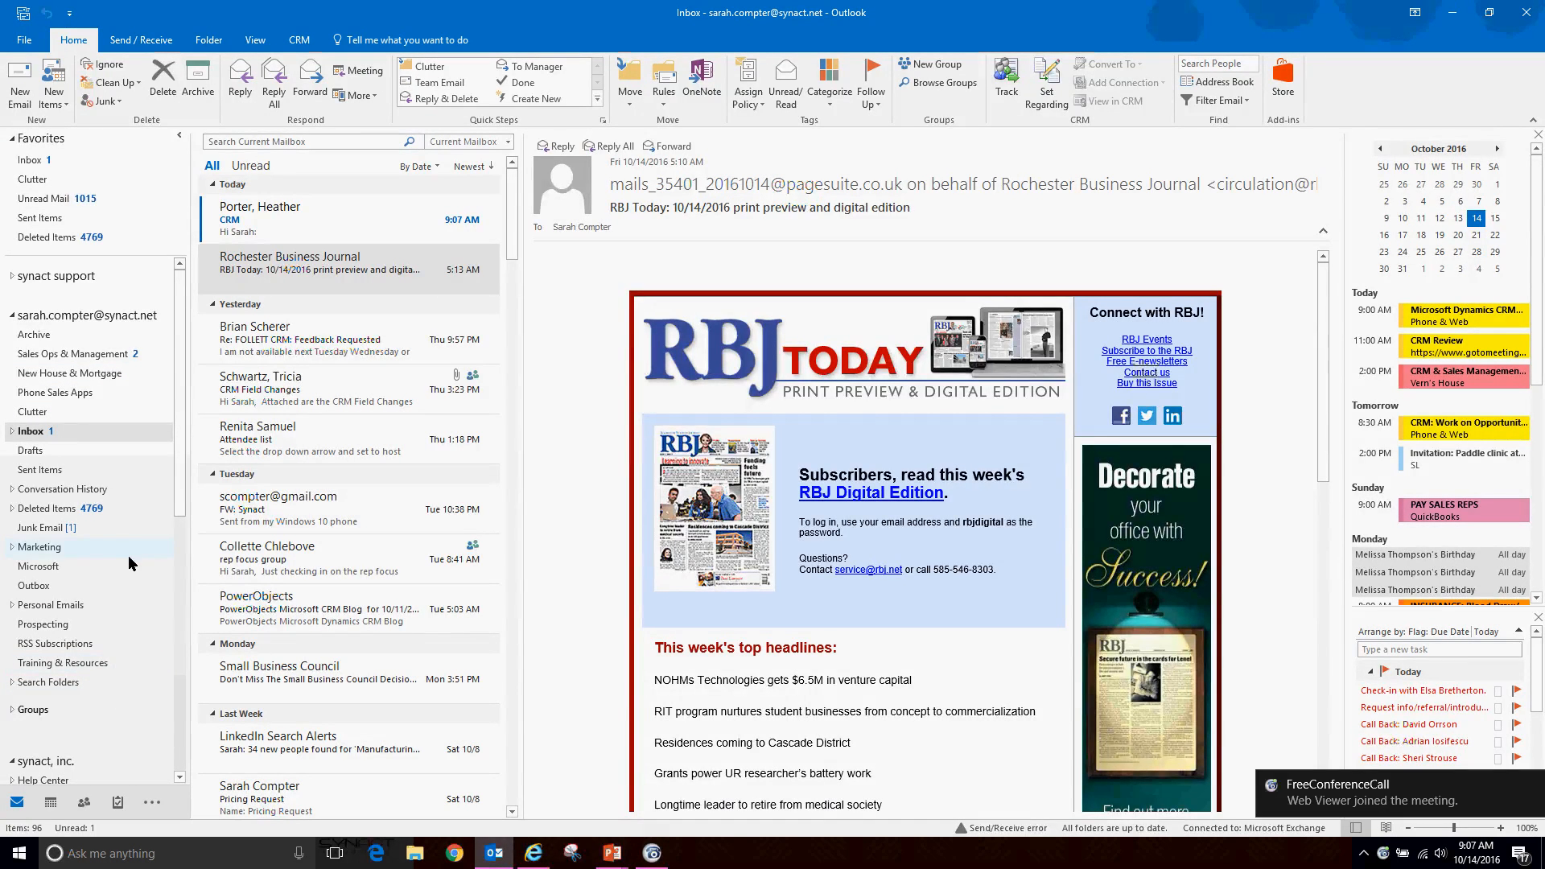
Step: Expand Workplace and My Work in the Outlook folder pane and open the CRM Dashboards folder
scroll(129, 563, down, 5)
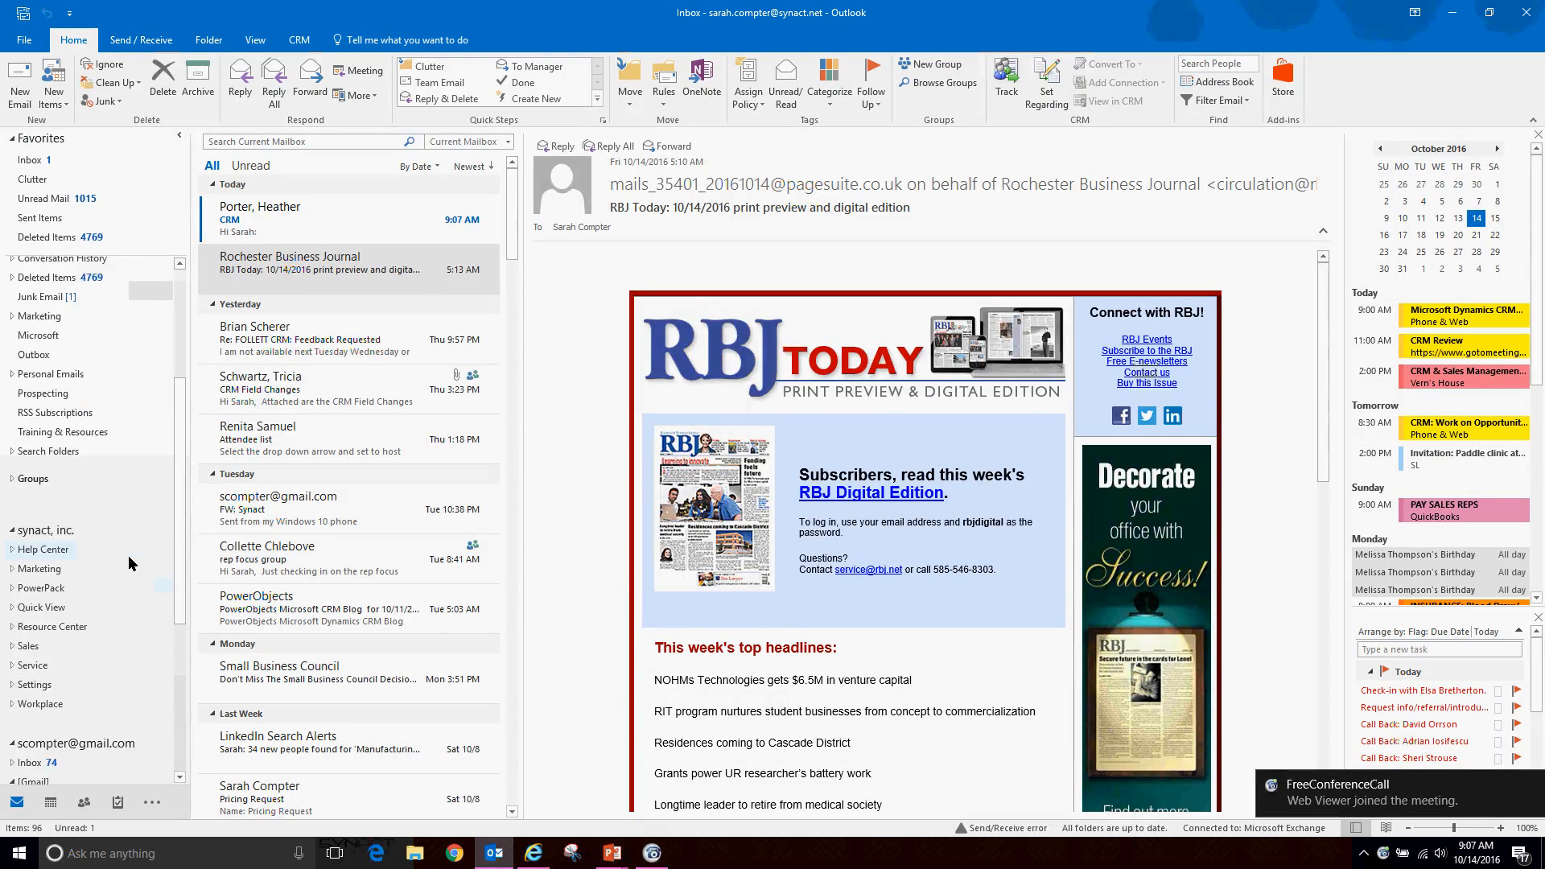
scroll(129, 566, down, 1)
click(11, 548)
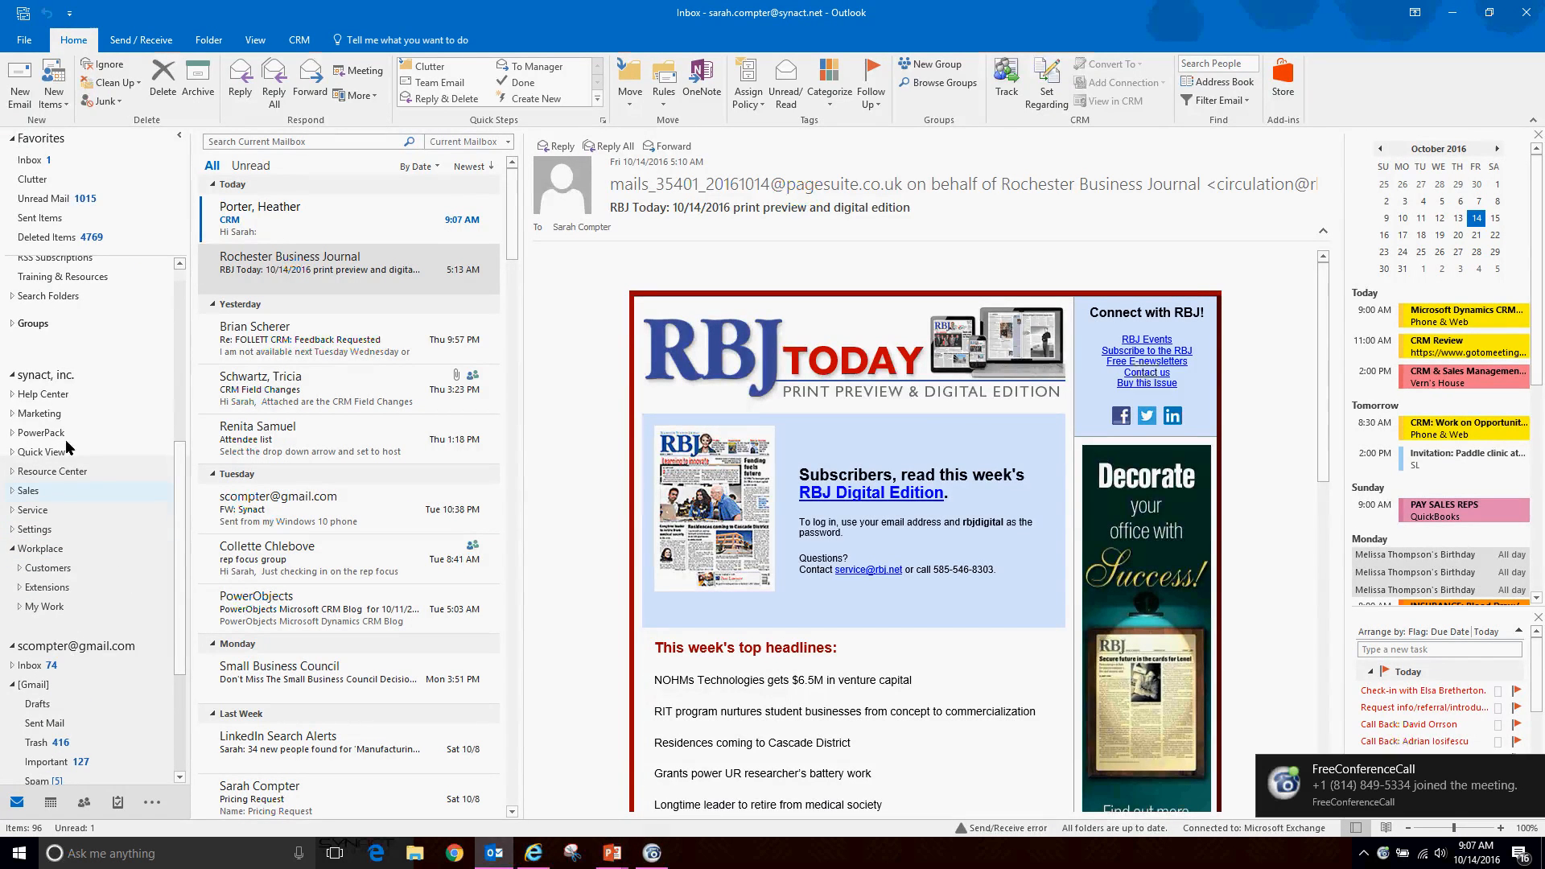
click(19, 606)
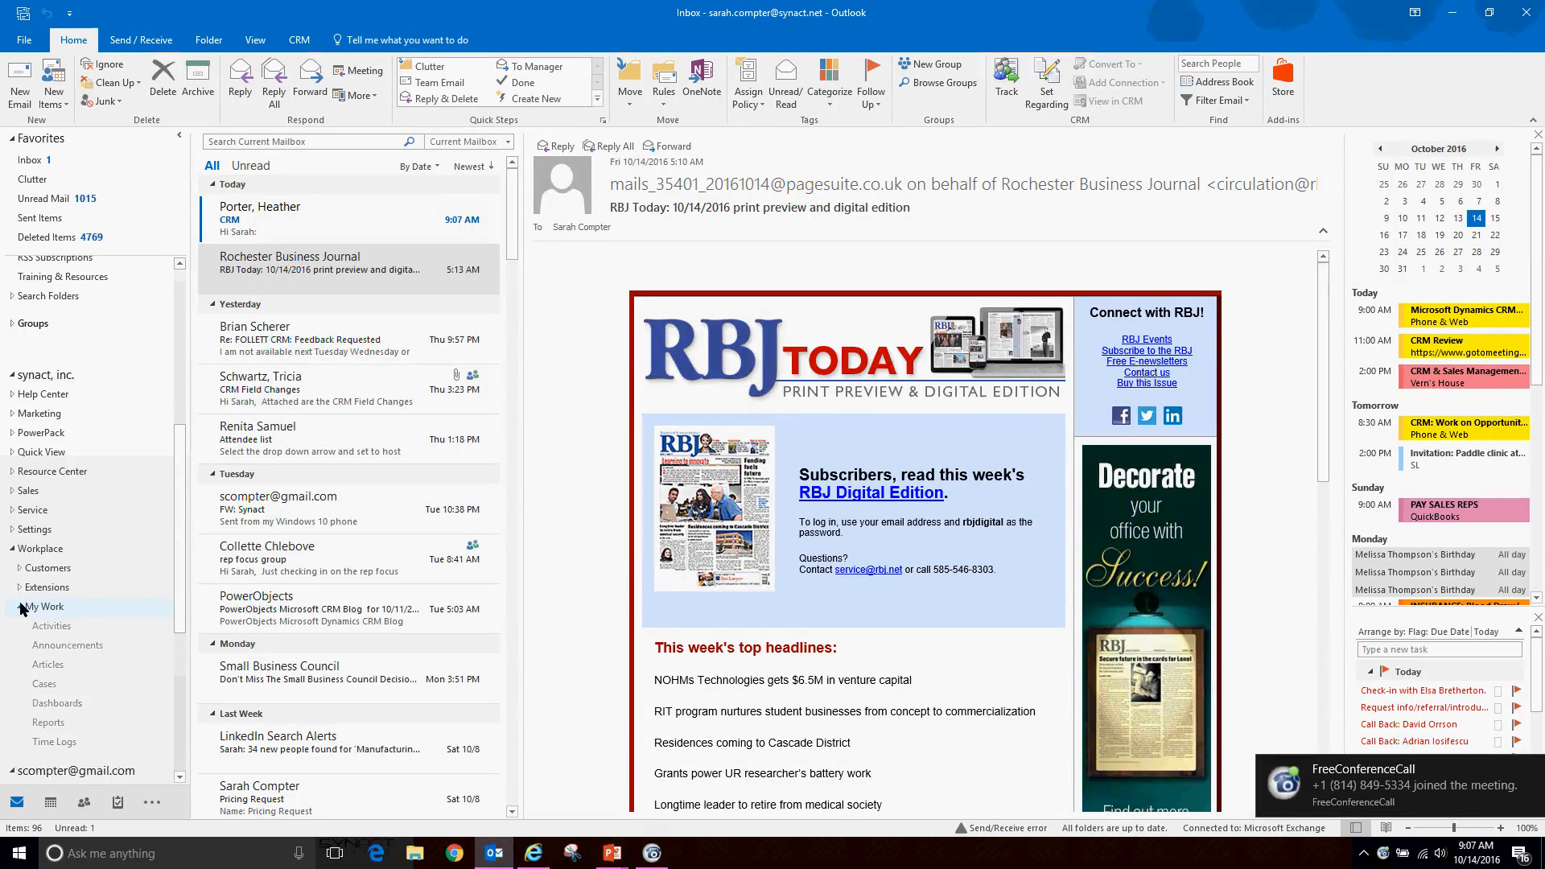
click(58, 703)
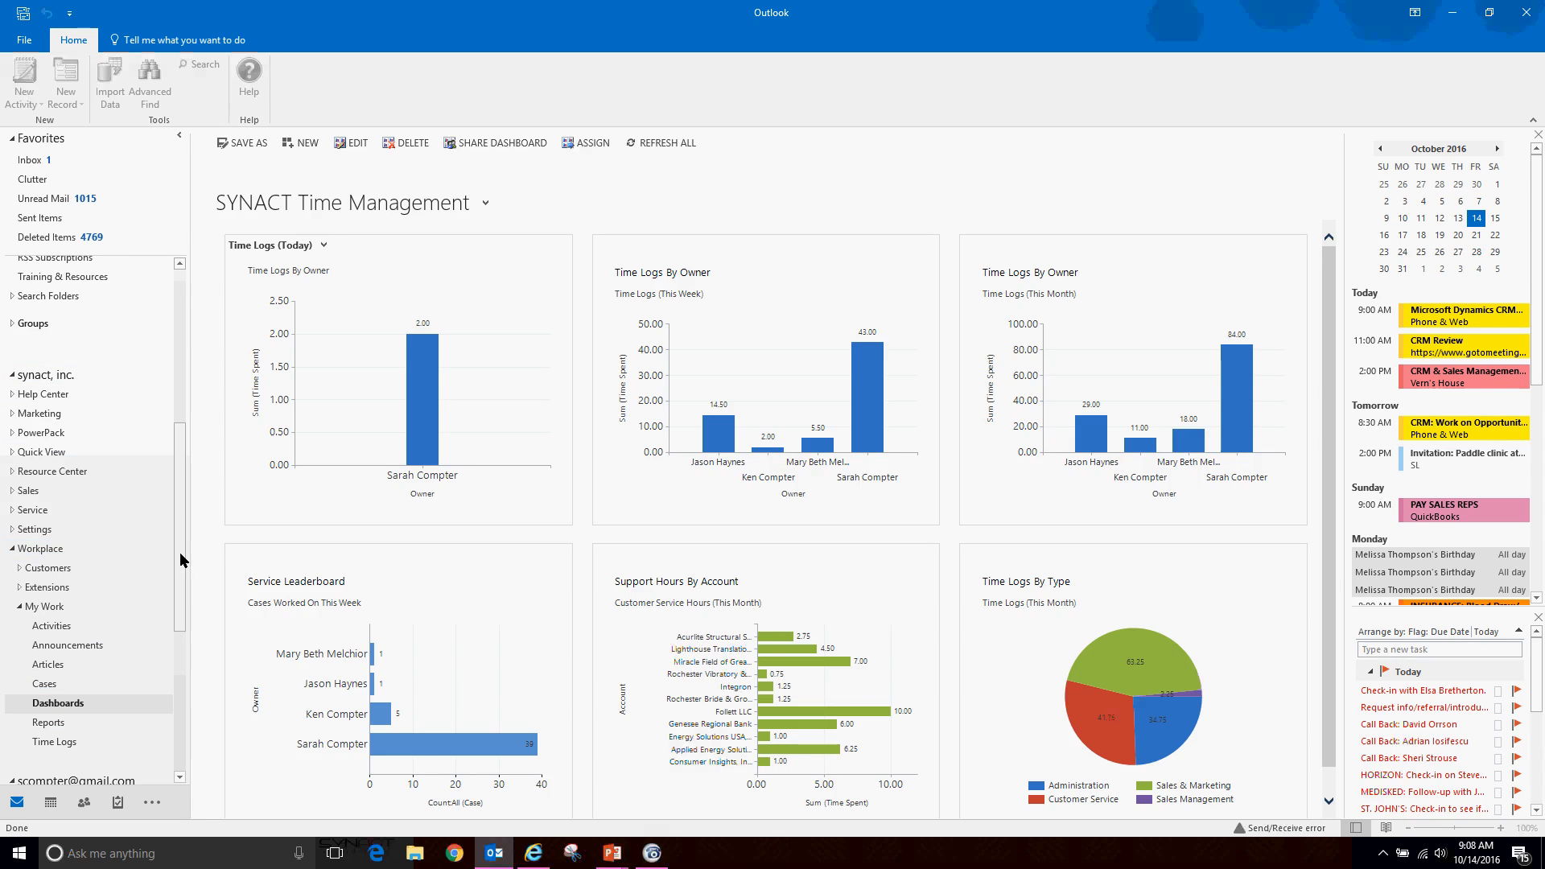
Step: Scroll the Outlook folder pane back to the top and return to the main mailbox Inbox
drag(181, 553, 175, 583)
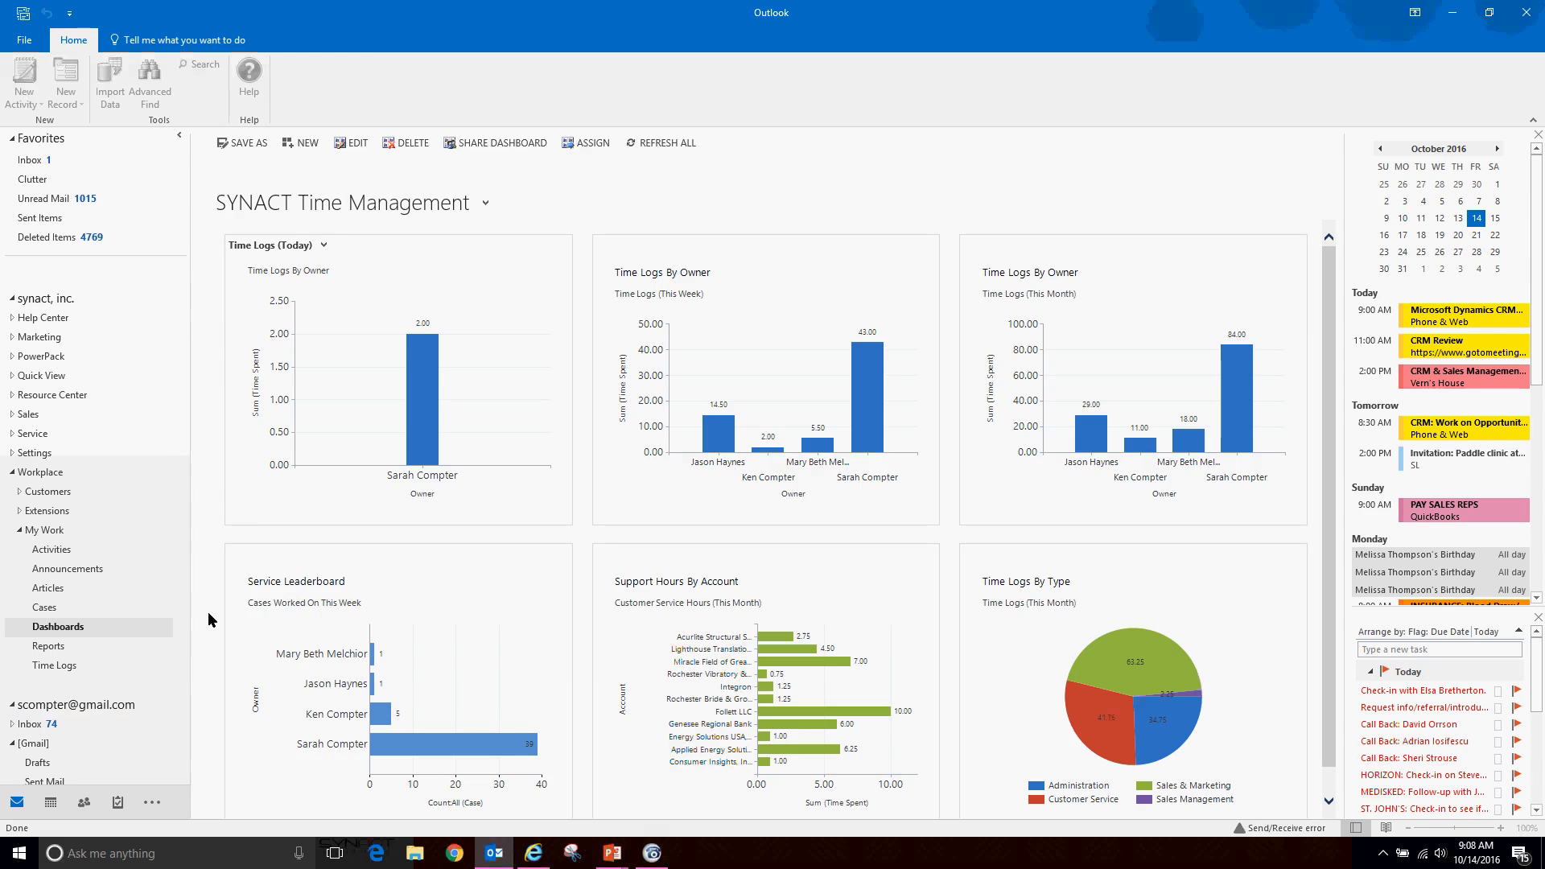
drag(180, 626, 183, 421)
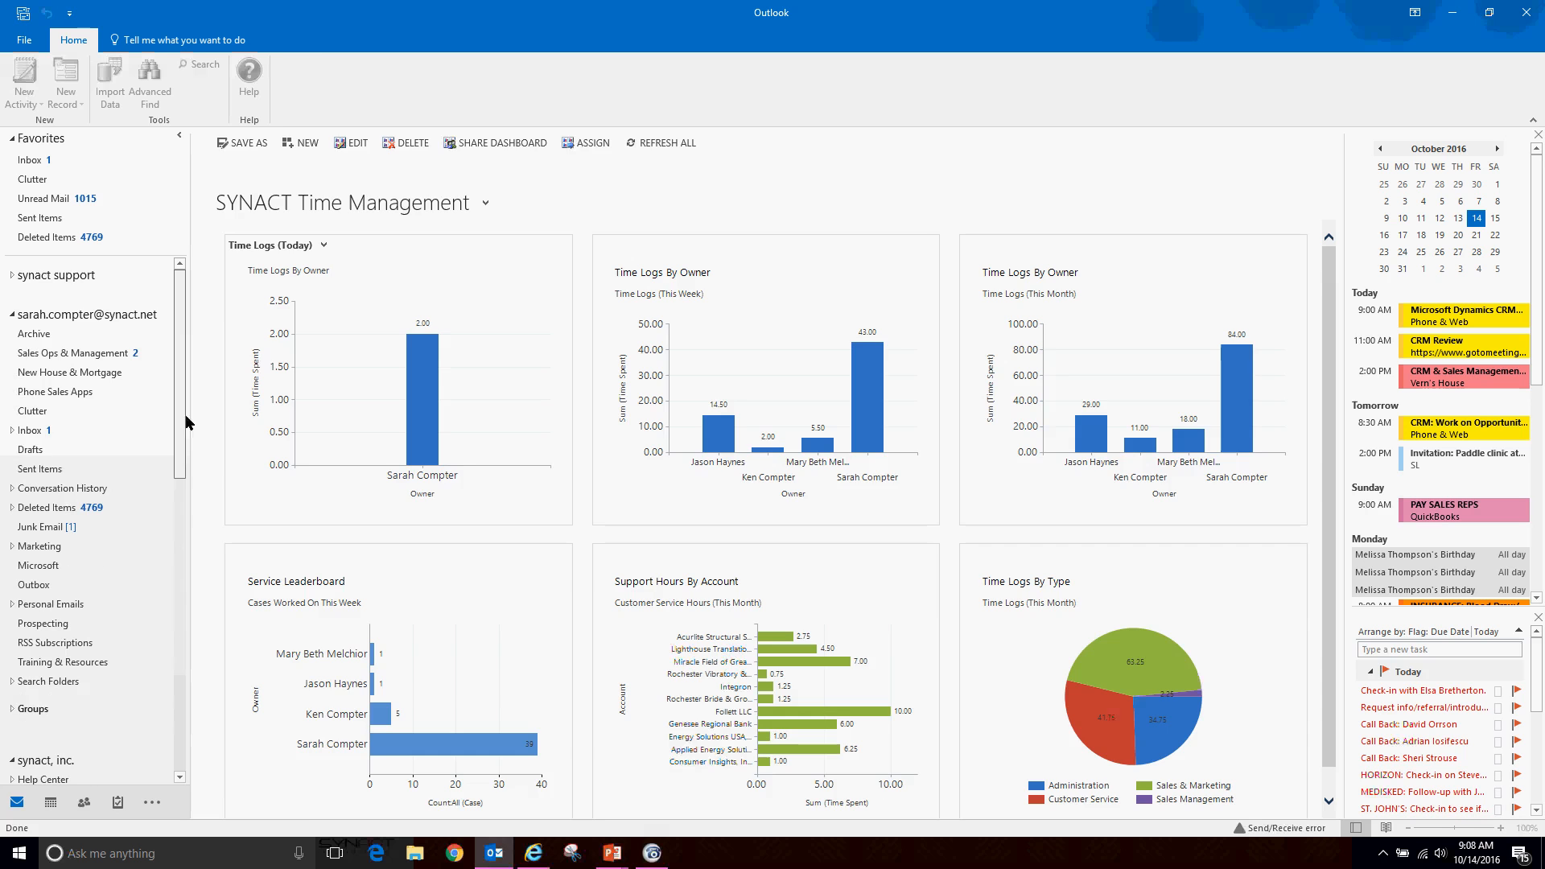
click(69, 431)
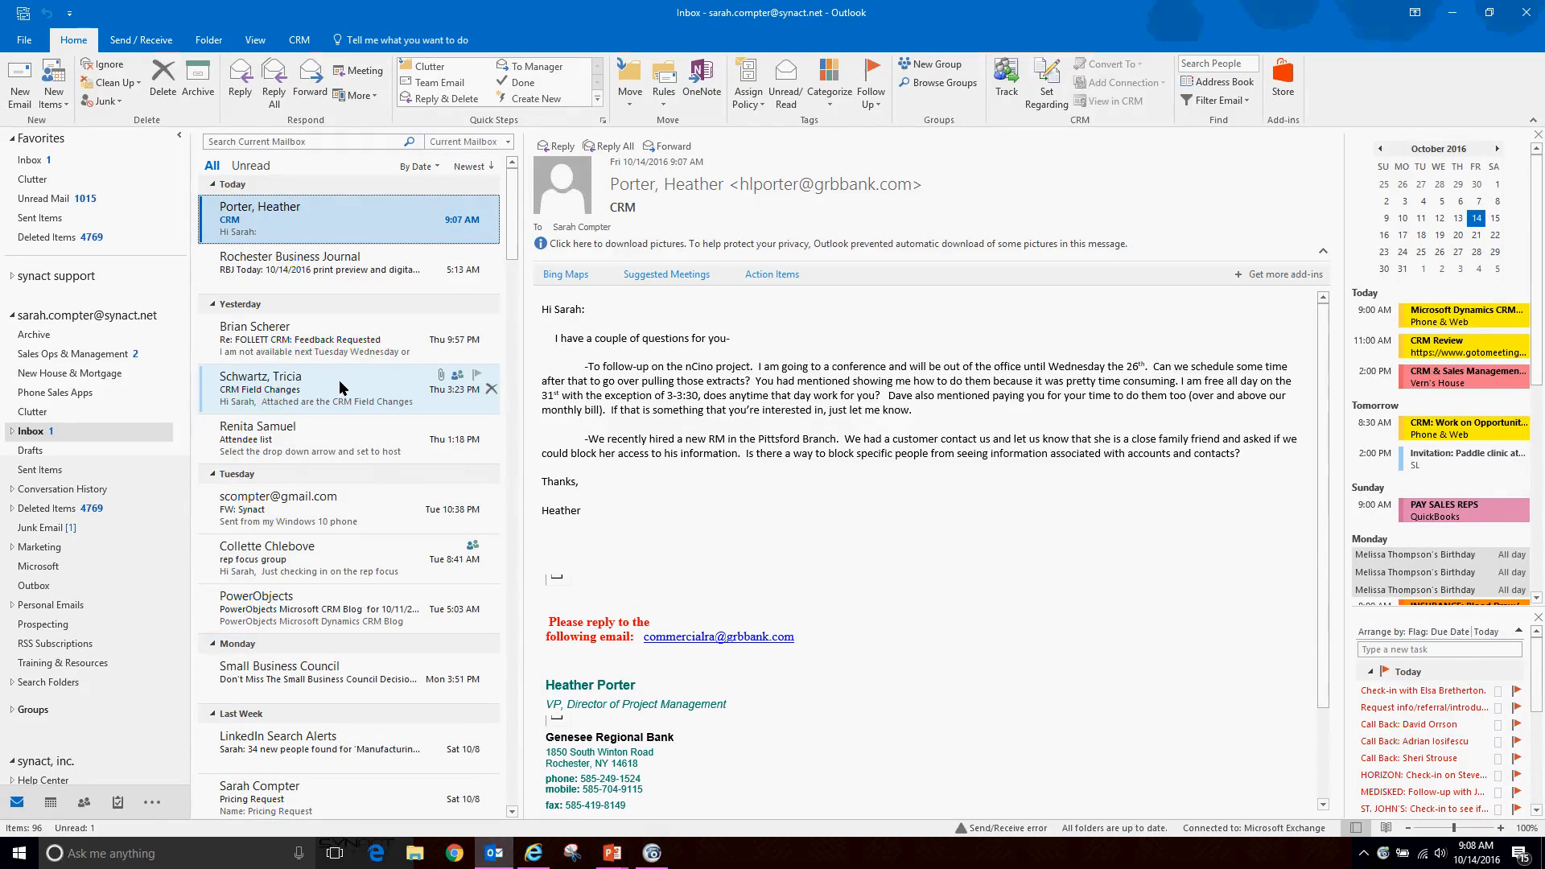
Step: Open the CRM-tracked rep focus group email in the Inbox
click(323, 555)
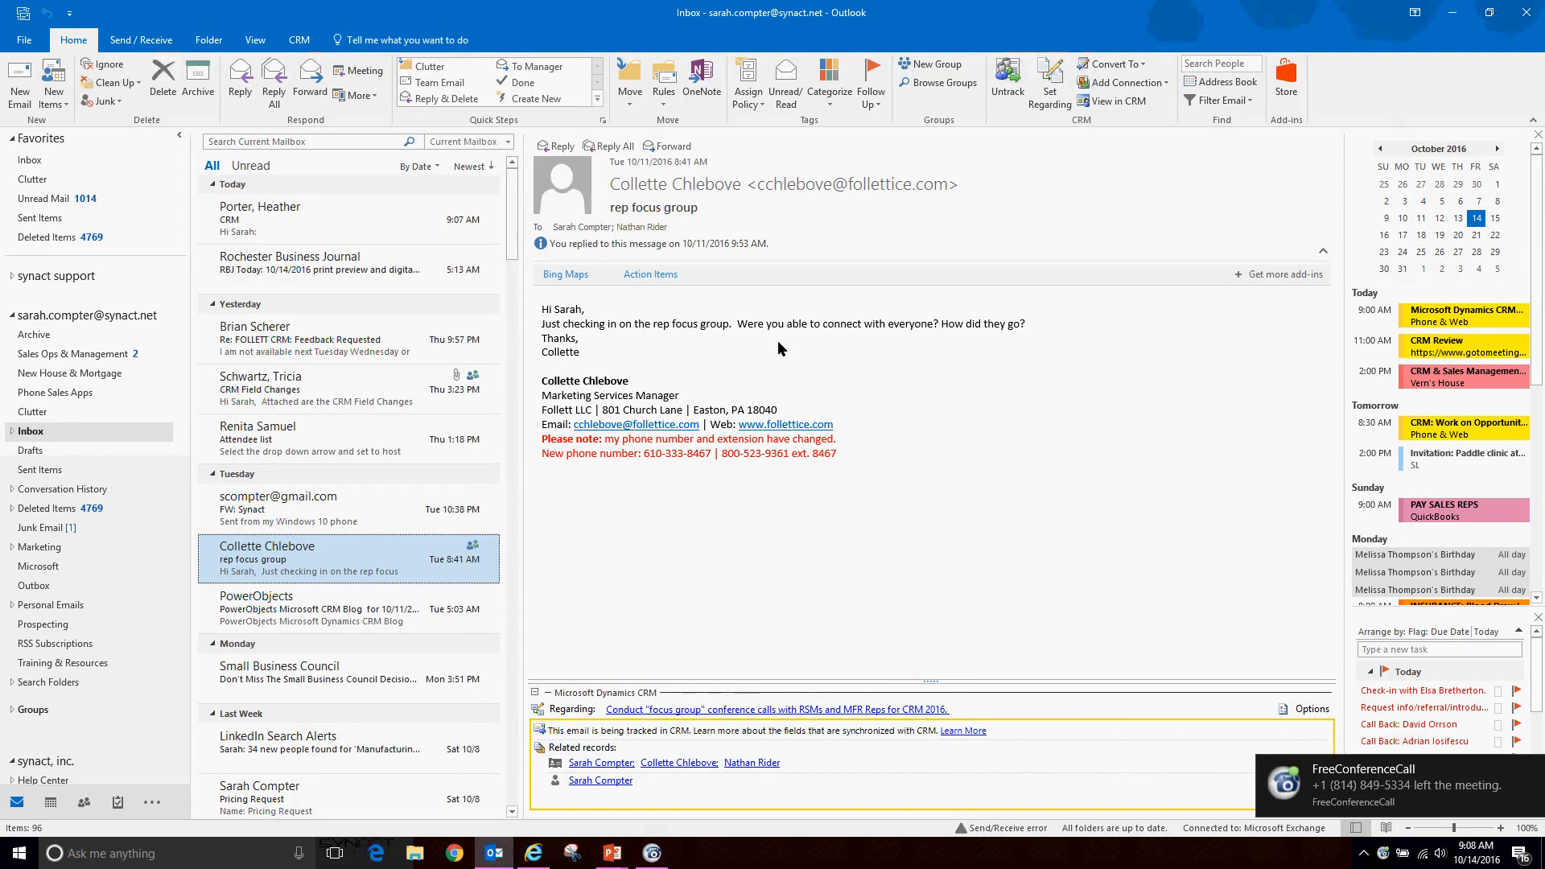
Step: Switch to the Calendar's October 2016 month view
click(50, 805)
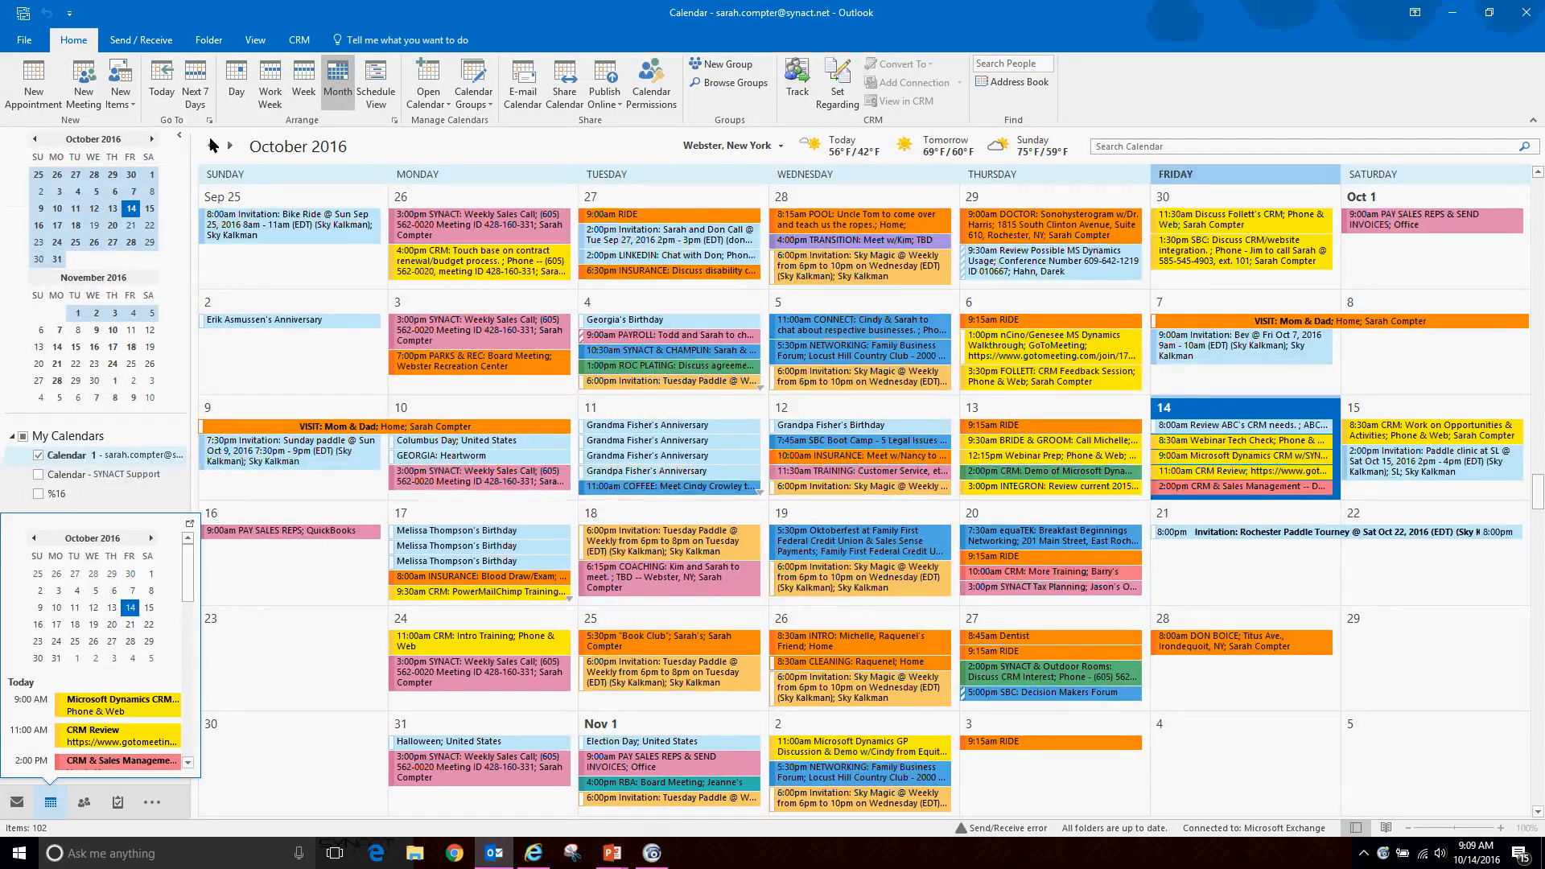
Step: In the October 10–14 work week, open and close Thursday's White Haven CRM Demo meeting, then go to Contacts
click(271, 89)
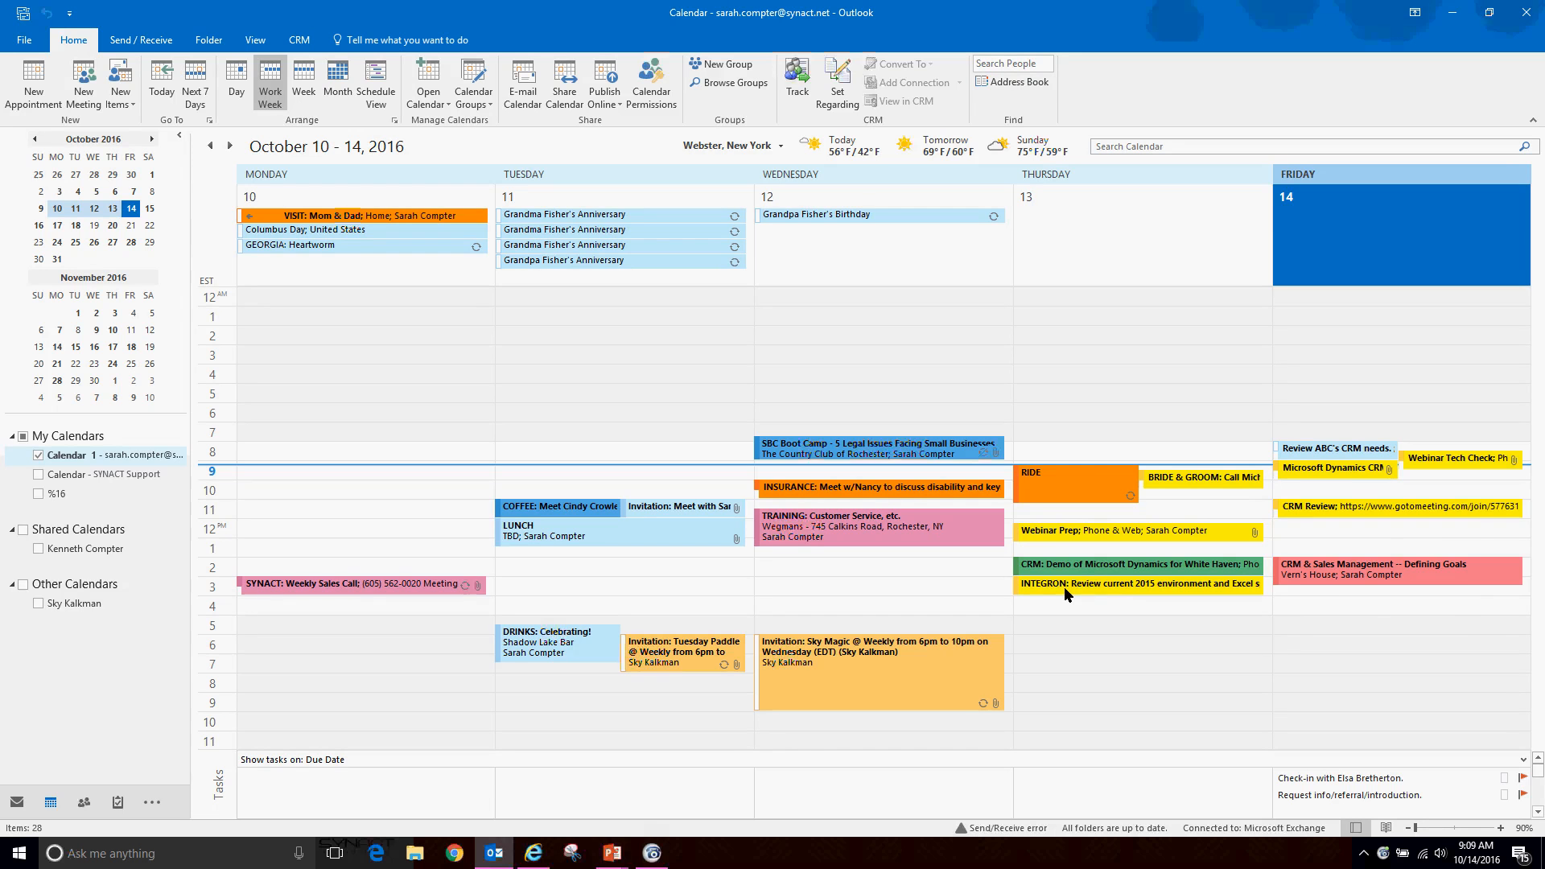
click(1119, 567)
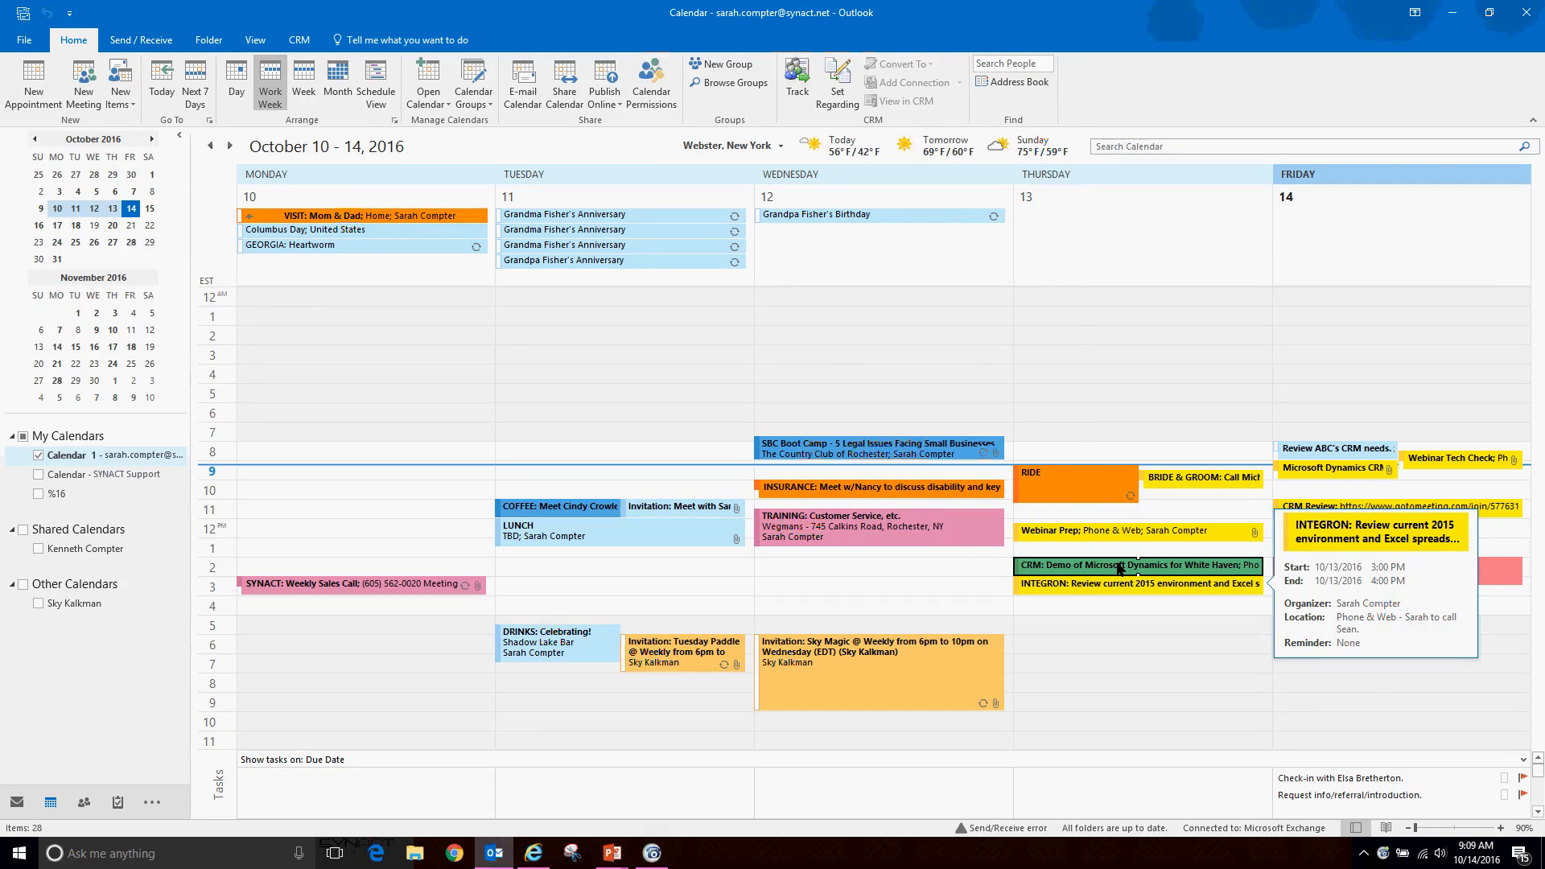
double_click(1119, 568)
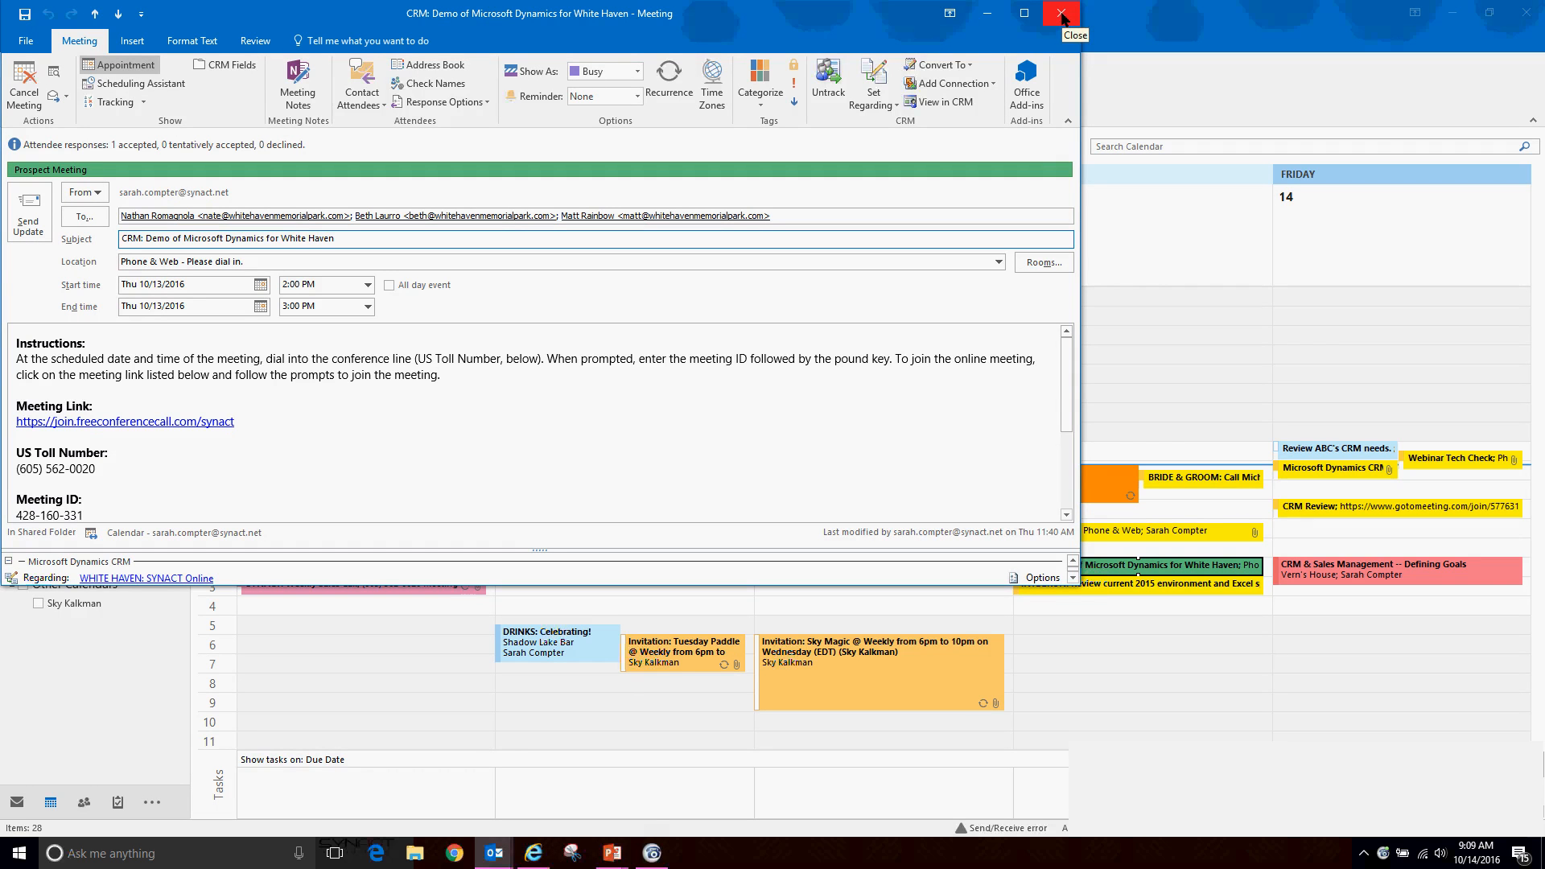
click(1061, 14)
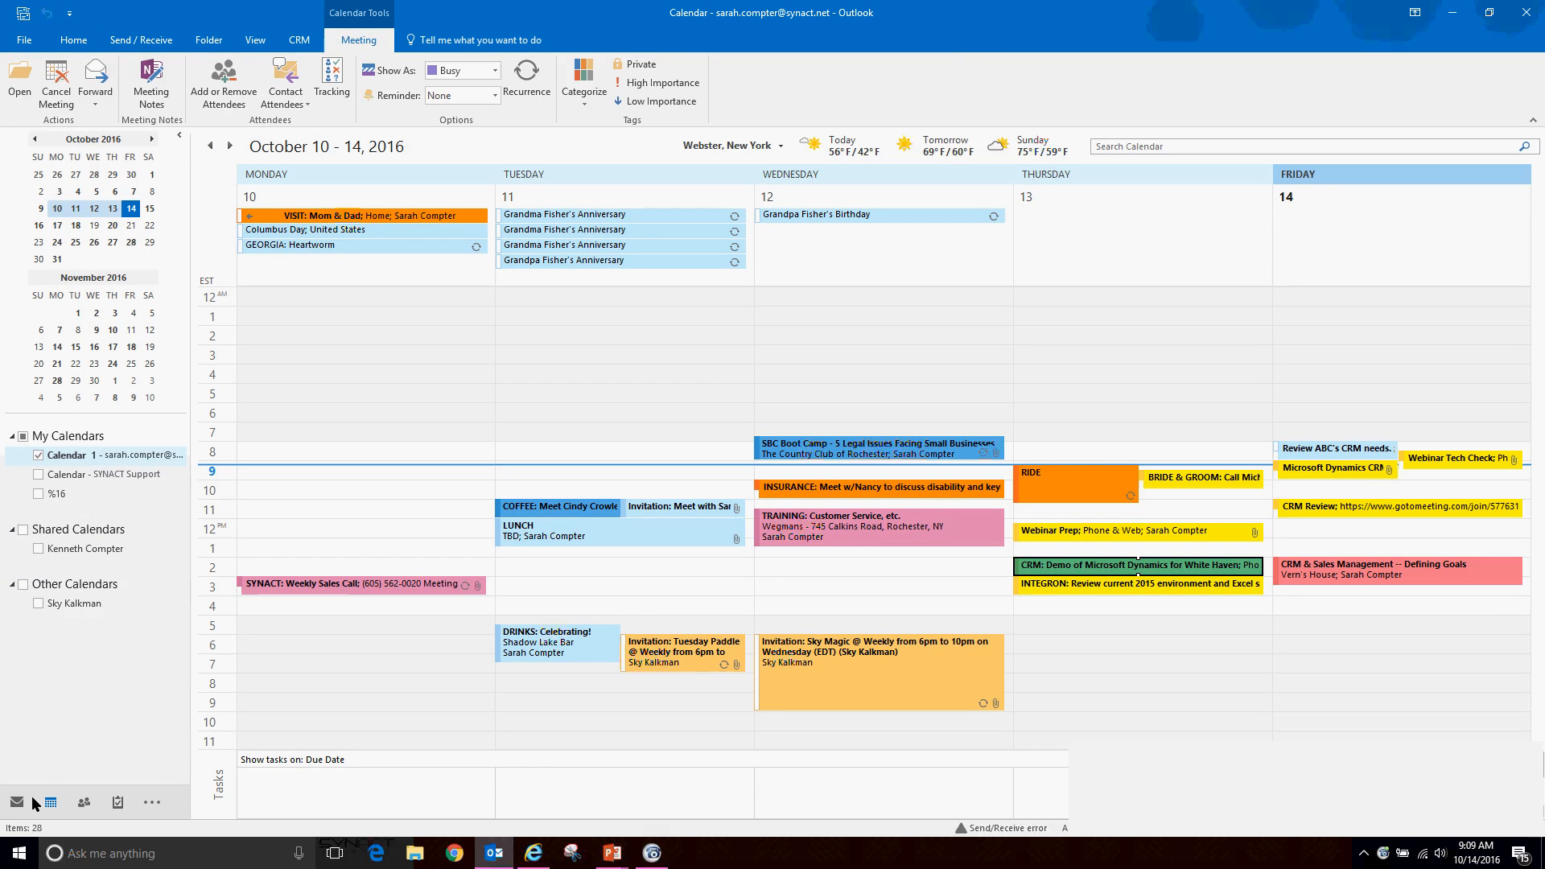
click(79, 803)
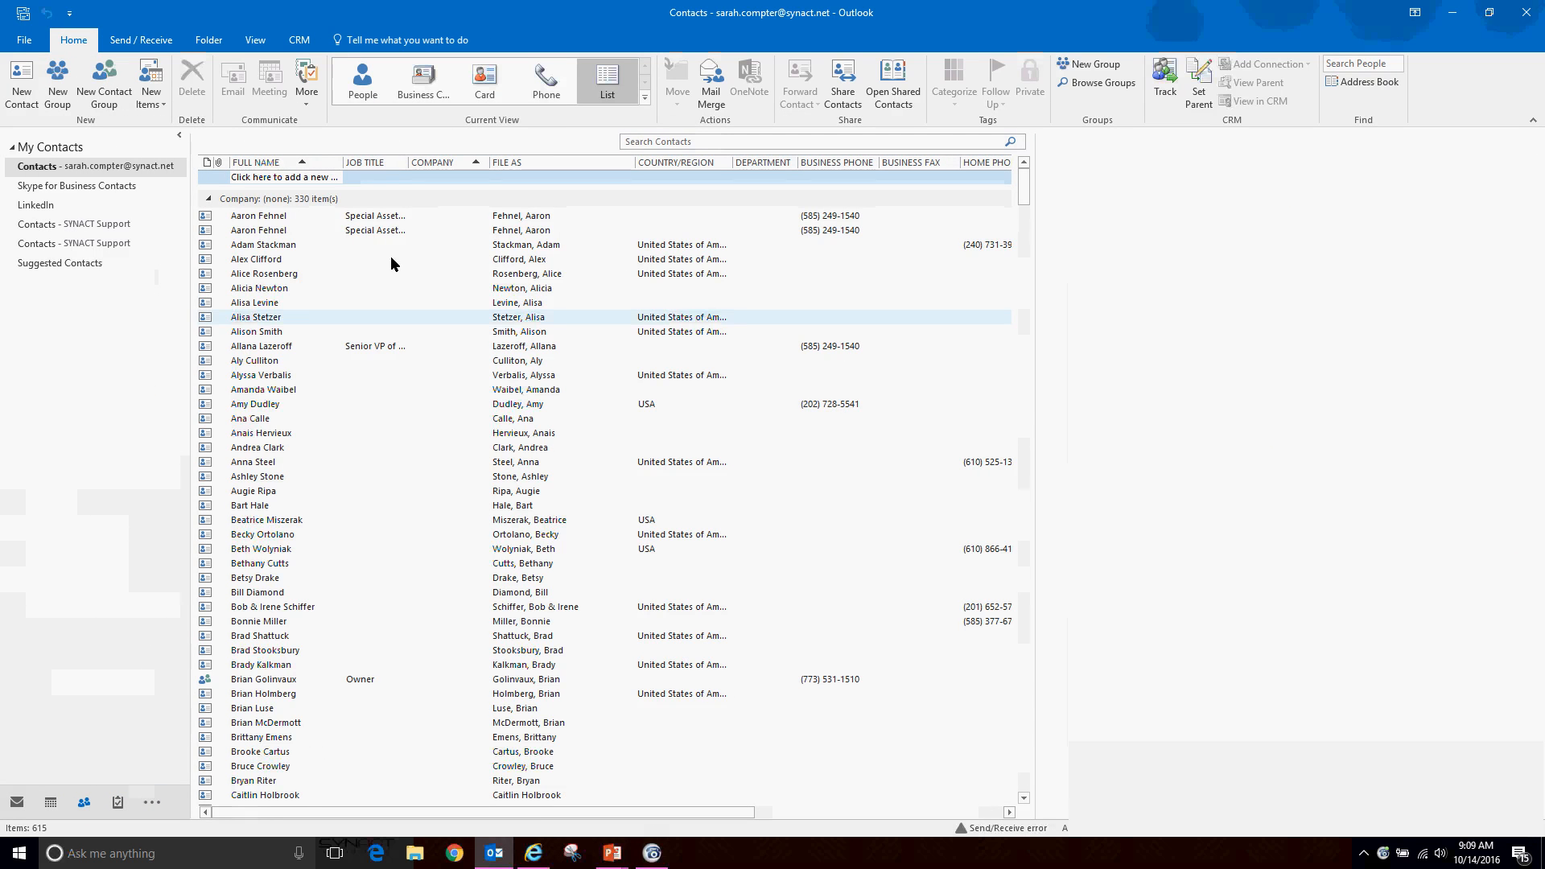
Step: Scroll through the Contacts list, then switch to the Tasks To-Do List
scroll(378, 265, down, 12)
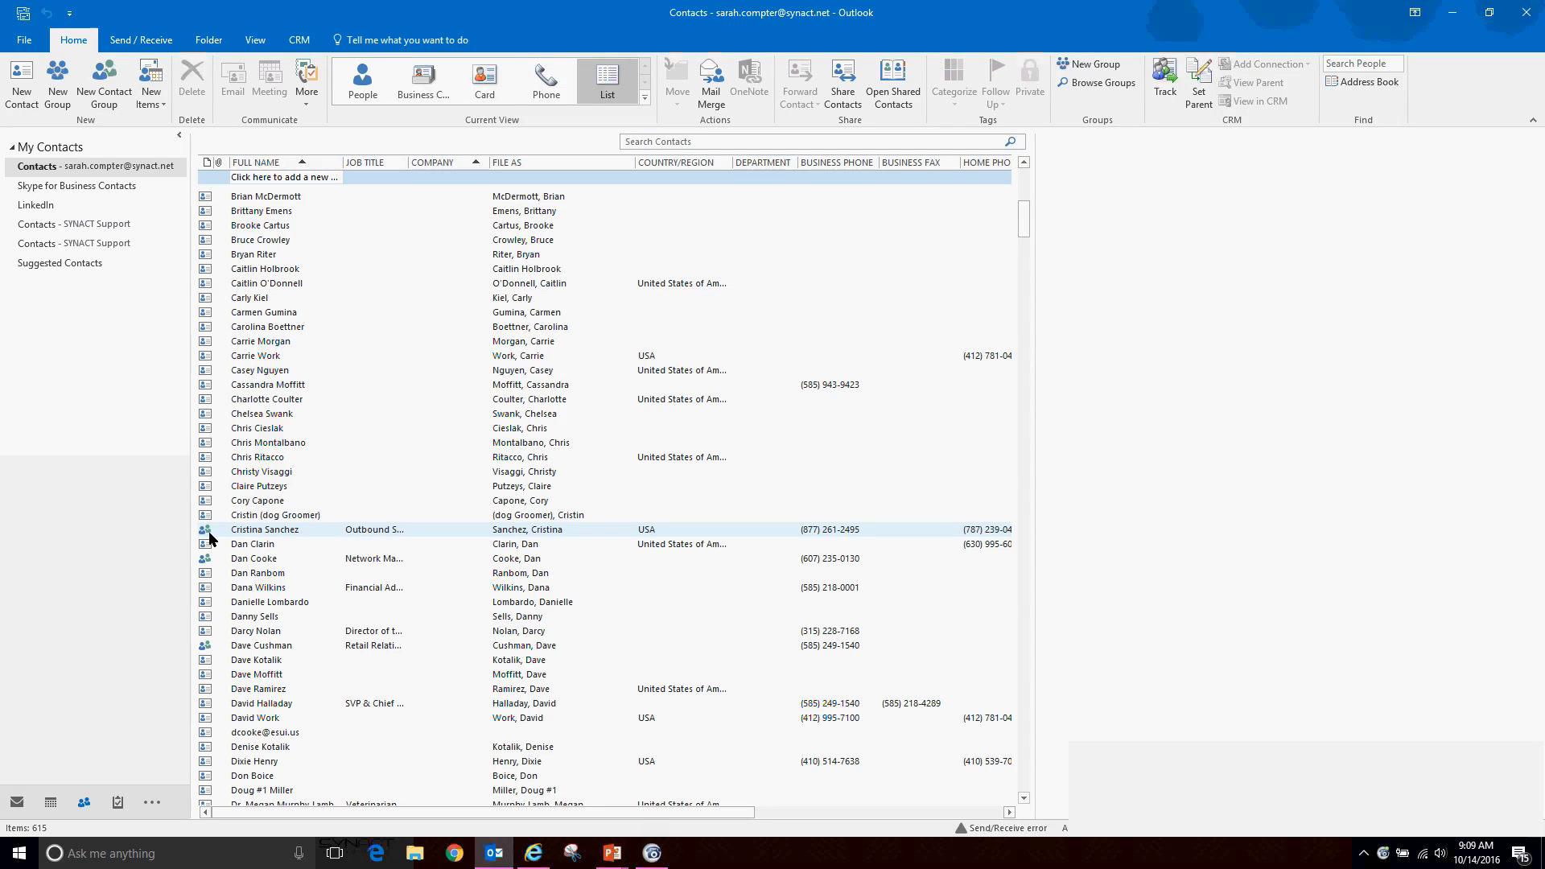
click(118, 804)
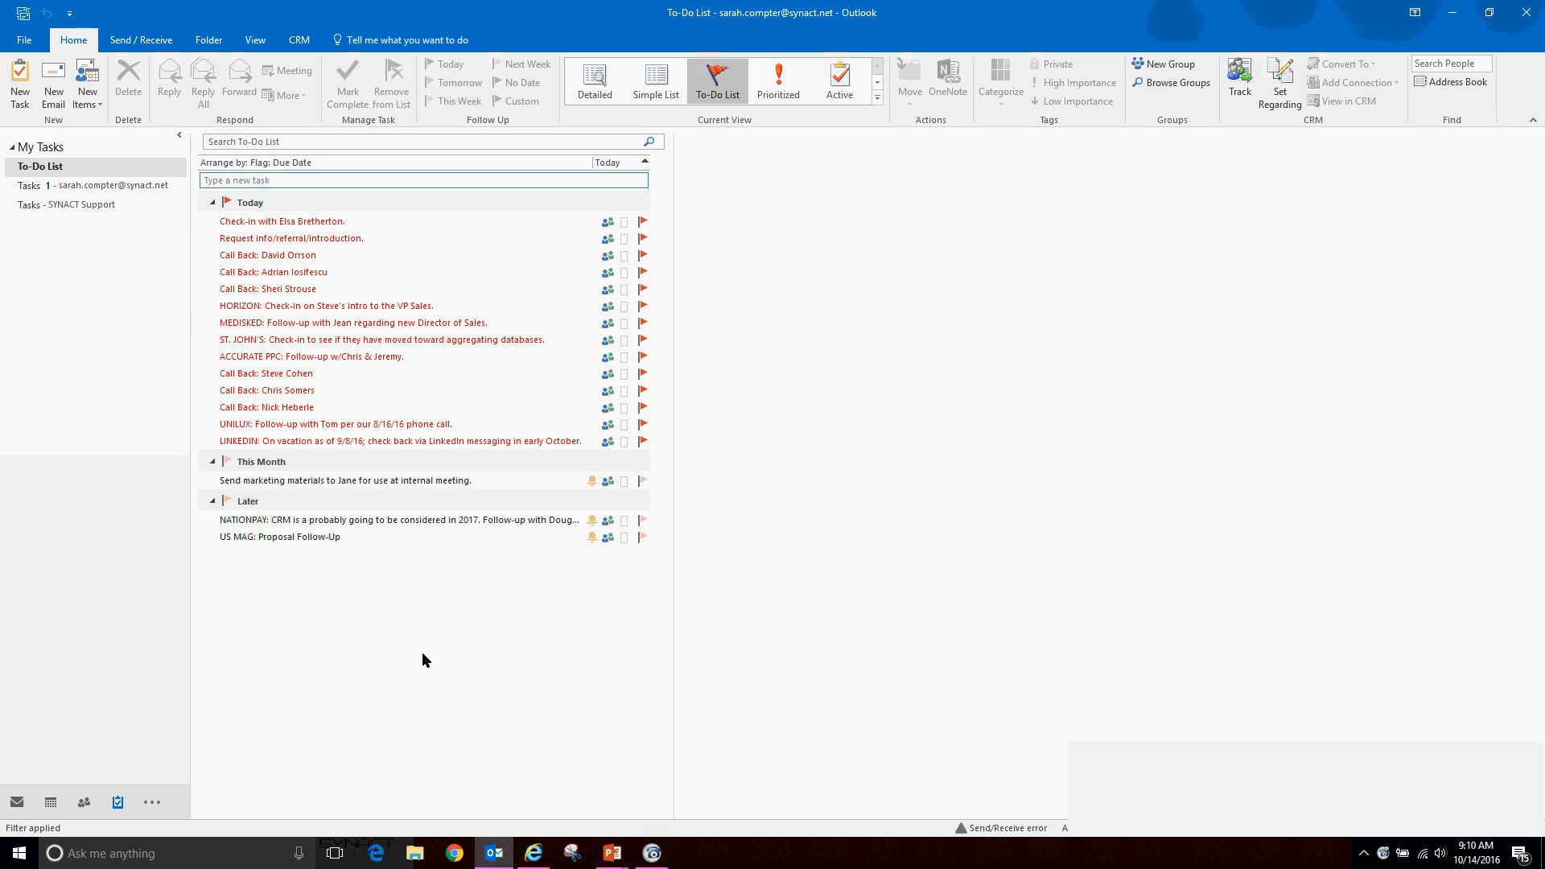
Step: Revisit the Inbox, check the CRM ribbon tab, then bring the browser's SYNACT dashboard forward
click(16, 803)
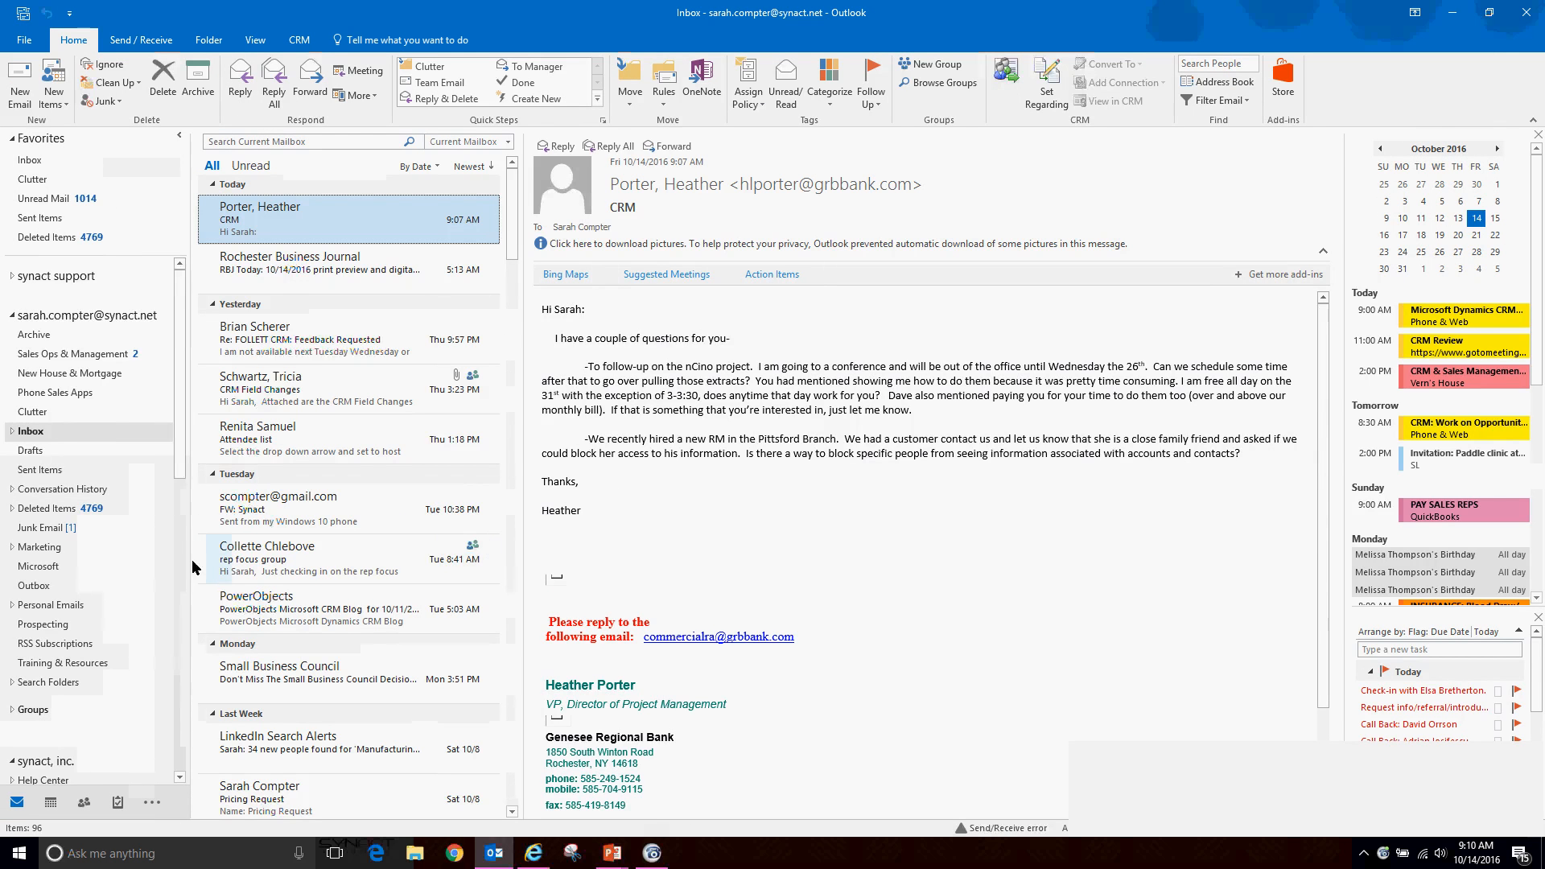
scroll(172, 568, down, 8)
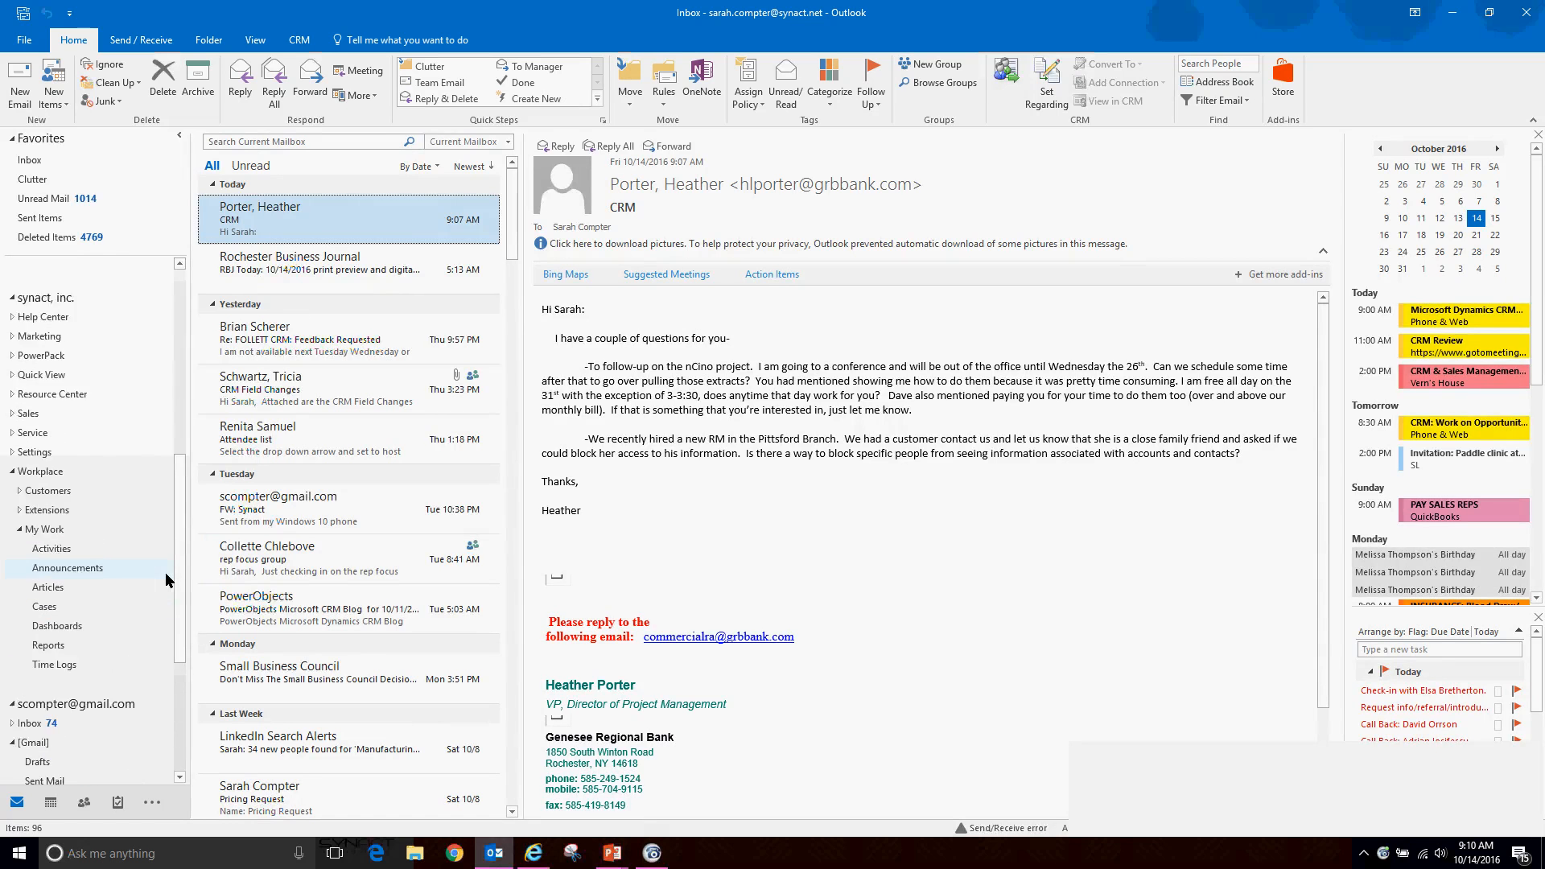
scroll(166, 572, up, 1)
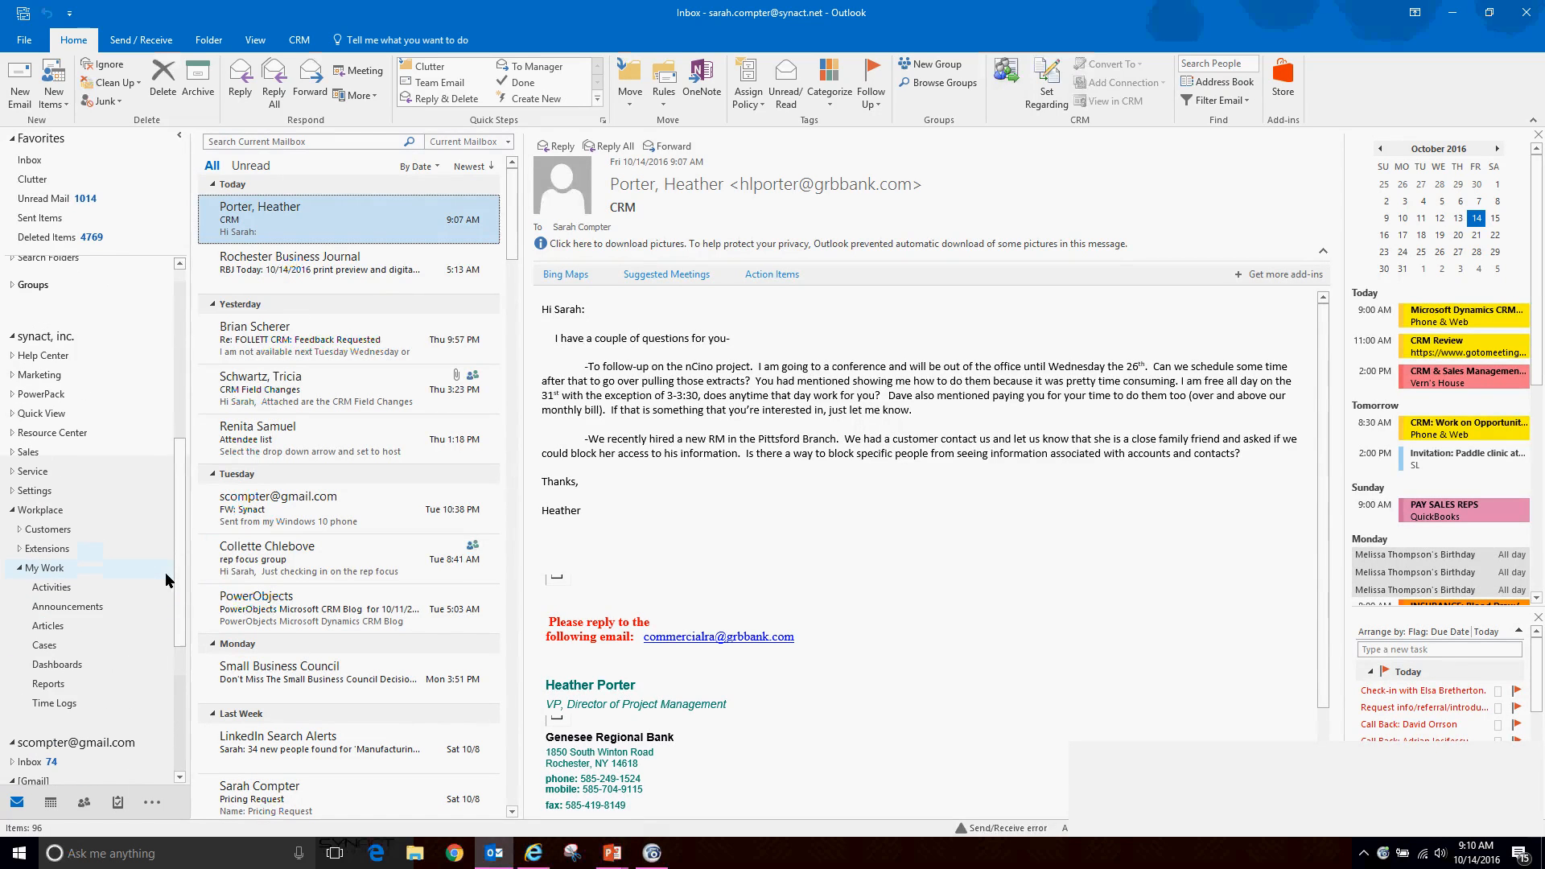
click(302, 37)
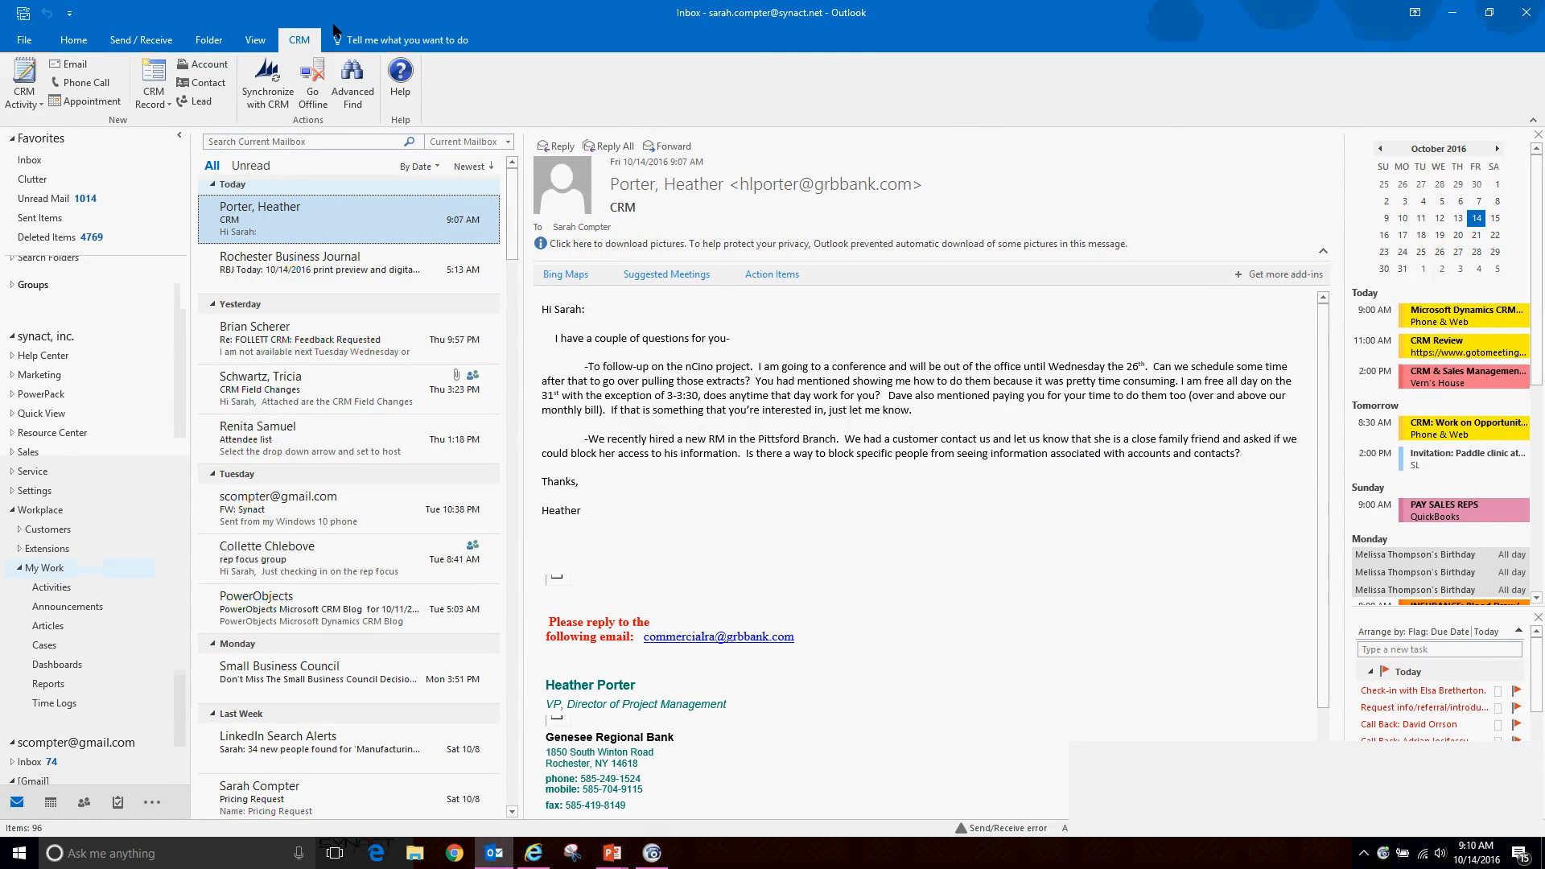
click(74, 40)
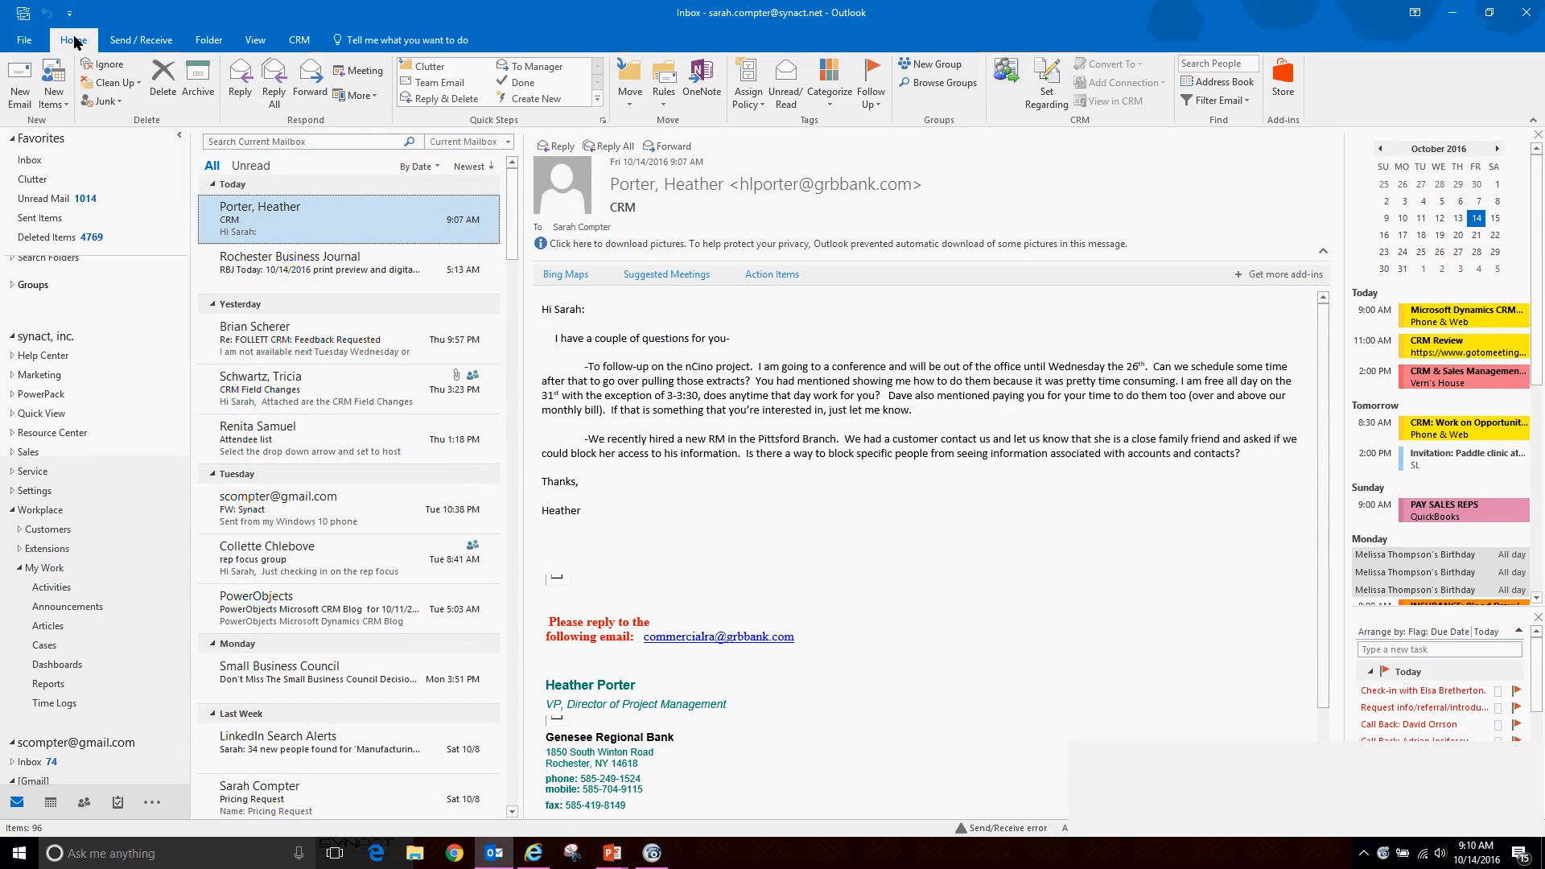
click(533, 853)
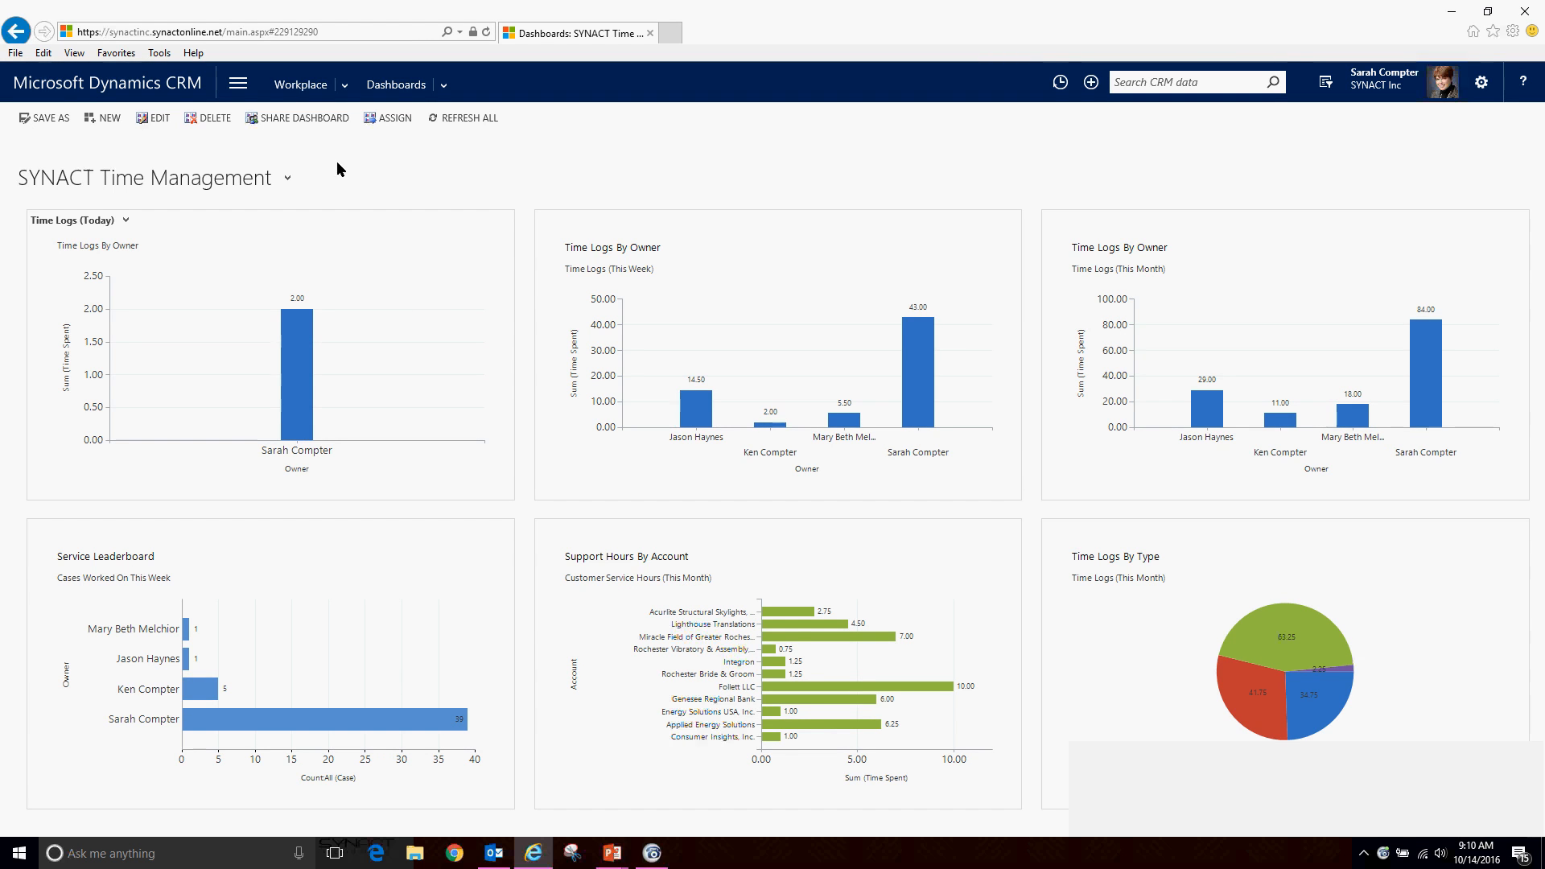
Step: Choose SYNACT Sales Performance Dashboard, then SYNACT's Support Analysis from the dashboard selector
click(286, 178)
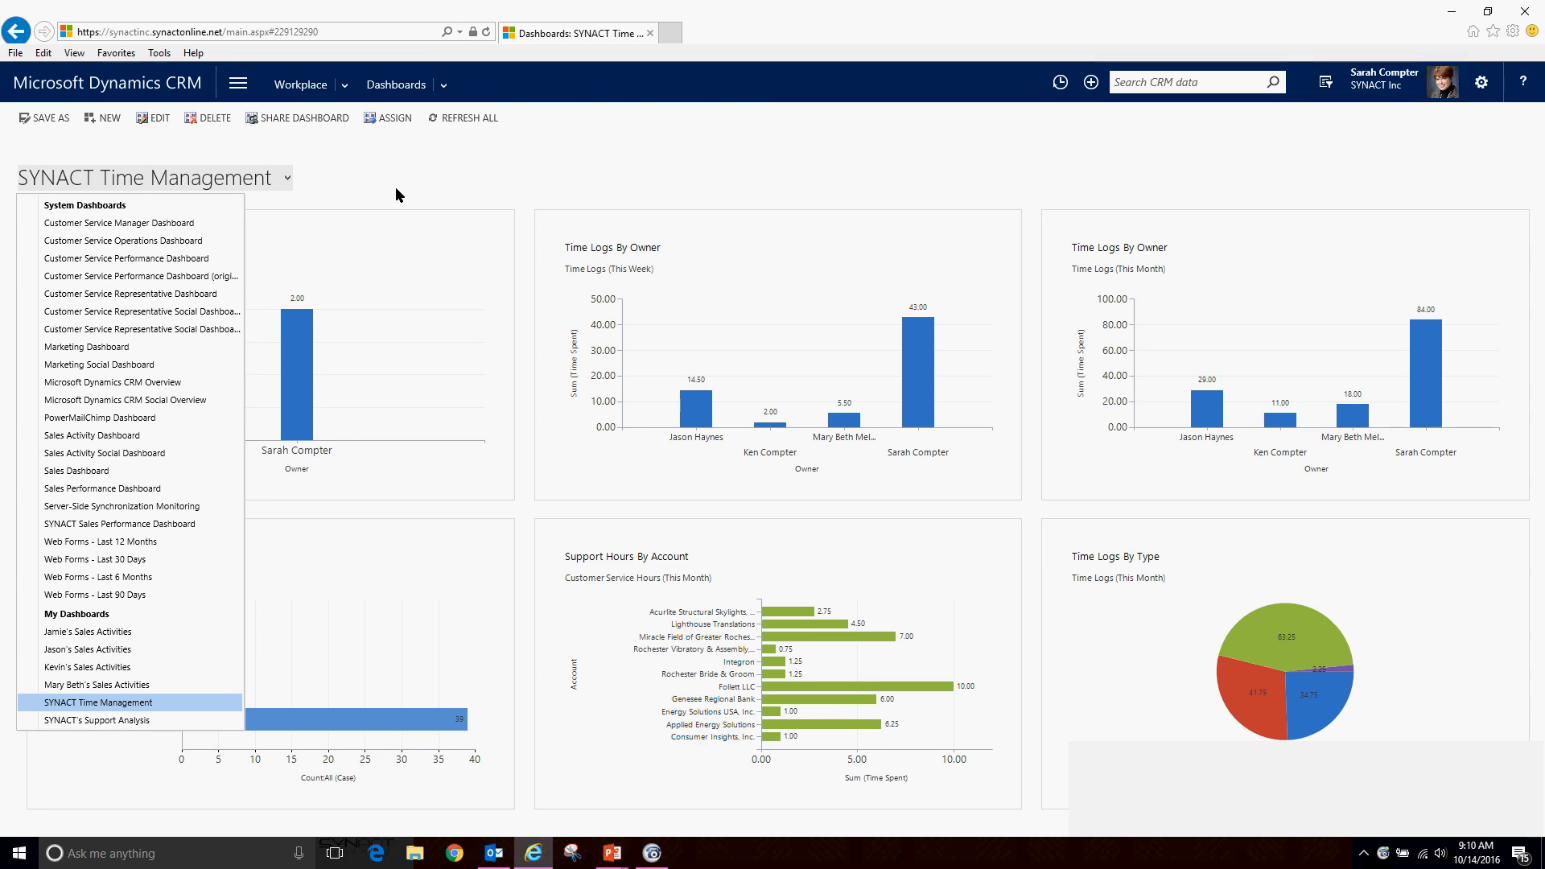
click(195, 525)
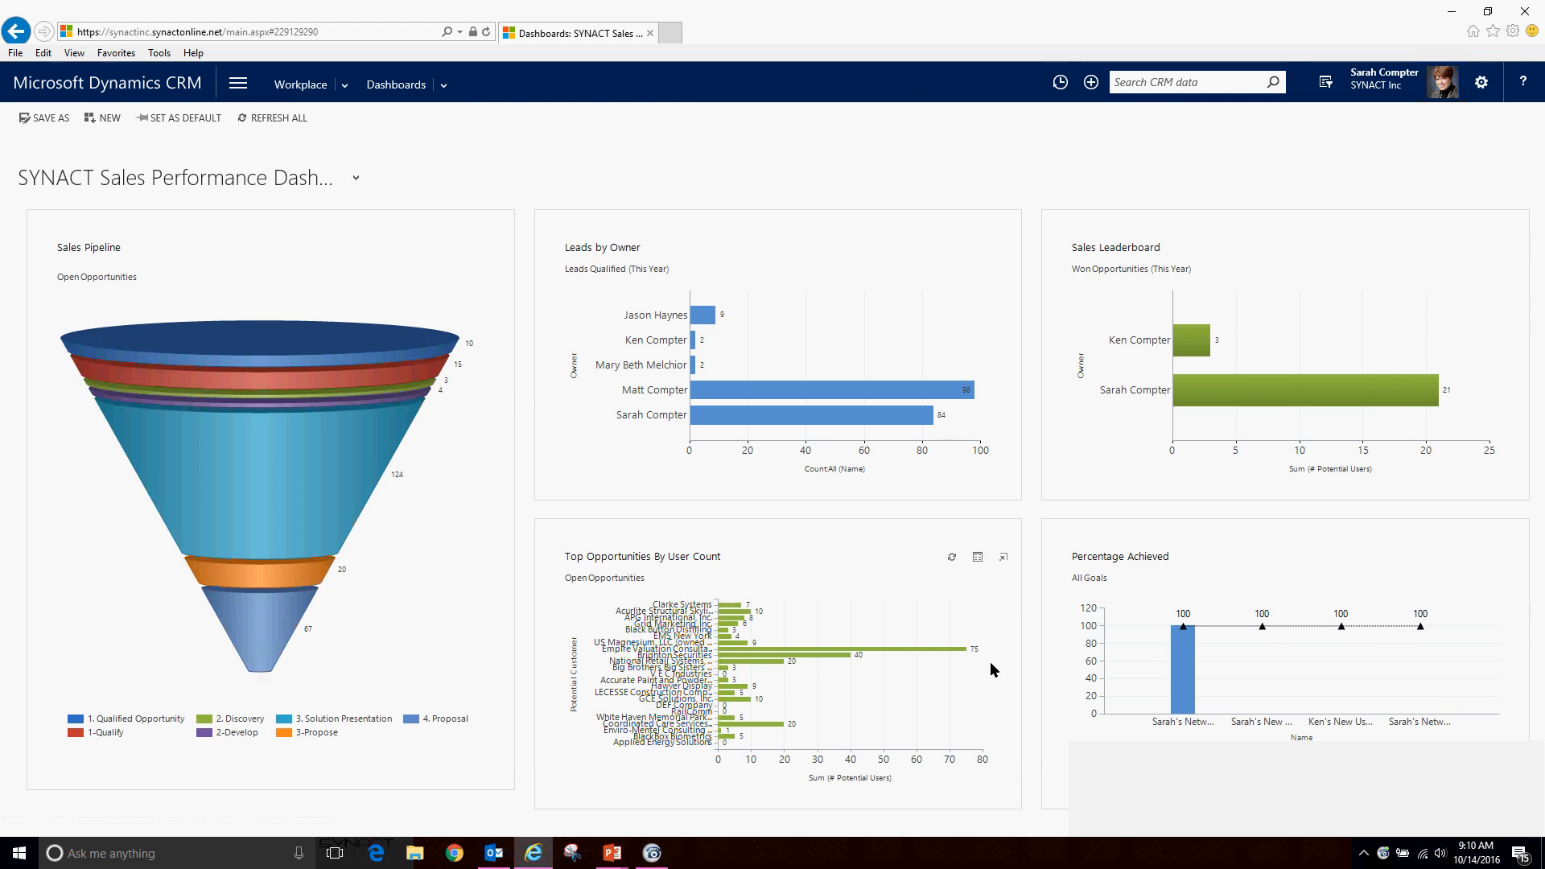
click(332, 178)
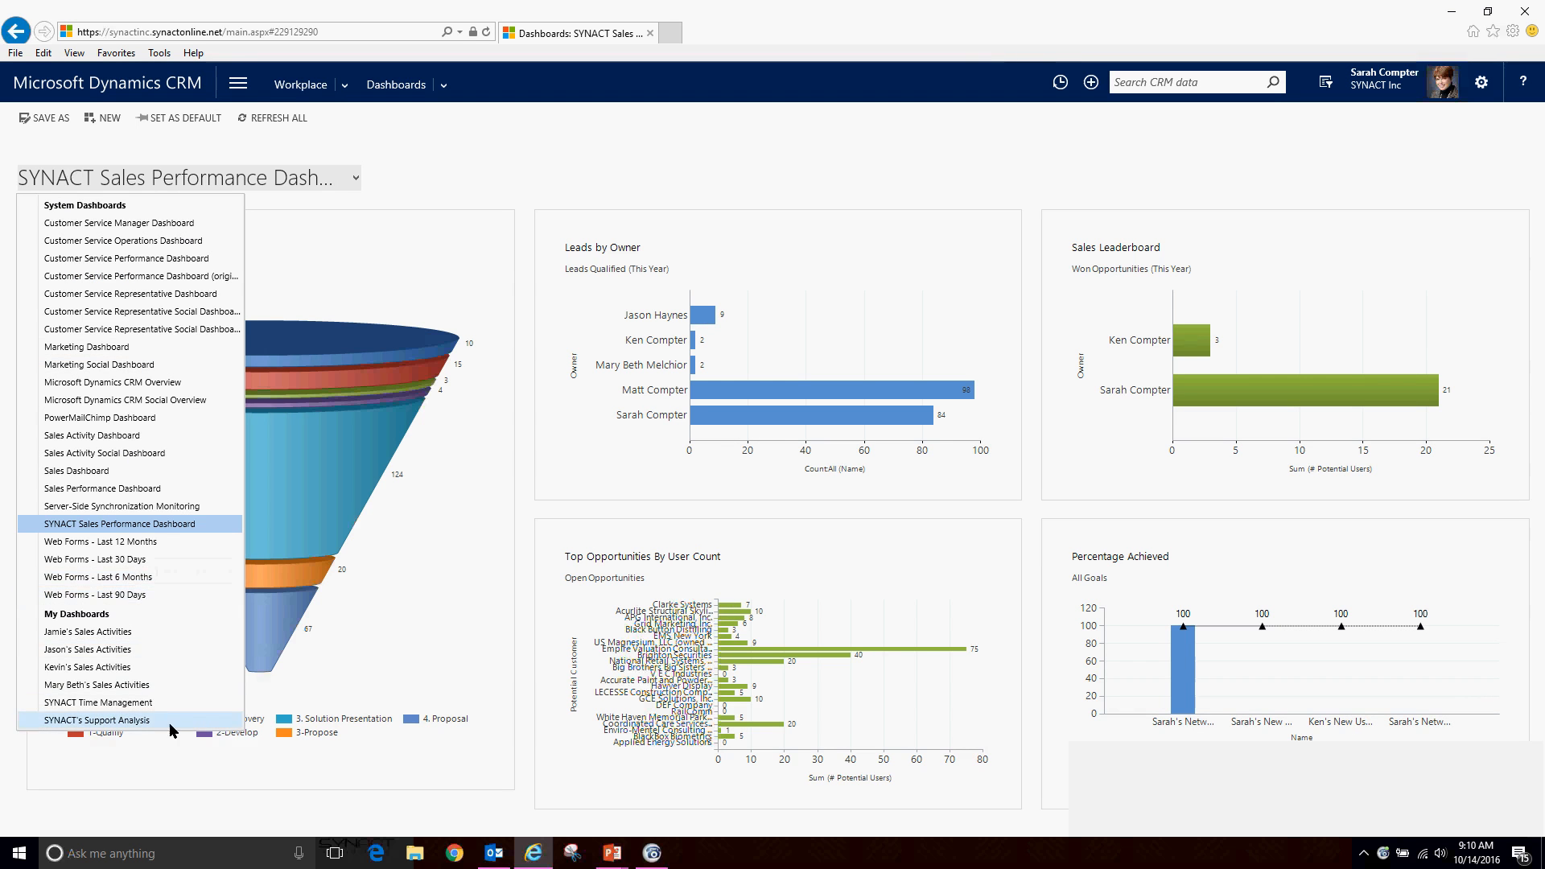
click(121, 719)
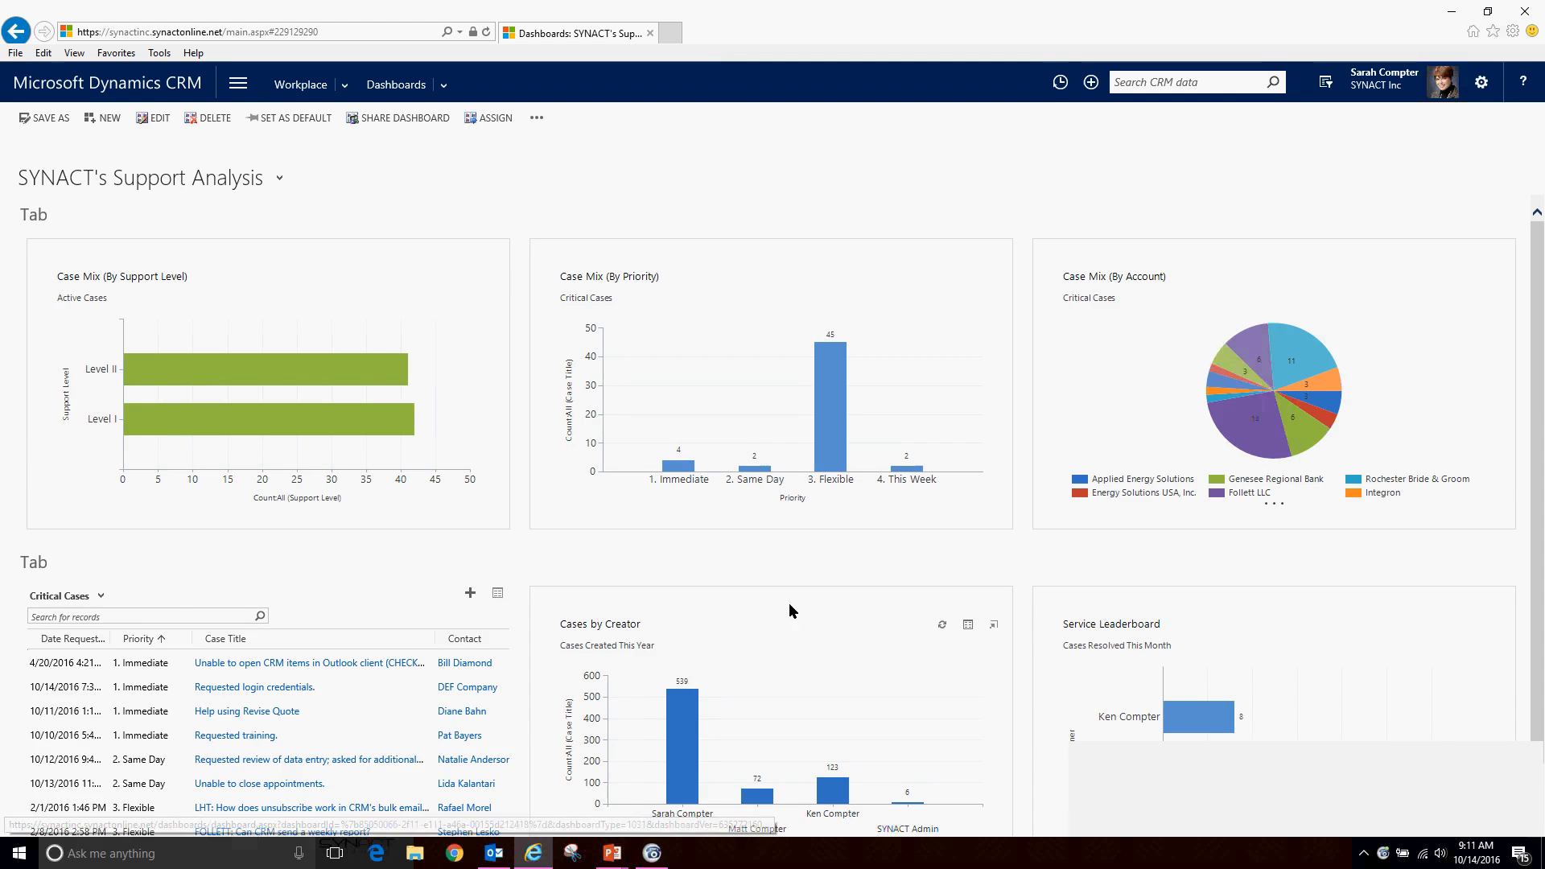
Step: Scroll the Support Analysis dashboard and open the dashboard list twice, dismissing it without switching
scroll(834, 520, down, 1)
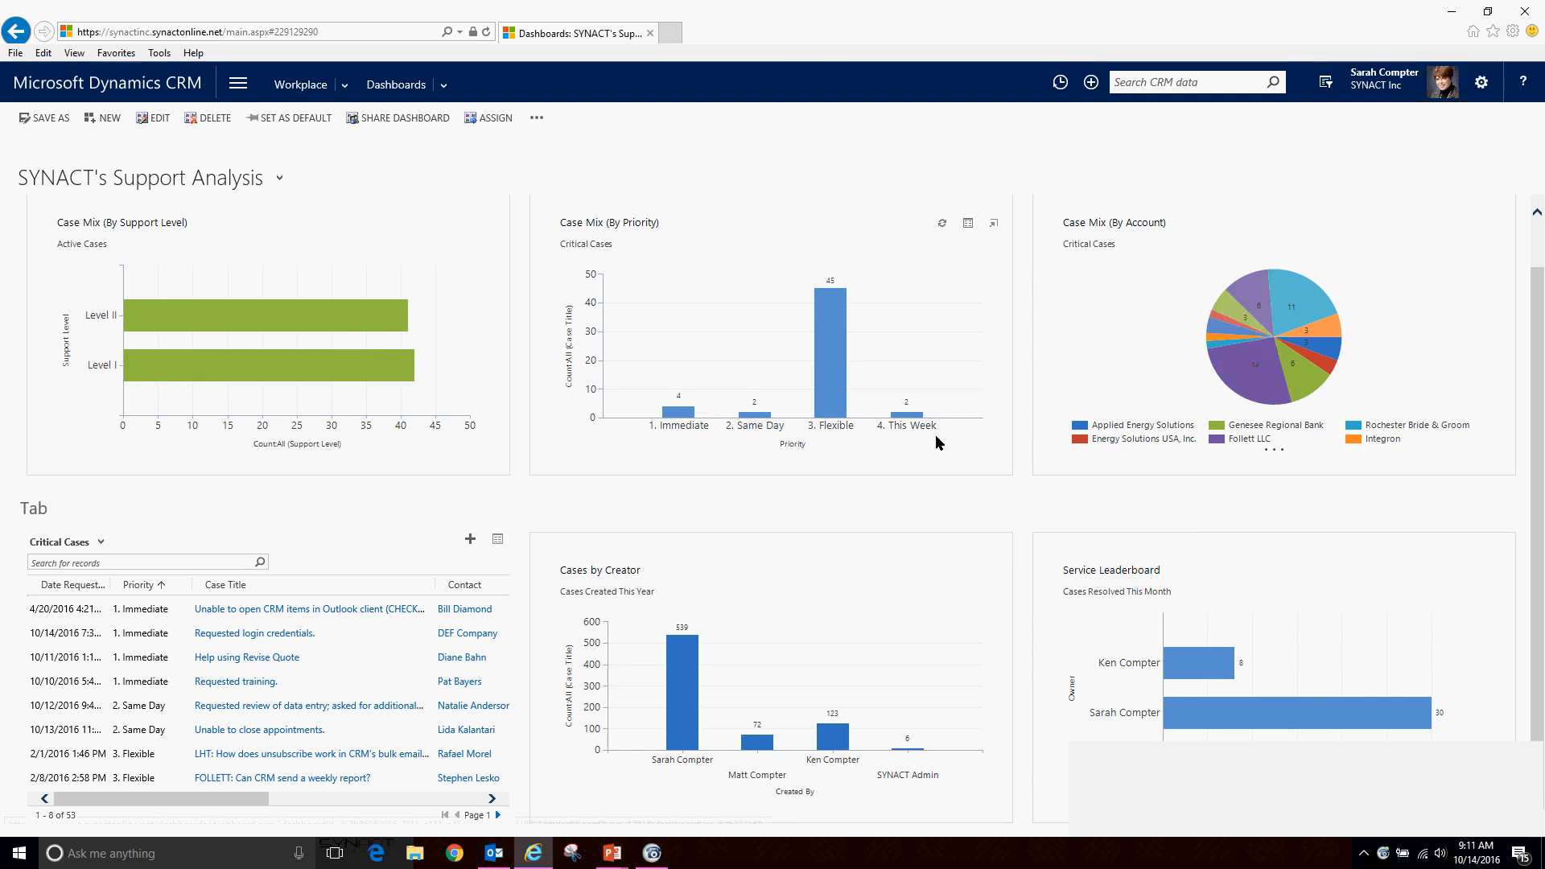
scroll(831, 477, up, 1)
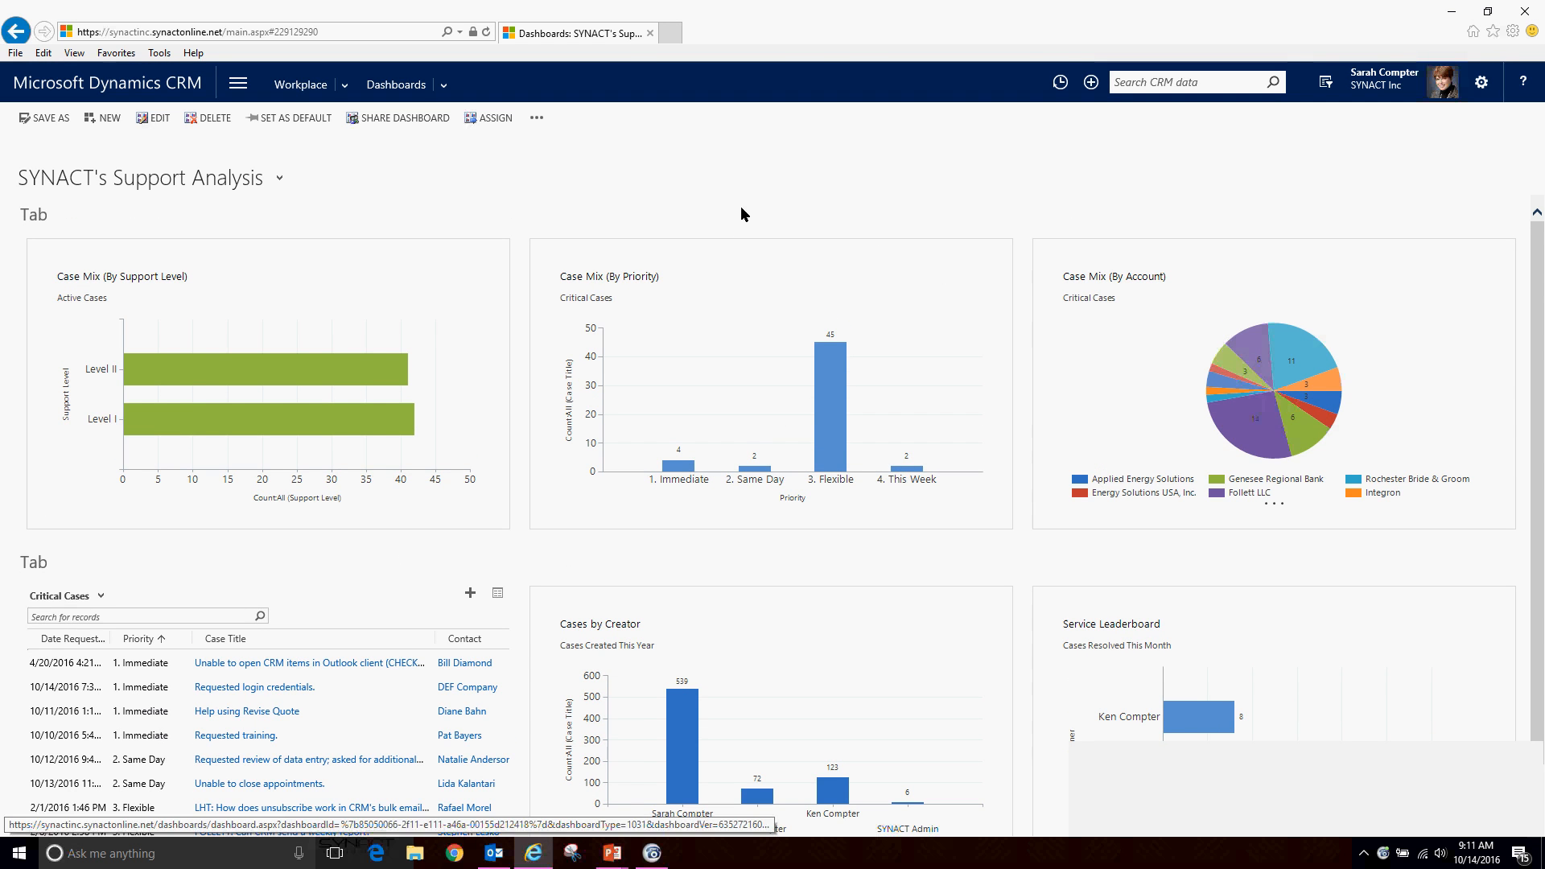
click(277, 181)
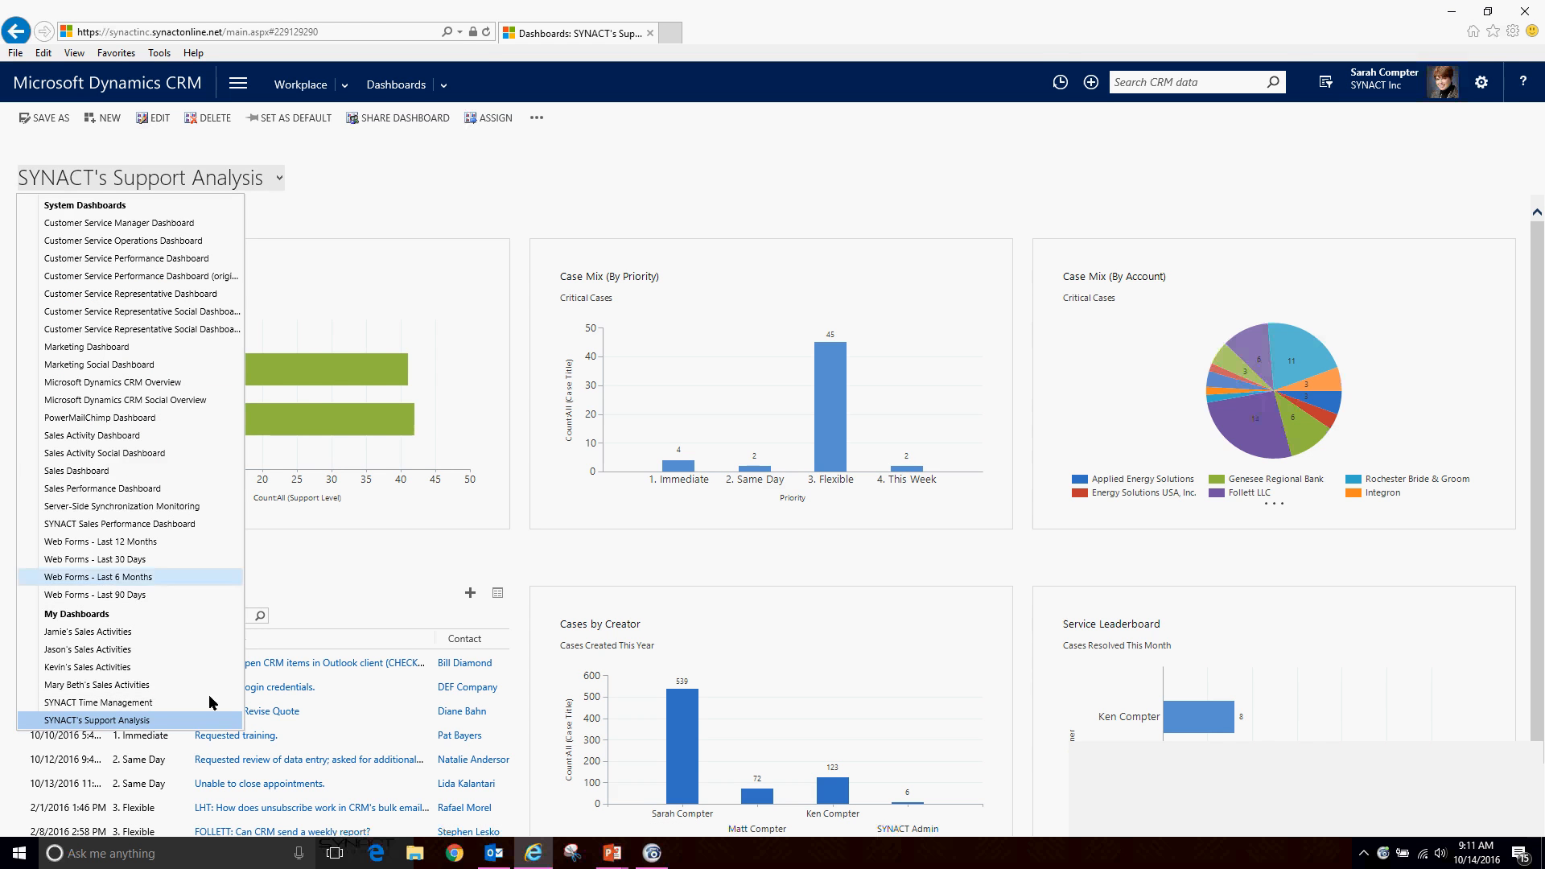
click(367, 179)
click(242, 178)
click(434, 200)
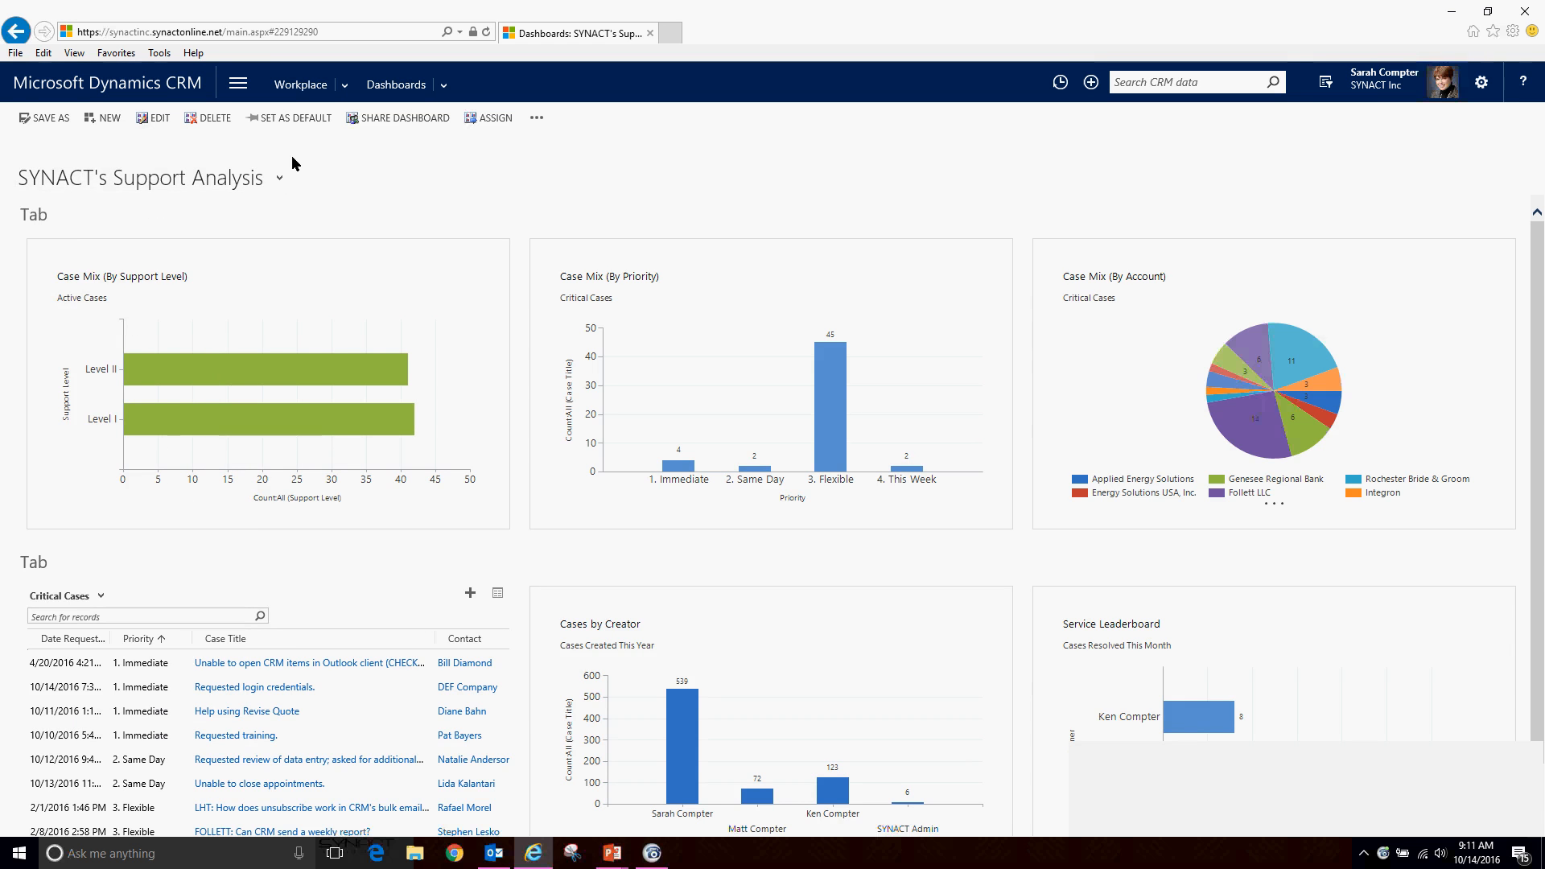
Step: Enlarge the Case Mix (By Support Level) chart, view its Active Cases records, then show the navigation tiles
mouse_move(490, 282)
click(490, 278)
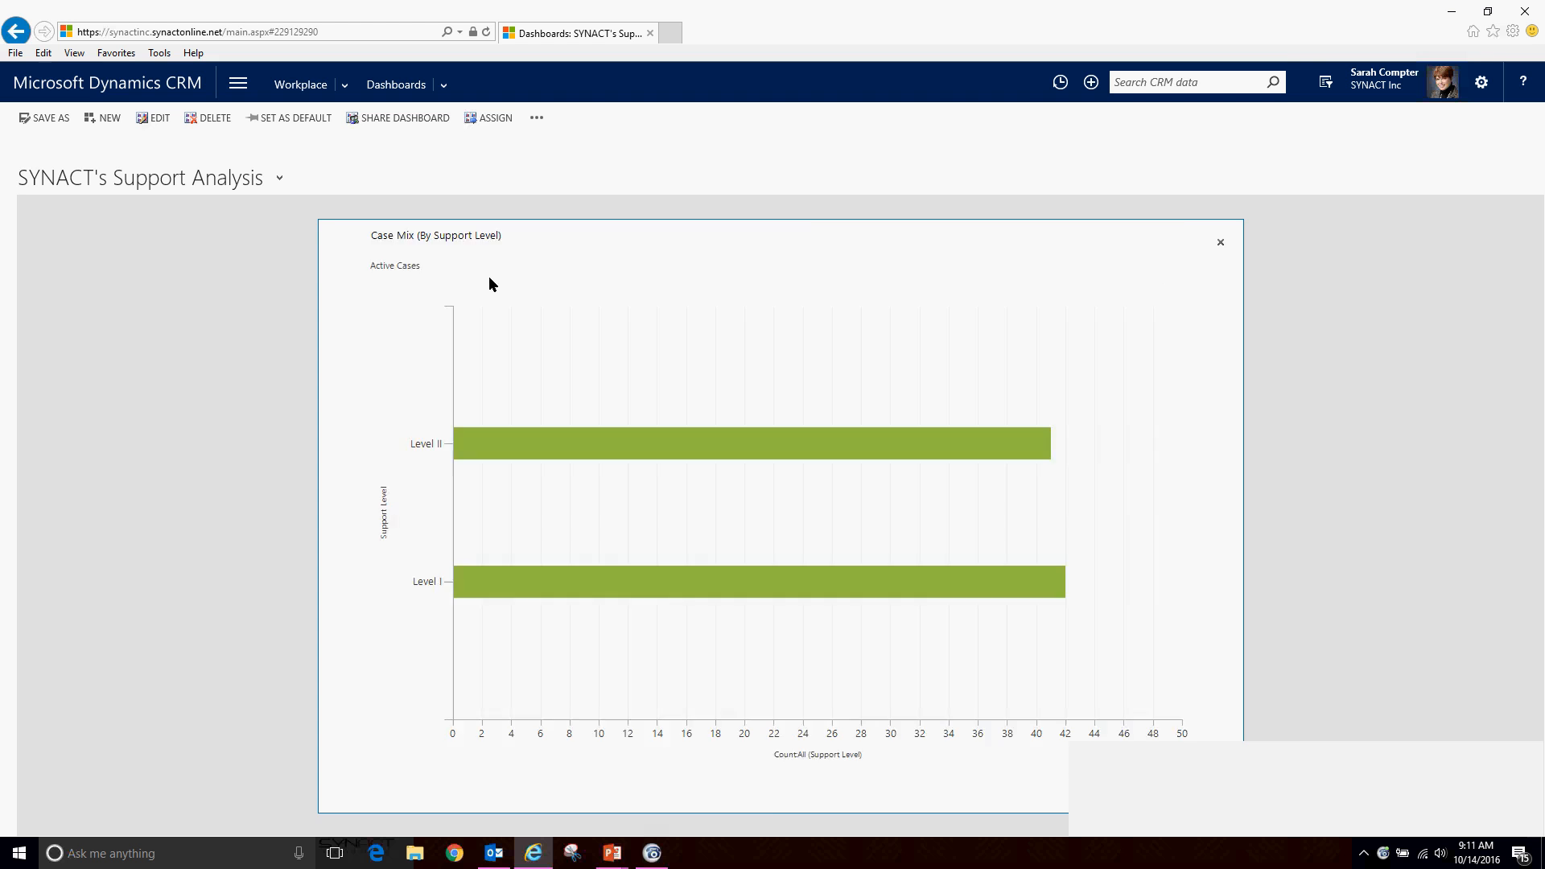
click(1221, 245)
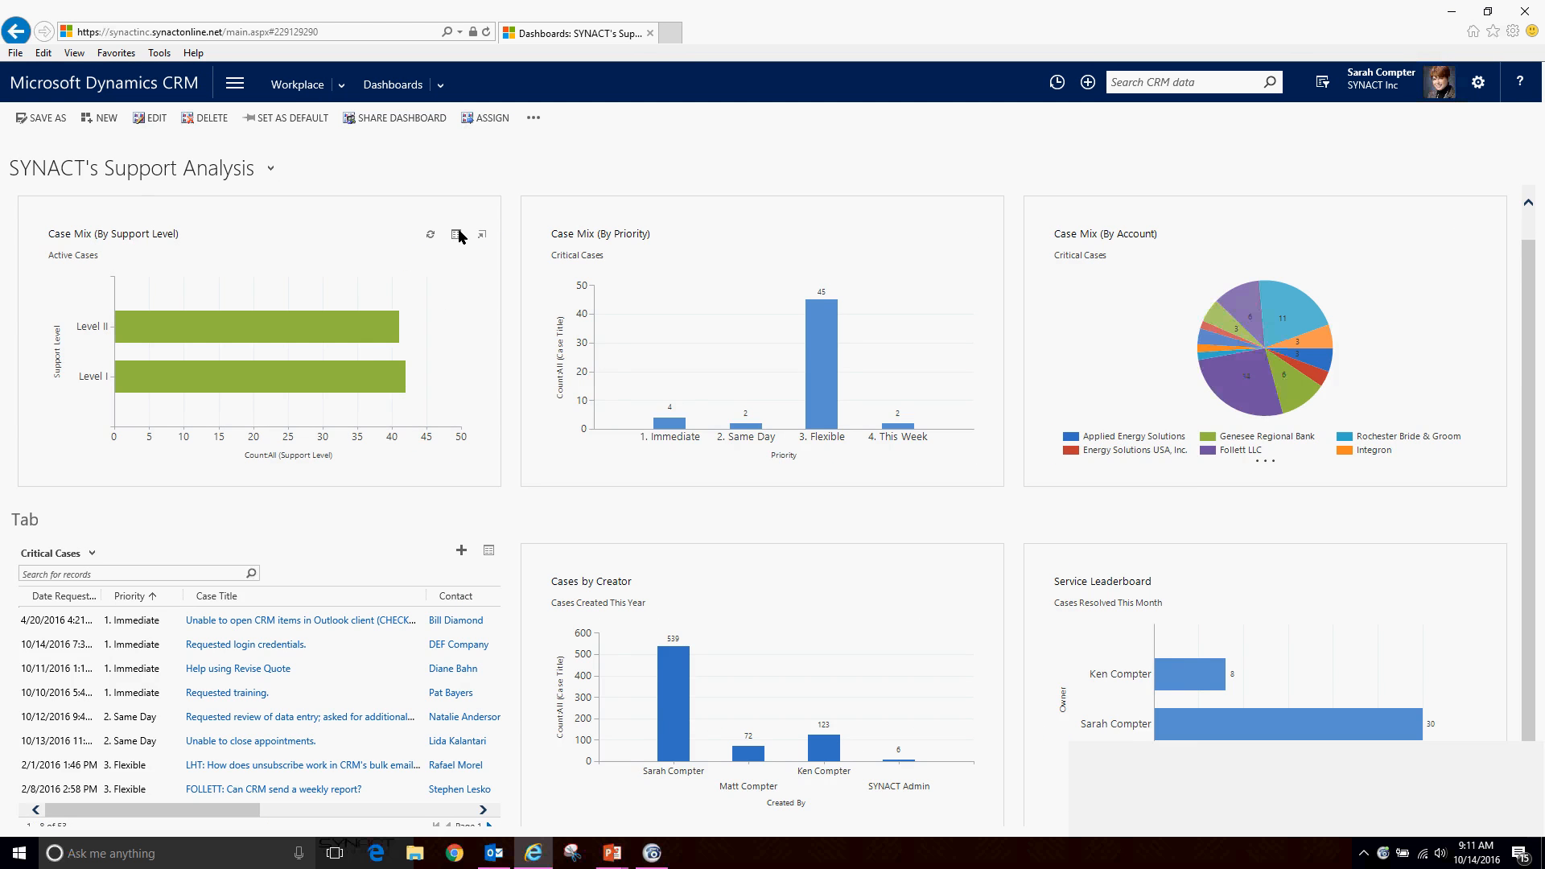
click(457, 236)
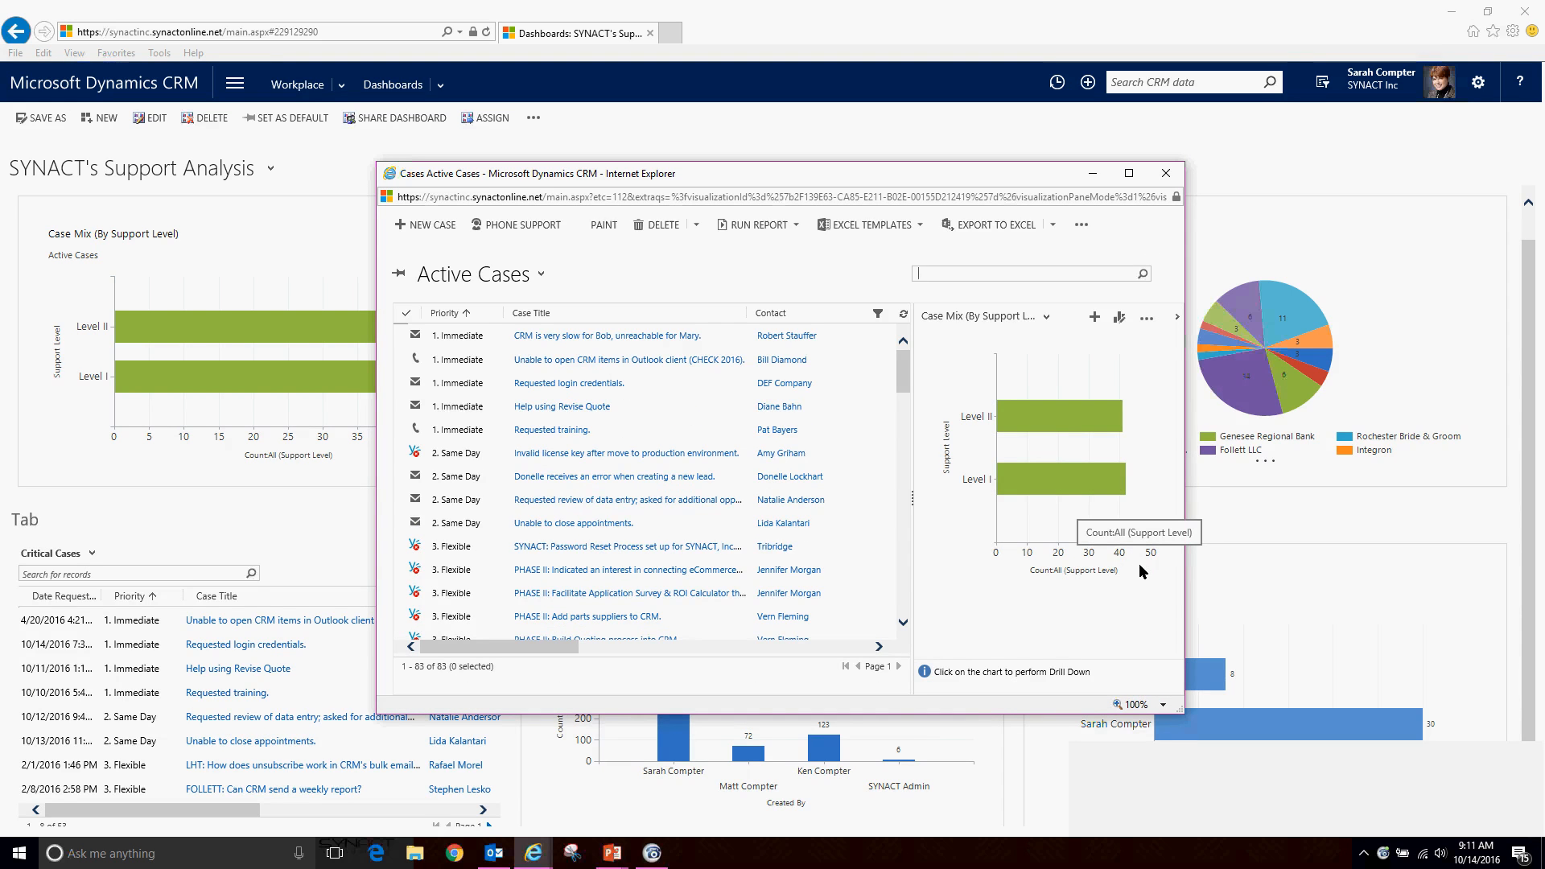
click(1165, 173)
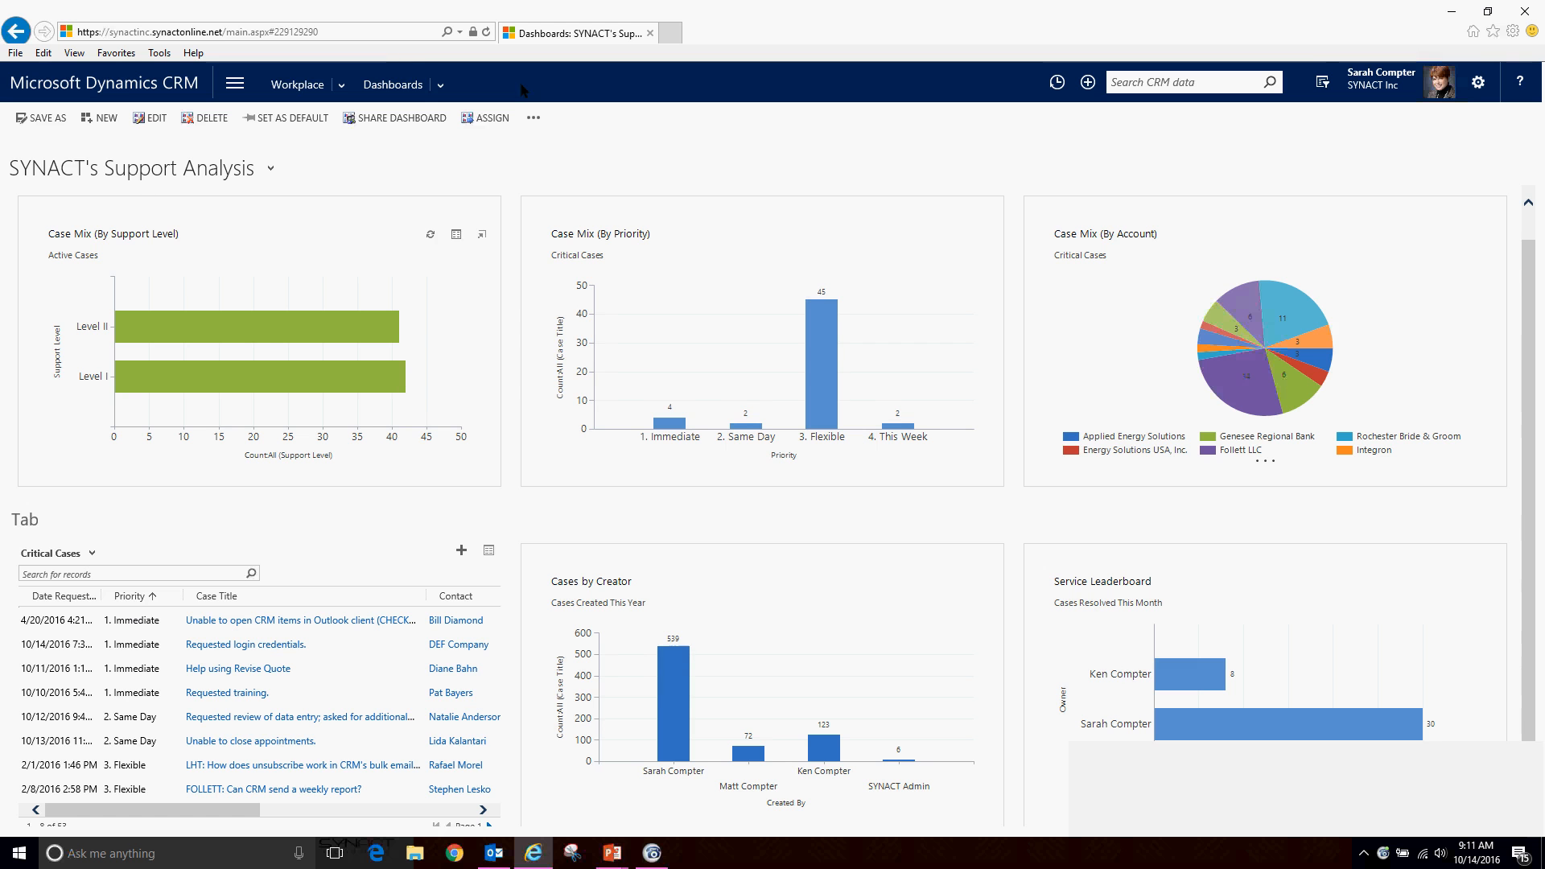
click(235, 83)
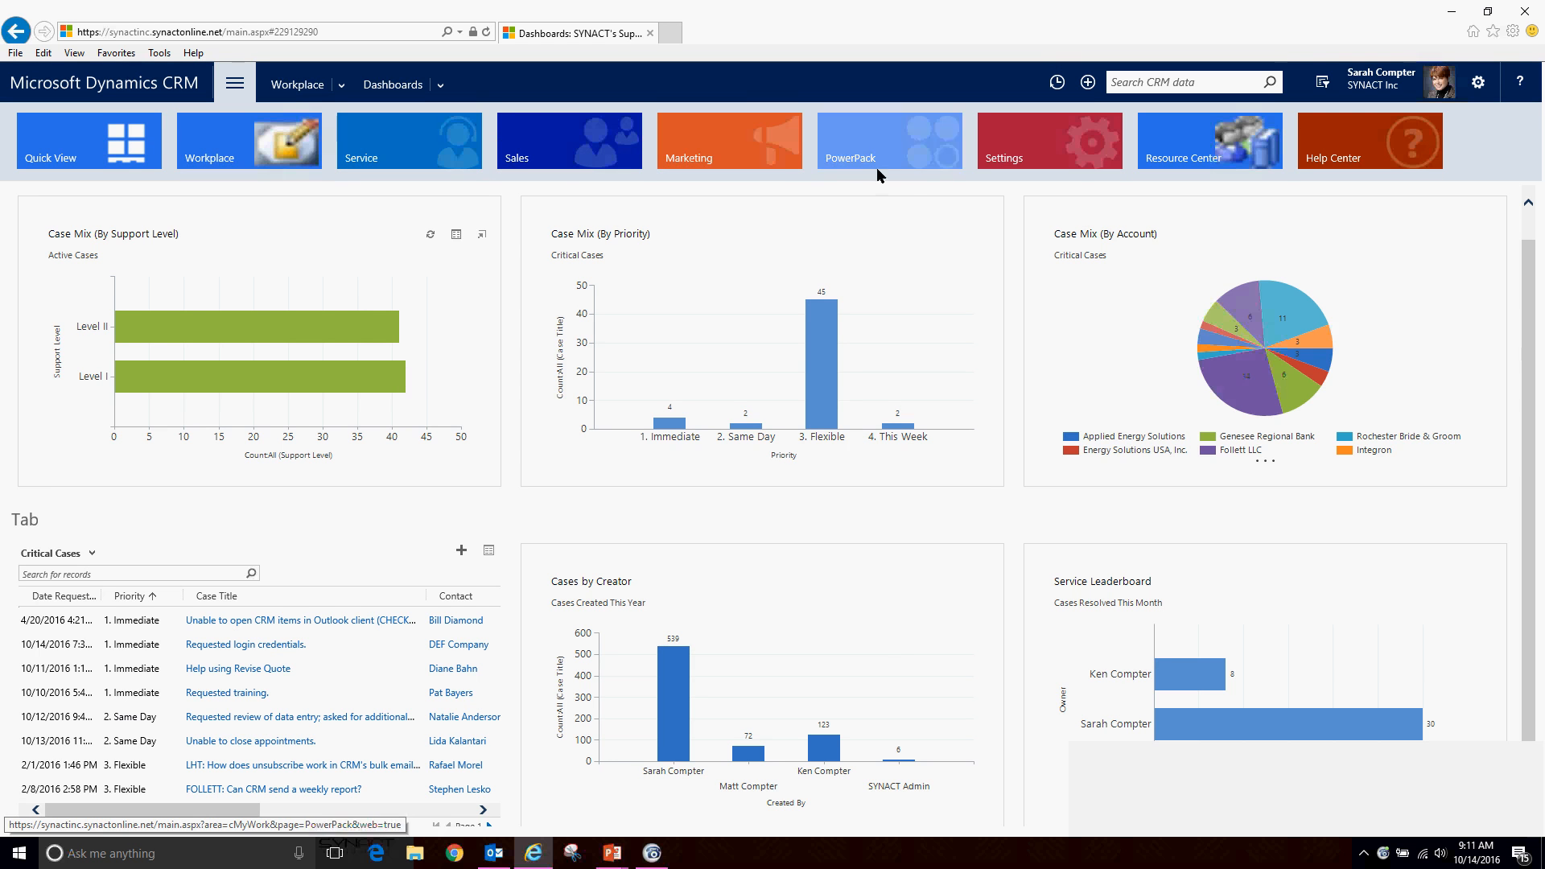
Step: Browse the Sales, Service and Marketing area pages, then show the Recent Views and Records list
click(625, 185)
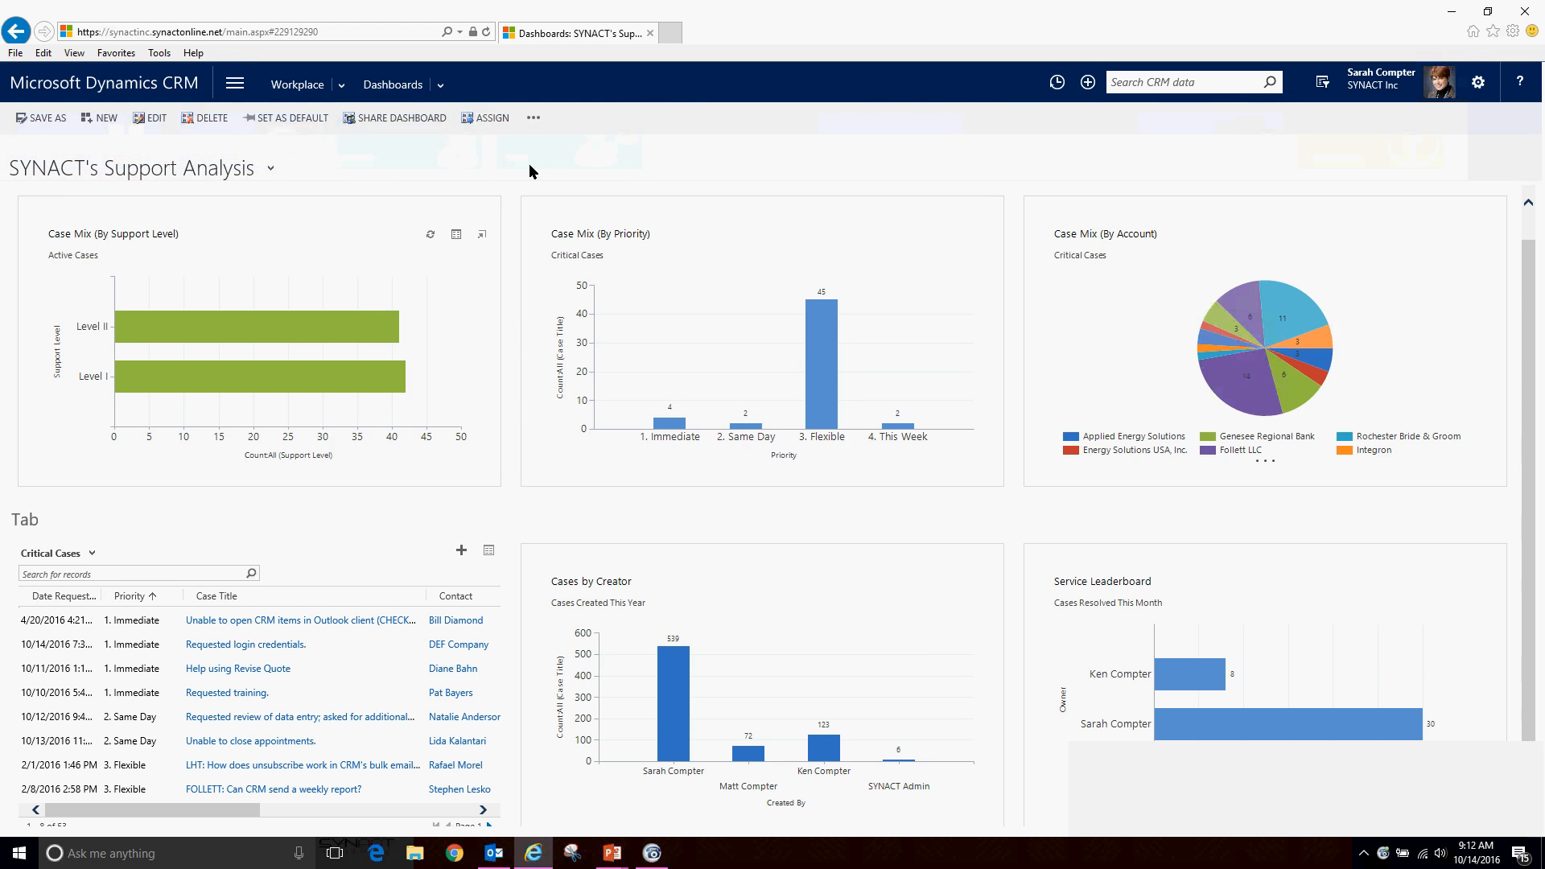
click(236, 84)
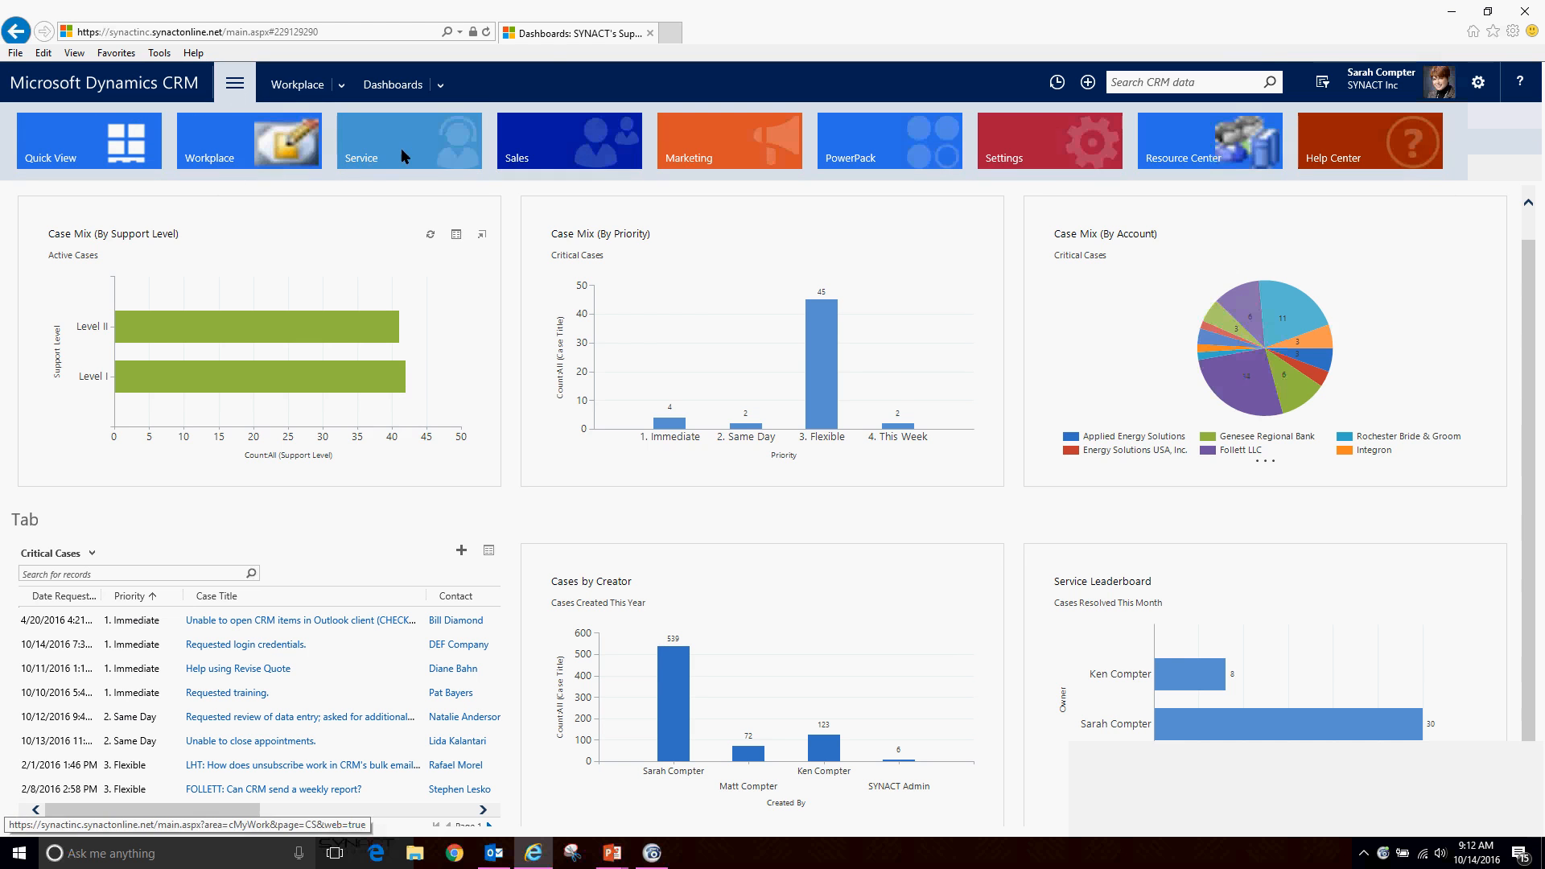
click(581, 148)
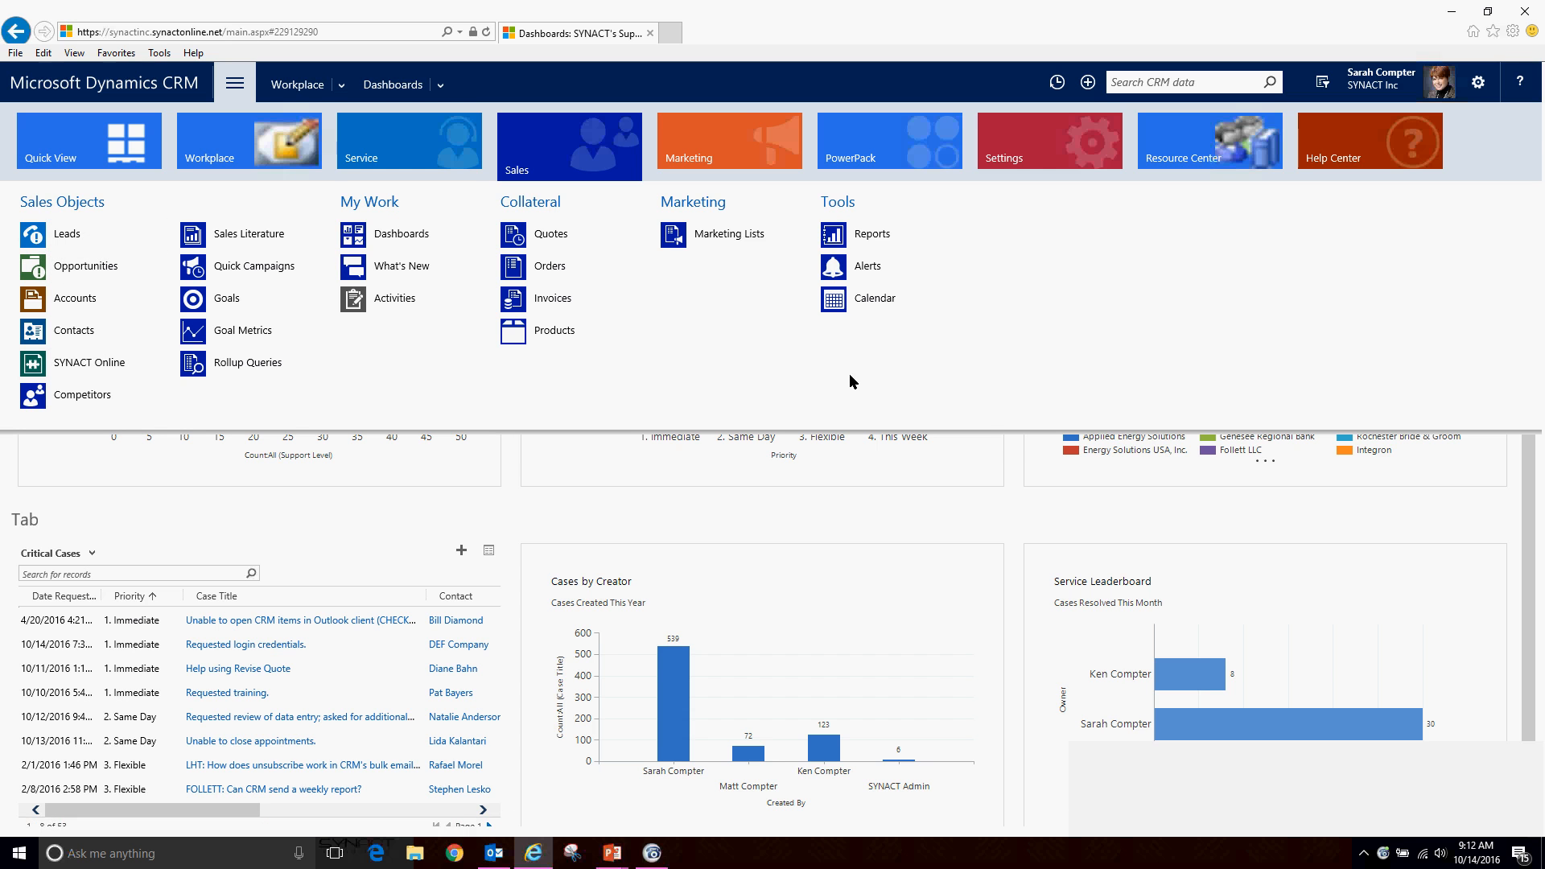
click(391, 134)
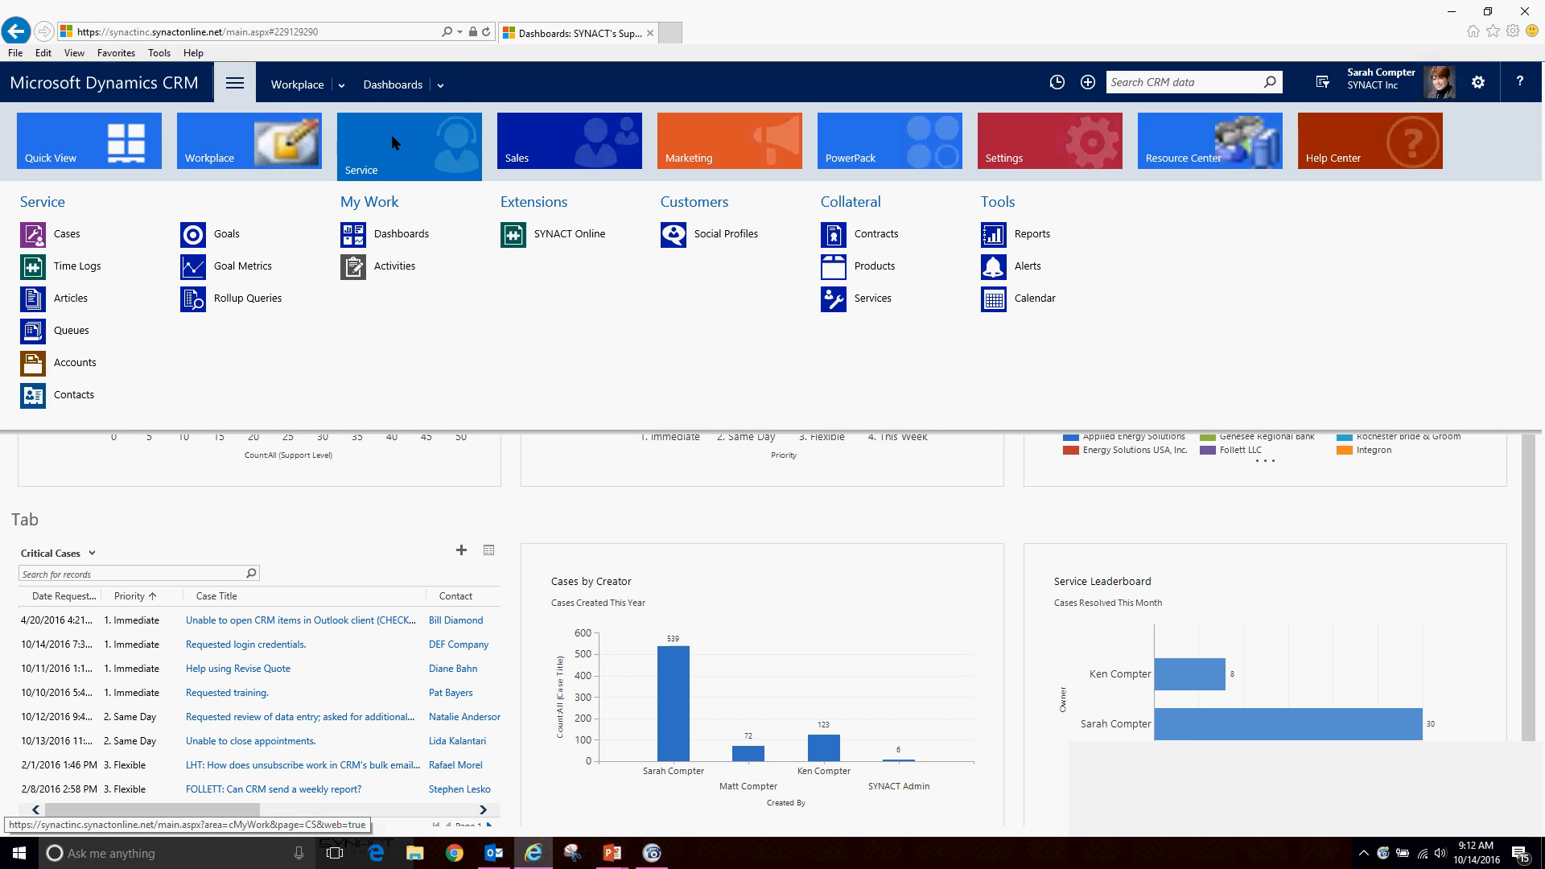
click(568, 139)
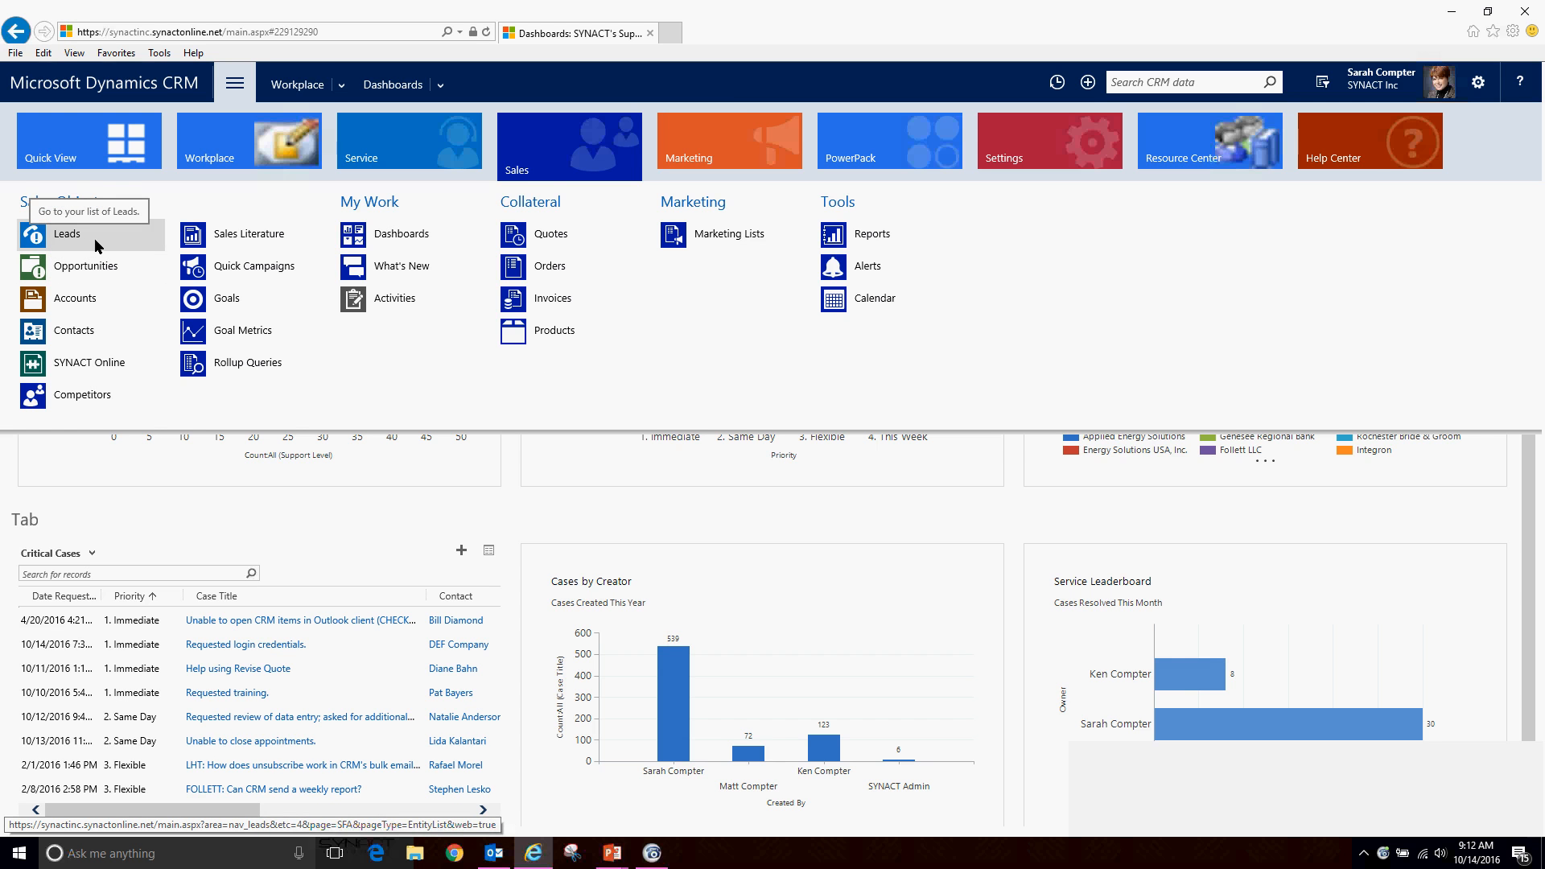
click(705, 142)
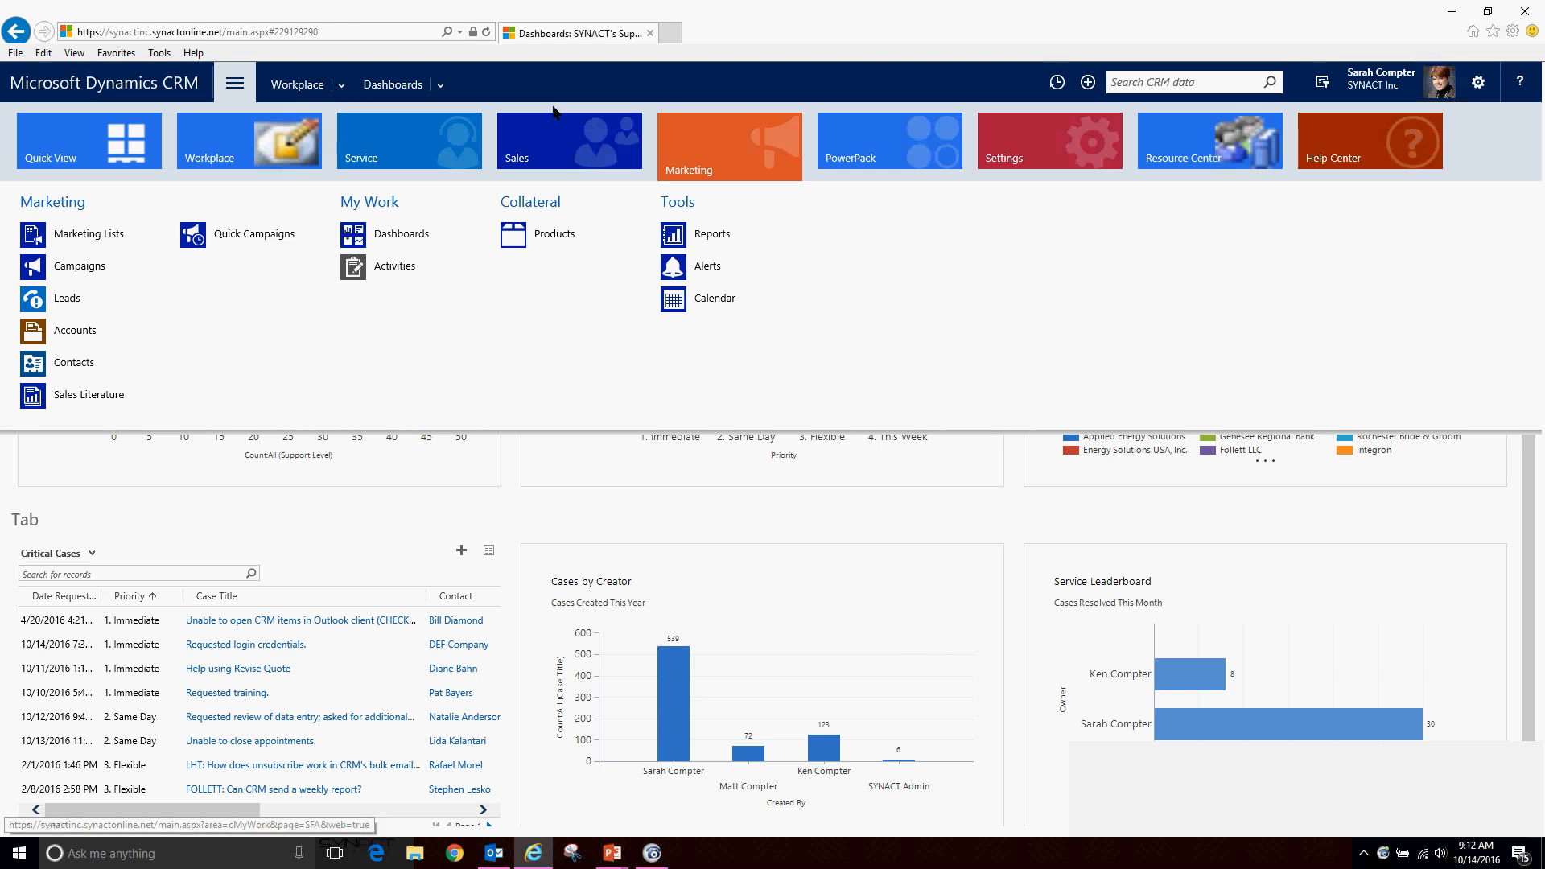
click(1056, 82)
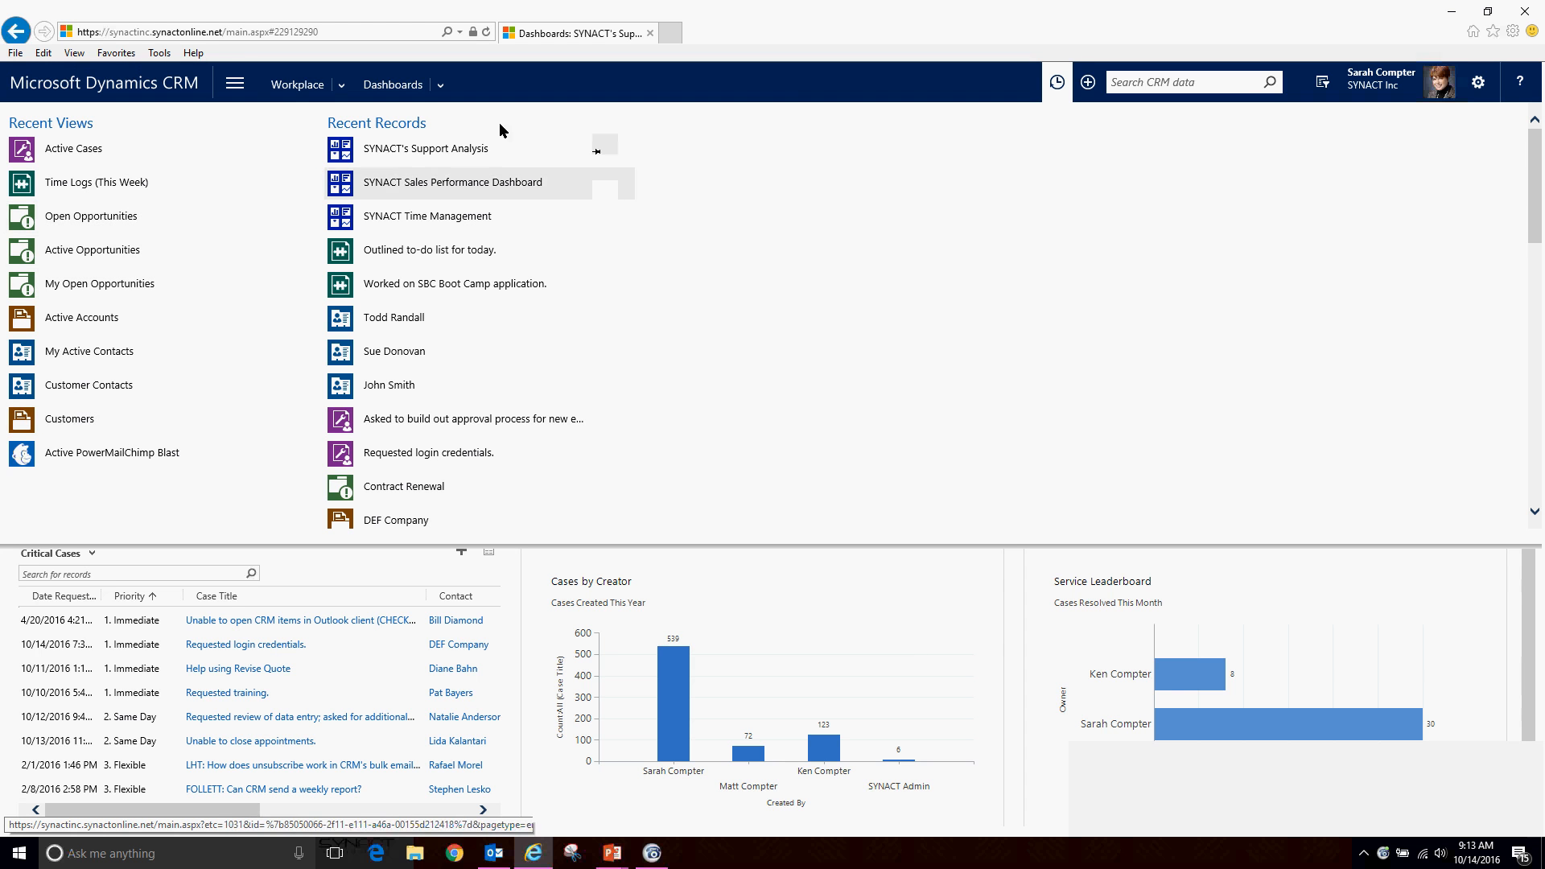
Step: Search CRM data for 'def company' to list its cases, account, contacts and opportunity
click(1087, 81)
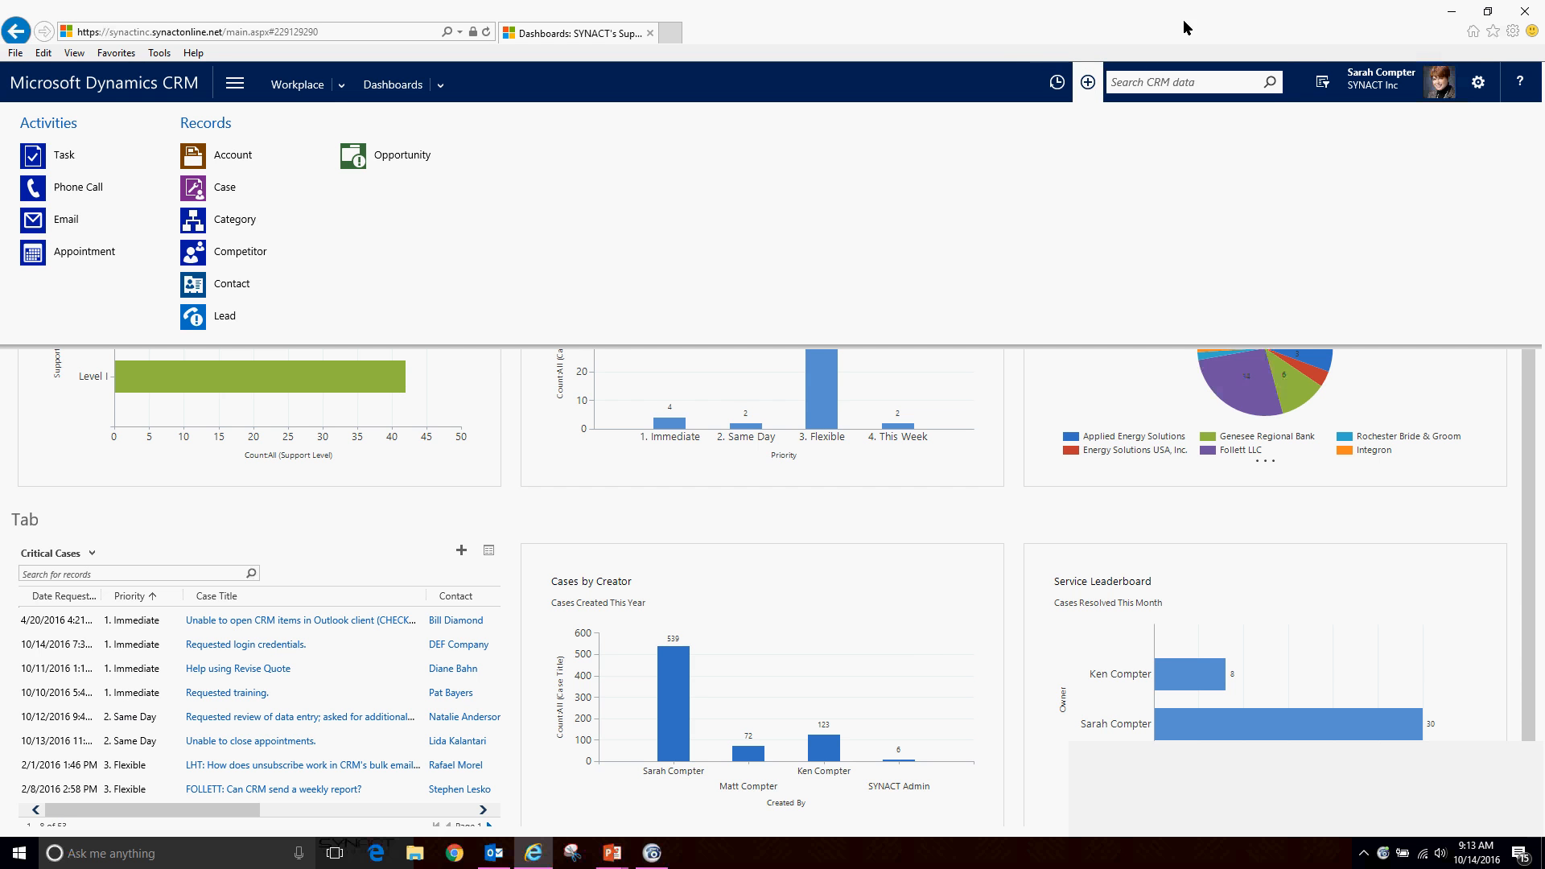
click(1180, 72)
text(def)
key(Return)
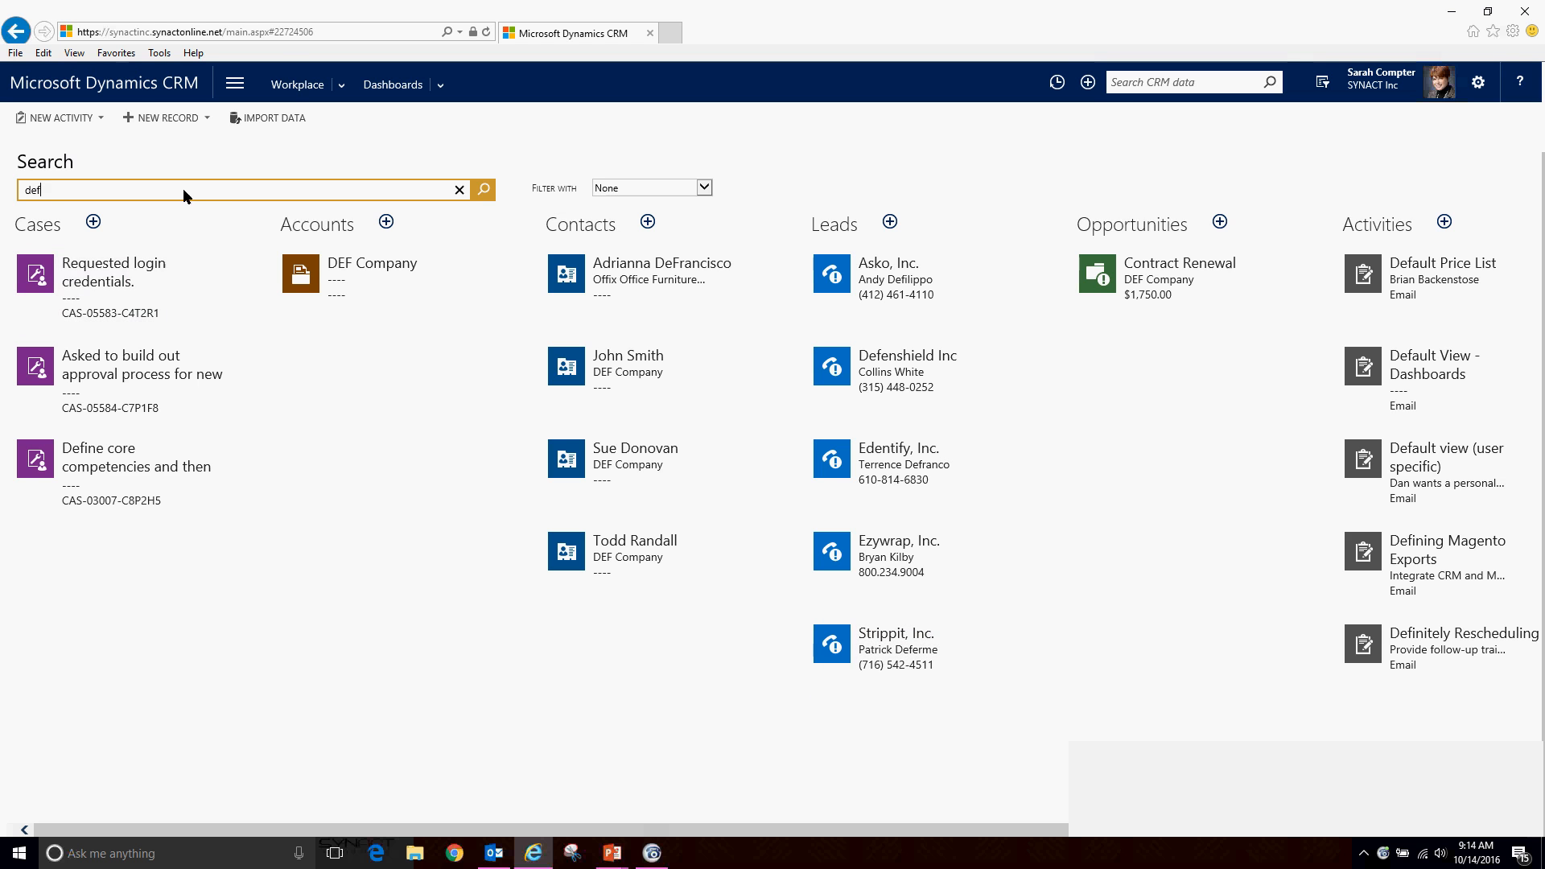
text(company)
key(Return)
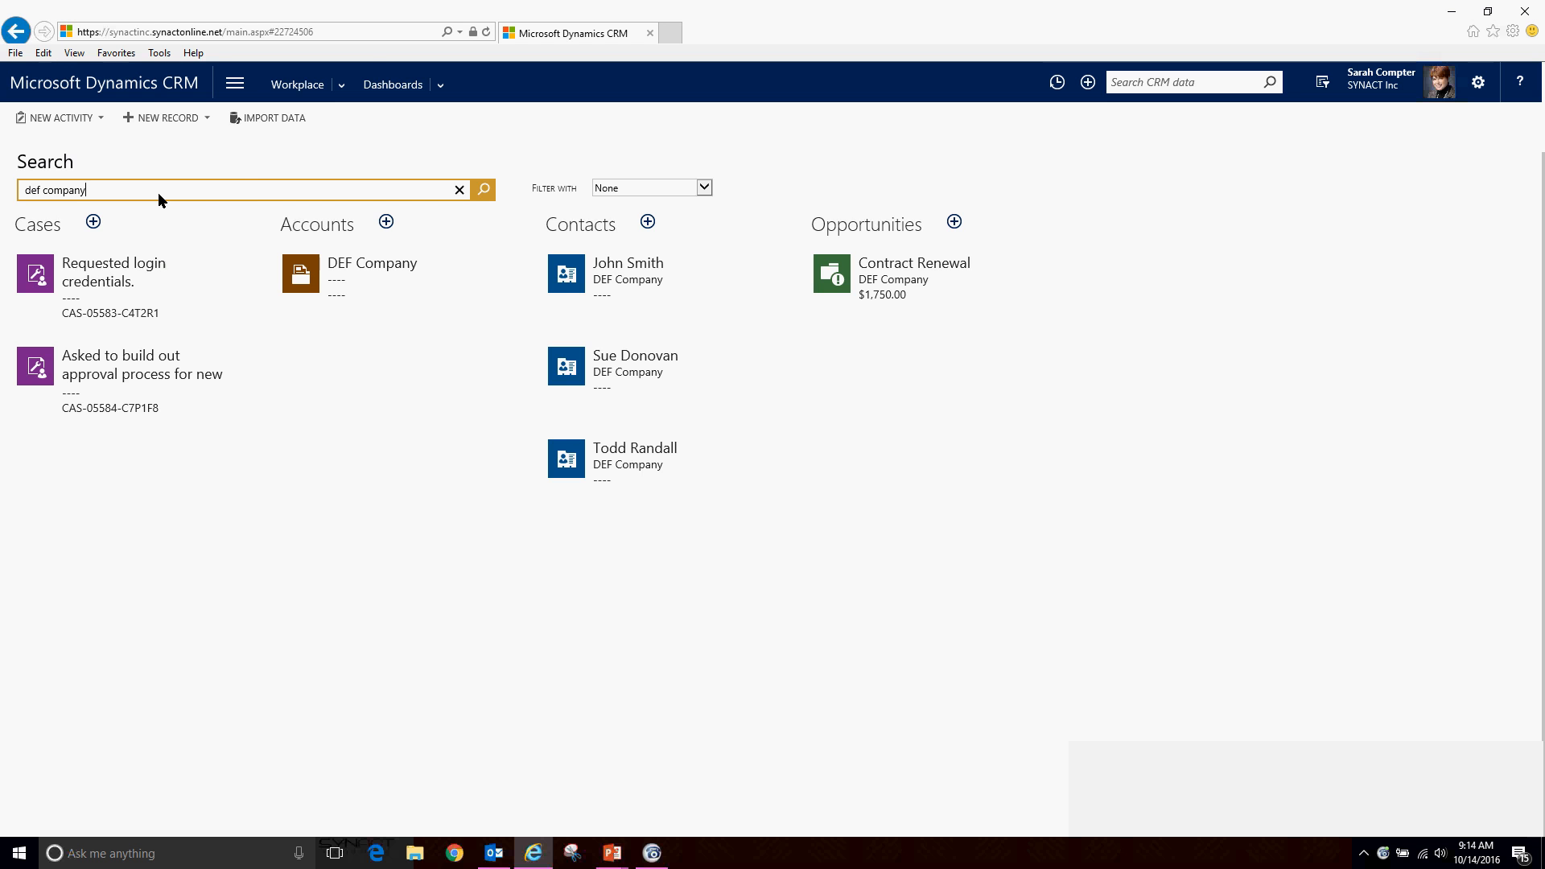
Step: Open Marketing Lists in the Marketing area and switch to the Active Marketing Lists view
click(341, 84)
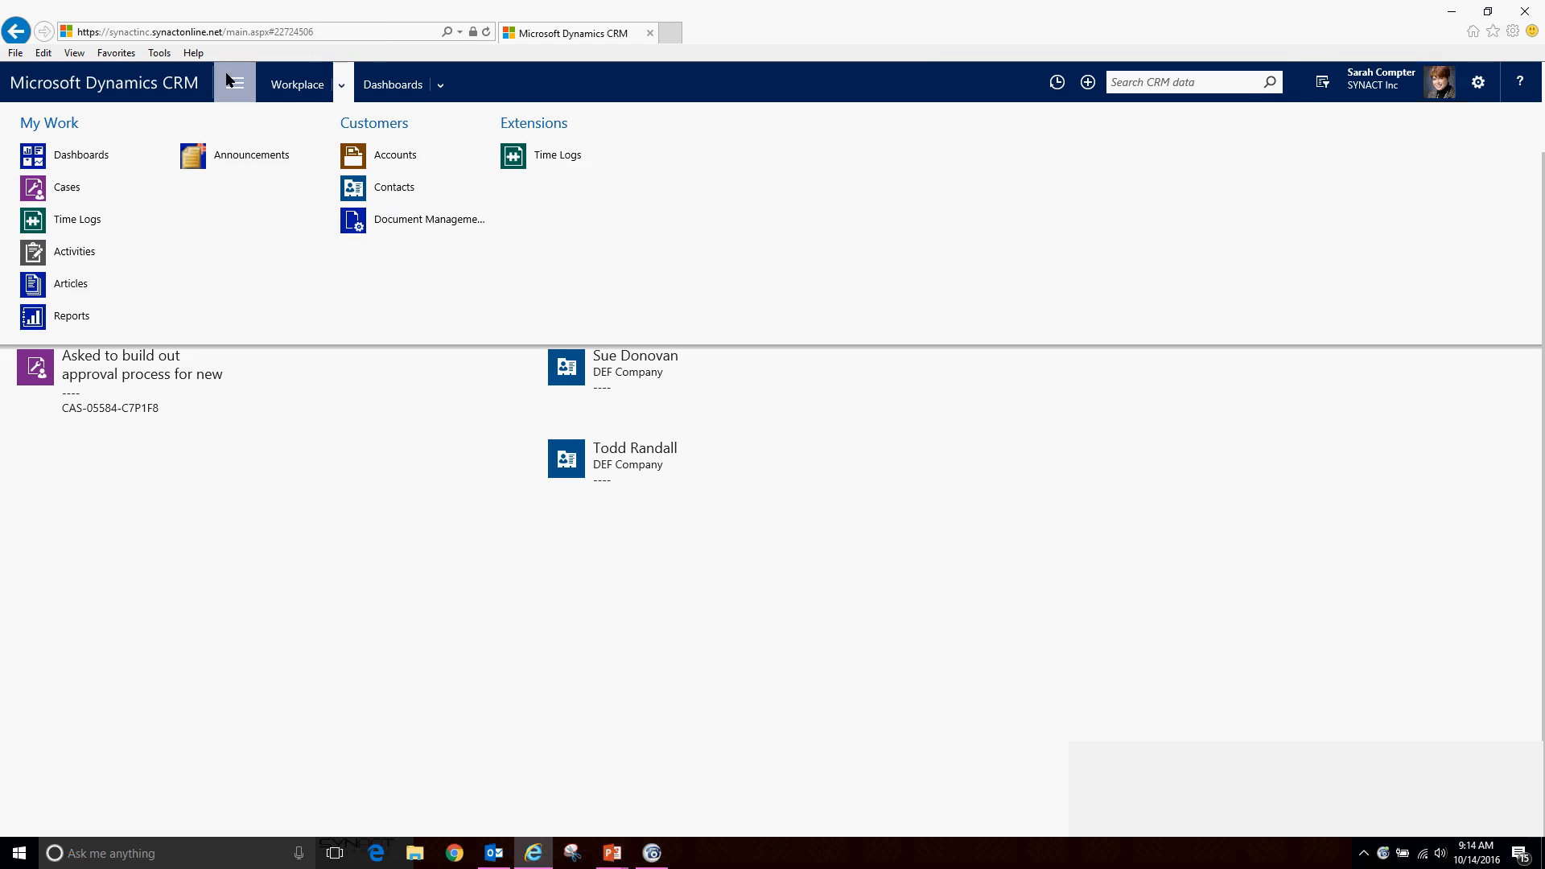
click(229, 78)
click(719, 136)
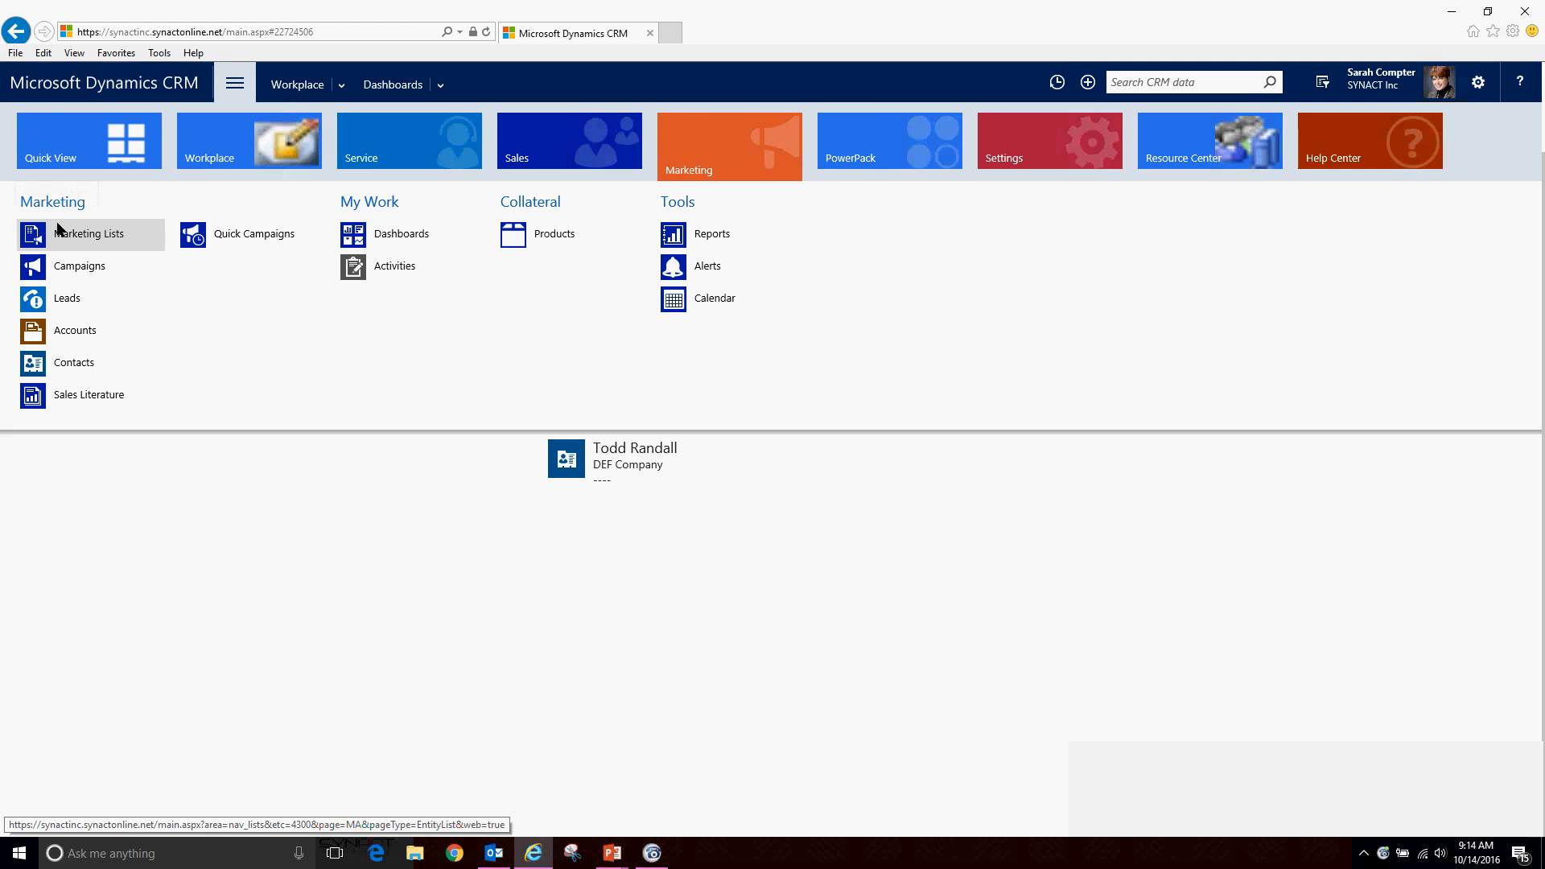
click(58, 231)
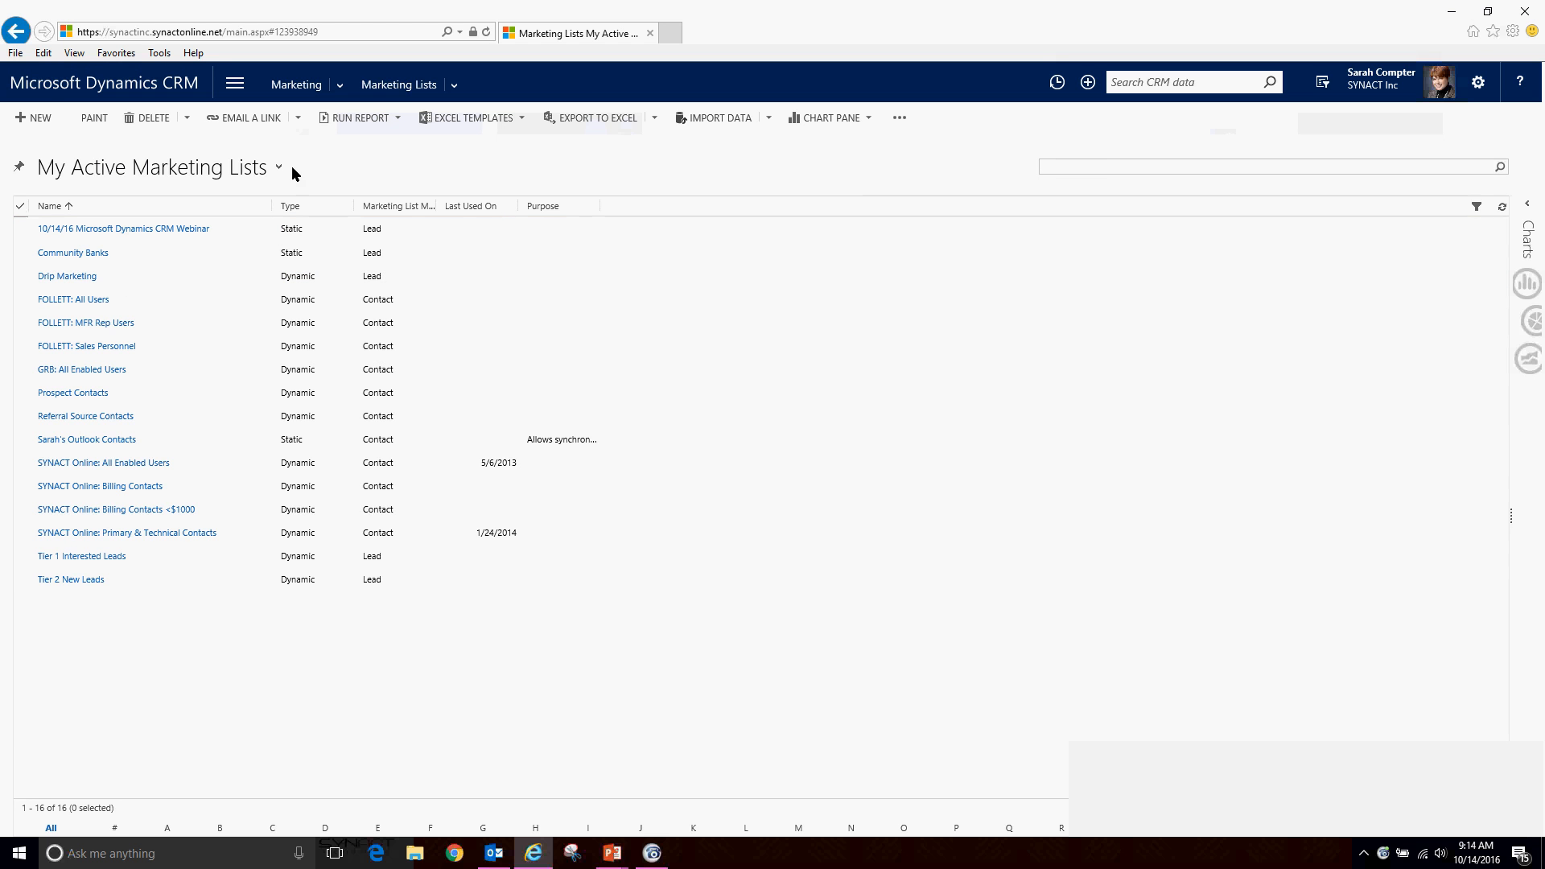
click(268, 166)
click(169, 213)
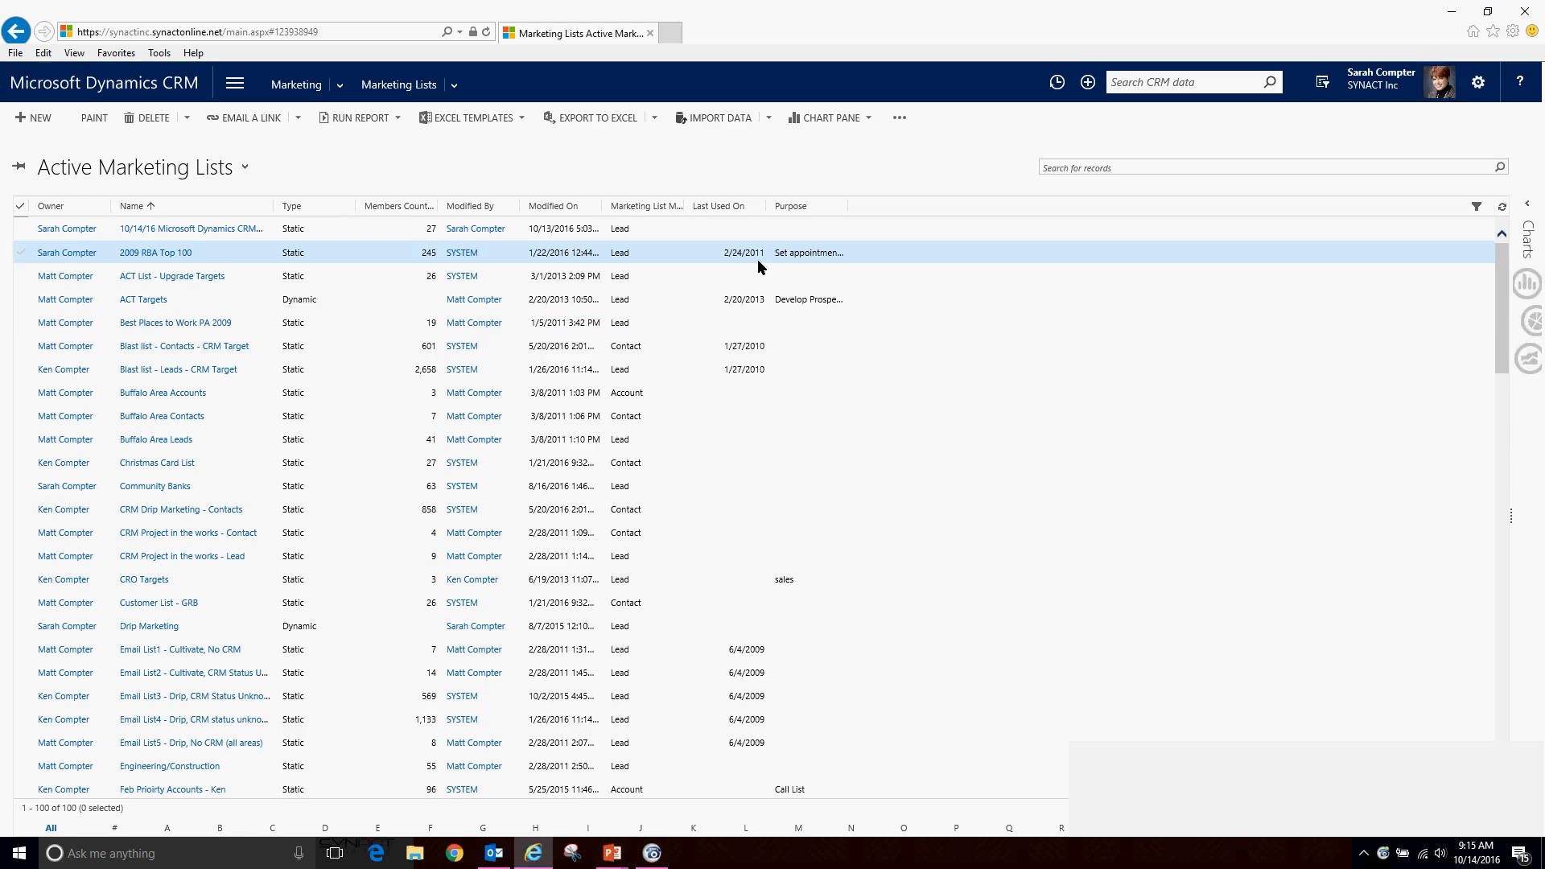
Step: Select the Buffalo Area Accounts list, then go to the My Campaigns list
scroll(952, 556, down, 3)
scroll(949, 554, down, 2)
scroll(950, 554, up, 5)
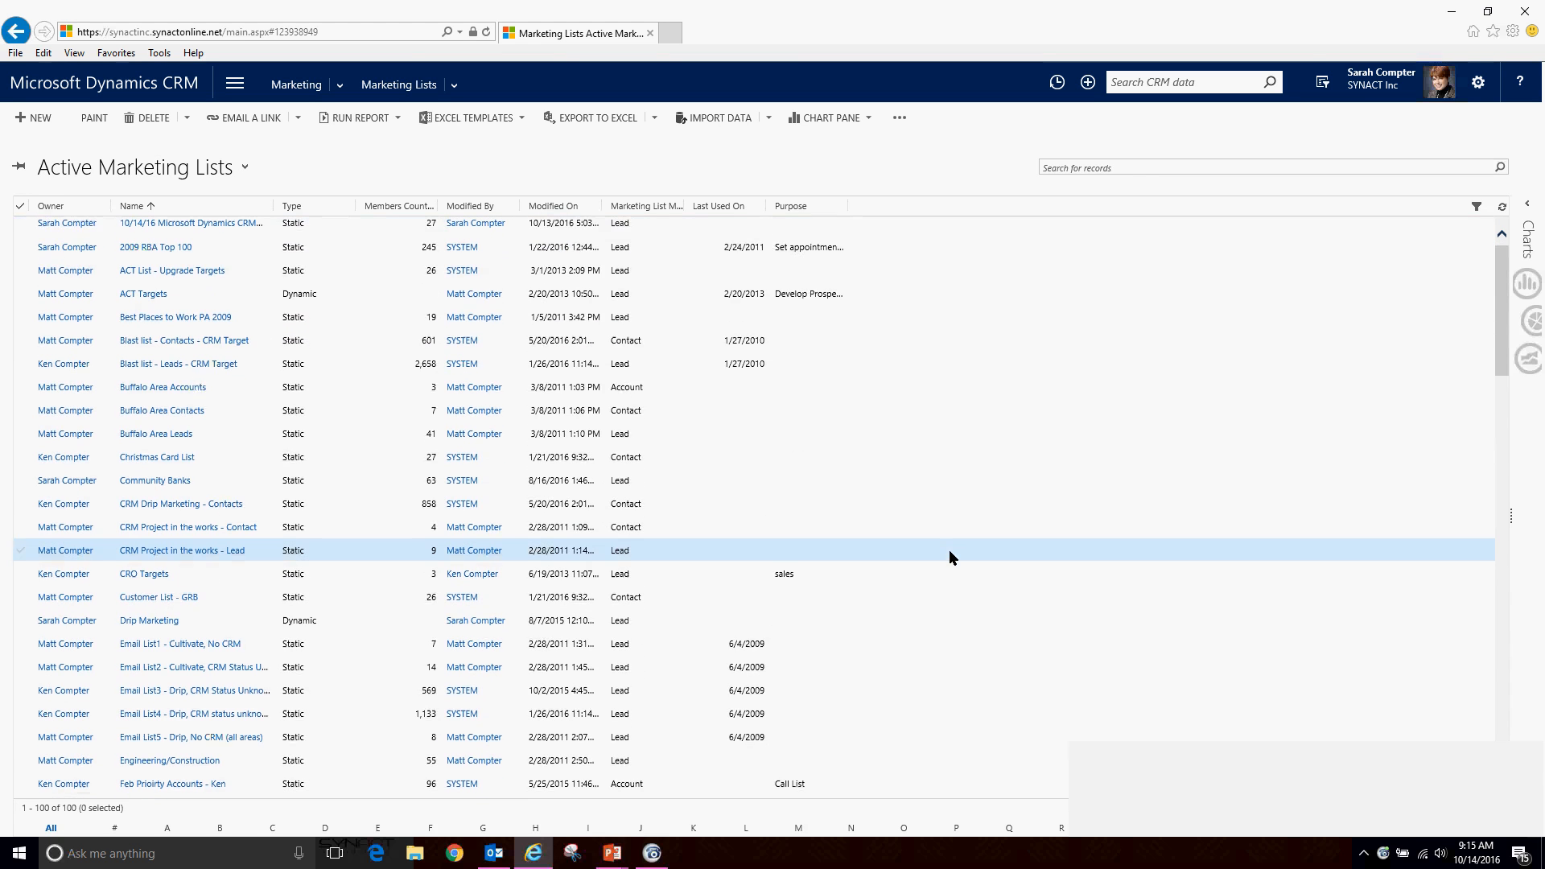
click(227, 393)
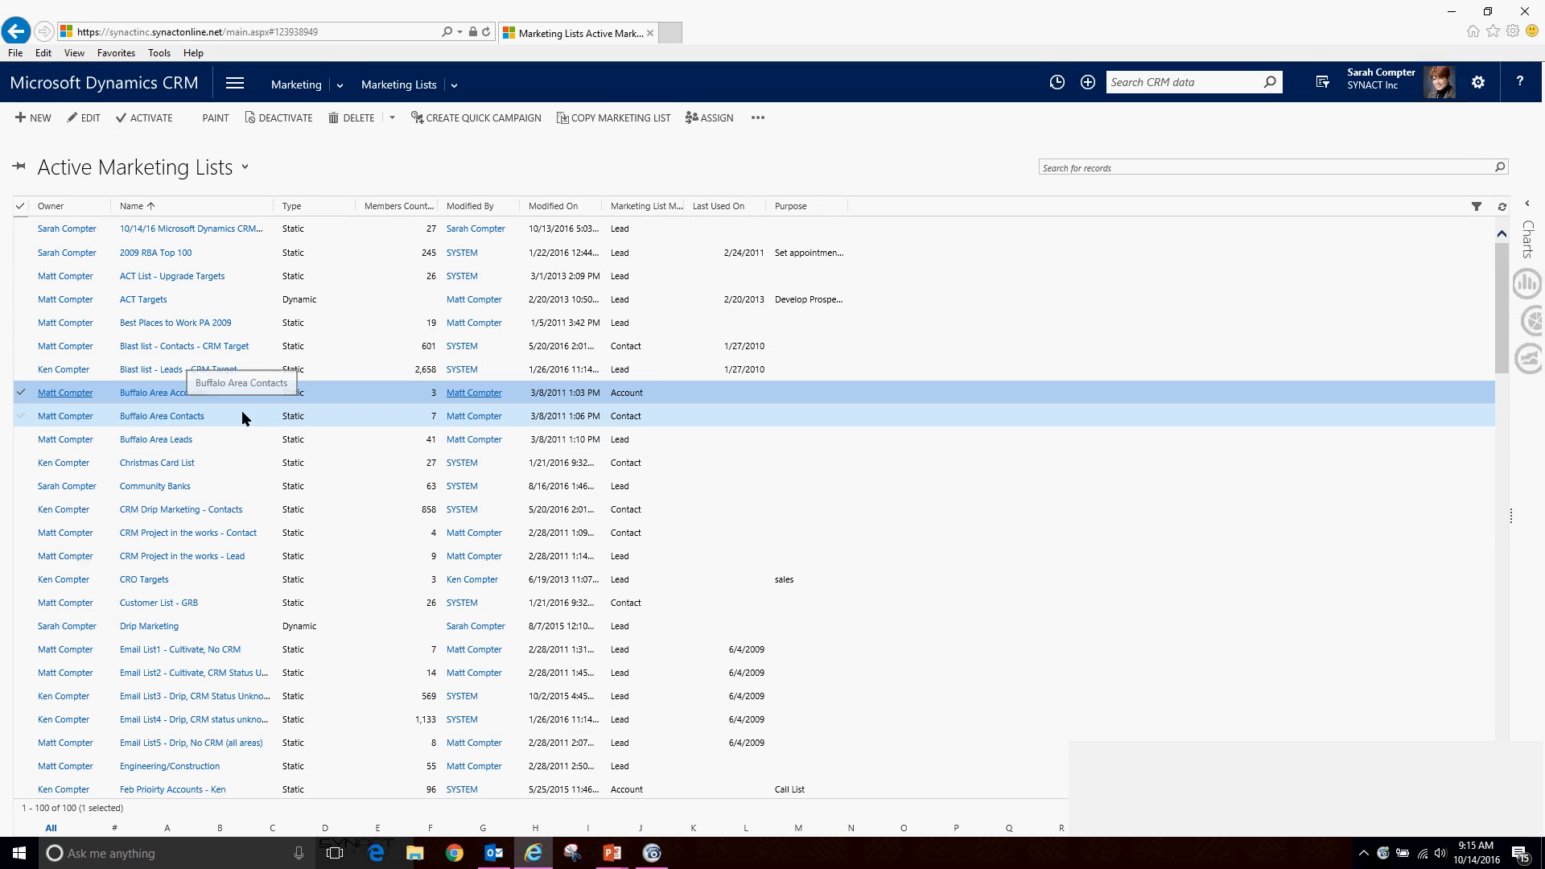
click(340, 84)
click(84, 189)
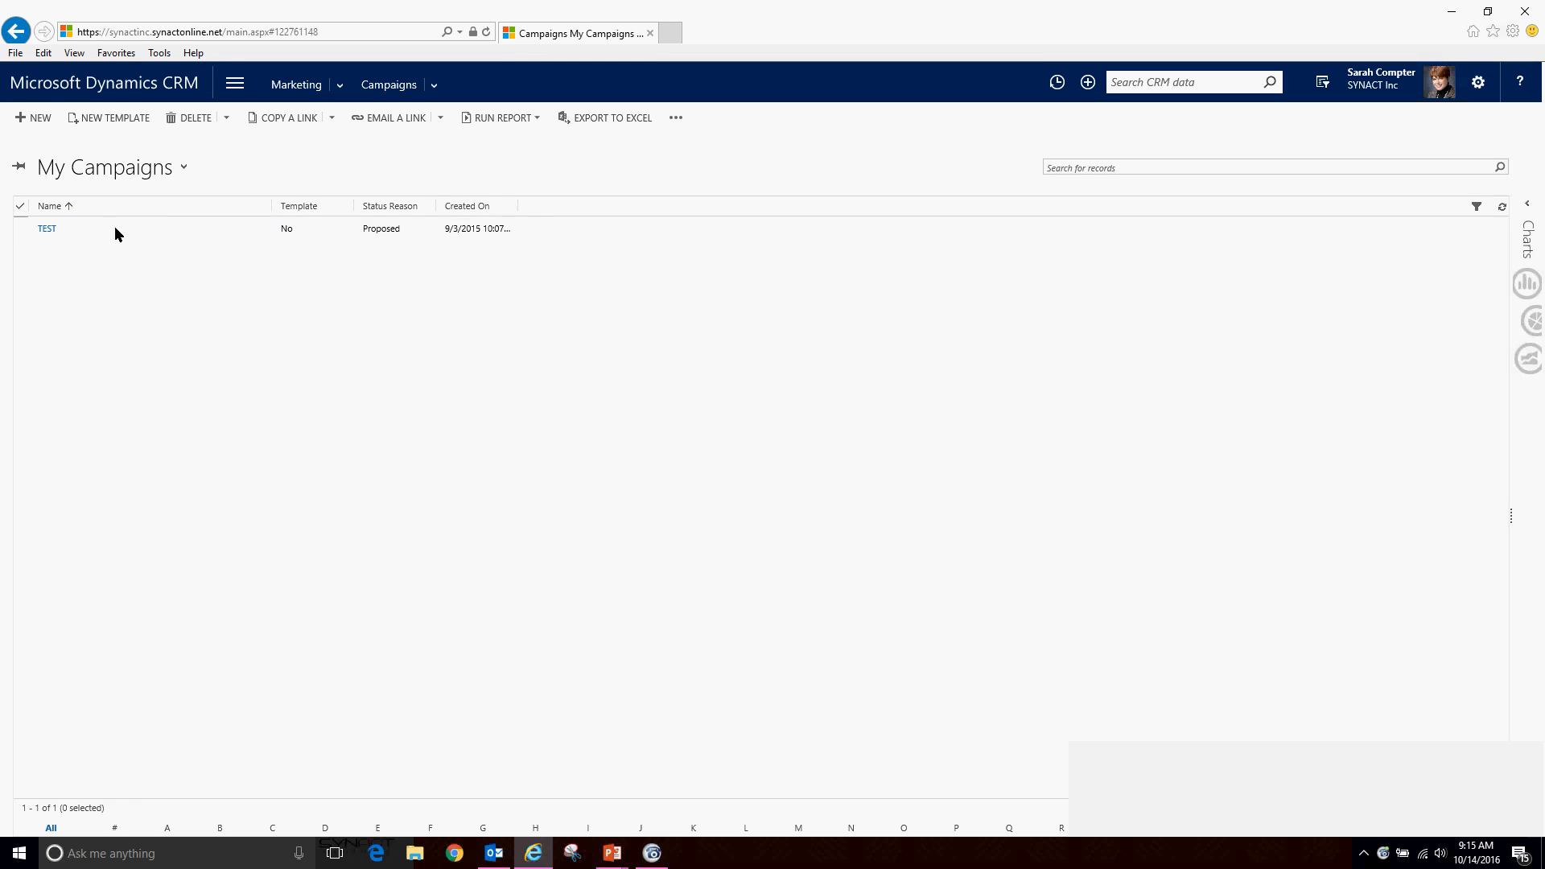
Step: Open the TEST campaign, review its status choices keeping Proposed, and bring up the CRM areas overview
double_click(89, 229)
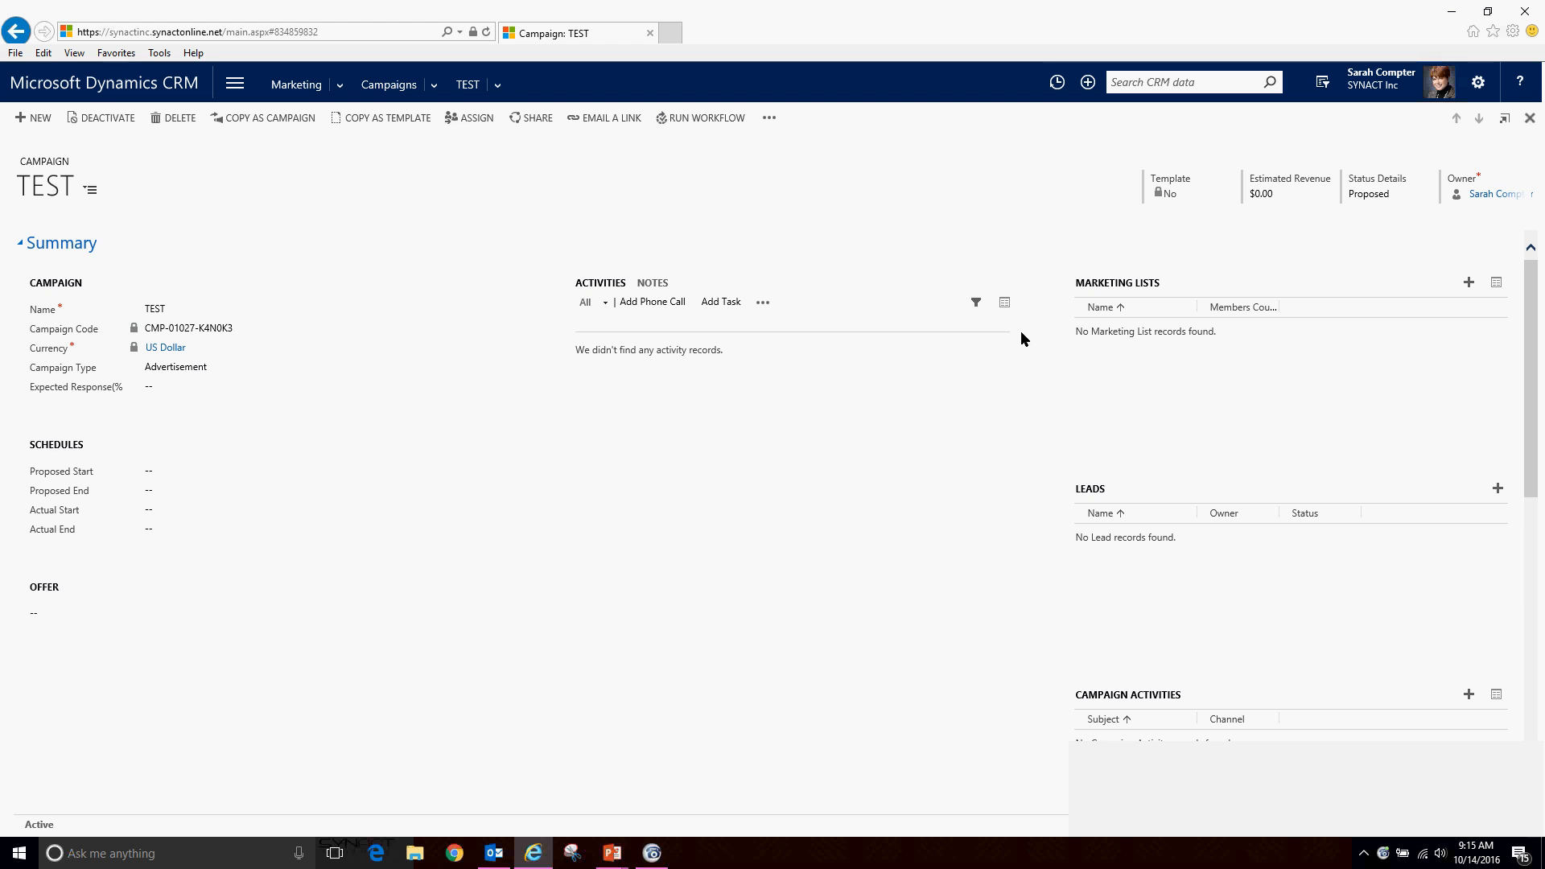
click(1420, 194)
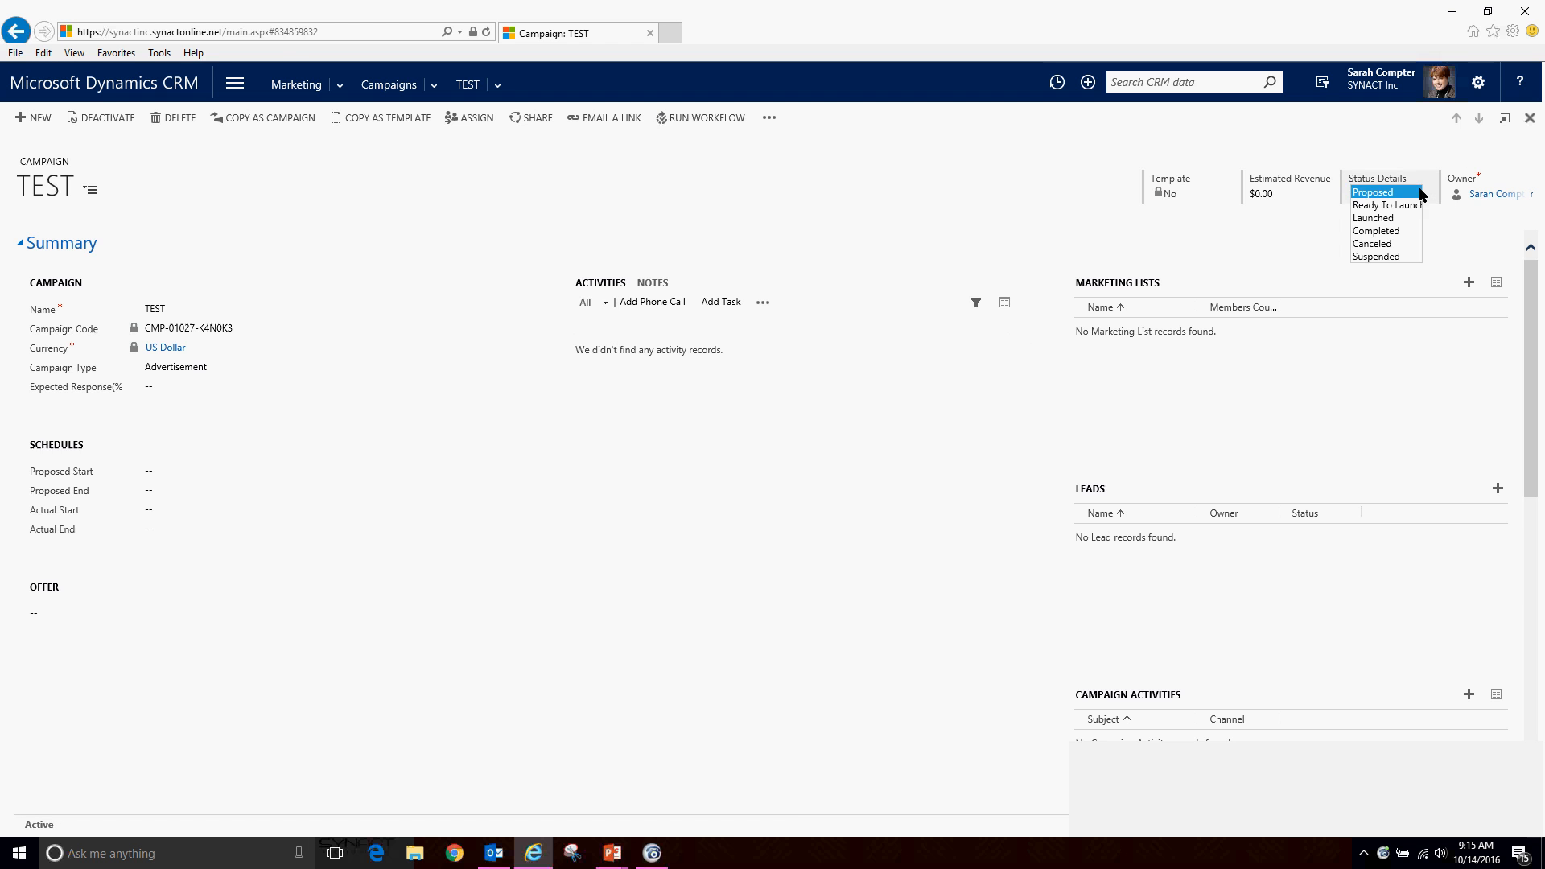
click(1098, 202)
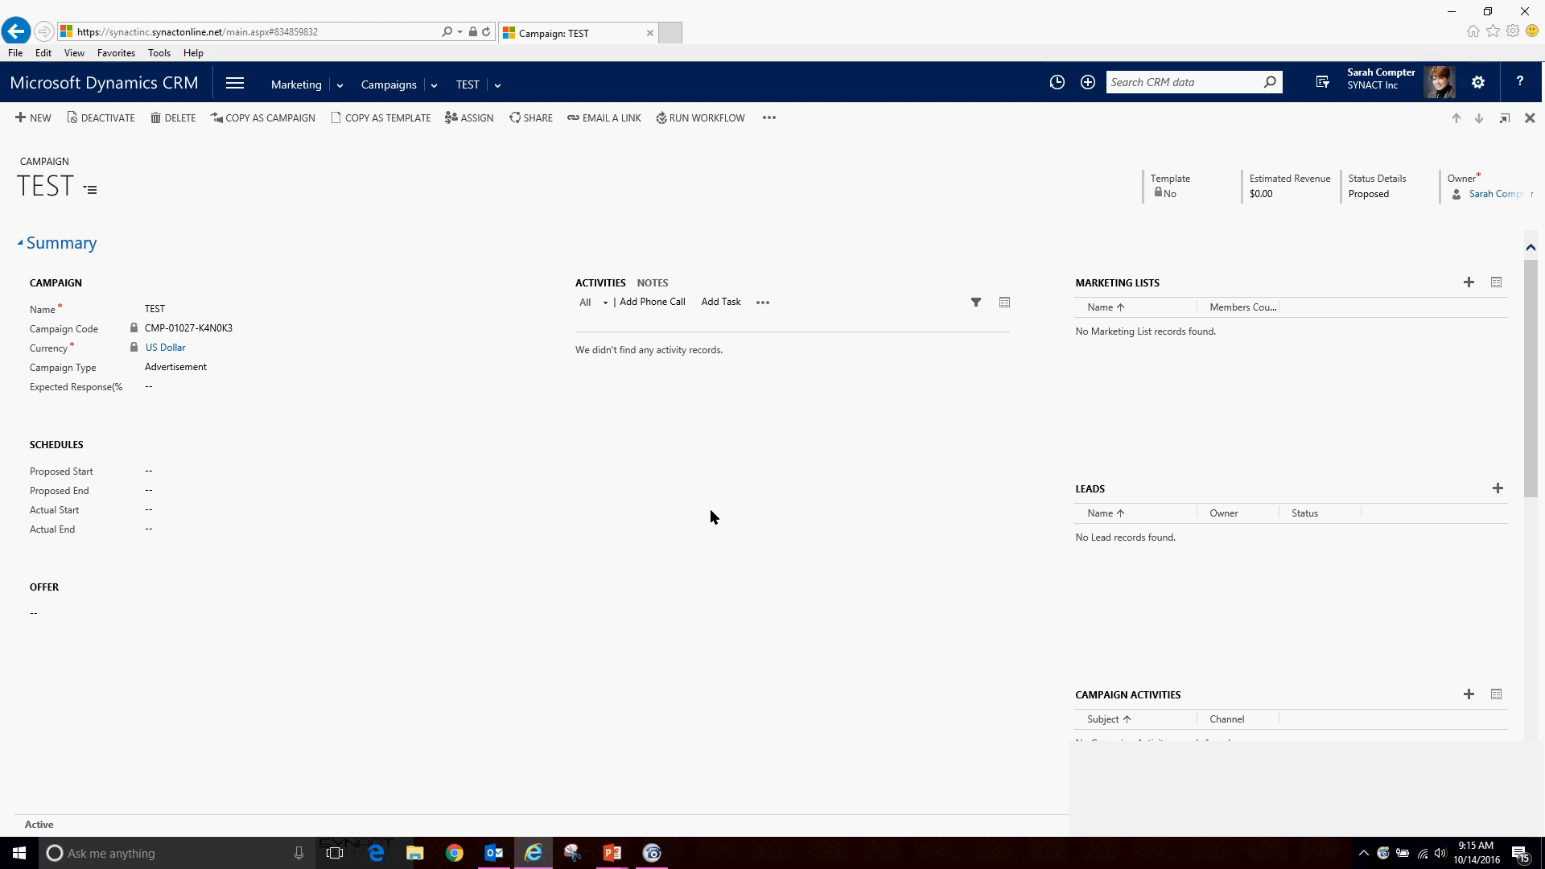
scroll(710, 508, down, 8)
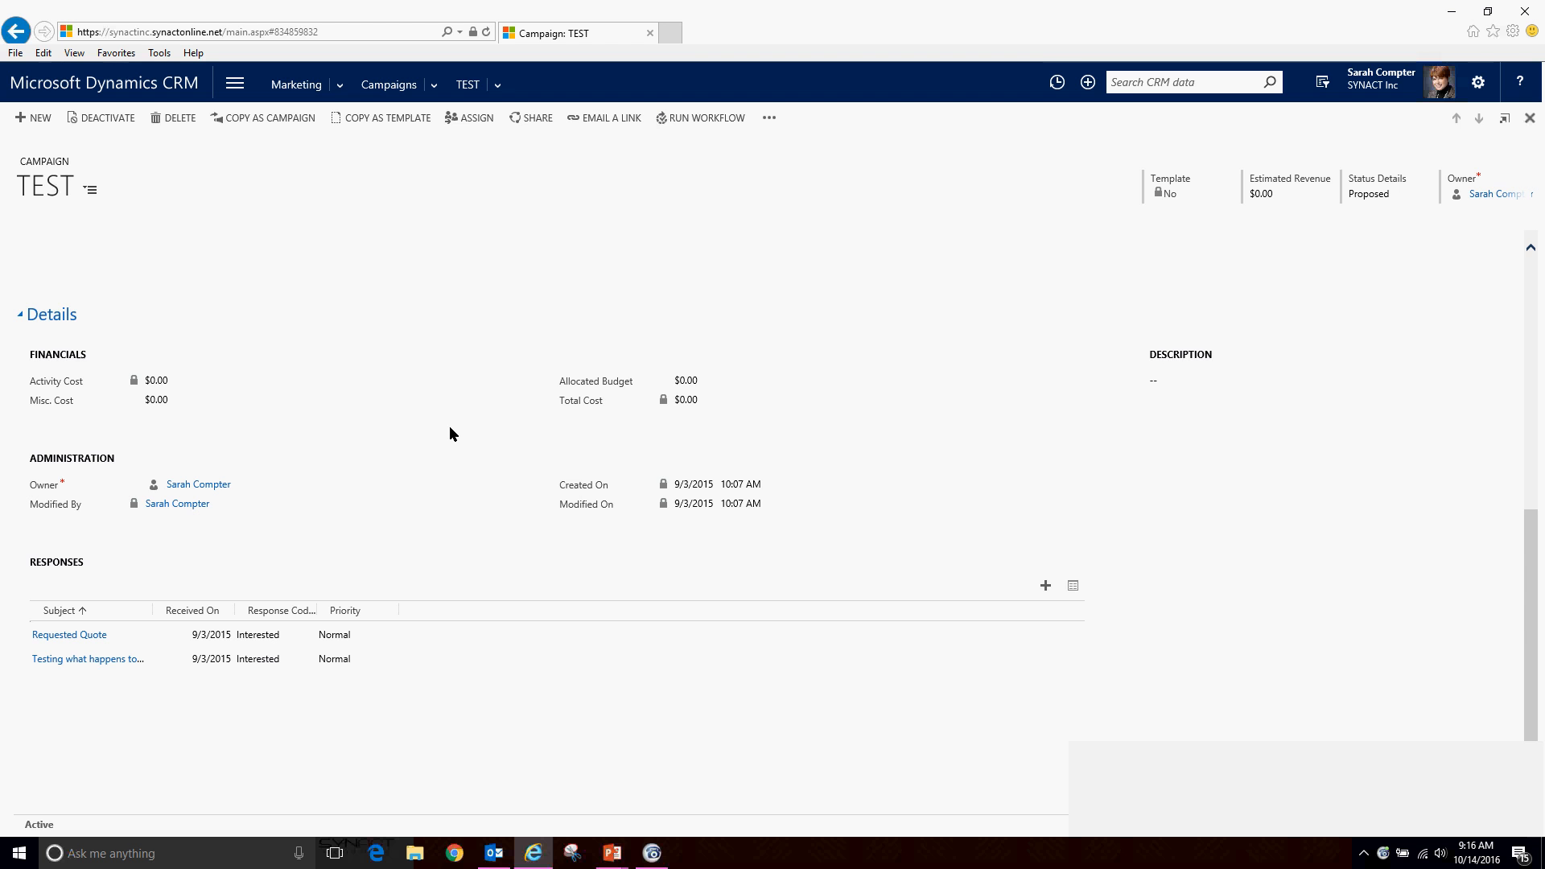
scroll(459, 426, up, 10)
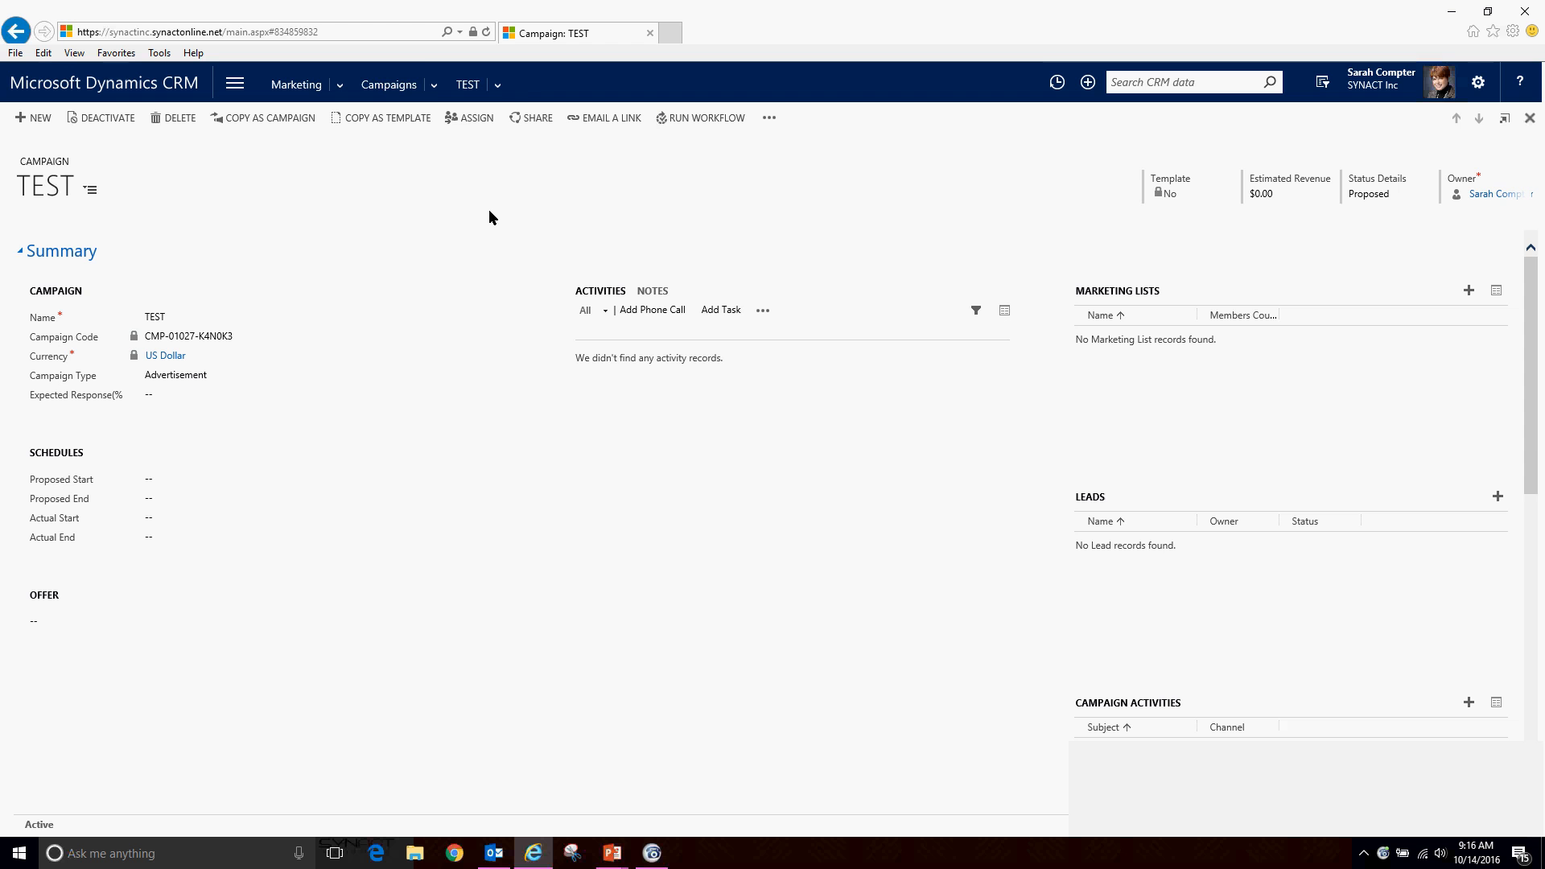
click(235, 84)
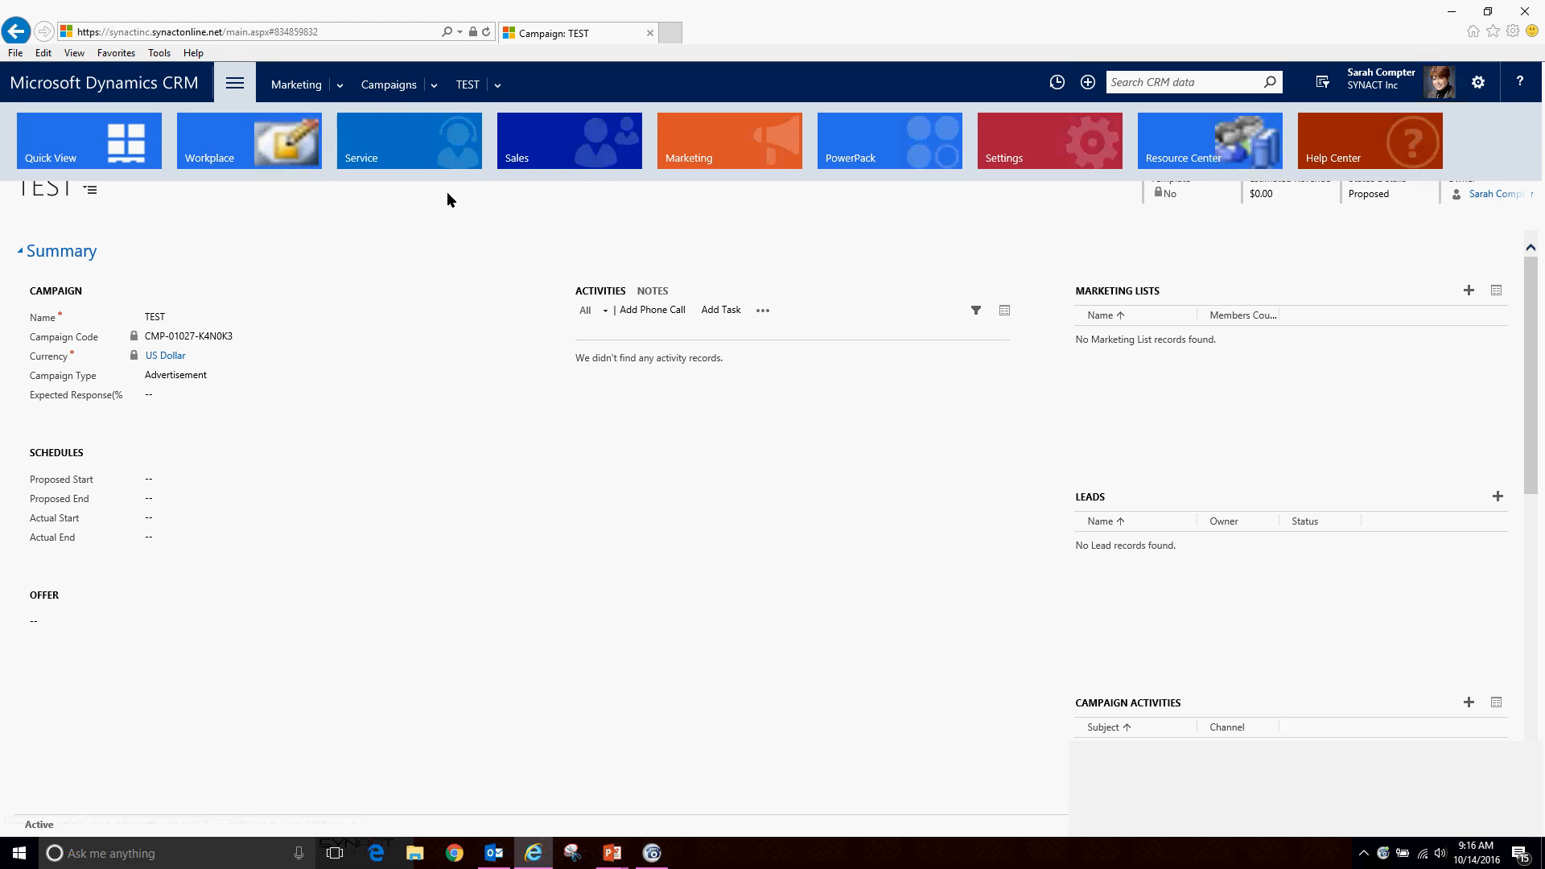
Step: Go to Sales > Leads, search for the contact's name, and open the ABC Company lead
click(571, 159)
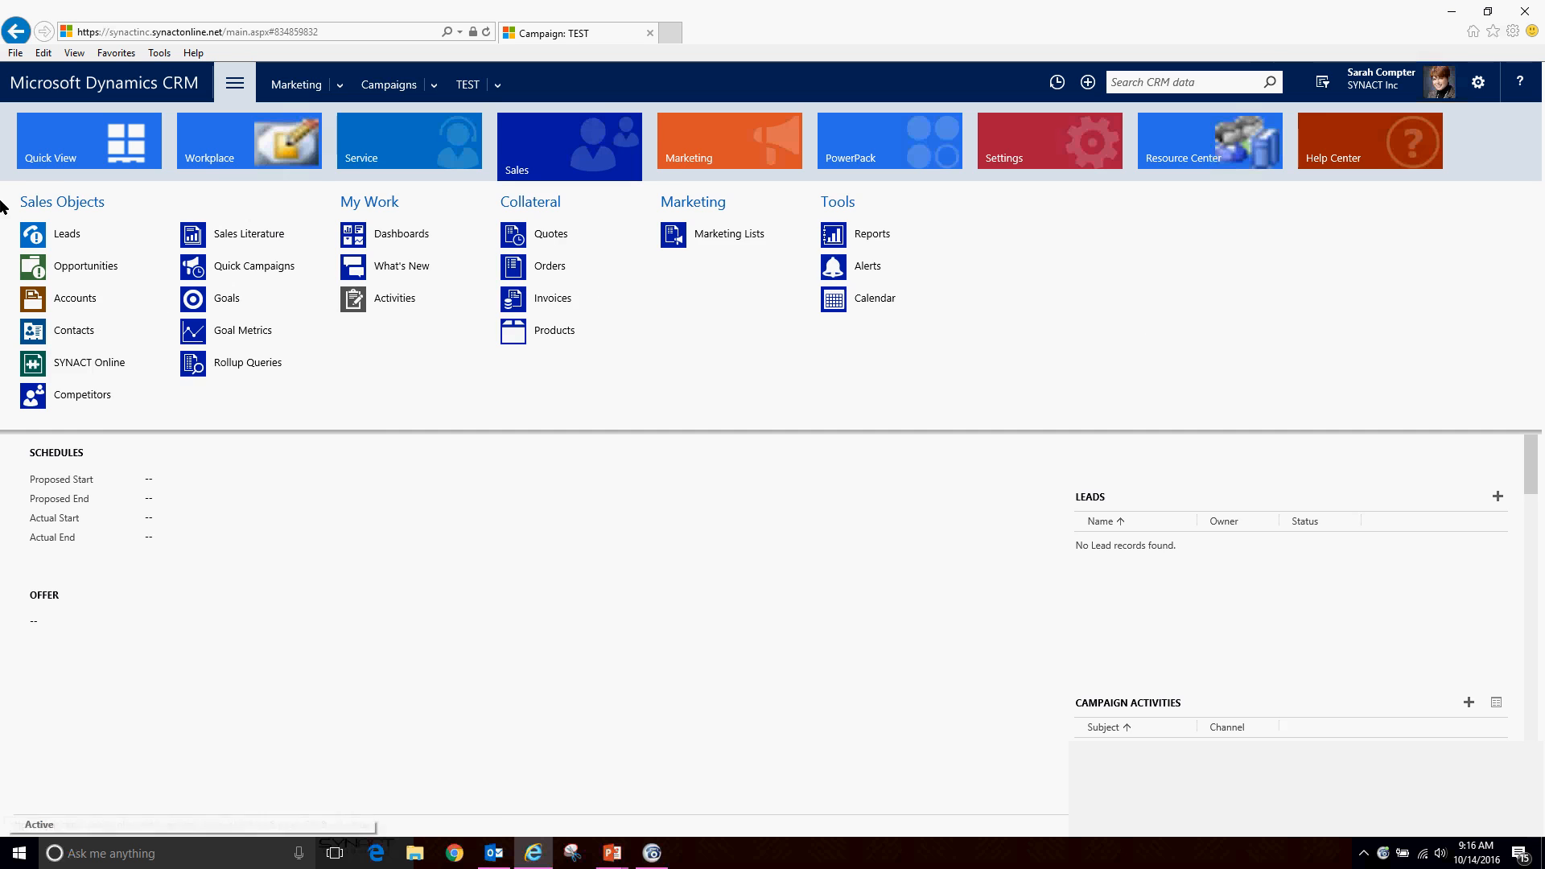
click(81, 238)
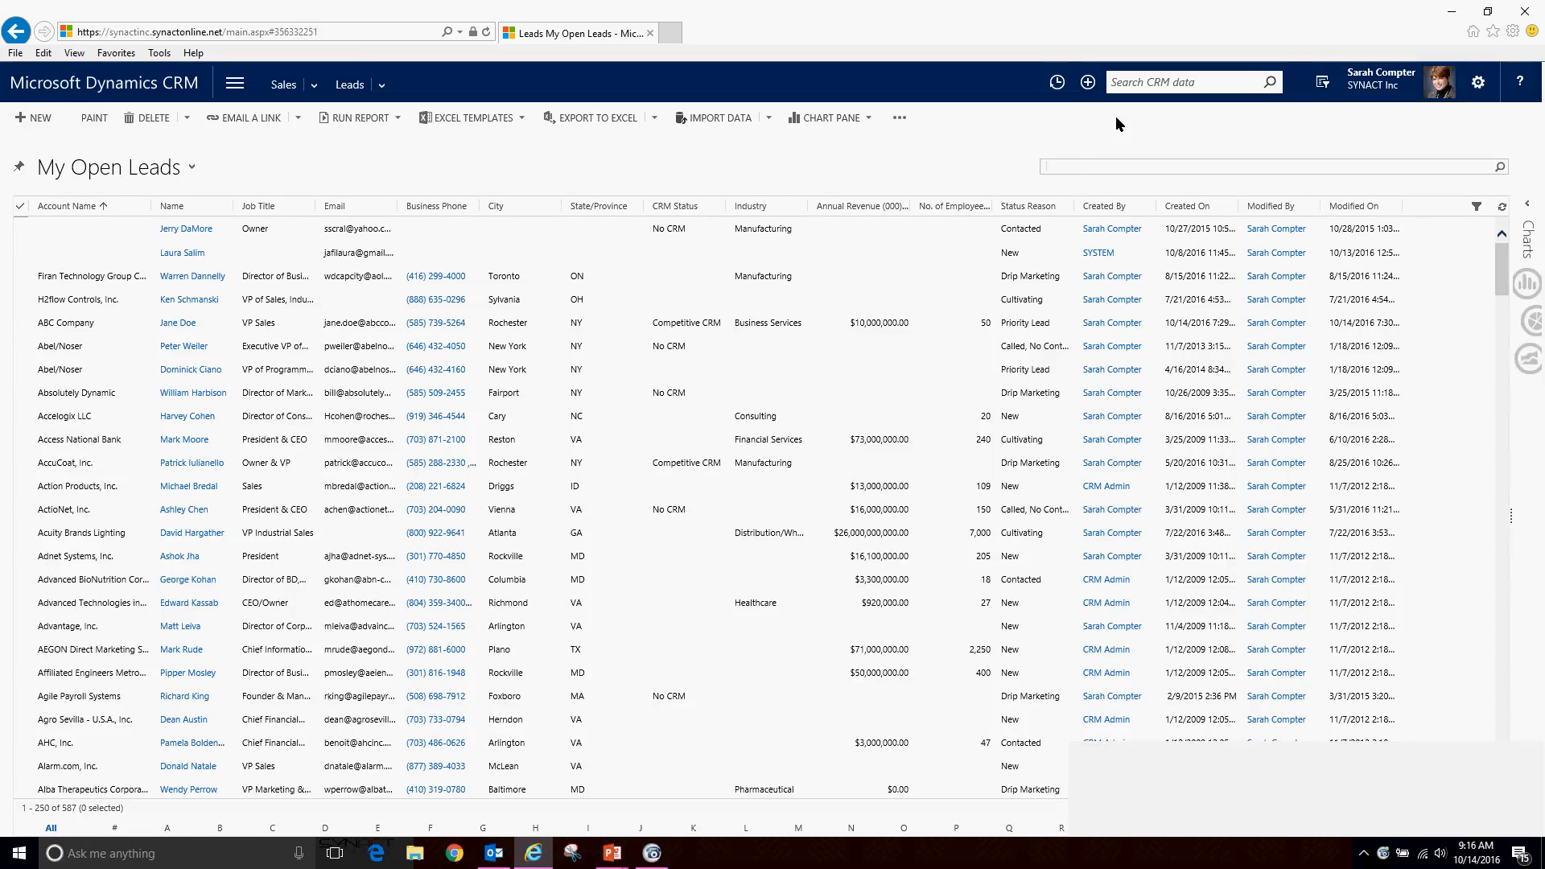
text(jane doe)
key(Return)
click(233, 227)
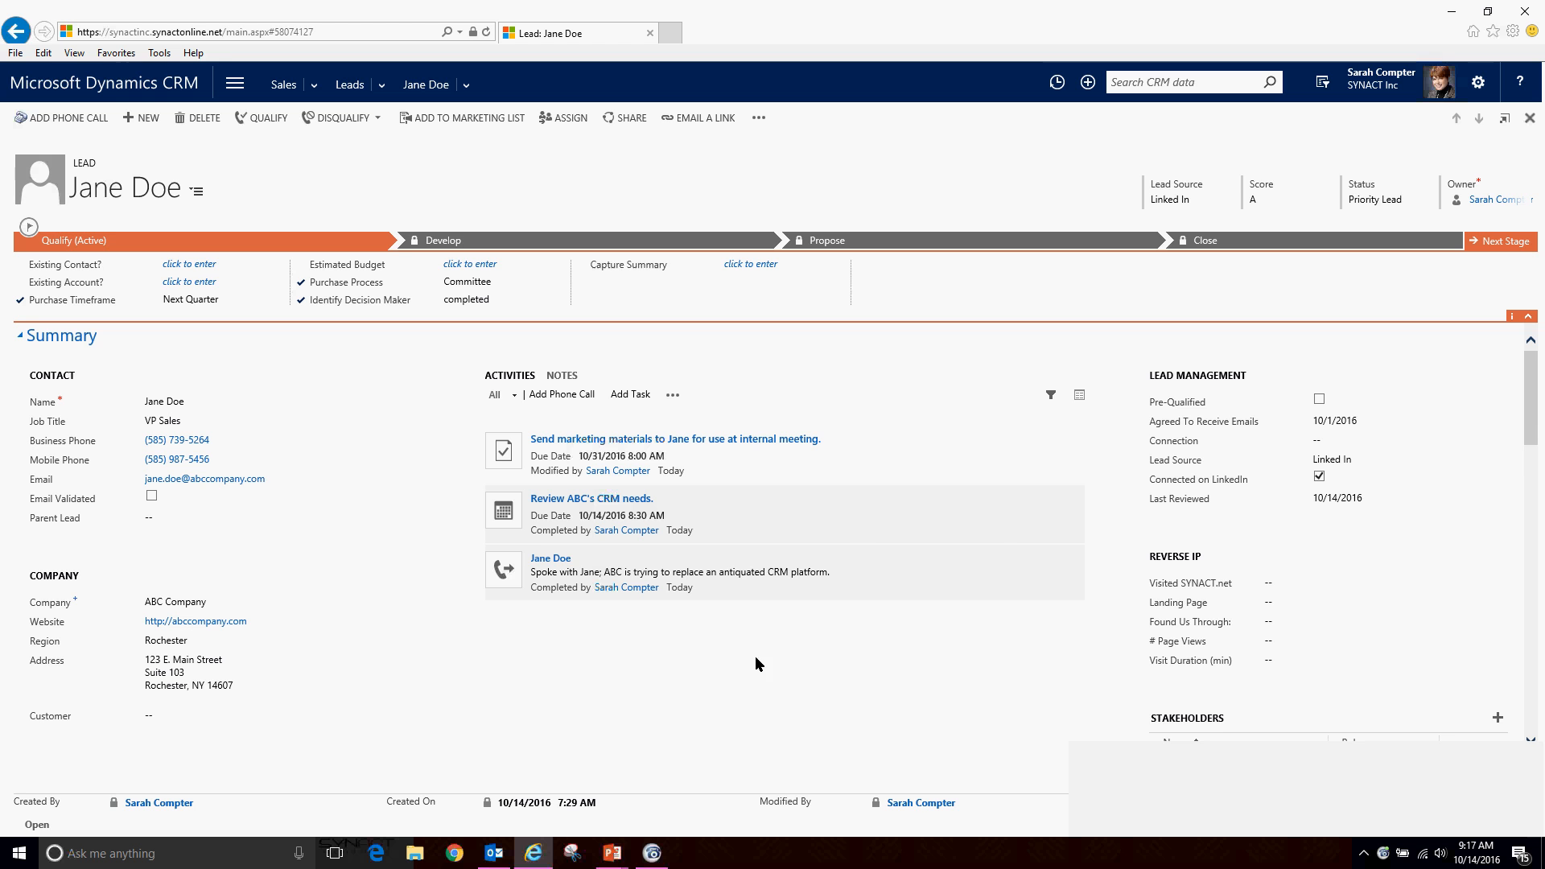
mouse_move(861, 570)
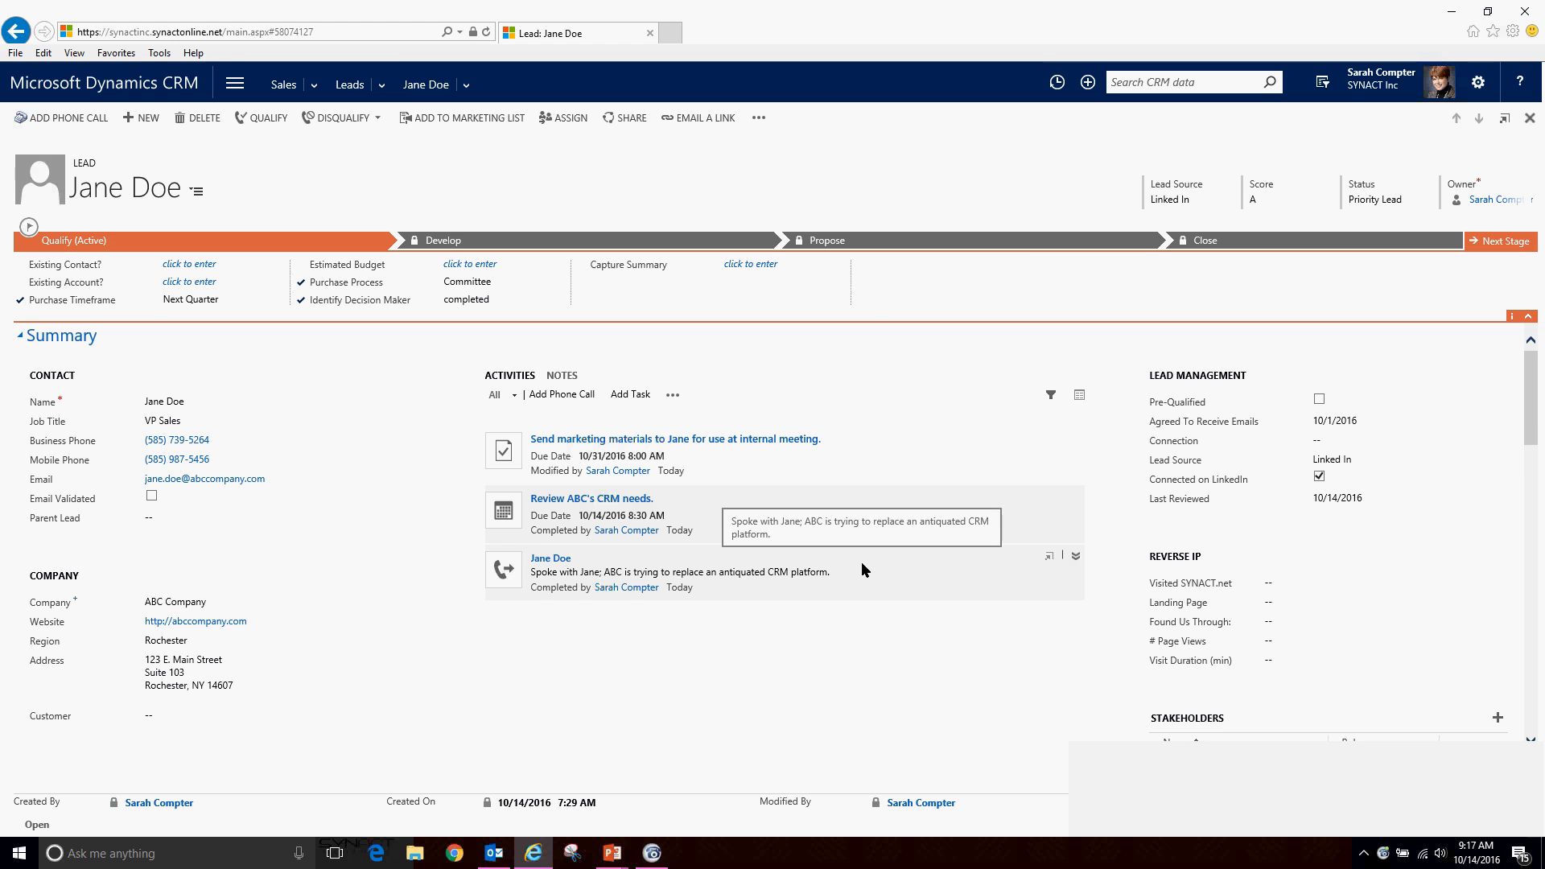
mouse_move(901, 431)
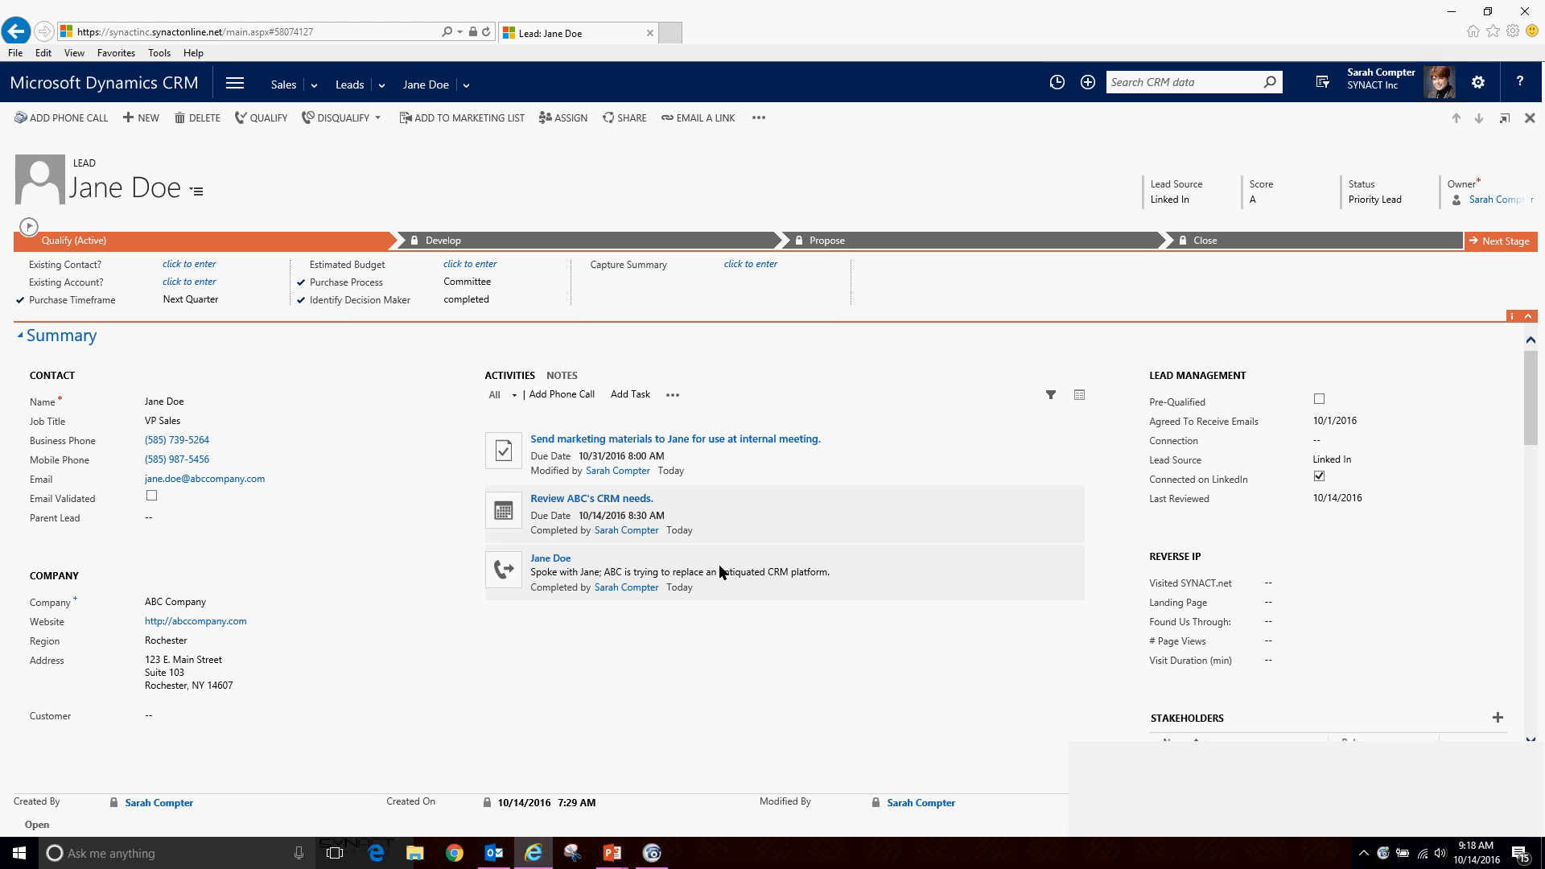
Step: Add a note titled 'Intro Convo' recording a conversation with the lead about CRM needs
click(568, 378)
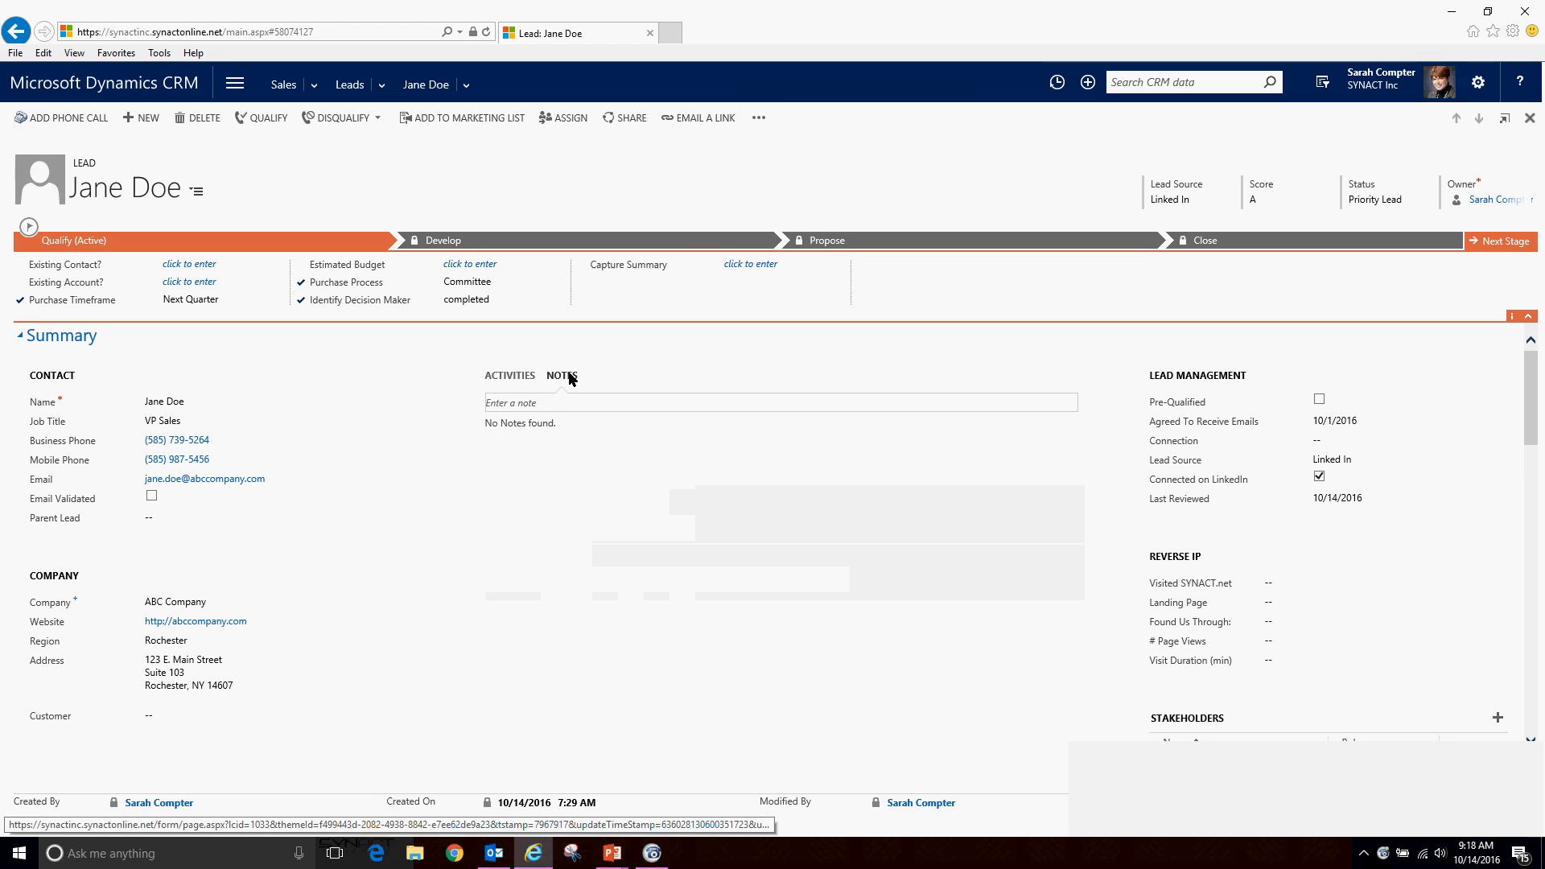
click(579, 403)
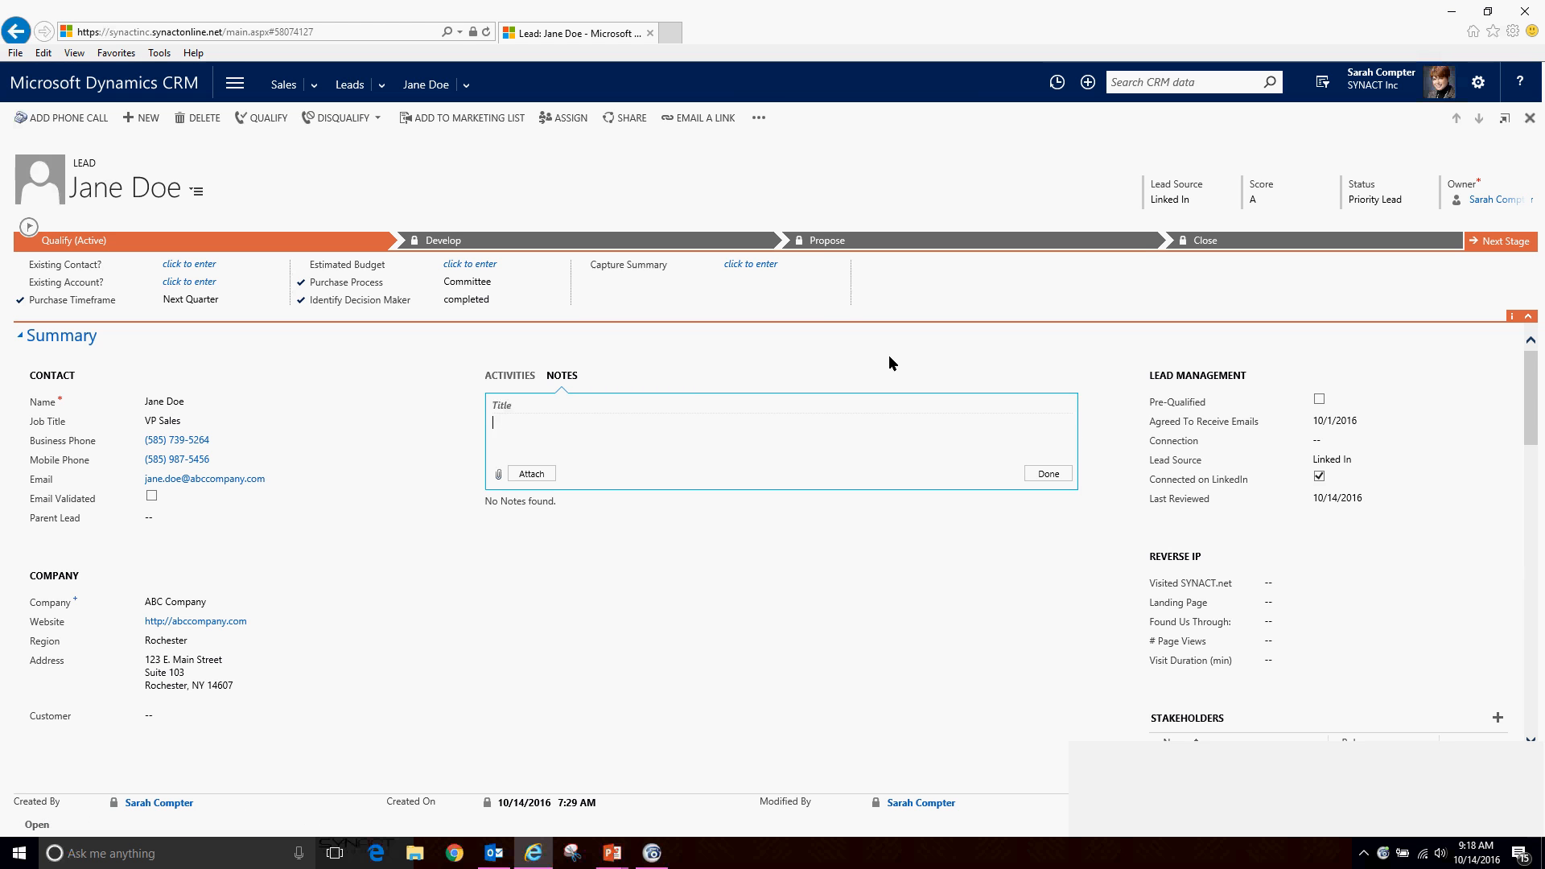
text(Intro Convo)
key(Tab)
text(Spoke with Jasne about CRM needs.)
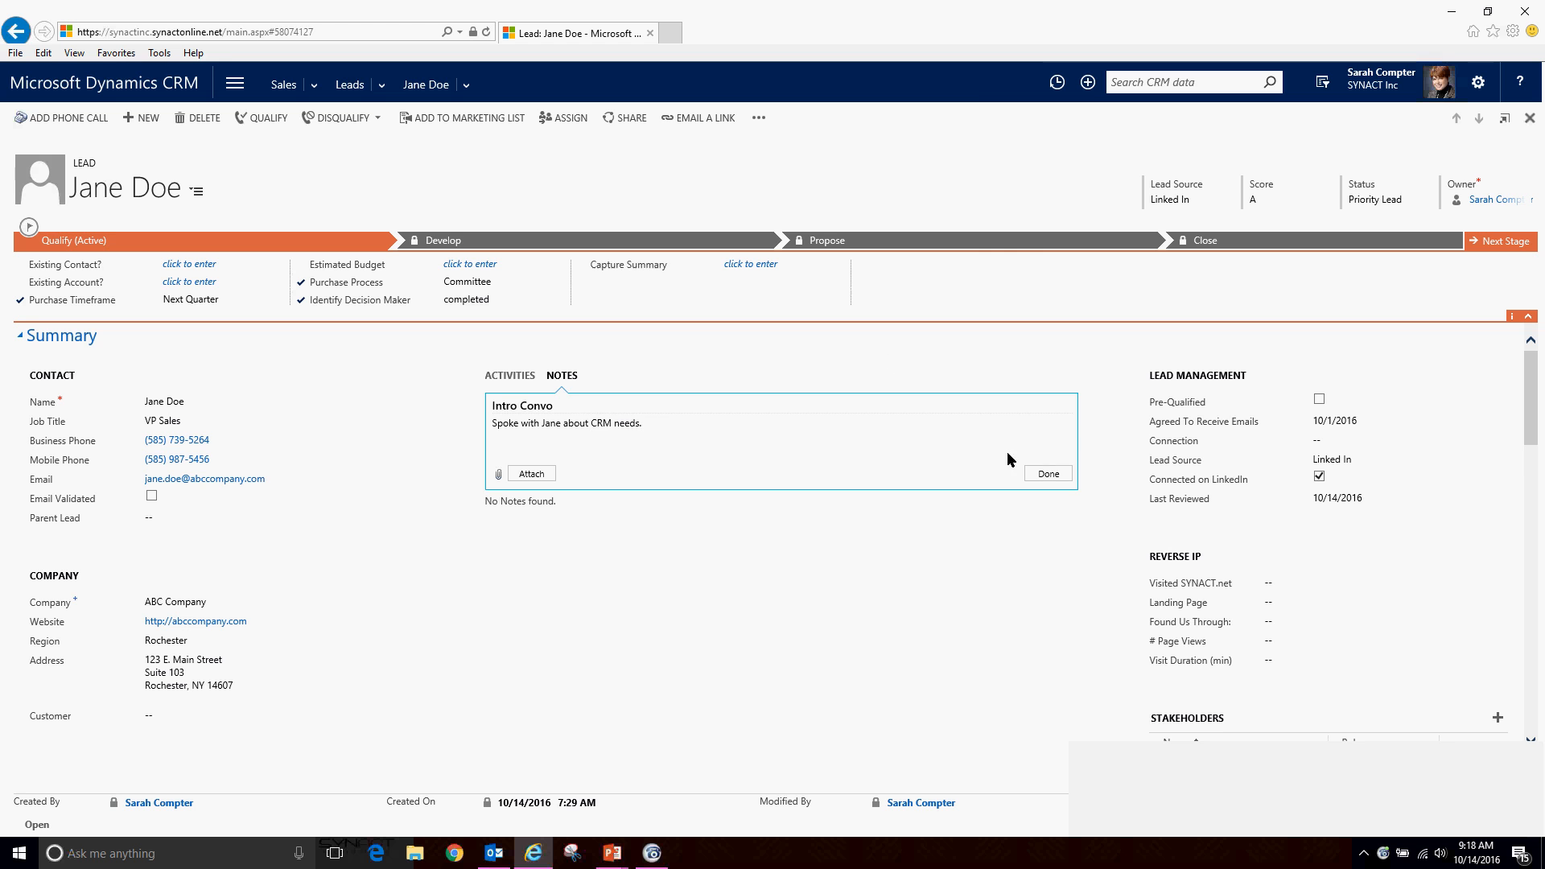
key(Tab)
Step: Cancel attaching a file to the note and show the lead's Activities again
click(533, 475)
click(658, 469)
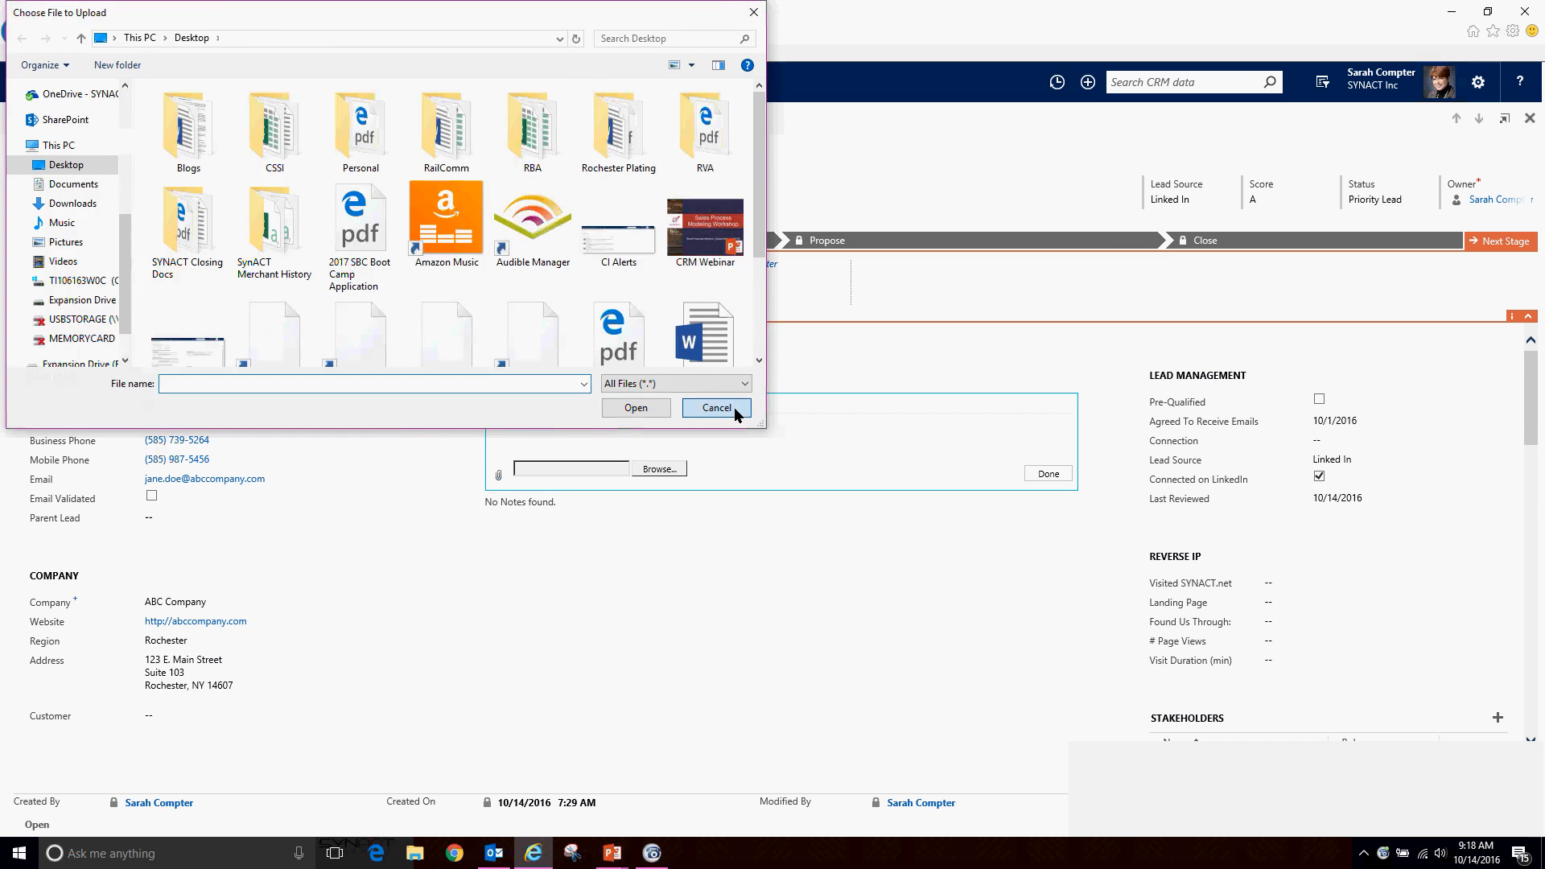
click(732, 407)
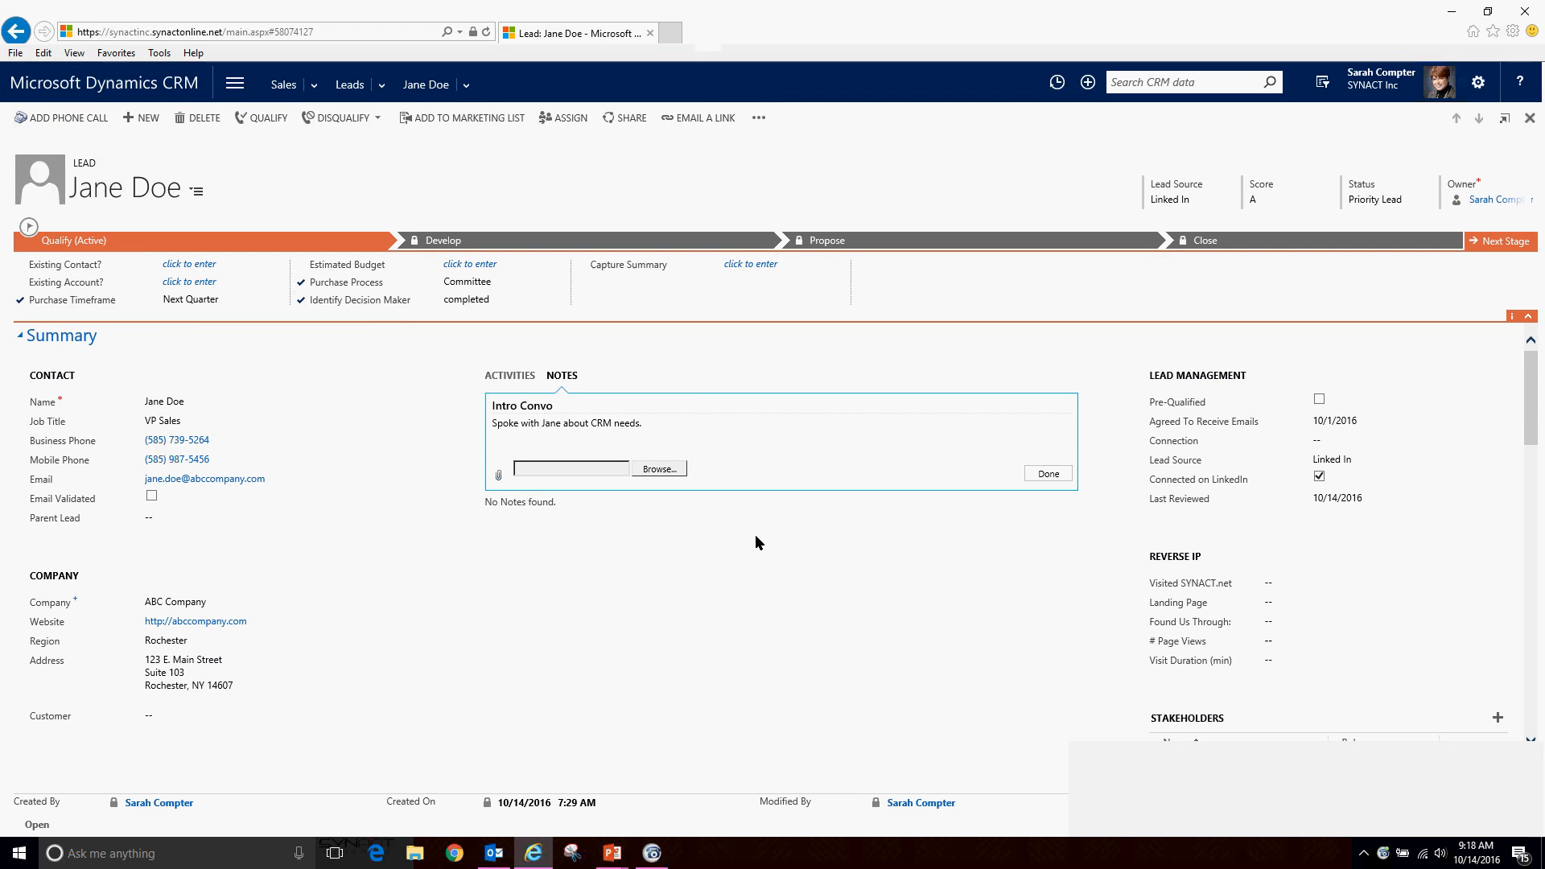
click(508, 379)
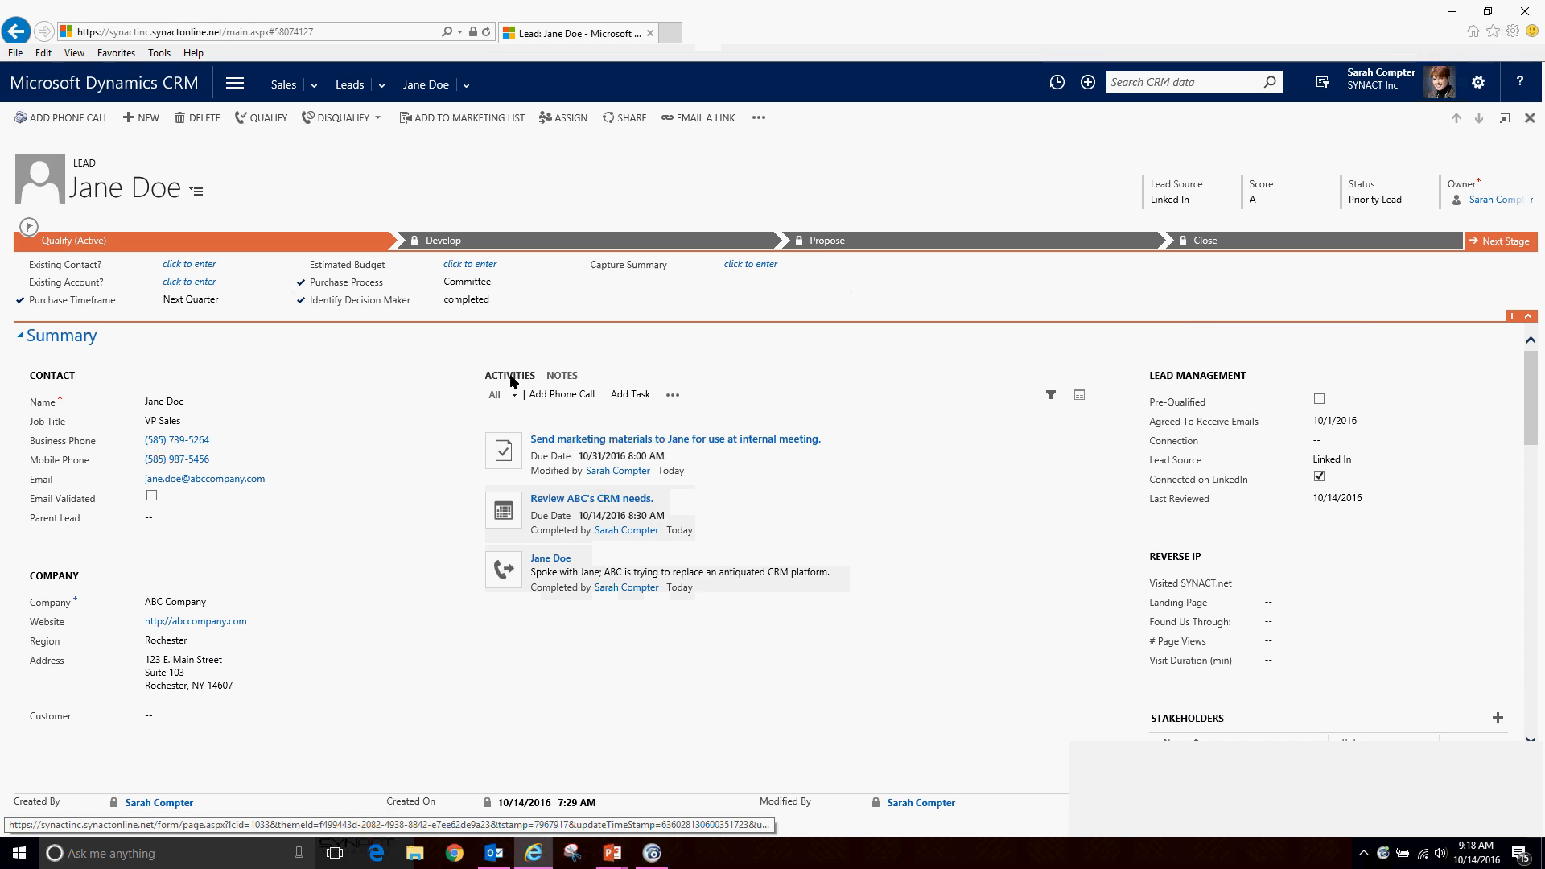
Step: Scroll the lead form to review the Qualification Criteria timeframe section
scroll(965, 561, down, 5)
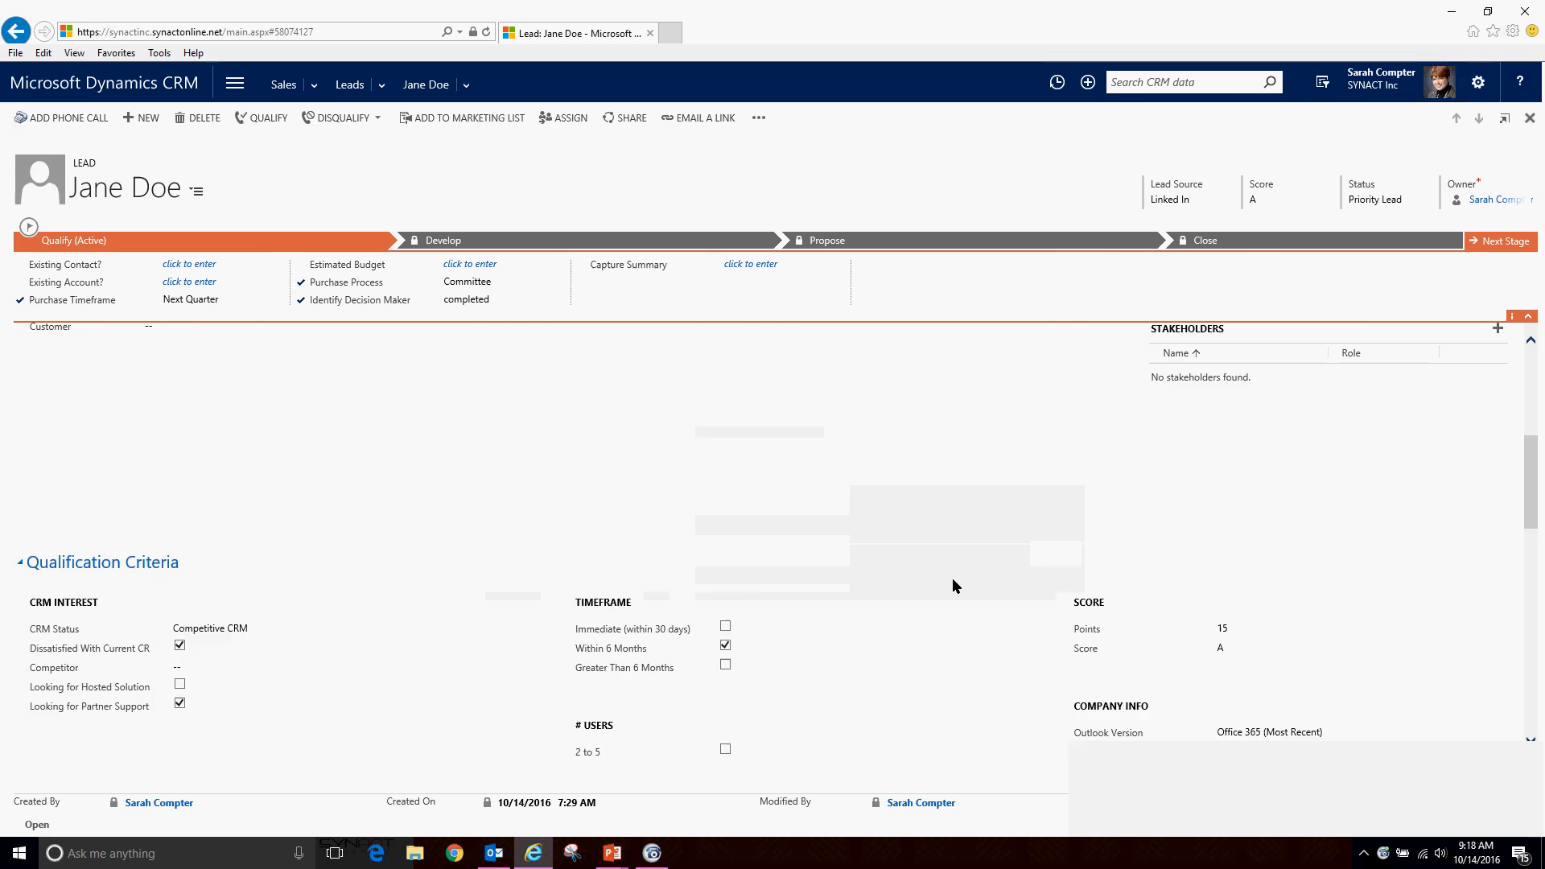
scroll(953, 578, down, 5)
scroll(953, 578, up, 3)
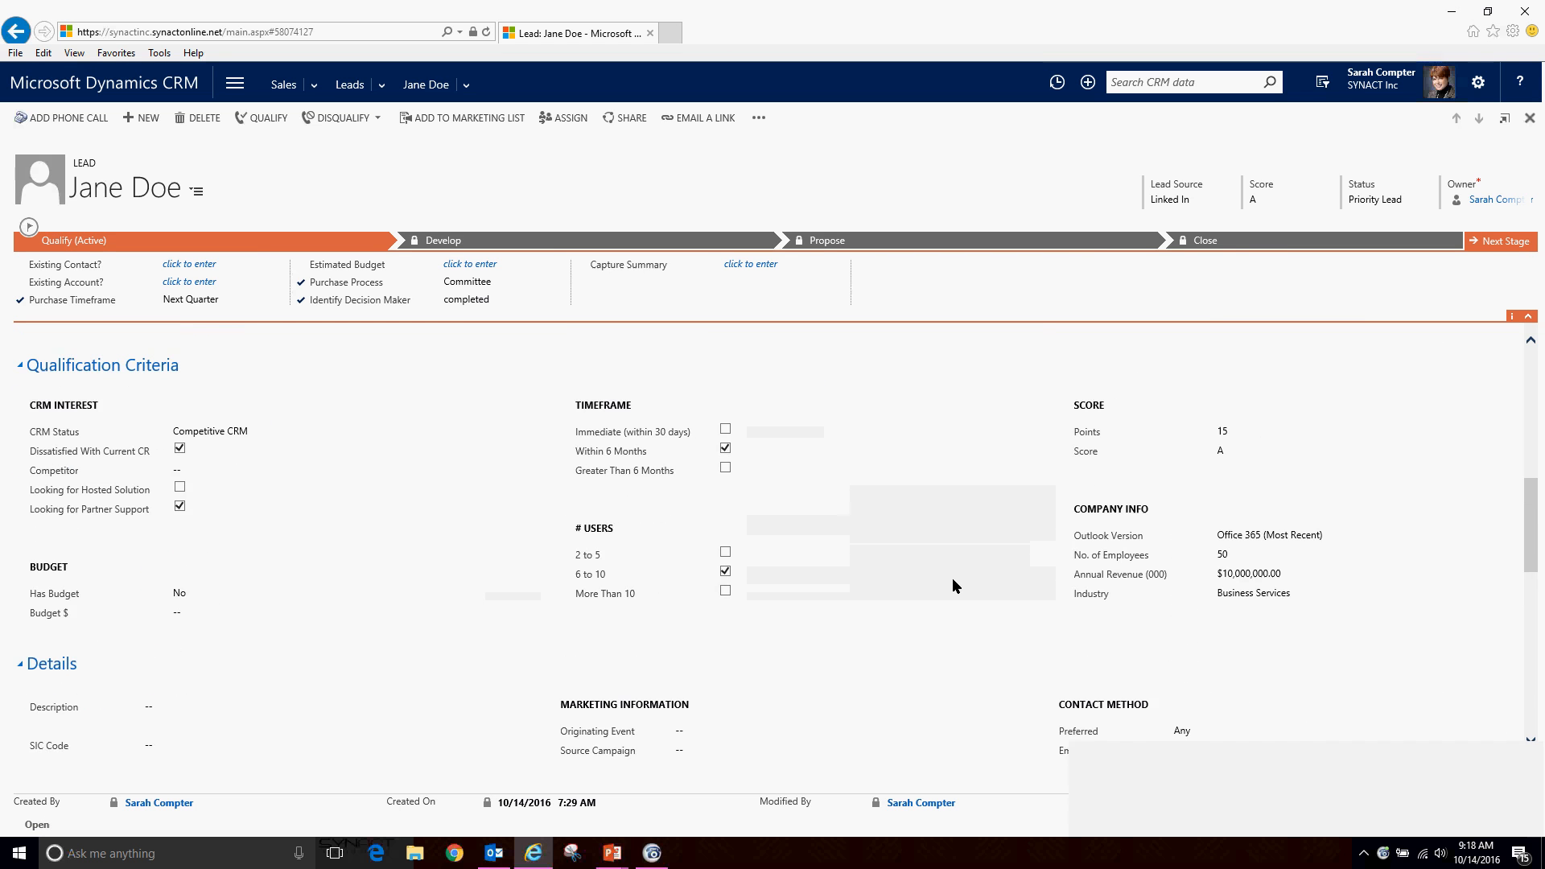
scroll(953, 578, up, 1)
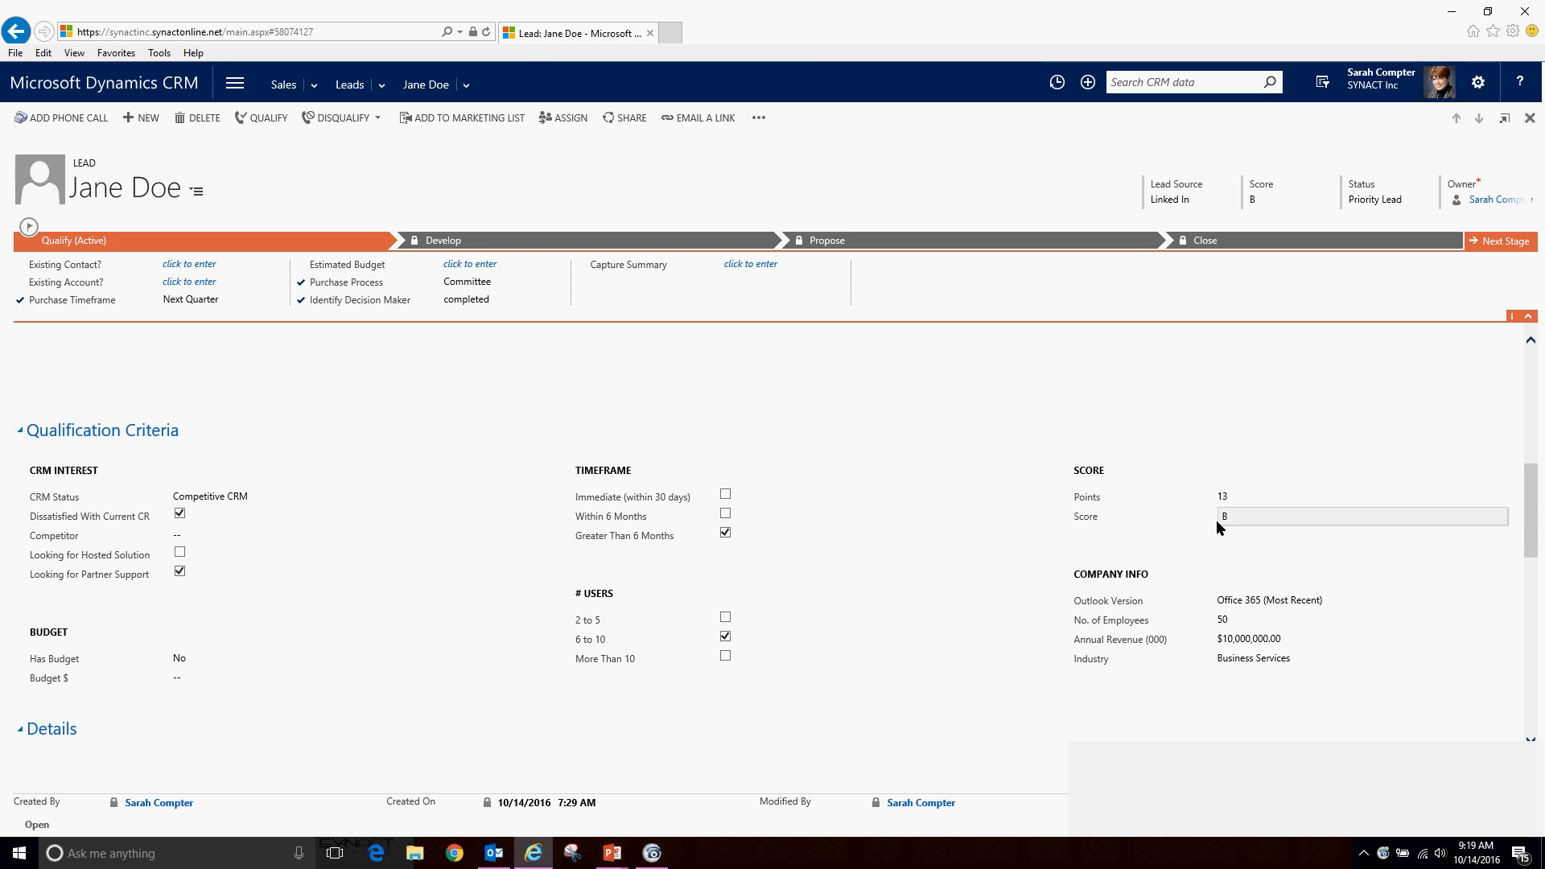
Step: Change # Users from 6 to 10 to More Than 10, then scroll back to Summary
click(725, 655)
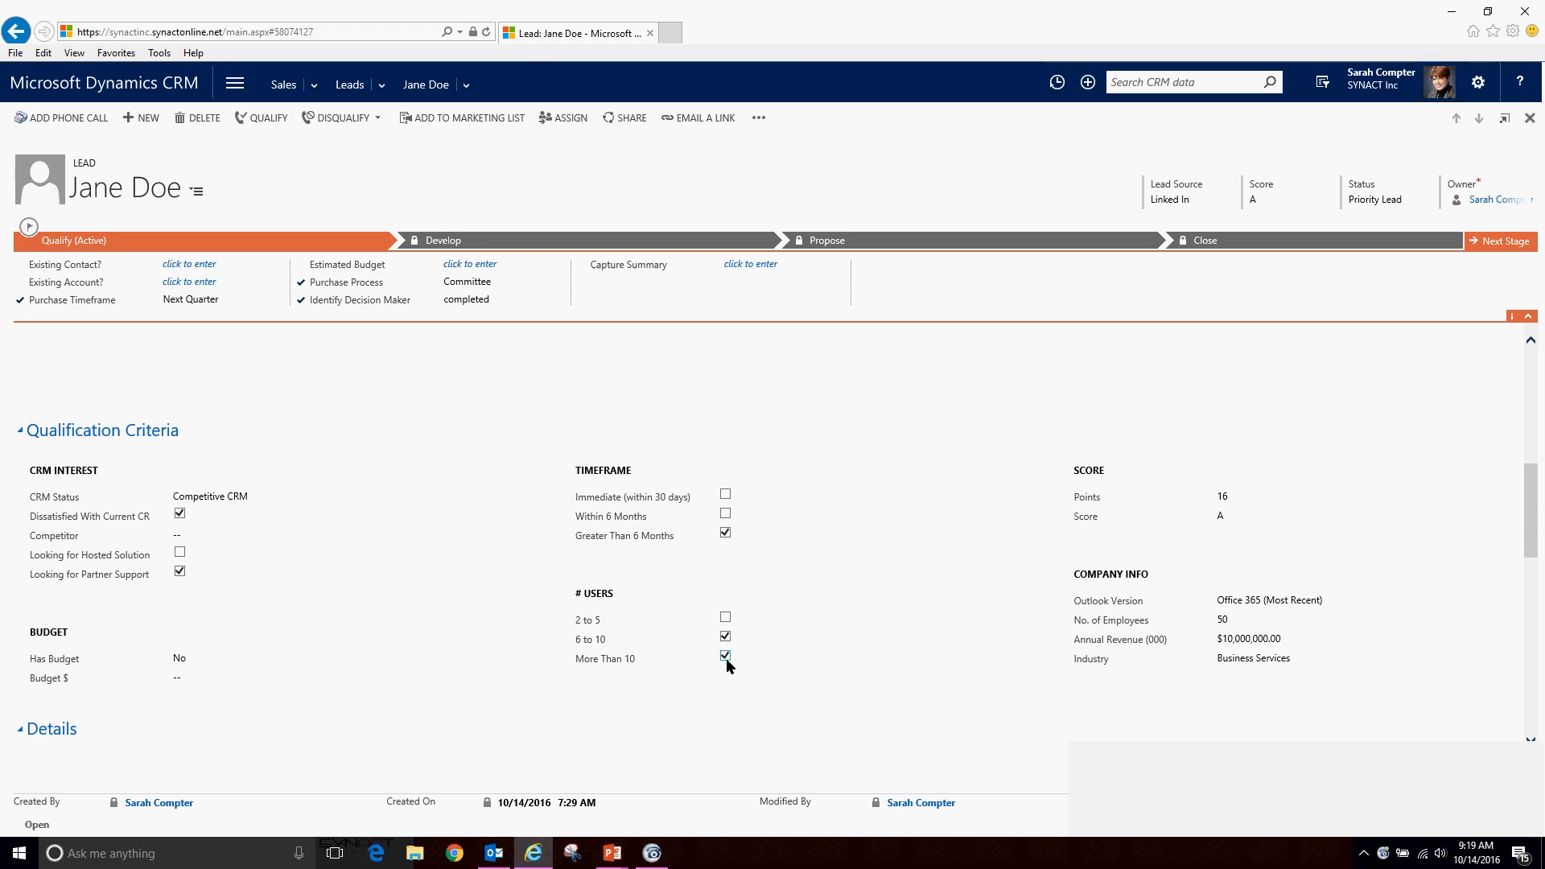
click(725, 638)
scroll(857, 508, up, 10)
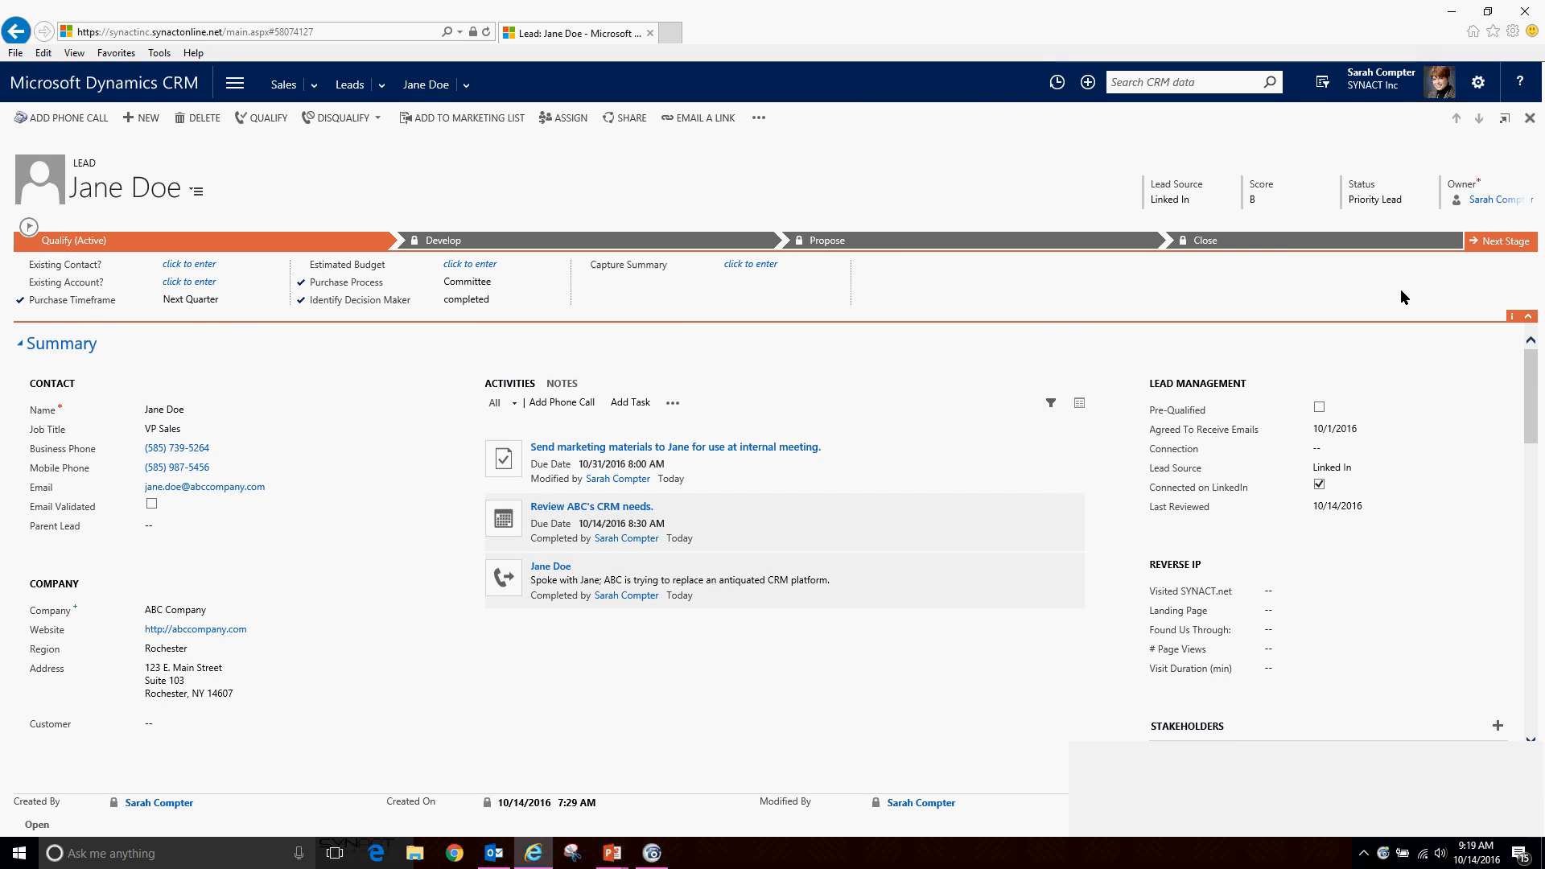
Step: Advance the lead to the Develop stage, then view and dismiss the Disqualify reasons without choosing one
click(1522, 245)
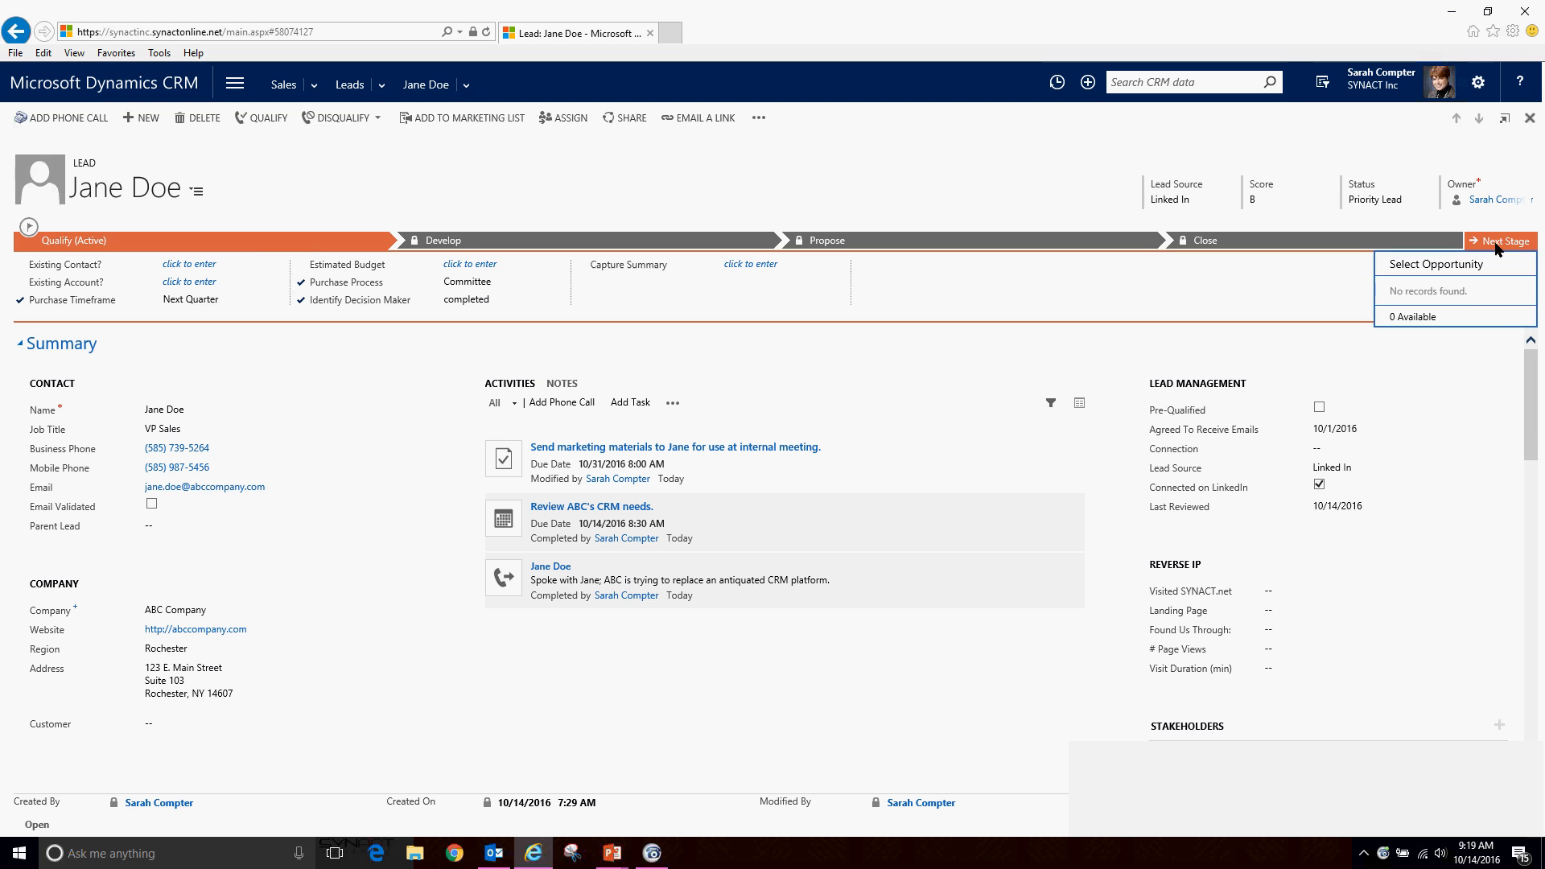
click(581, 239)
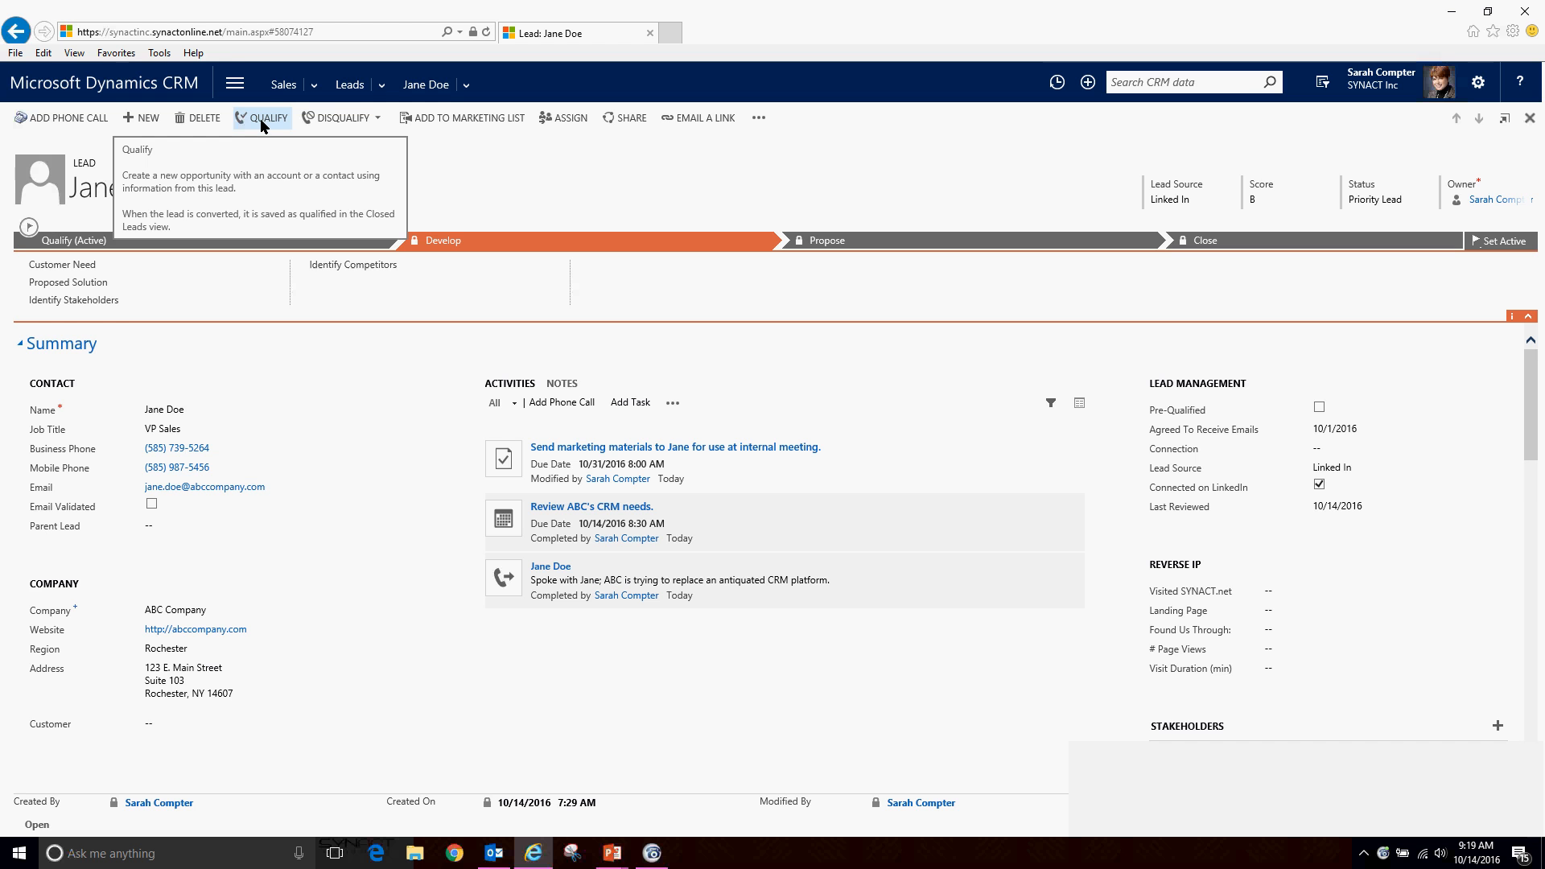
click(375, 117)
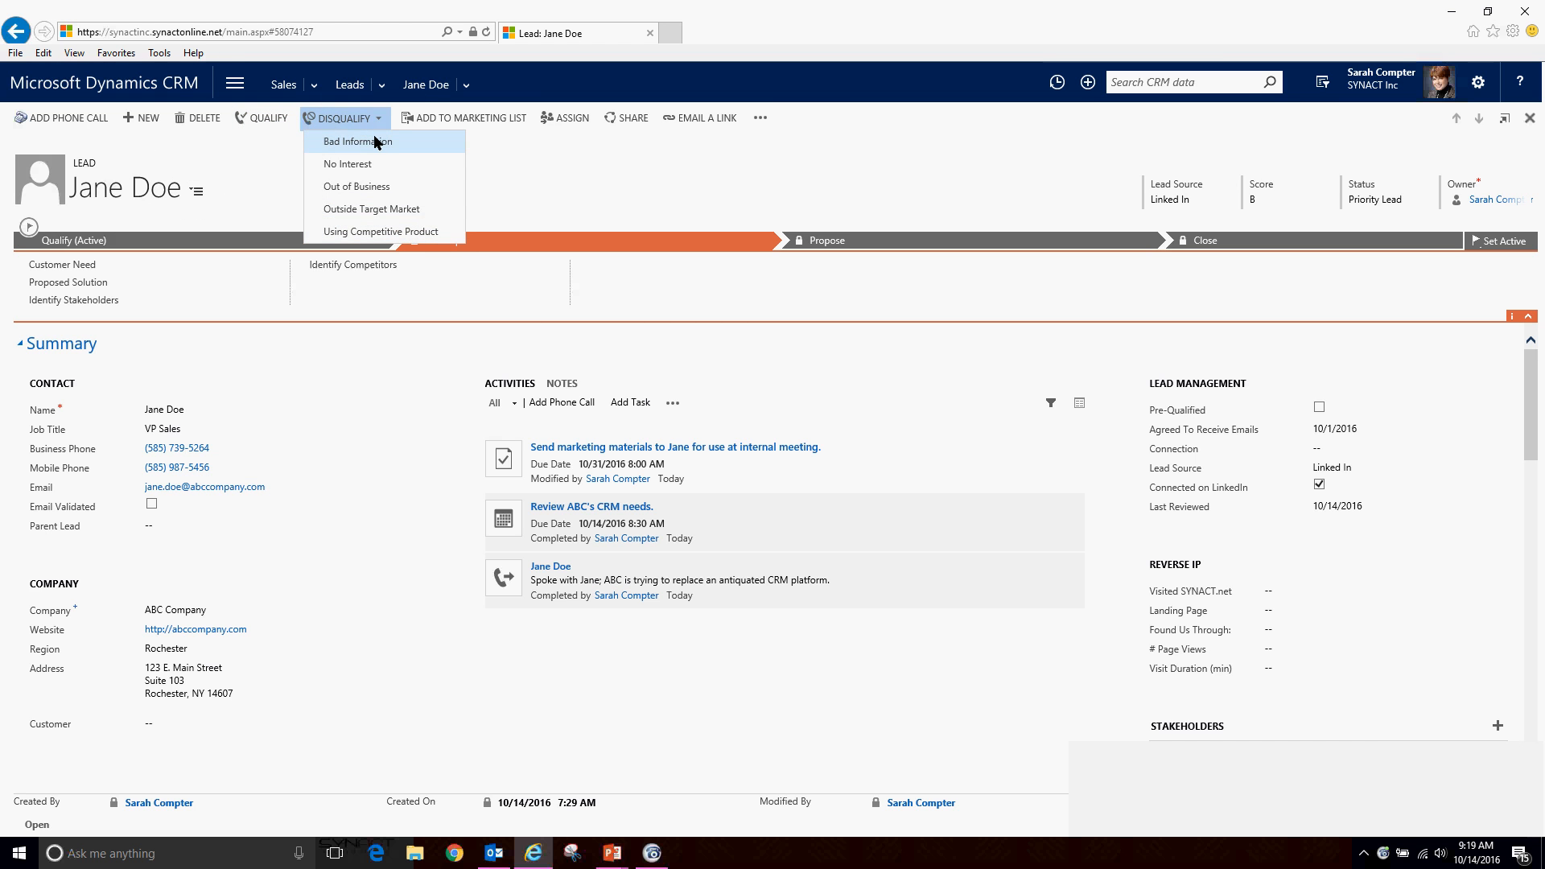
click(374, 118)
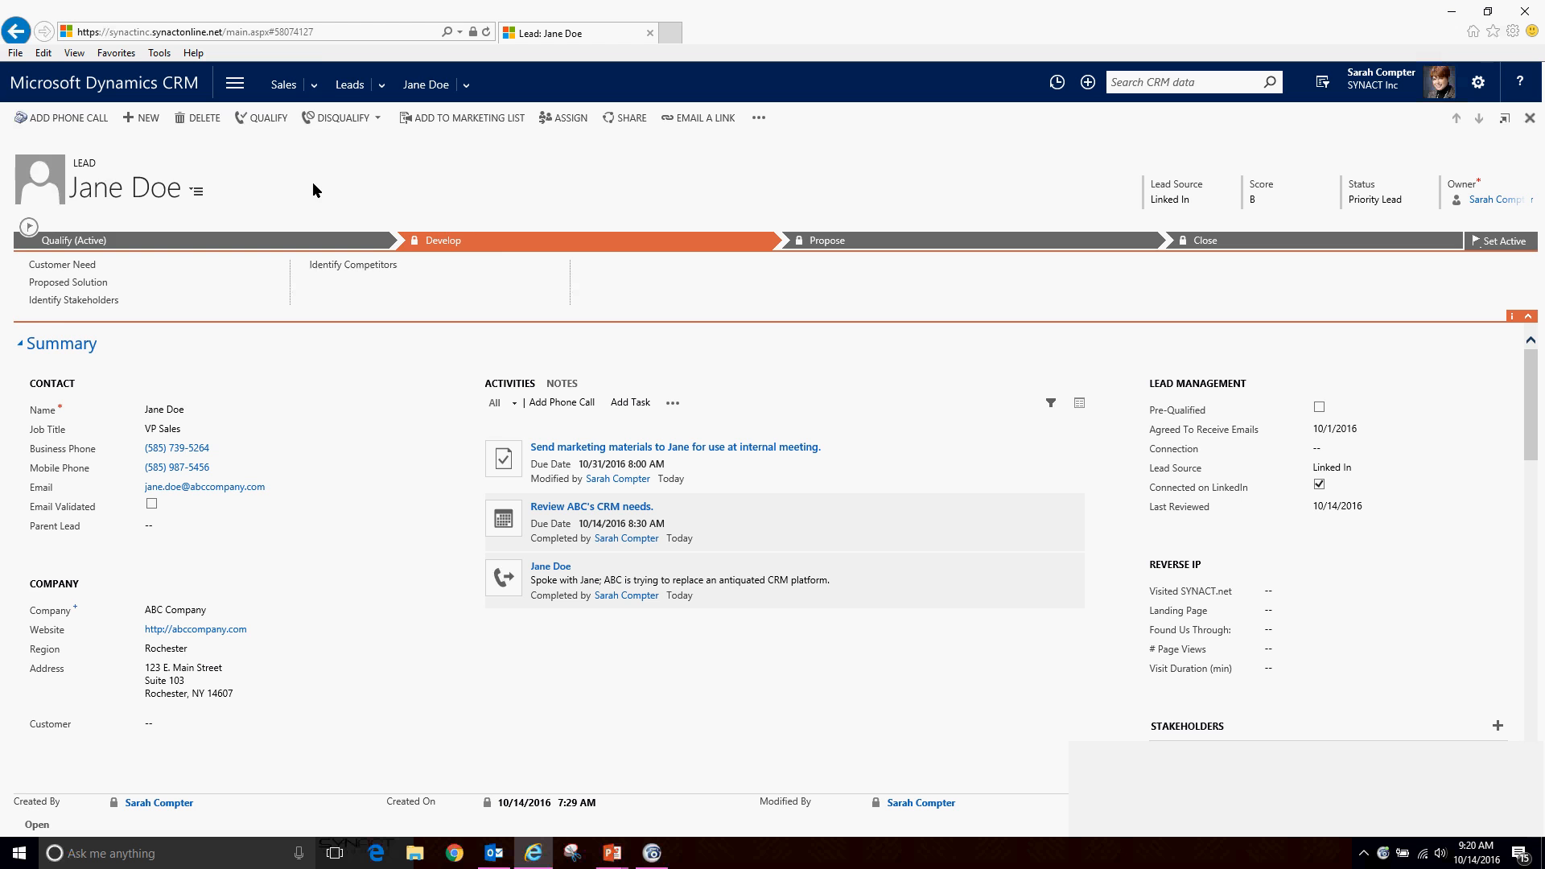
Step: Search the accounts list for 'def' and open the DEF Company account record
click(313, 85)
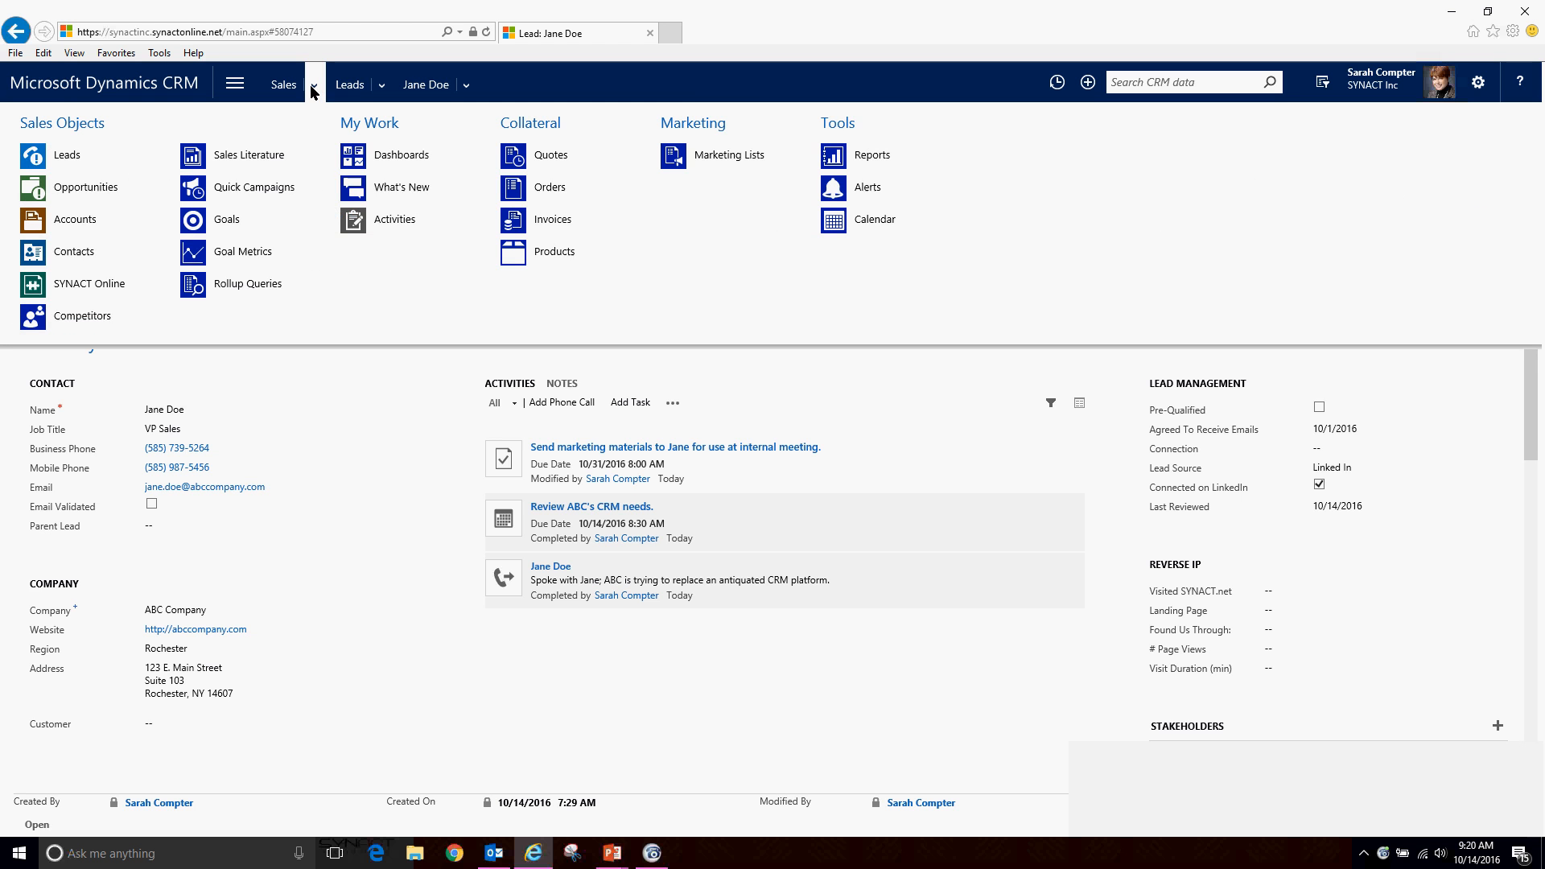
click(115, 221)
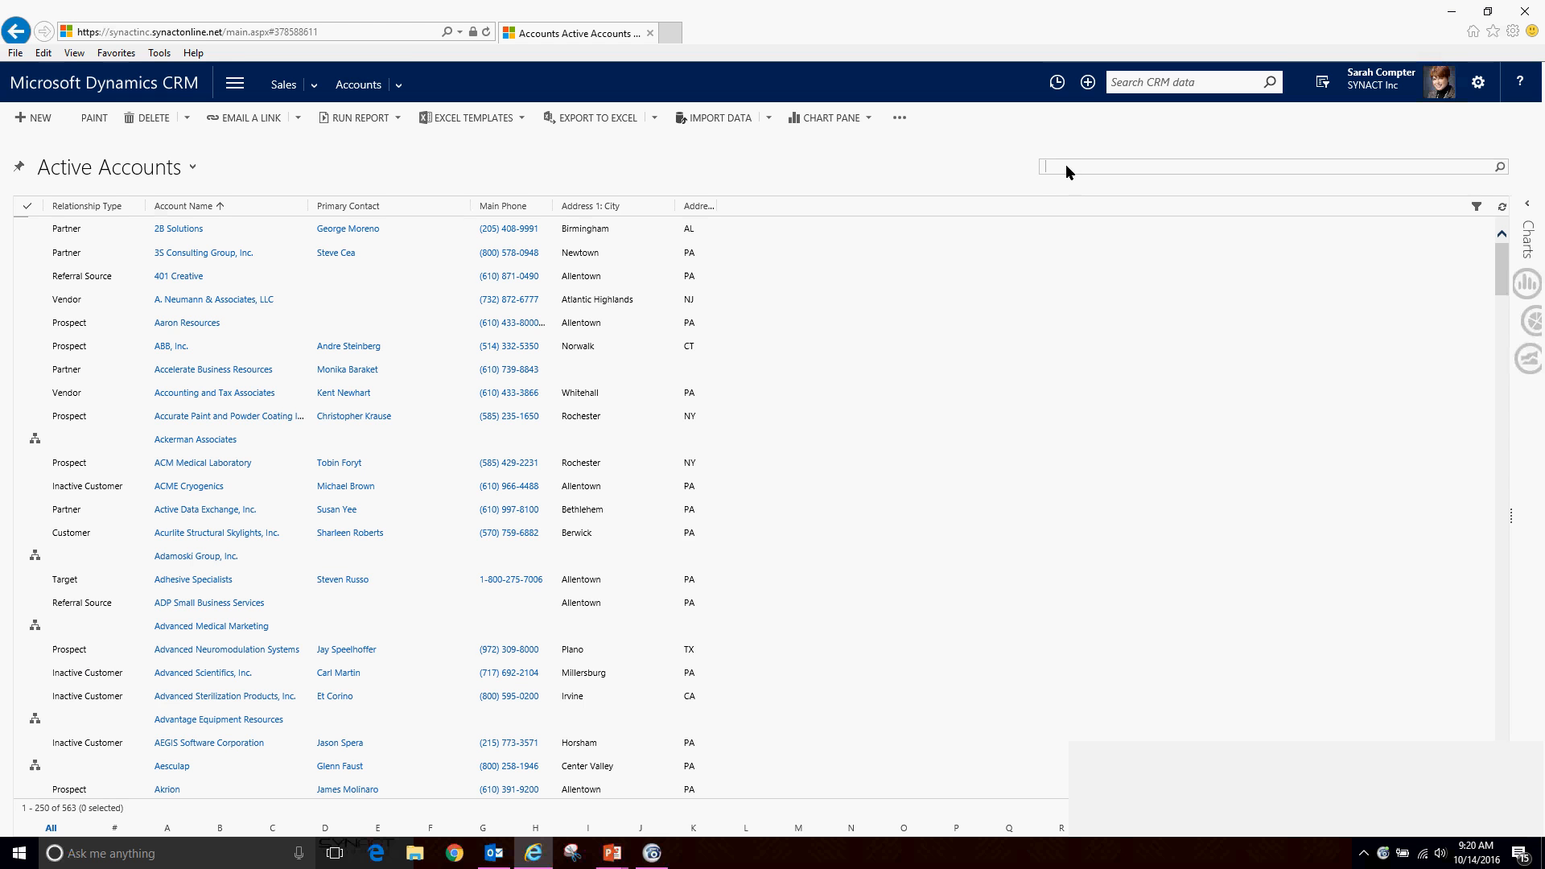
text(def)
key(Return)
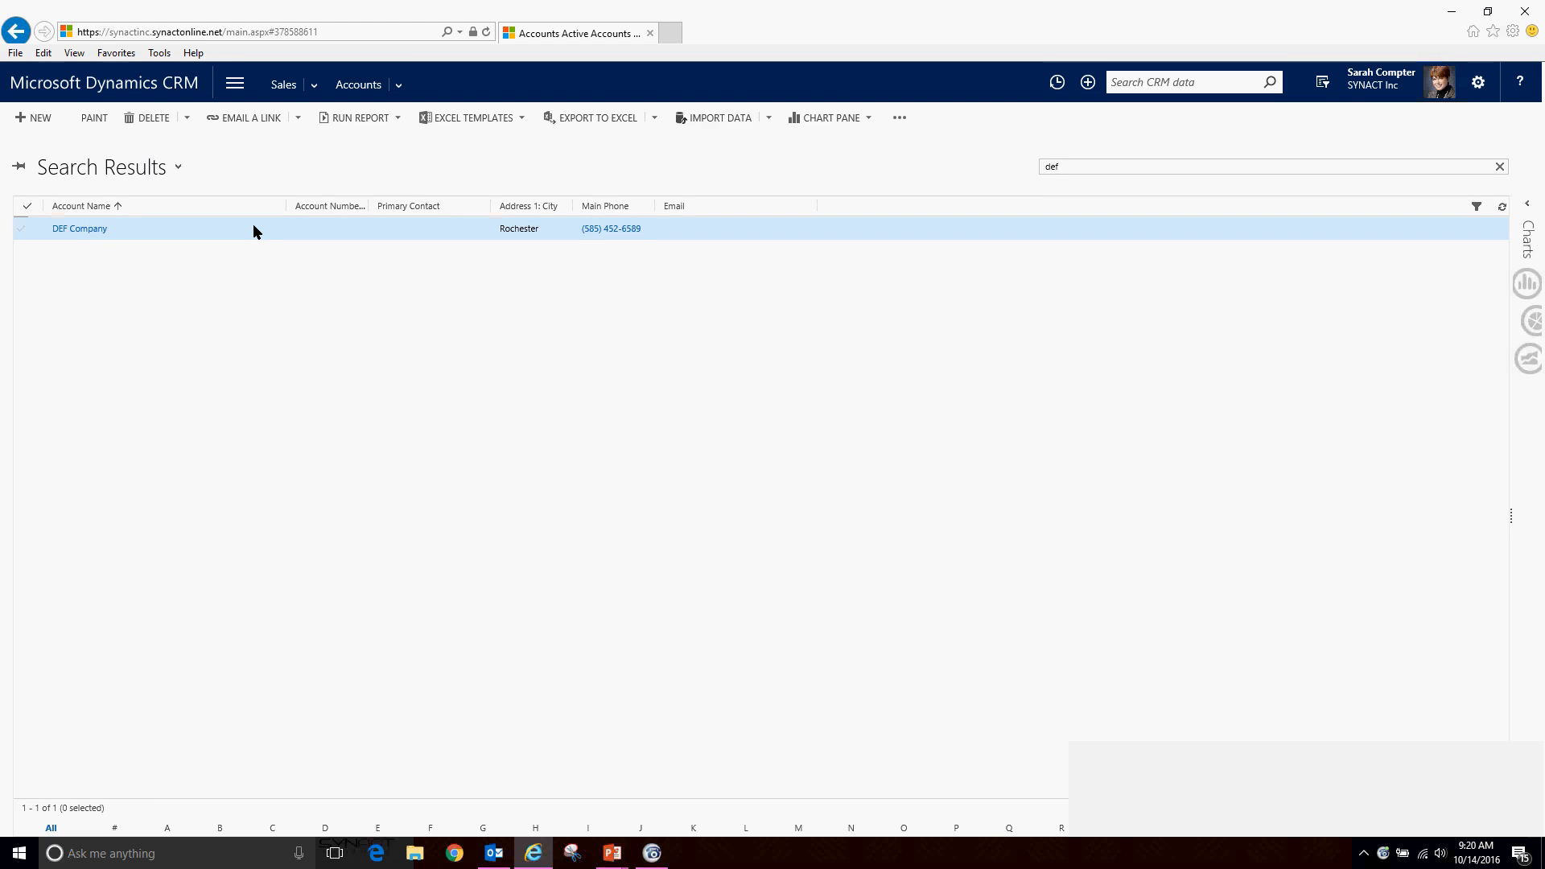
double_click(254, 227)
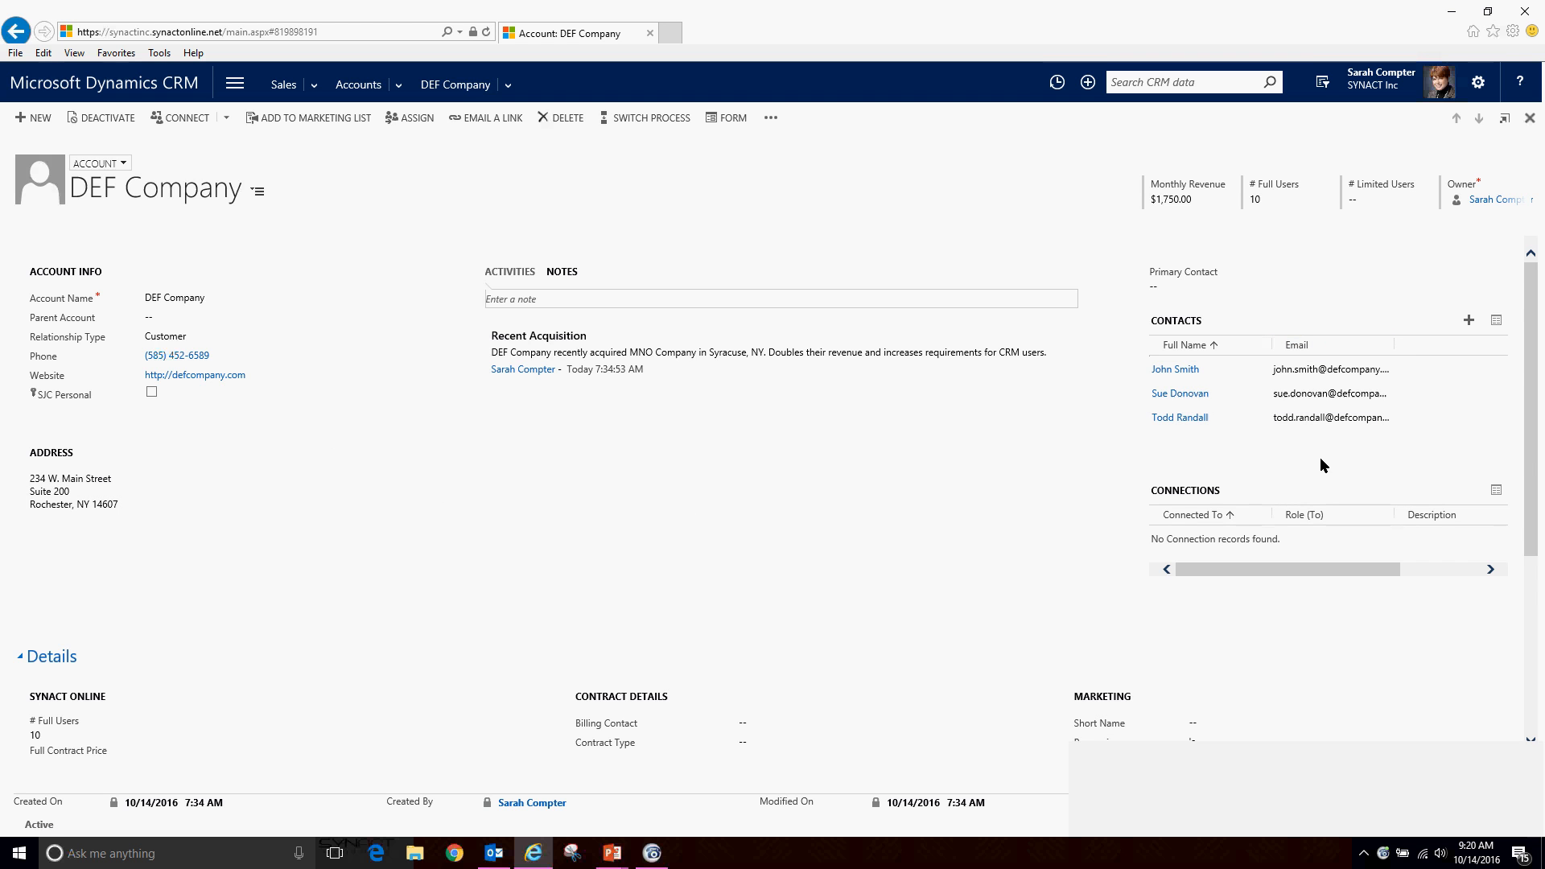
Step: Enter a contact's name as DEF Company's primary contact, dismiss the error report, and return to the account
click(1288, 288)
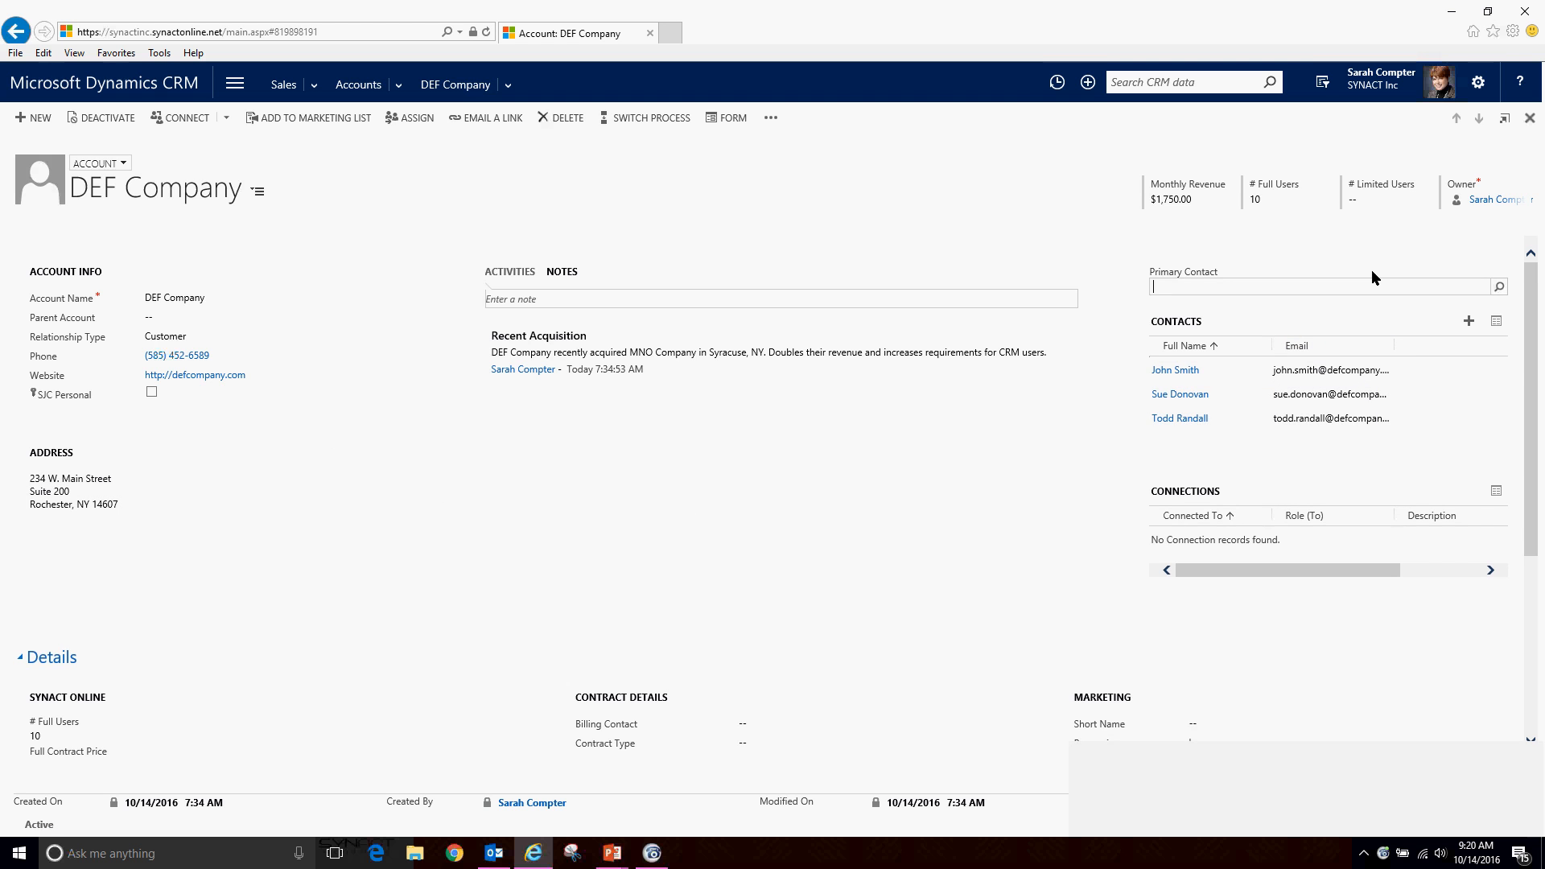
text(john smith)
key(Return)
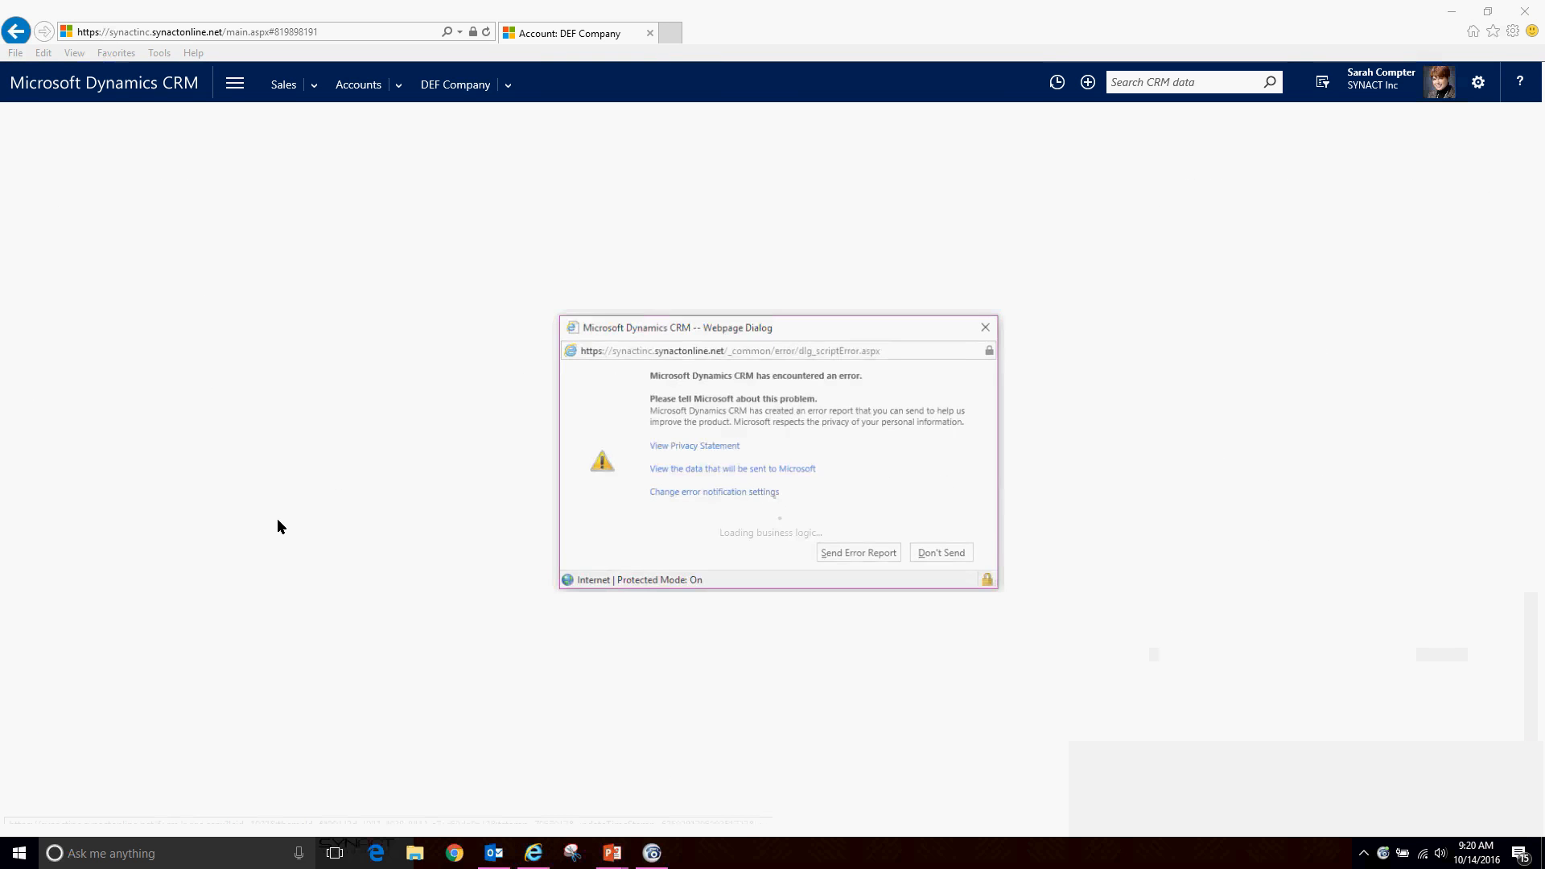
click(943, 554)
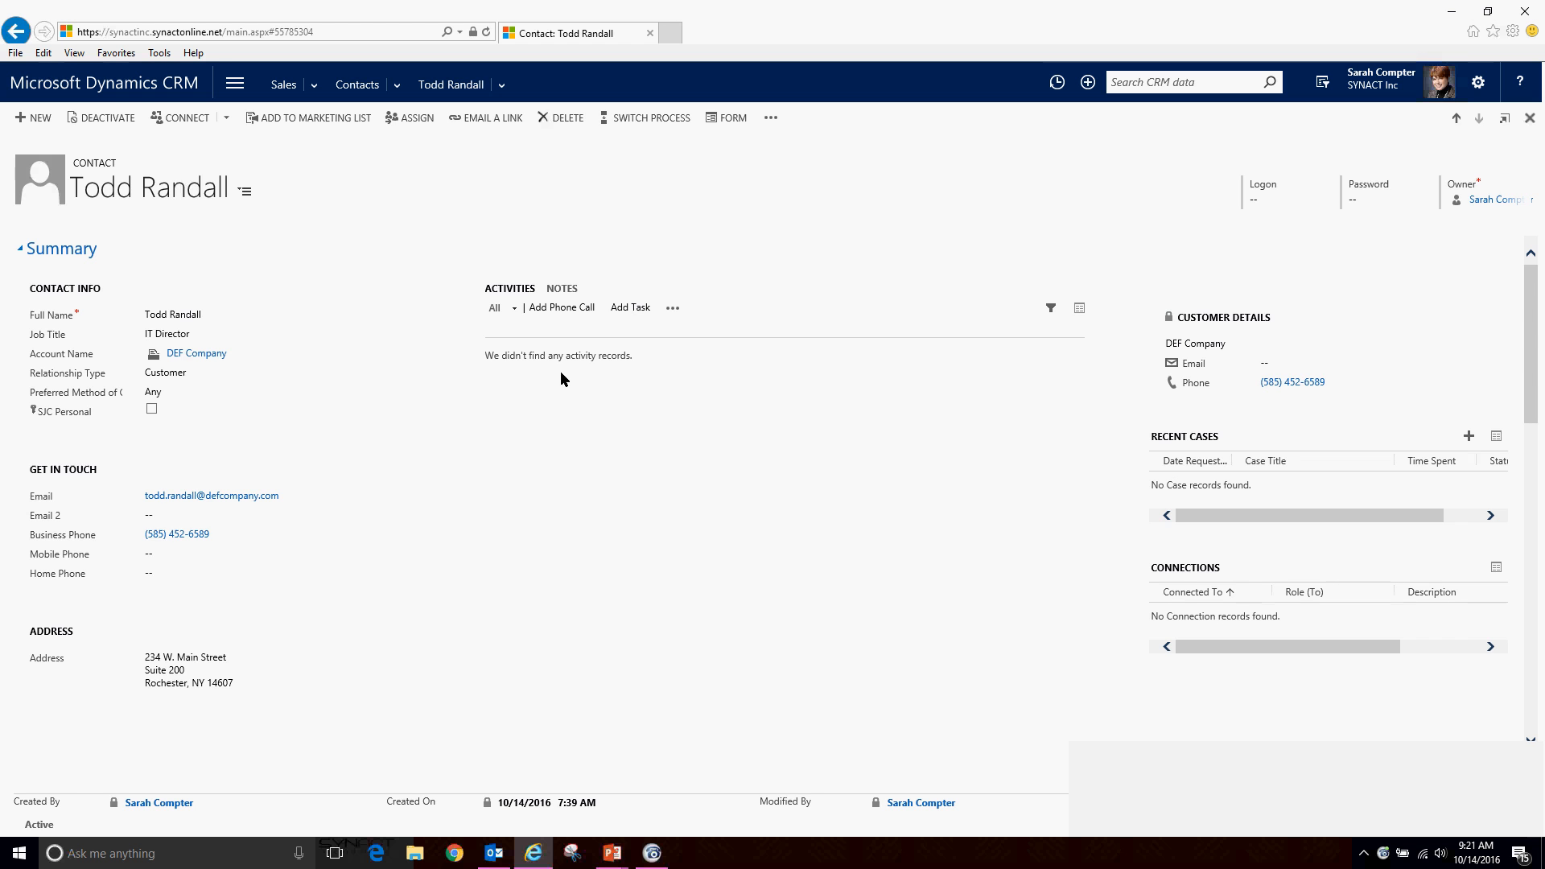
click(213, 356)
click(213, 356)
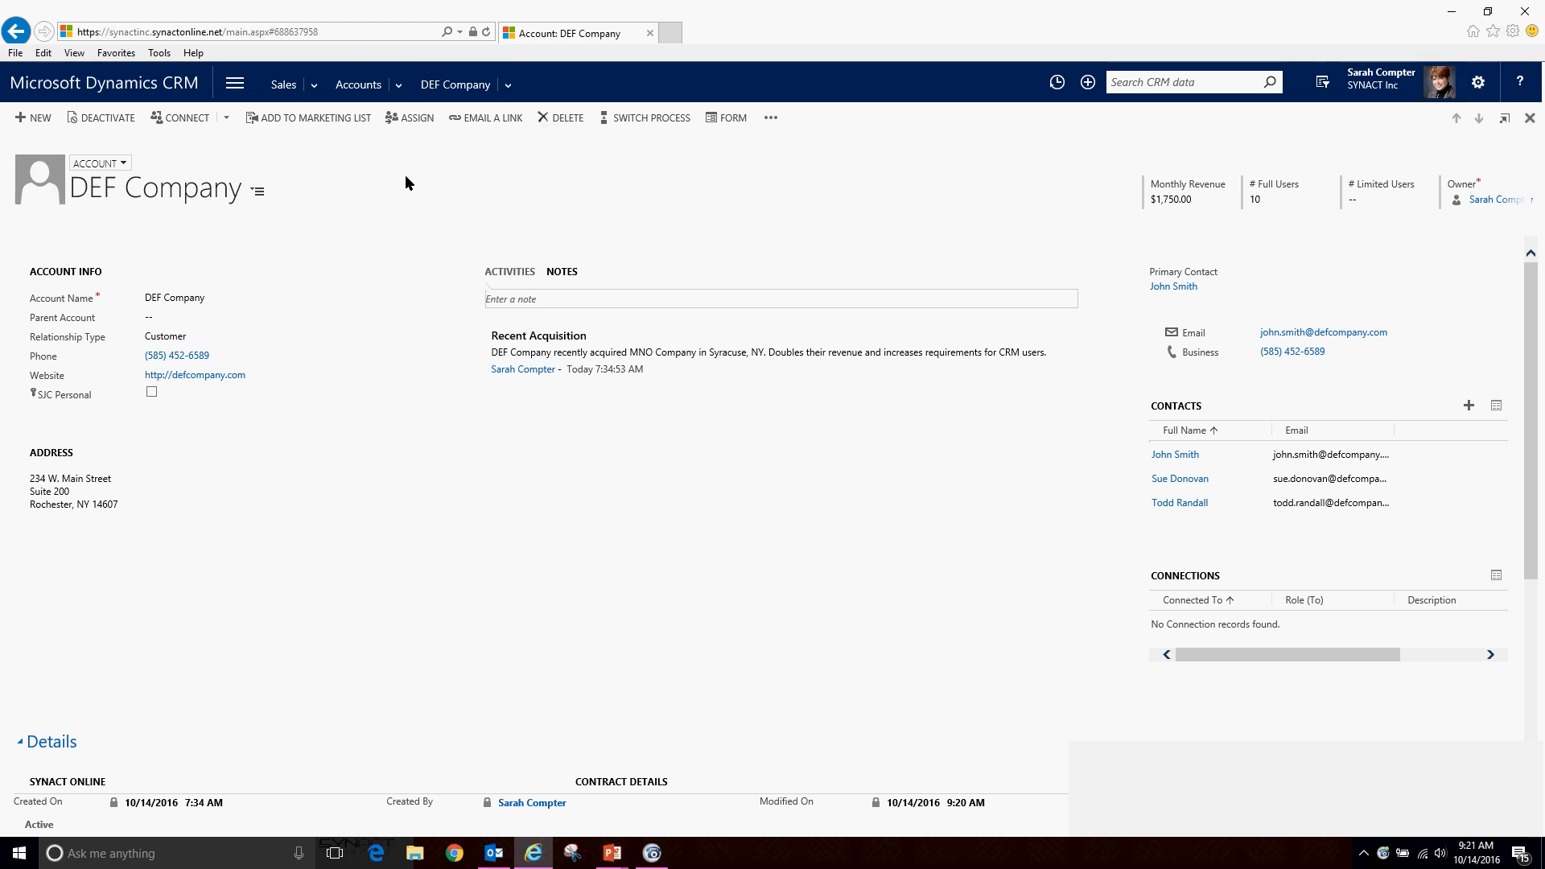
Step: View DEF Company's related opportunities, then its related cases filtered to Active
click(509, 86)
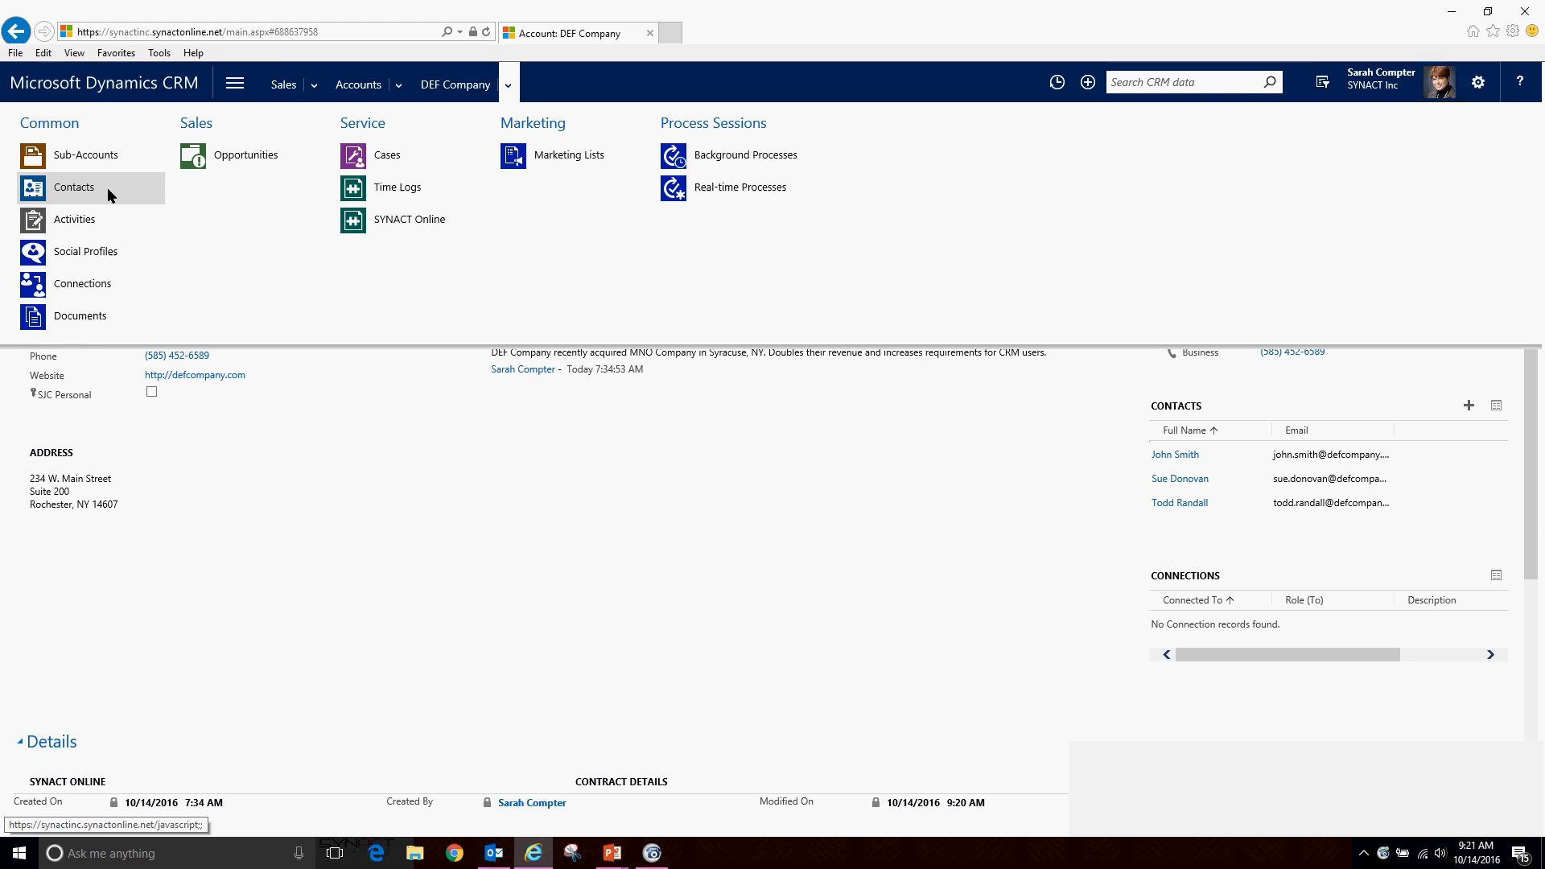
click(248, 157)
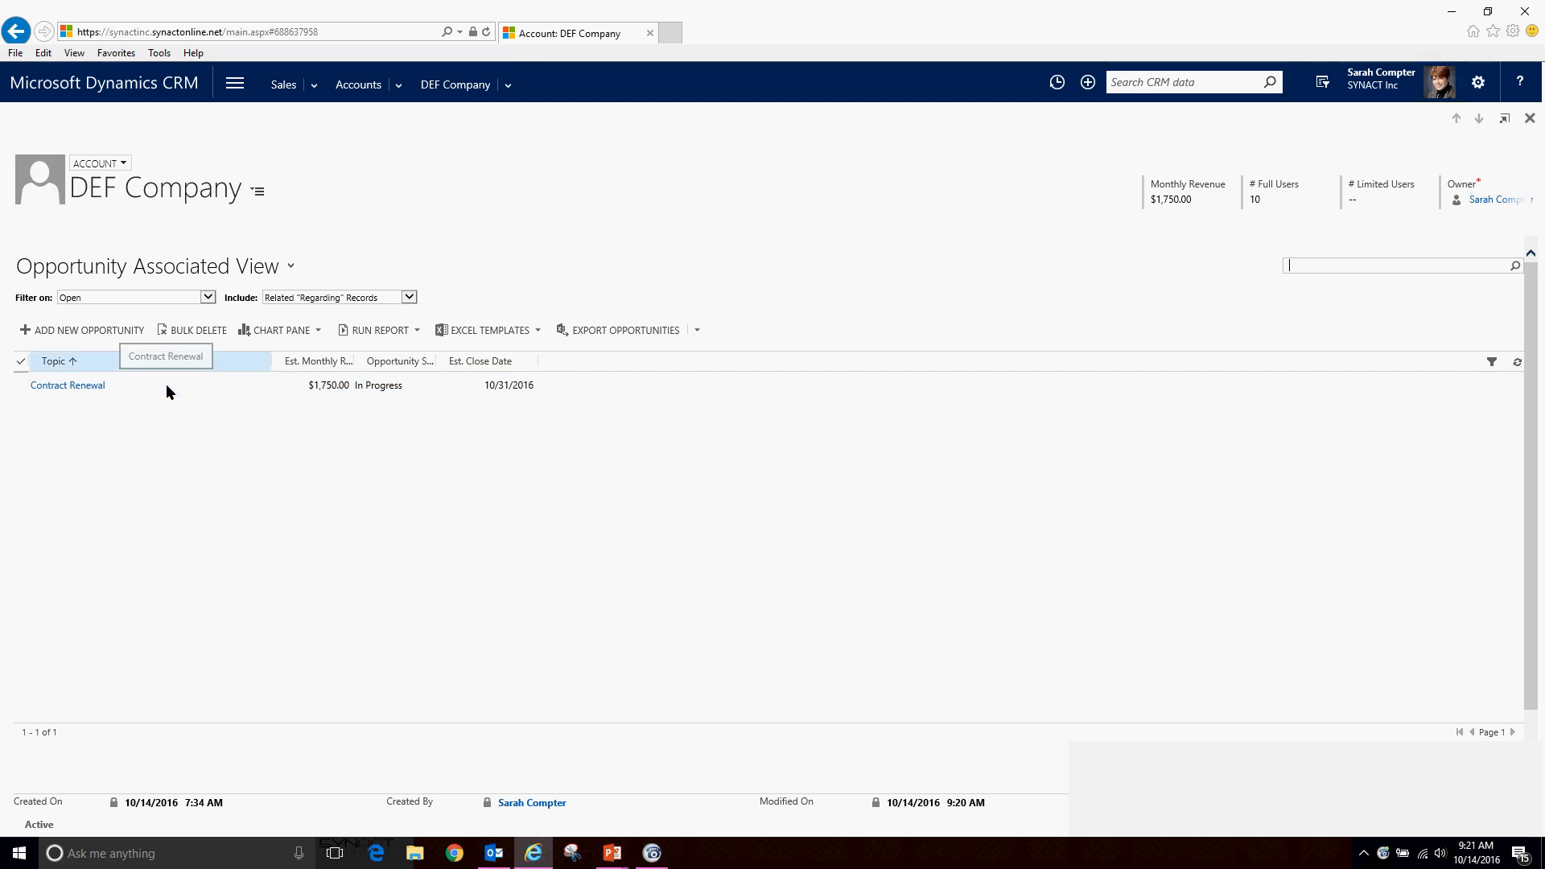
click(503, 80)
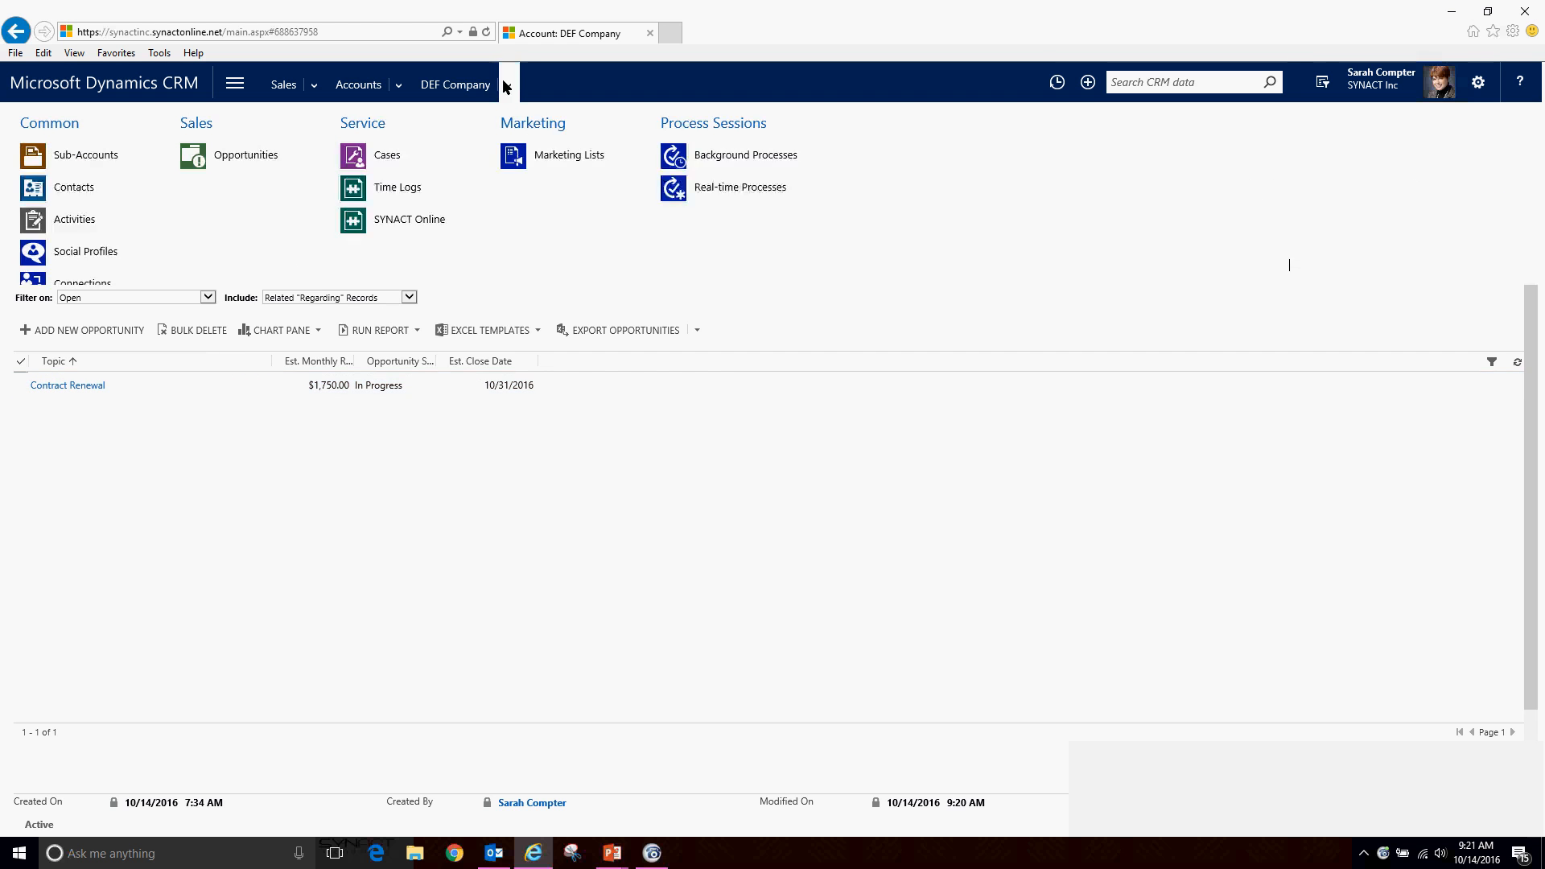
click(420, 155)
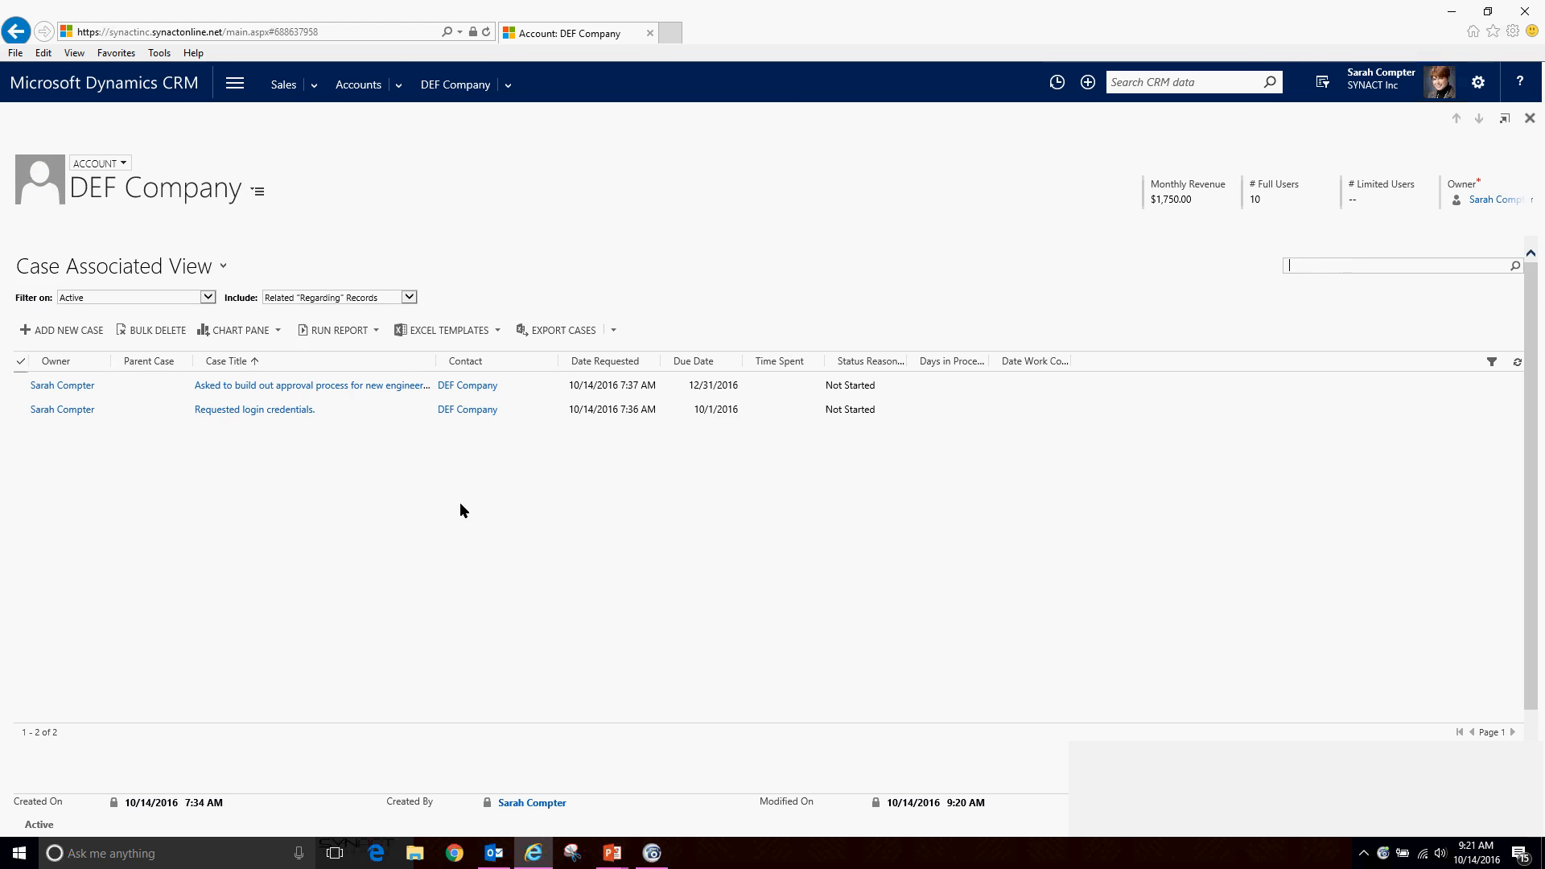
click(140, 296)
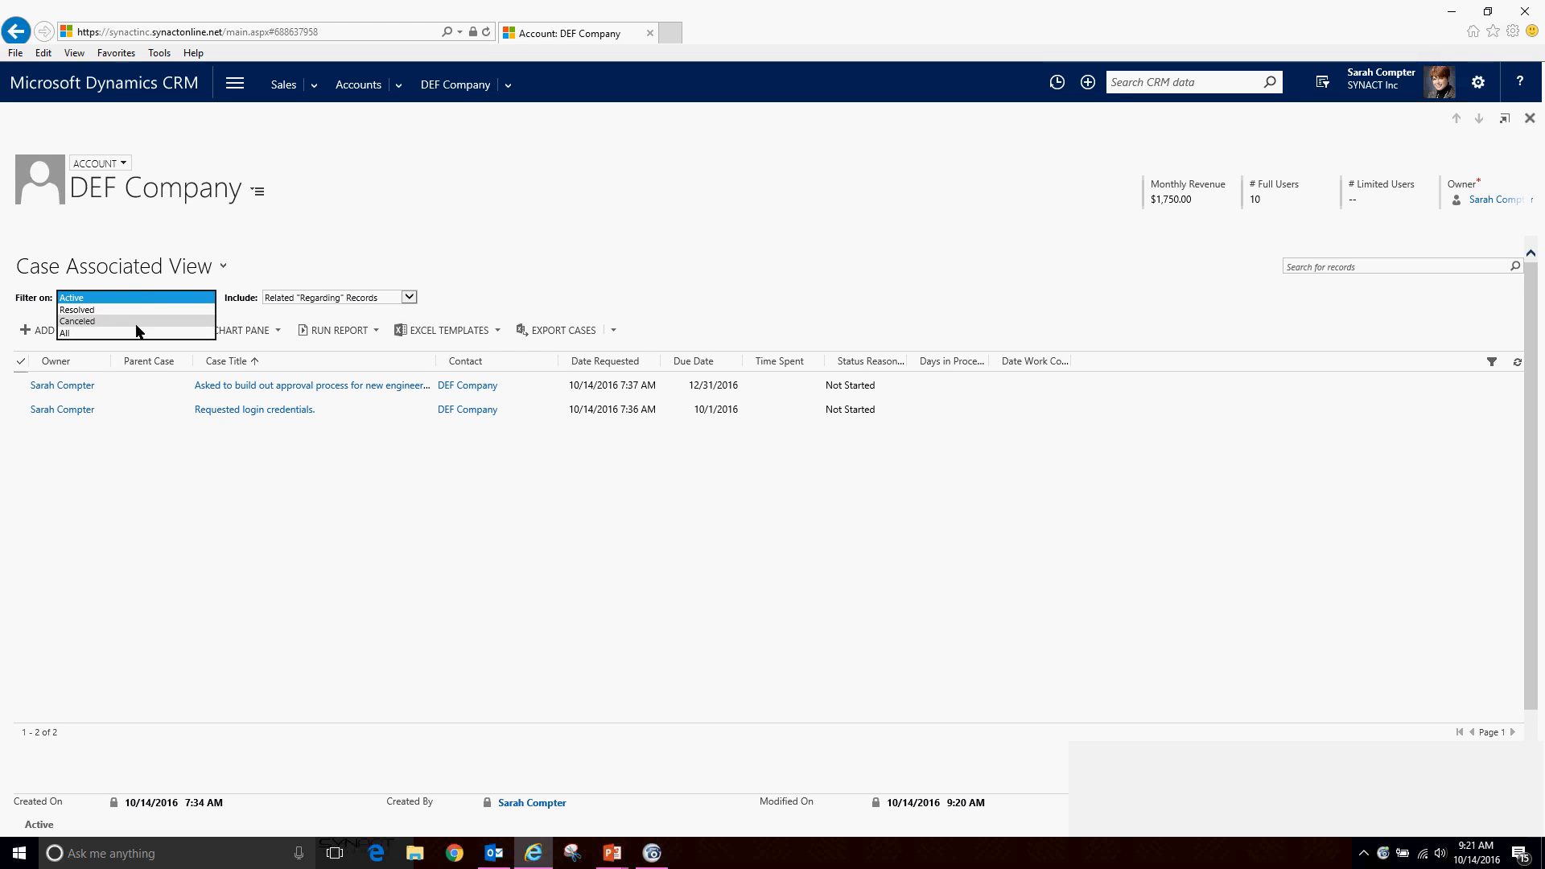
click(316, 277)
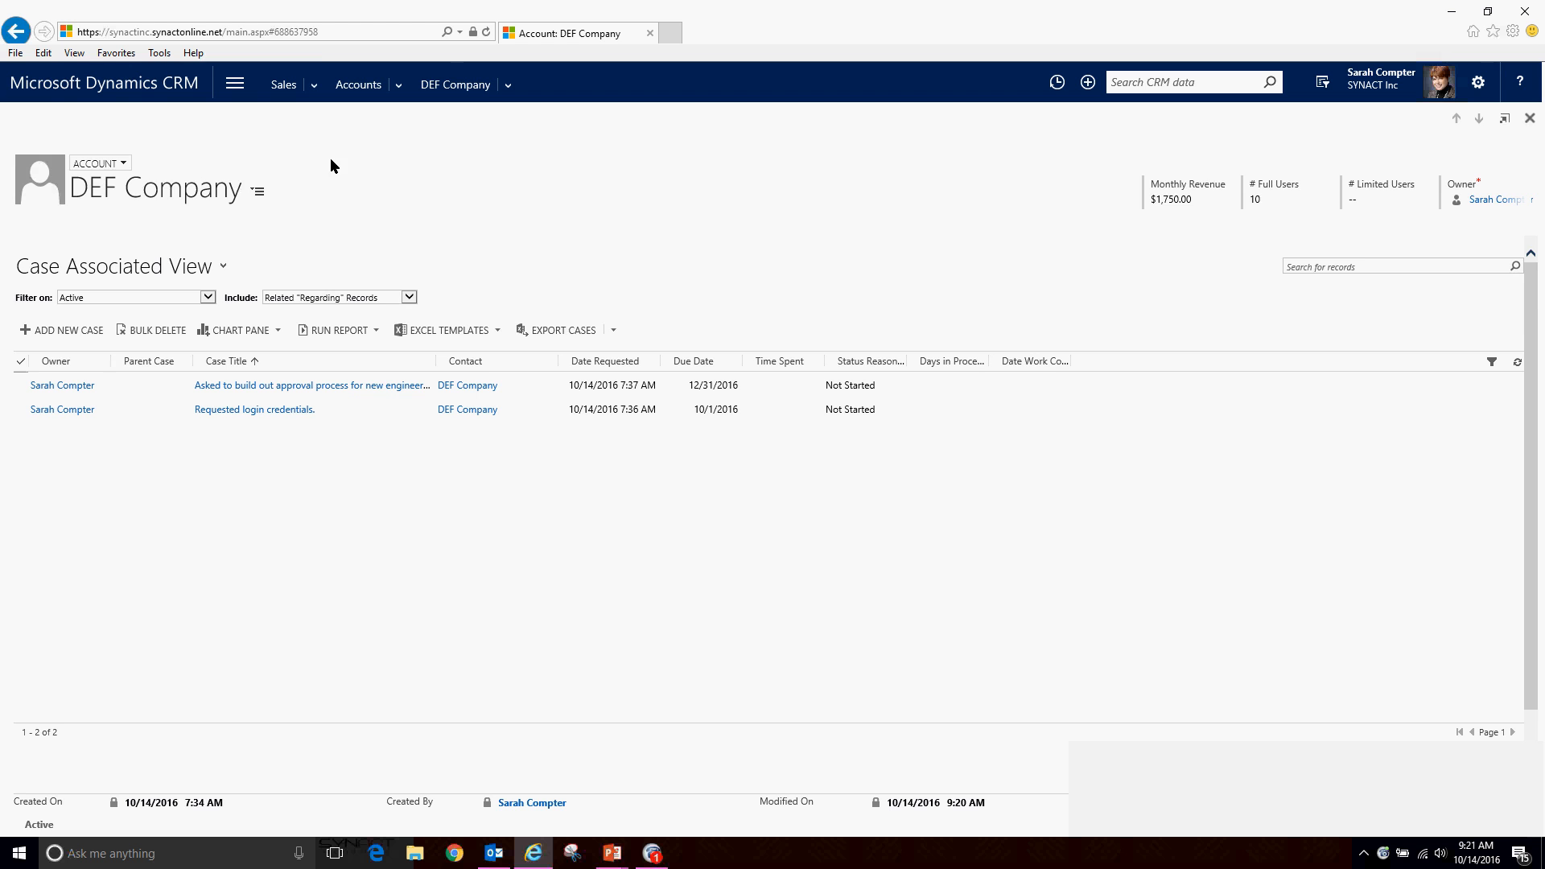
click(315, 86)
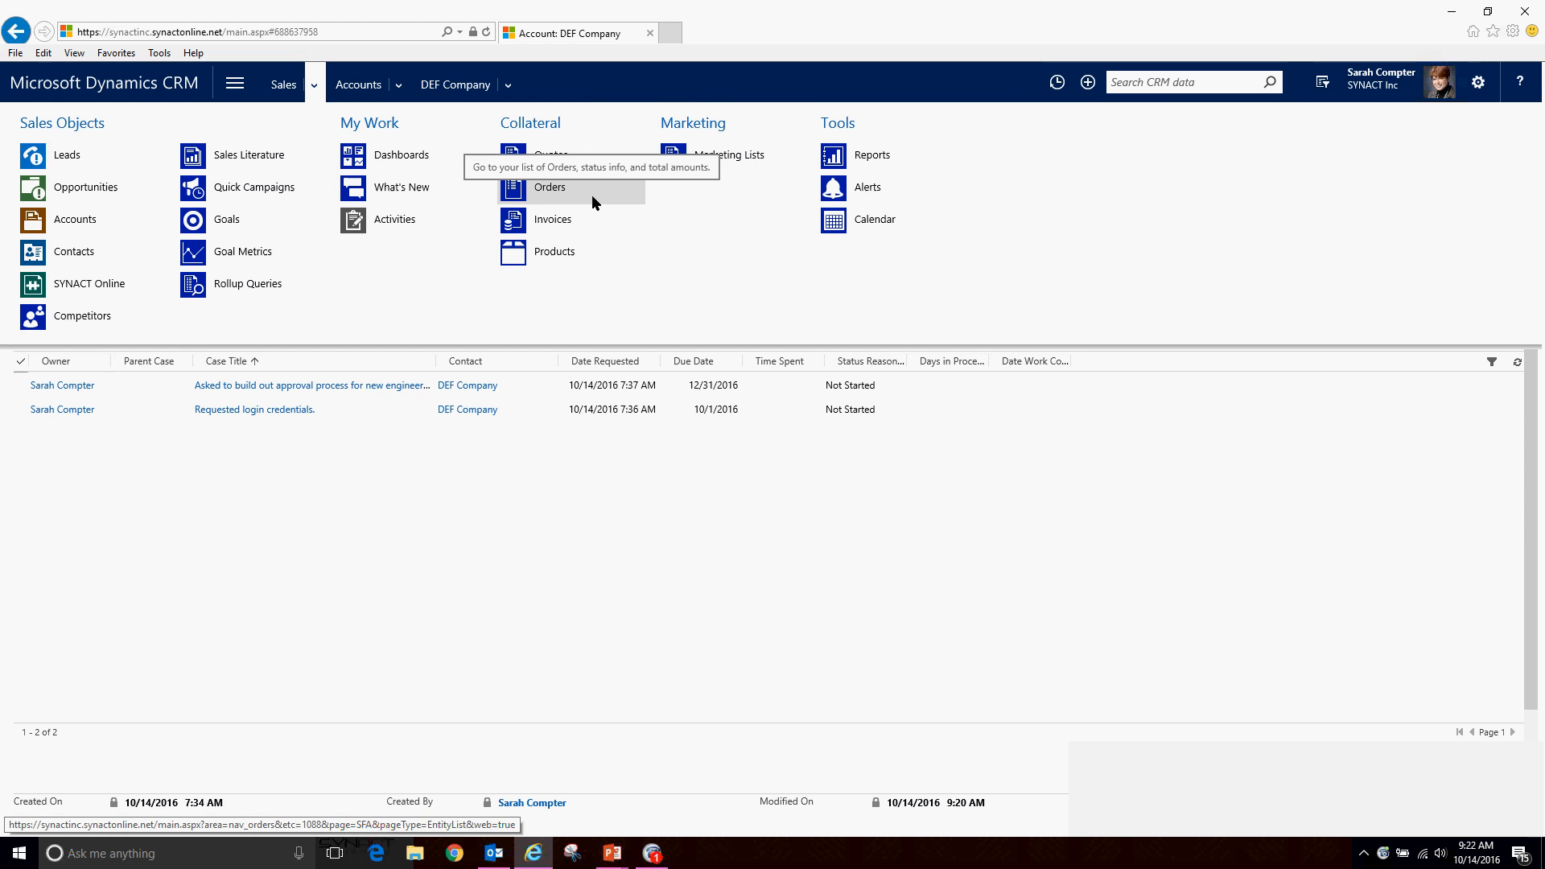
Step: Close the Sales menu and reopen DEF Company from the 'def' accounts search results
click(1446, 698)
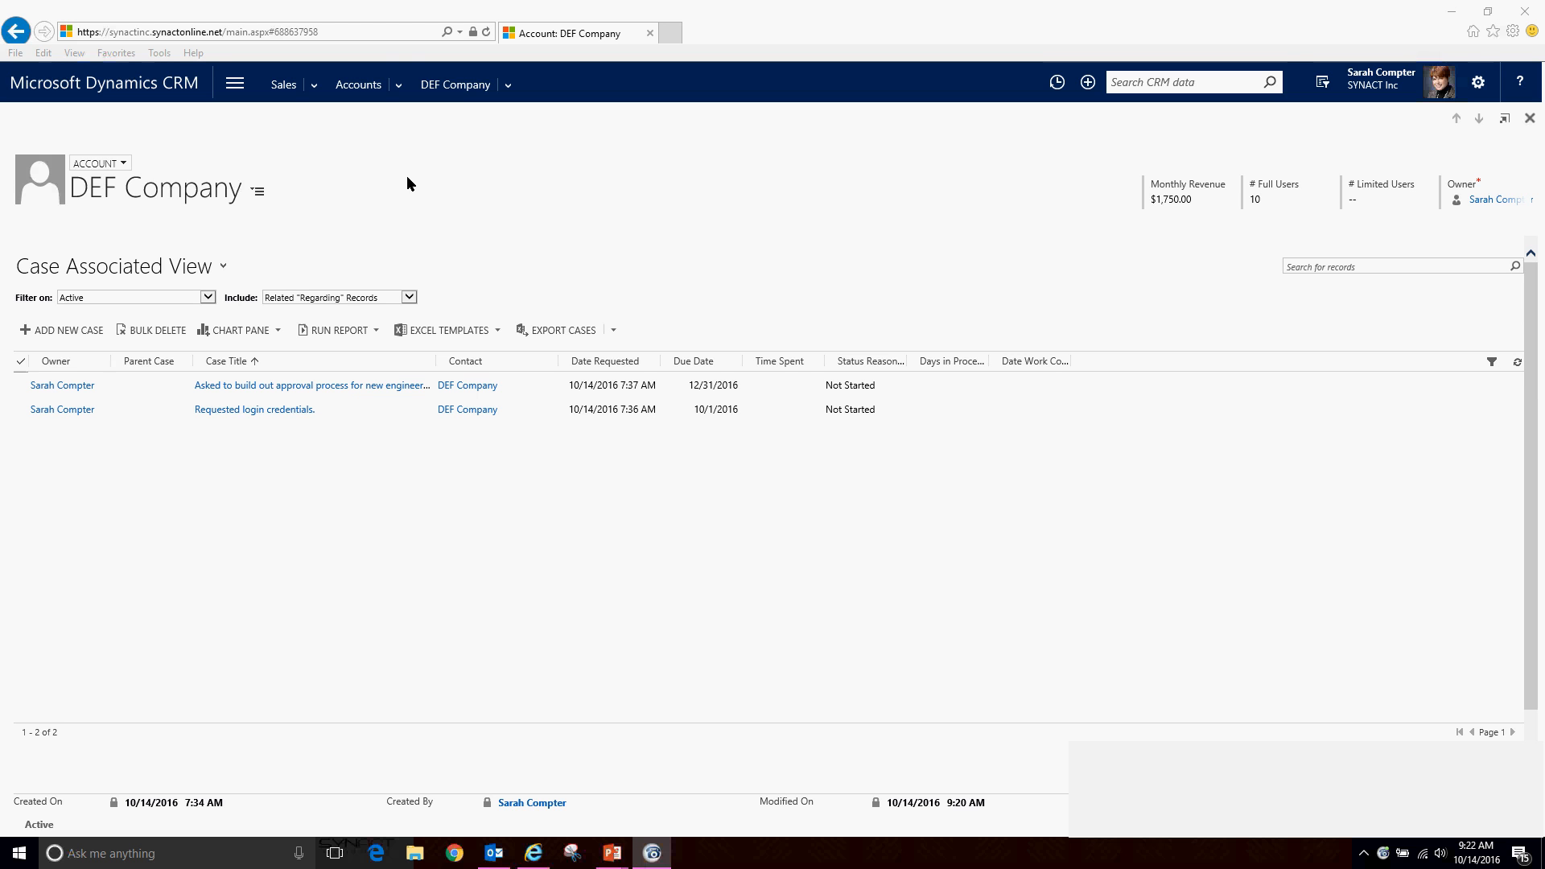
click(347, 78)
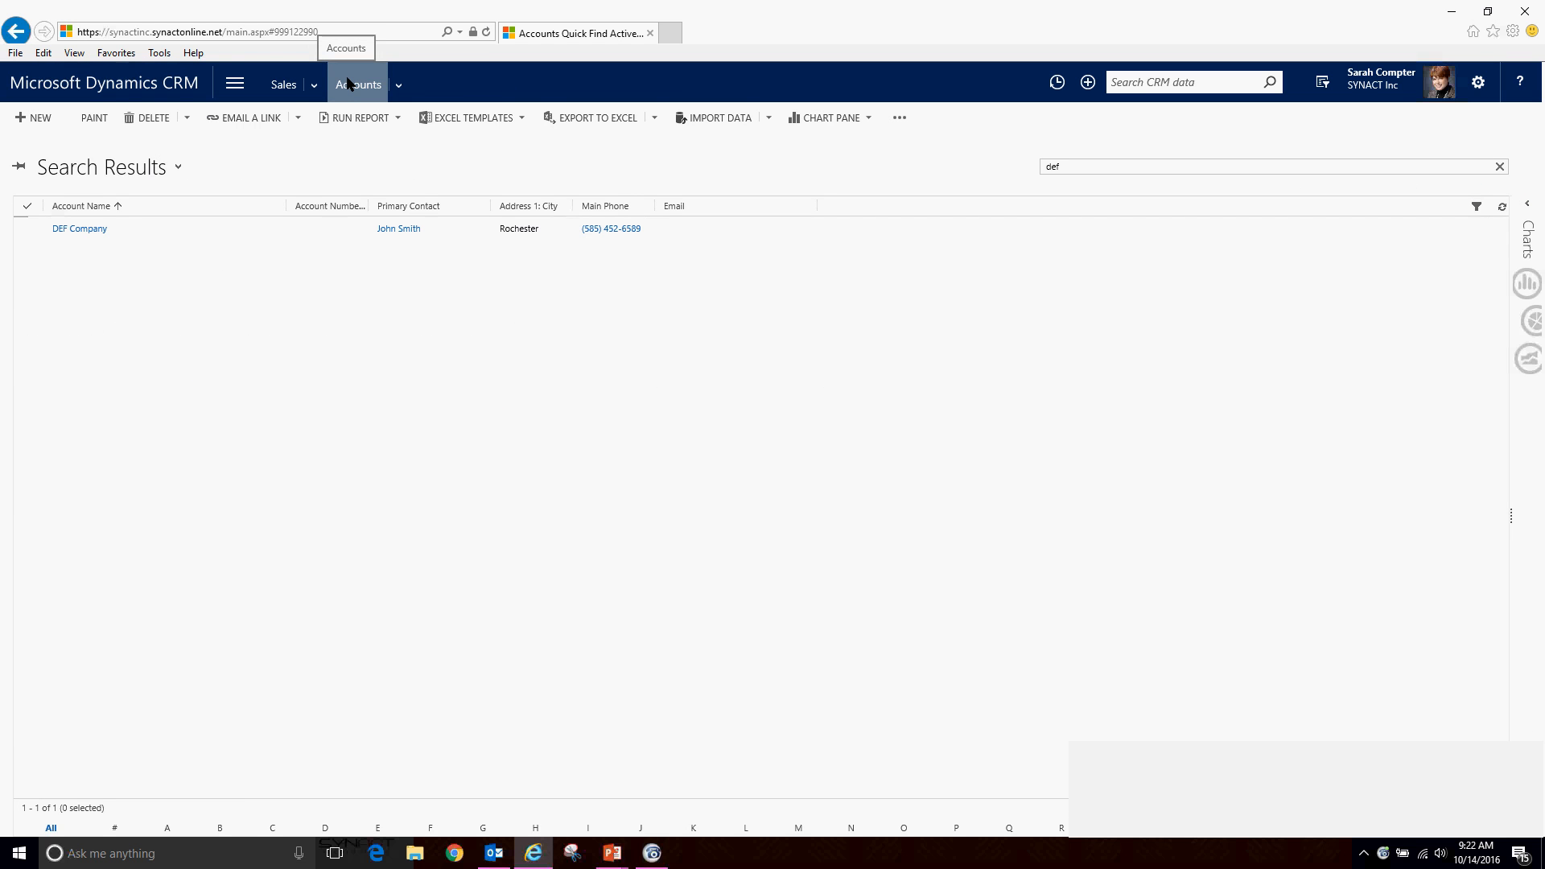
double_click(275, 237)
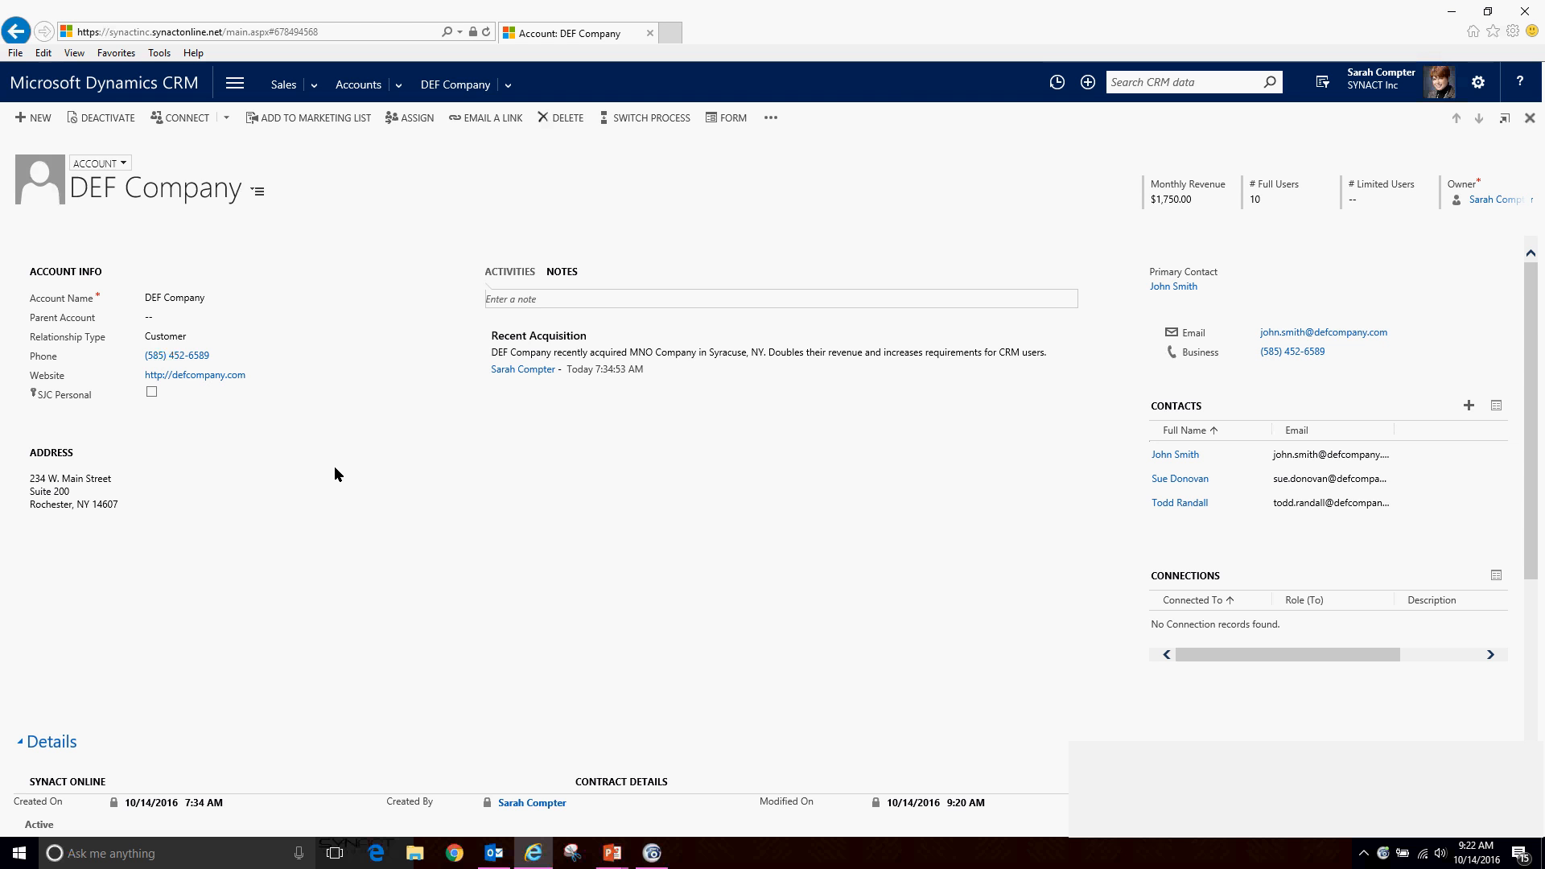
click(206, 333)
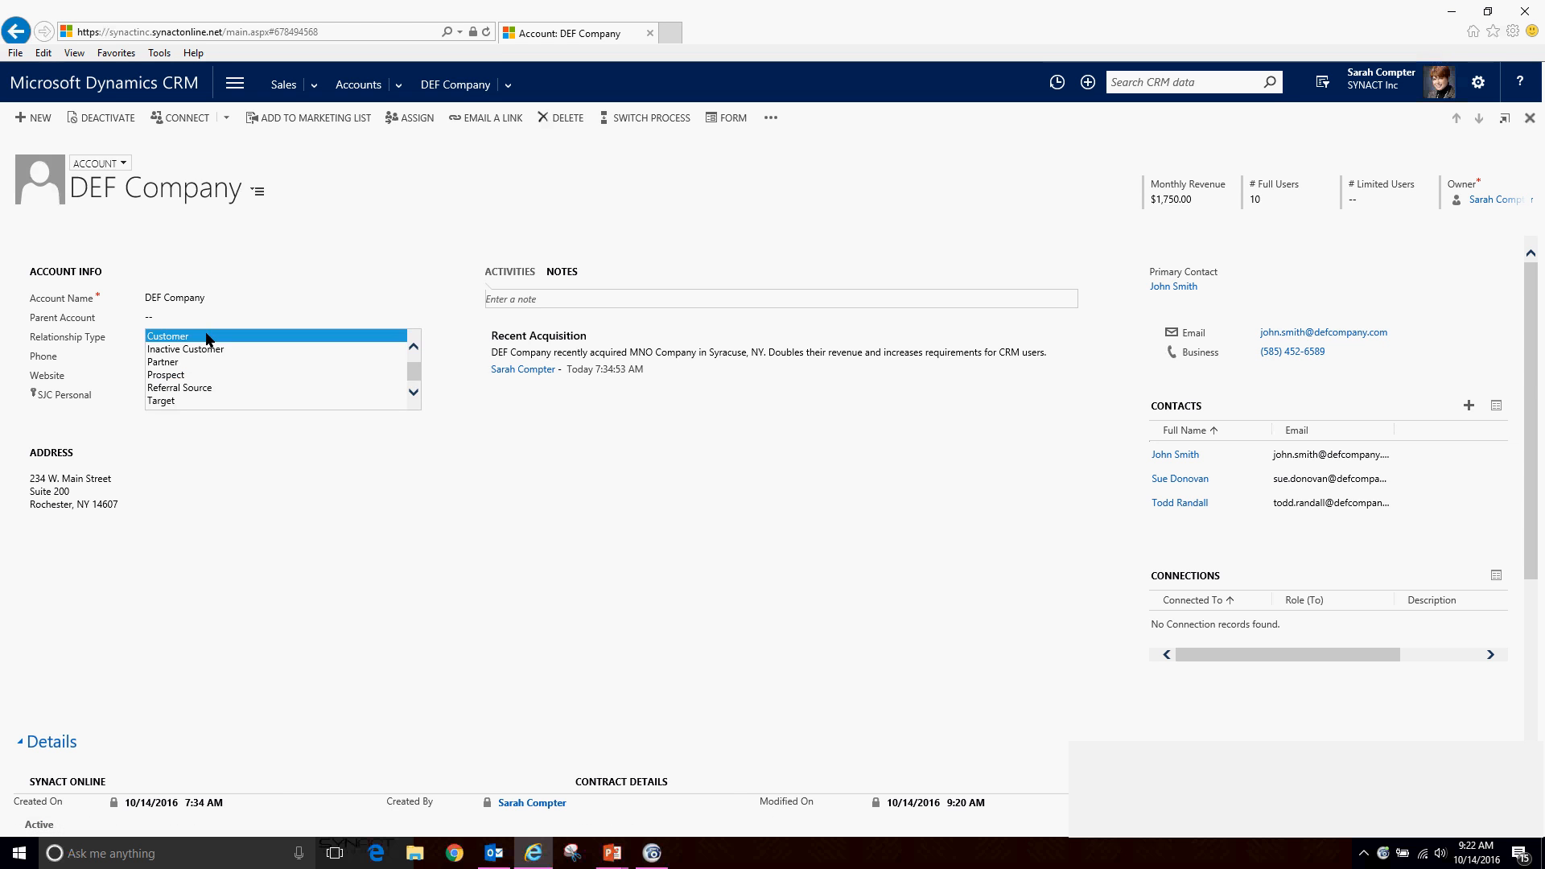
click(206, 333)
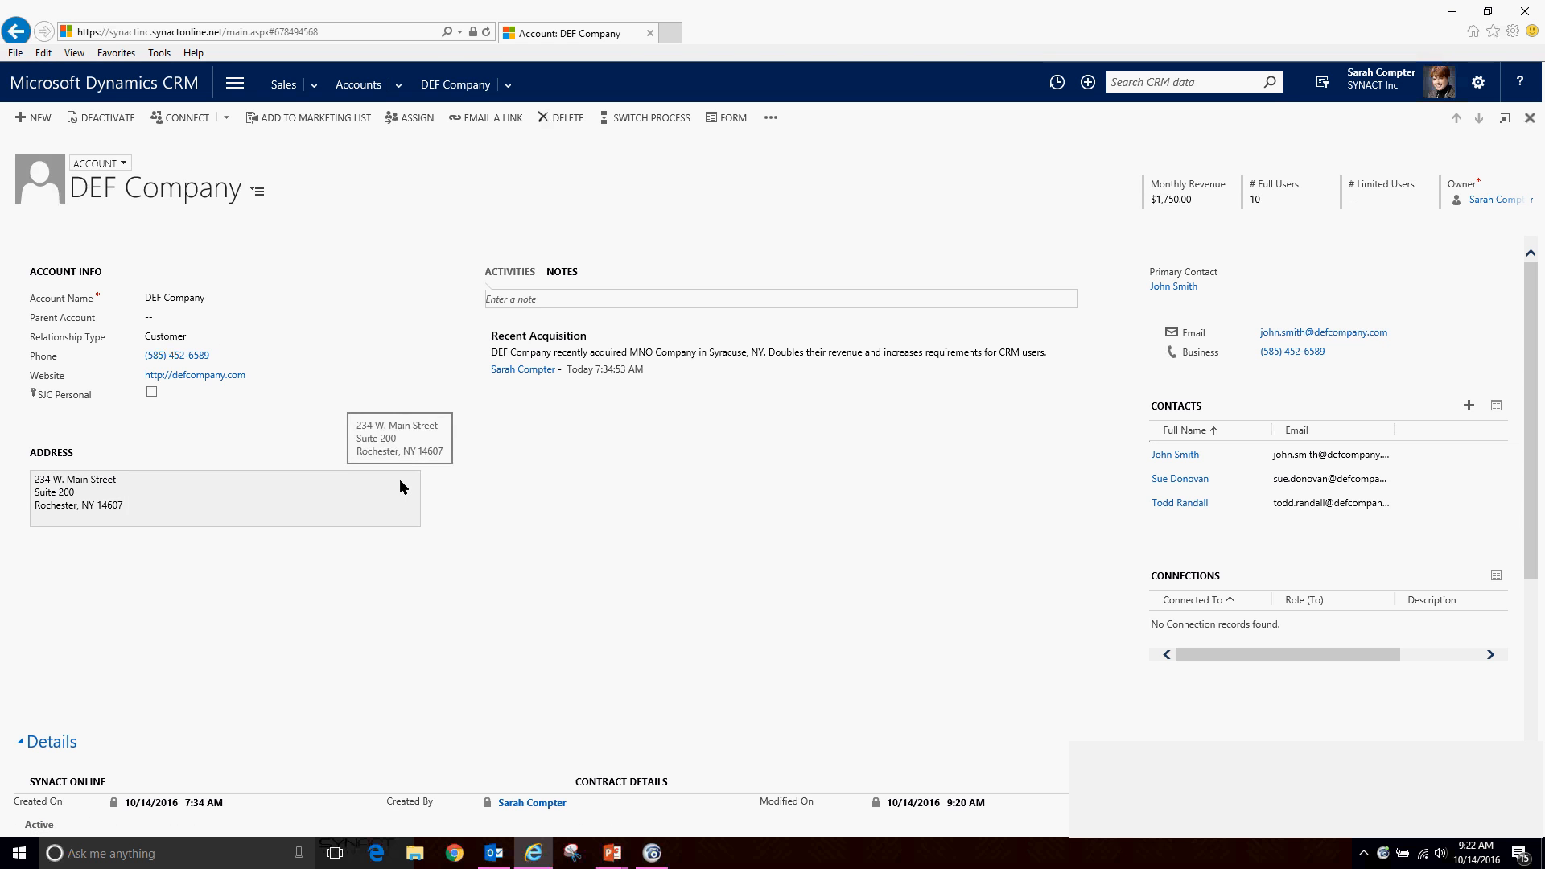
click(330, 381)
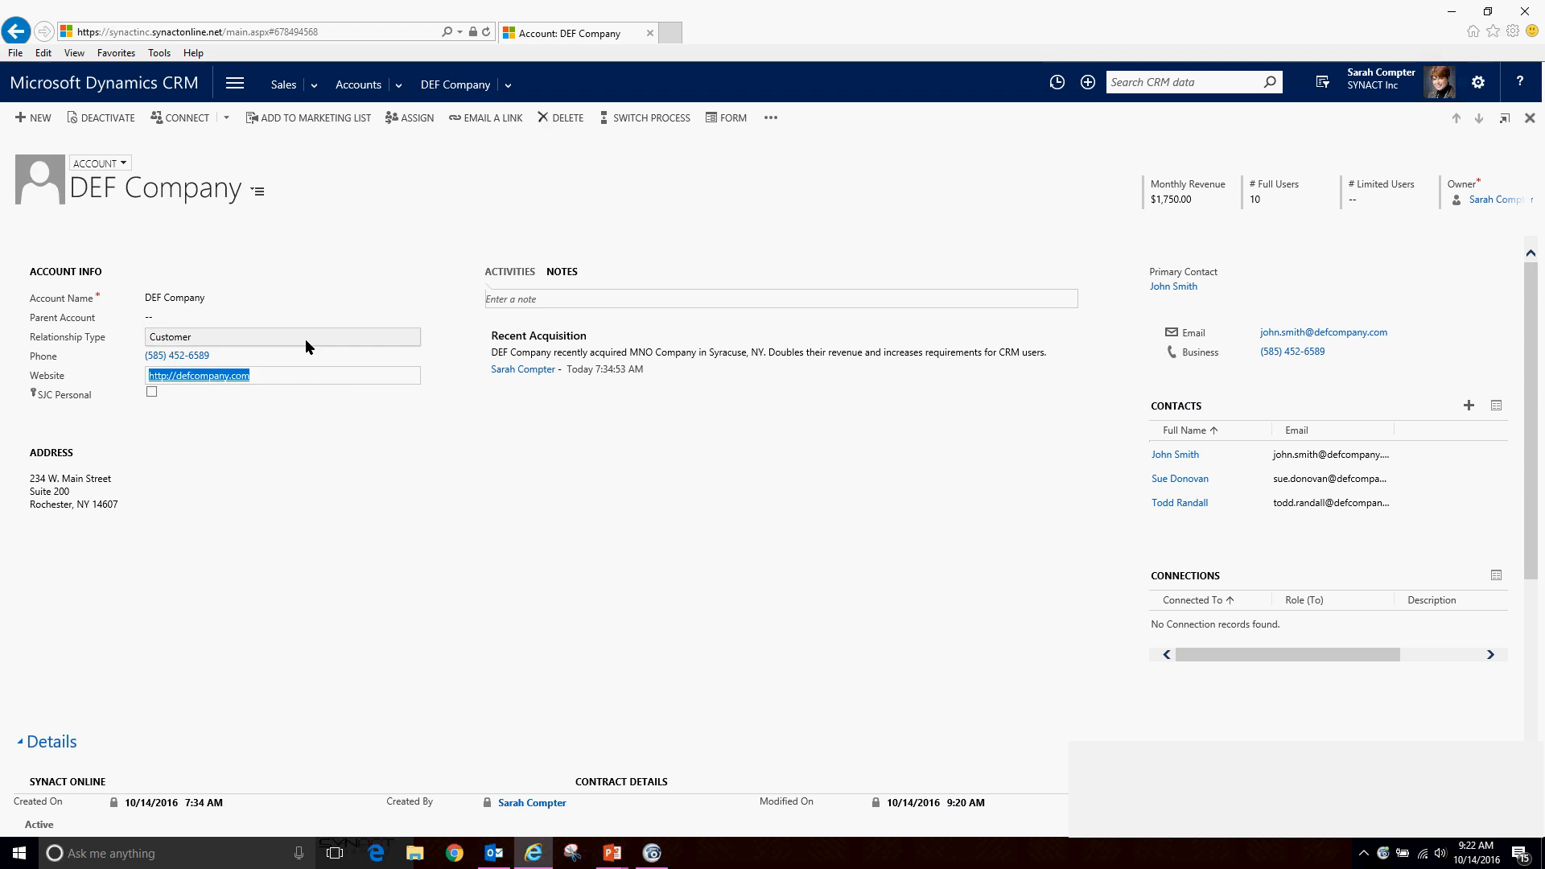
click(310, 356)
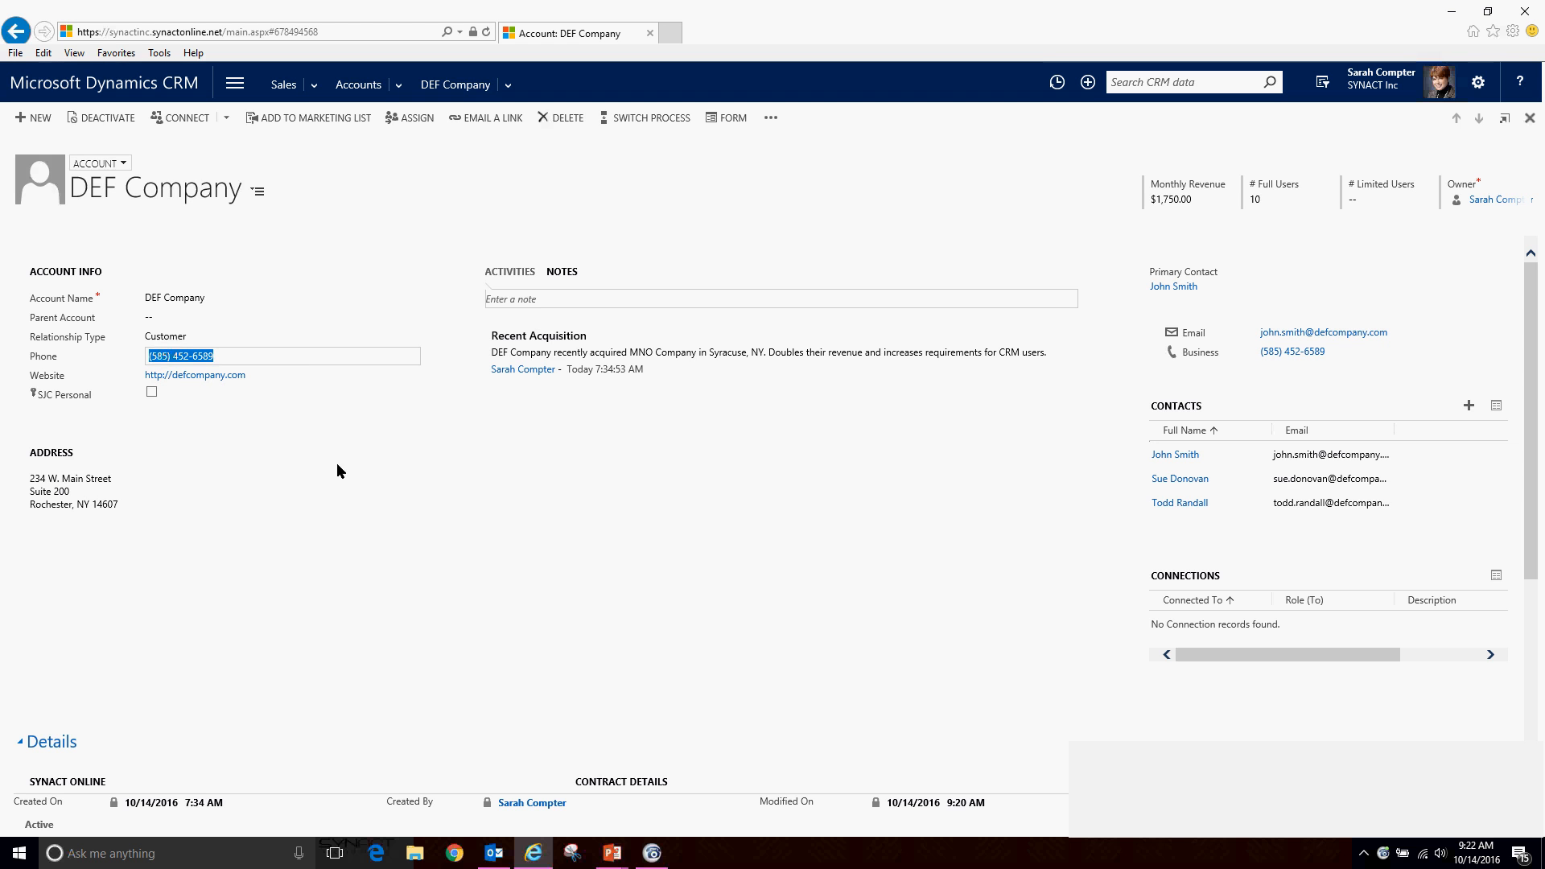
click(582, 489)
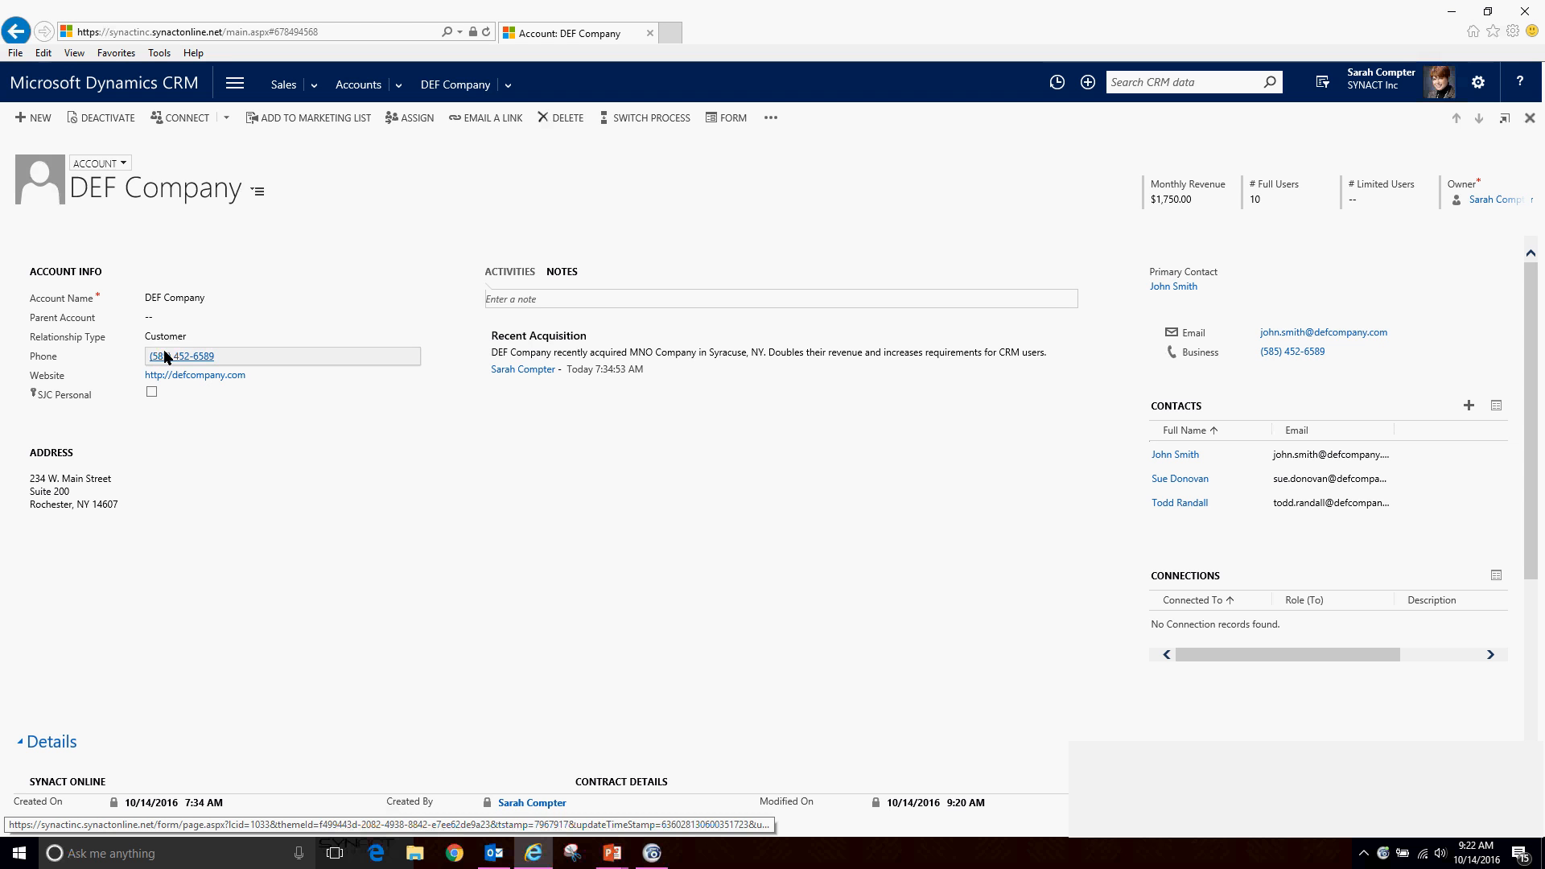
mouse_move(165, 356)
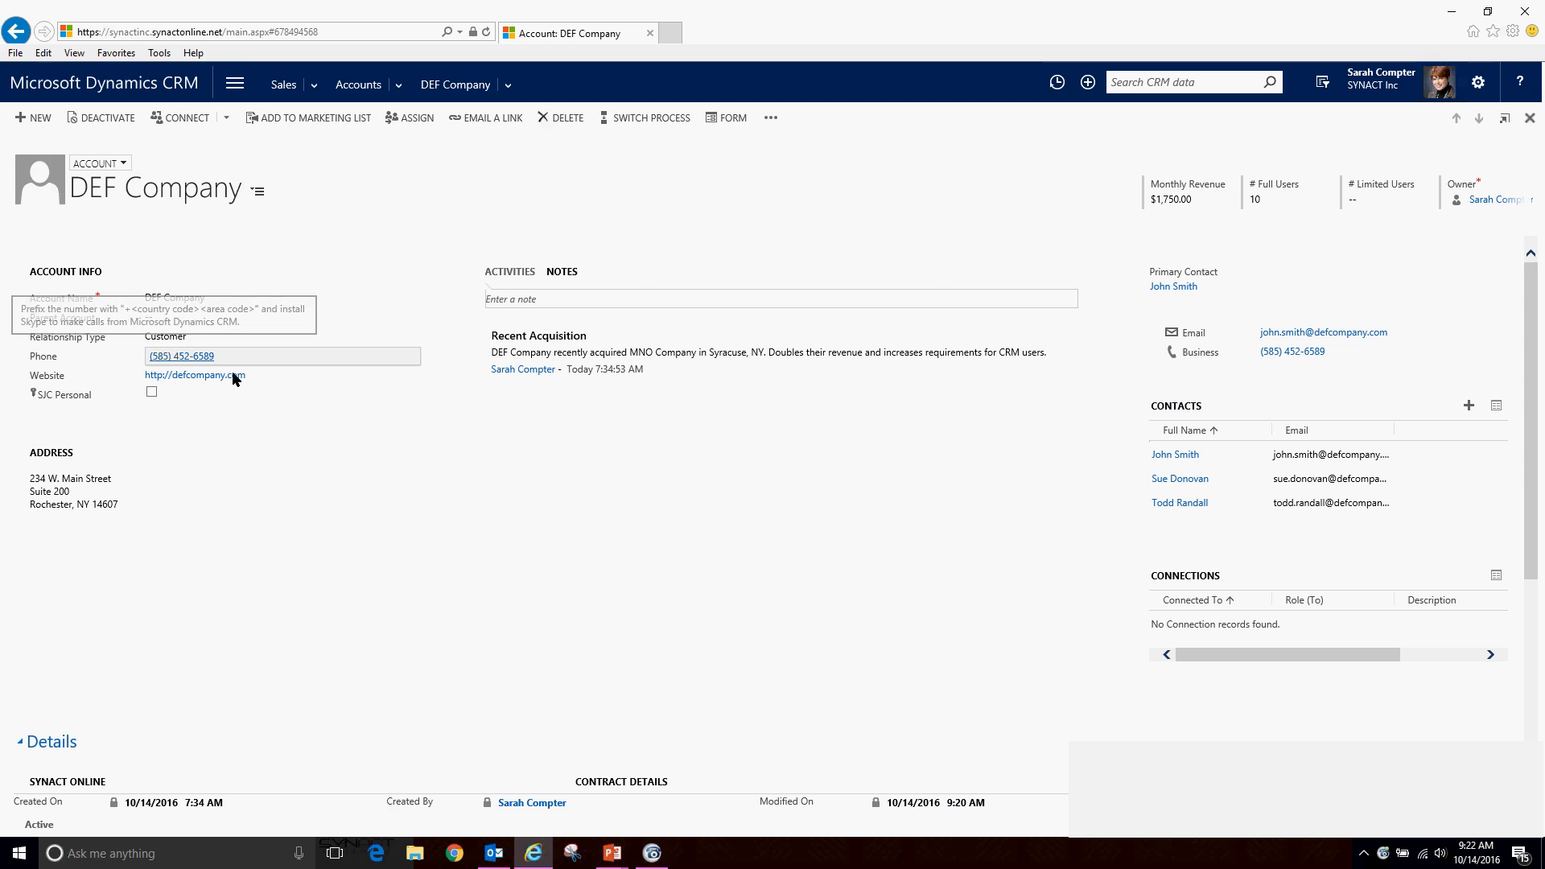
scroll(538, 544, down, 3)
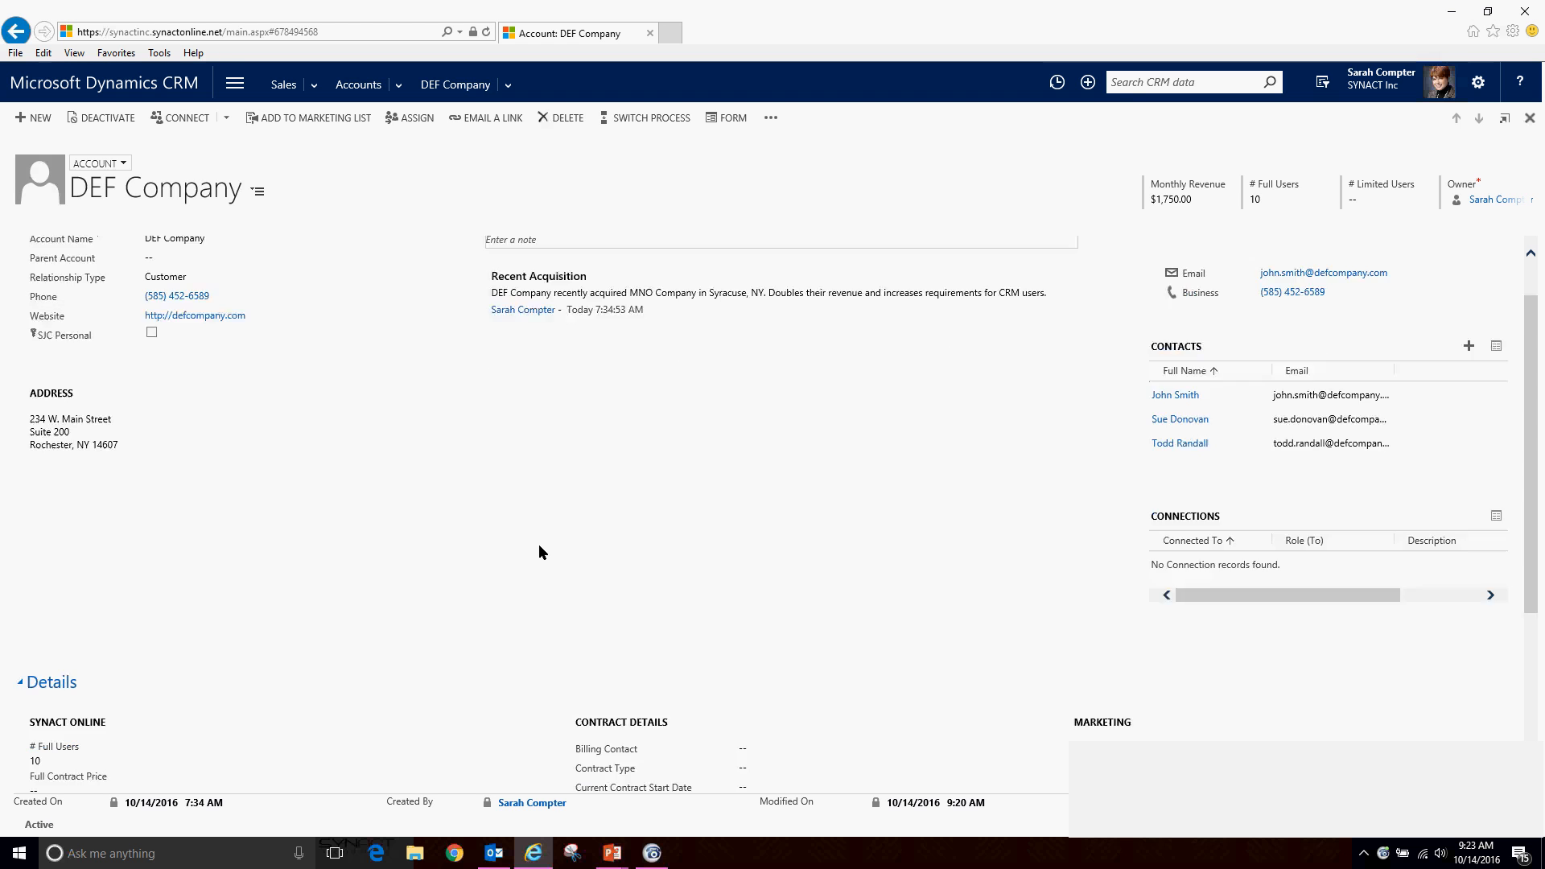
scroll(538, 543, up, 3)
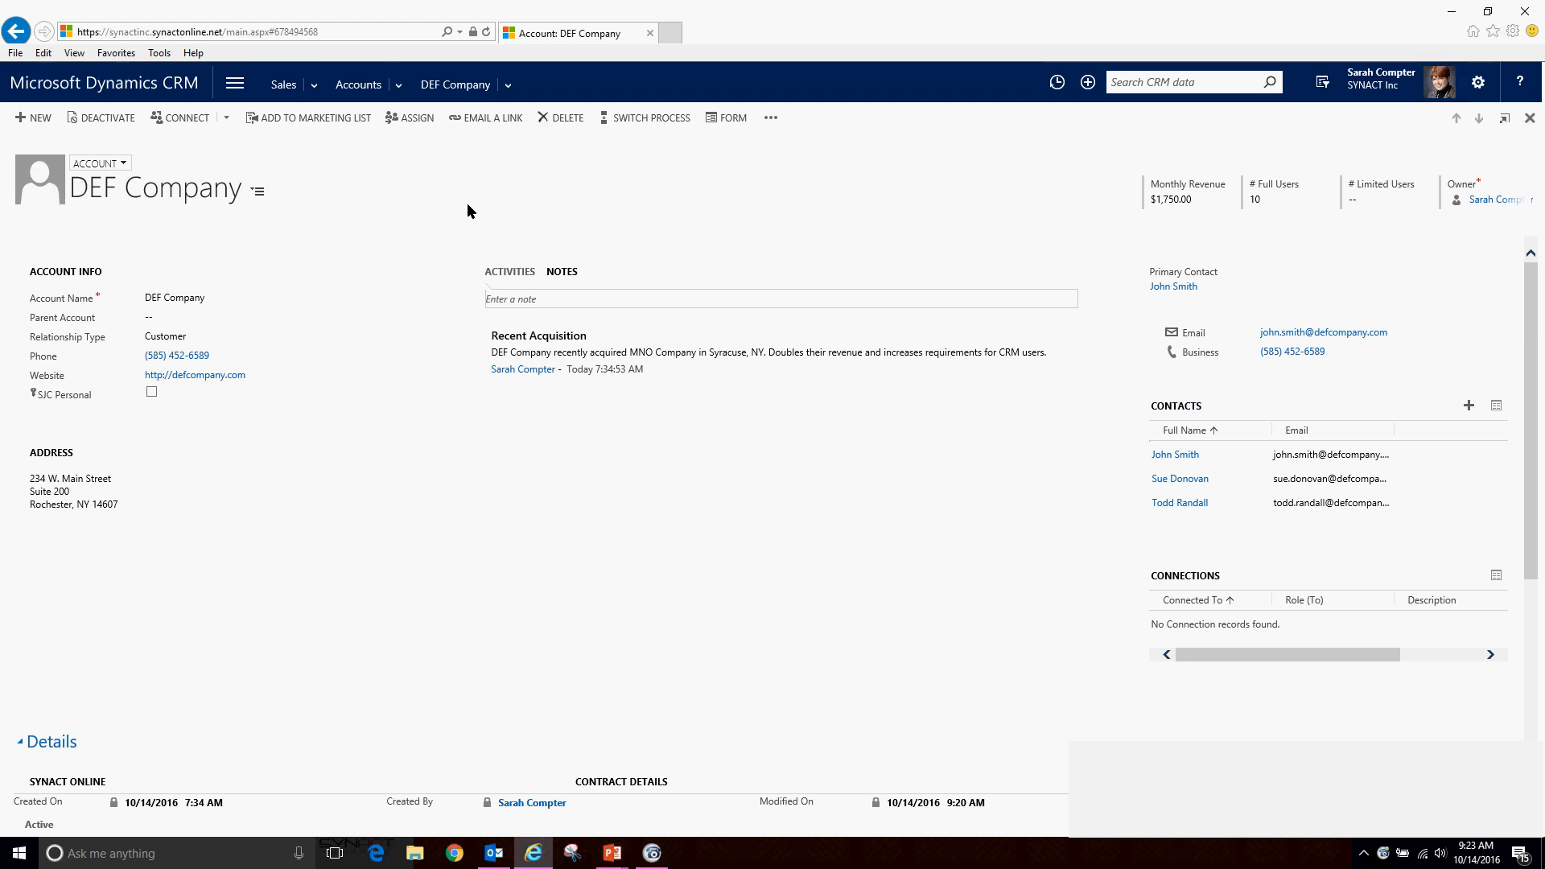
Step: Show the Open Opportunities list with a Sales Pipeline funnel chart in the Charts pane
click(314, 84)
click(114, 190)
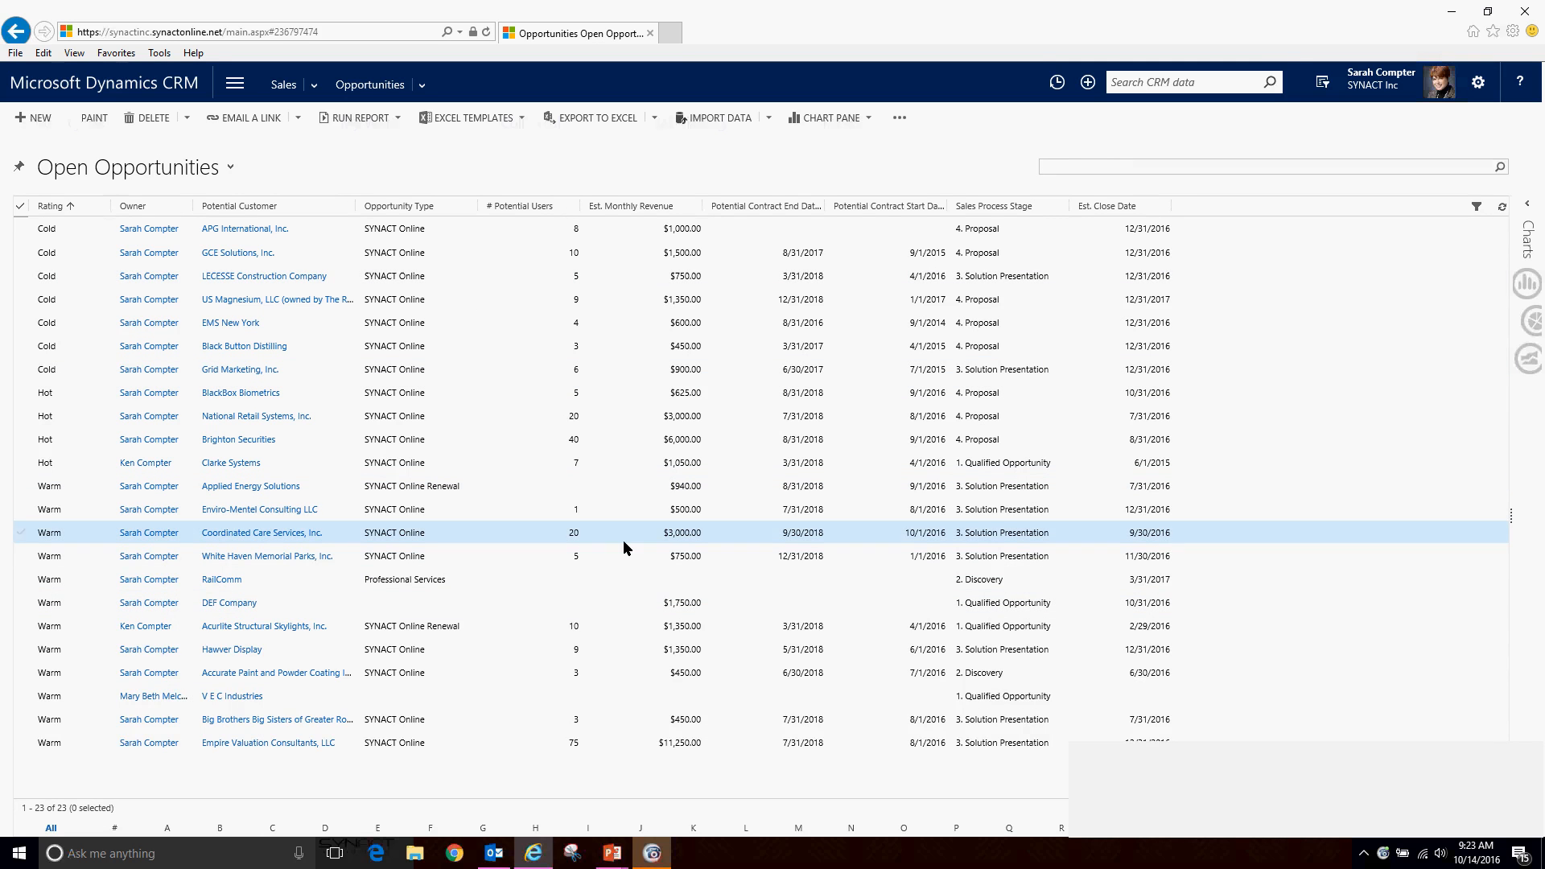
click(1529, 211)
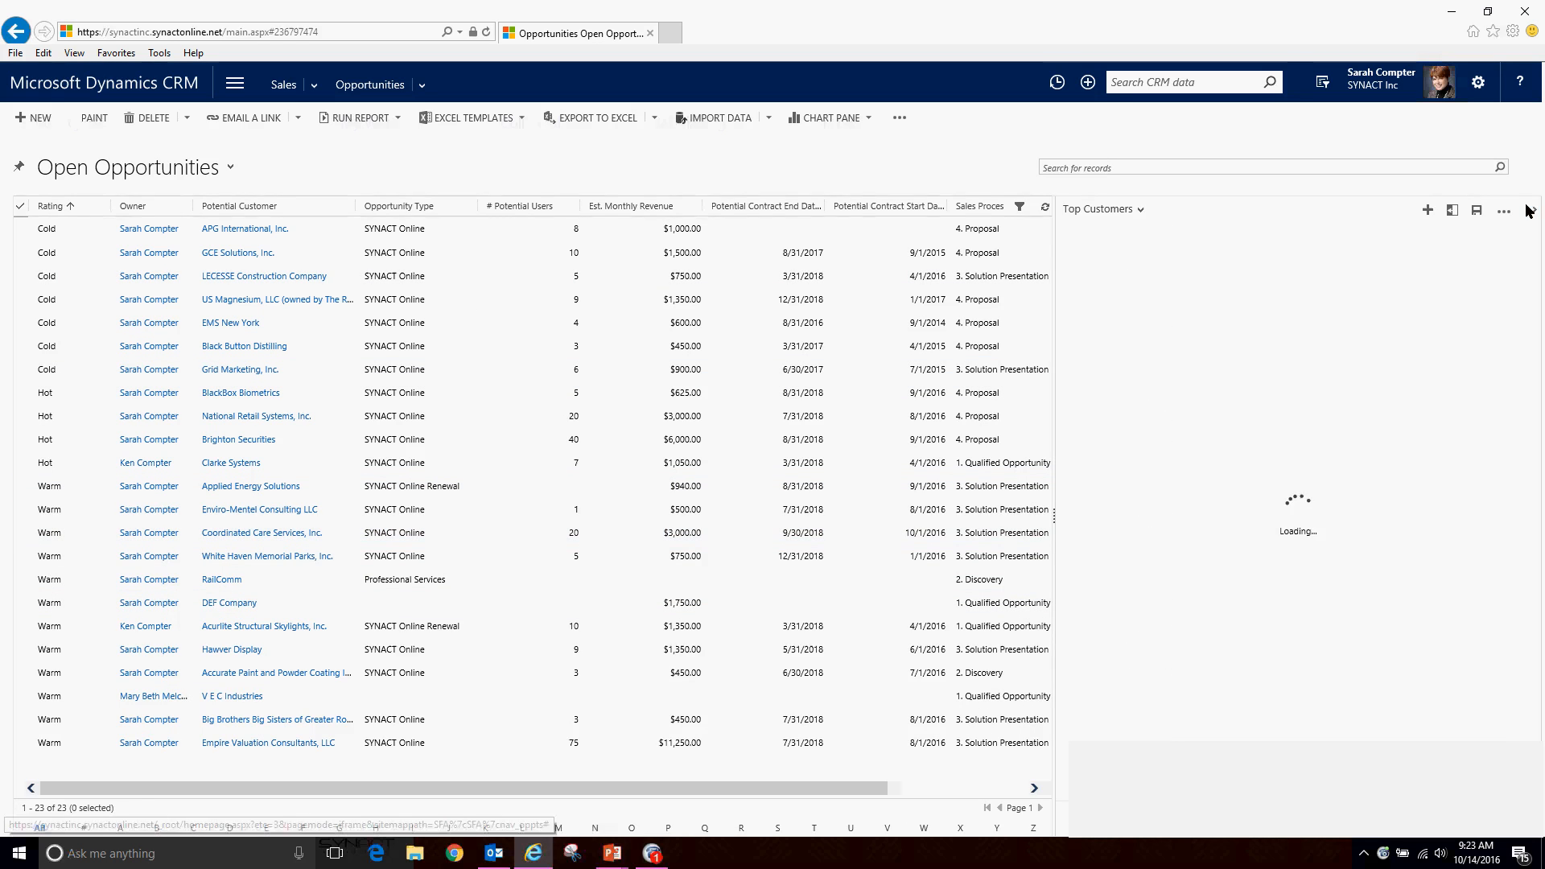
click(1135, 214)
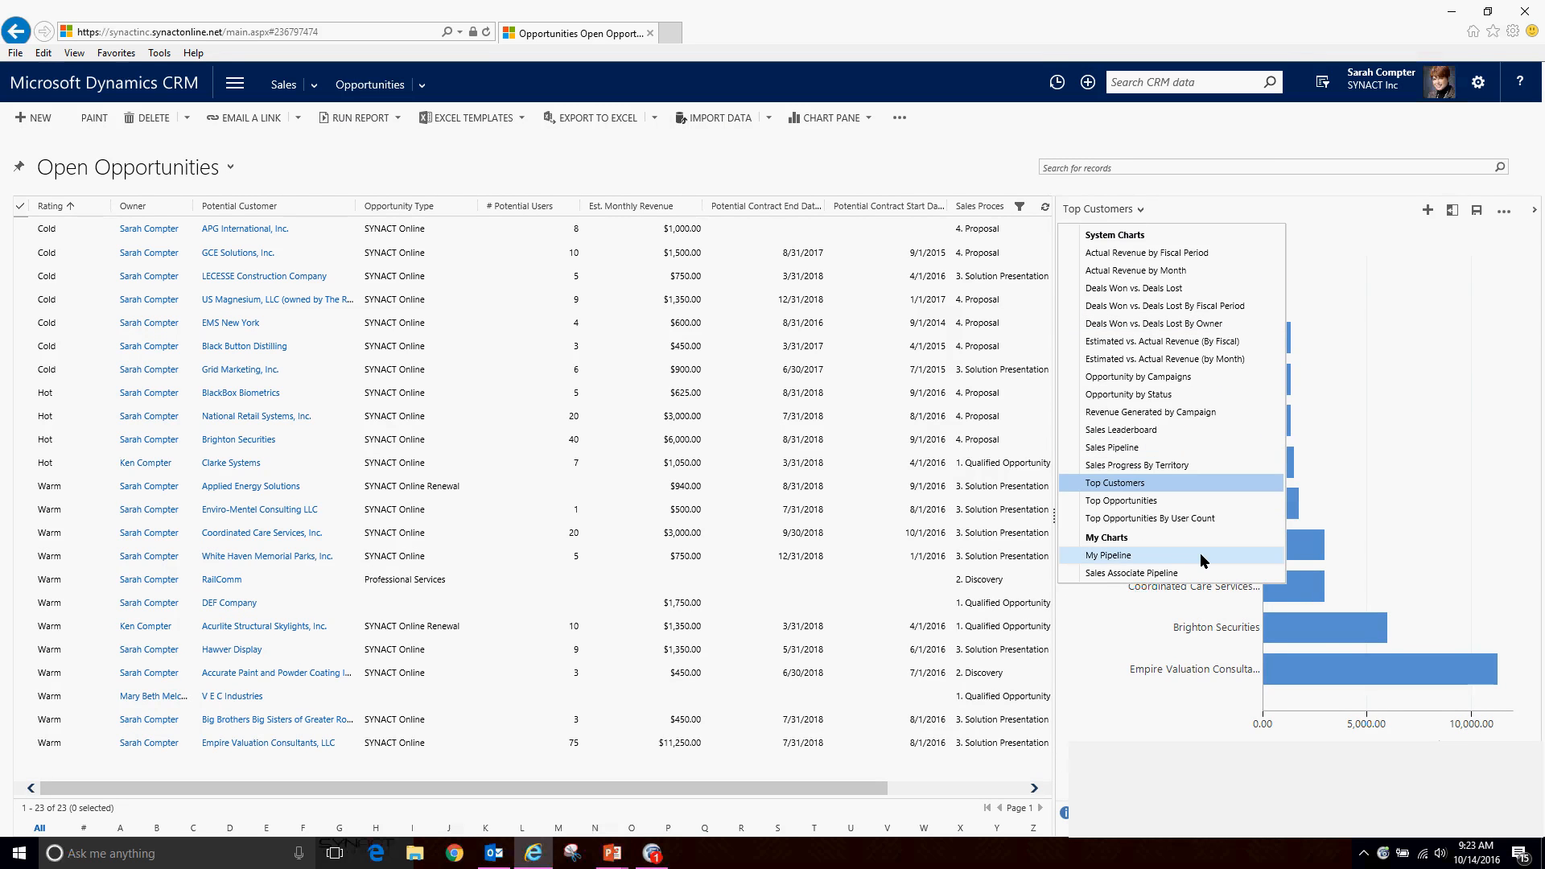
click(1178, 447)
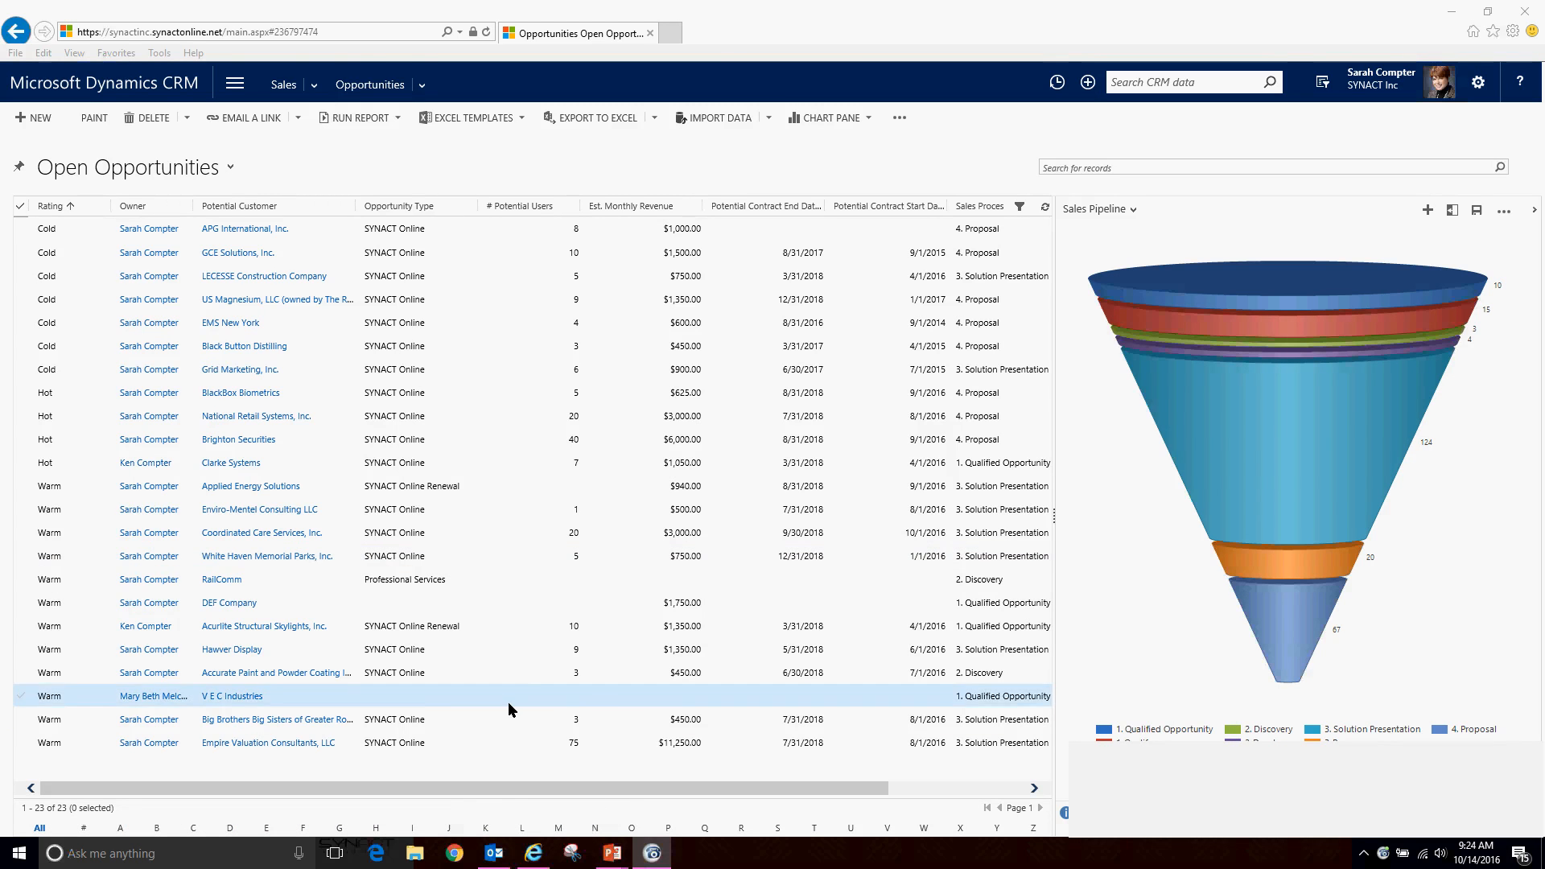
Step: Switch the opportunities list to the Closed Opportunities system view, listing 151 won and lost records
click(231, 167)
click(231, 168)
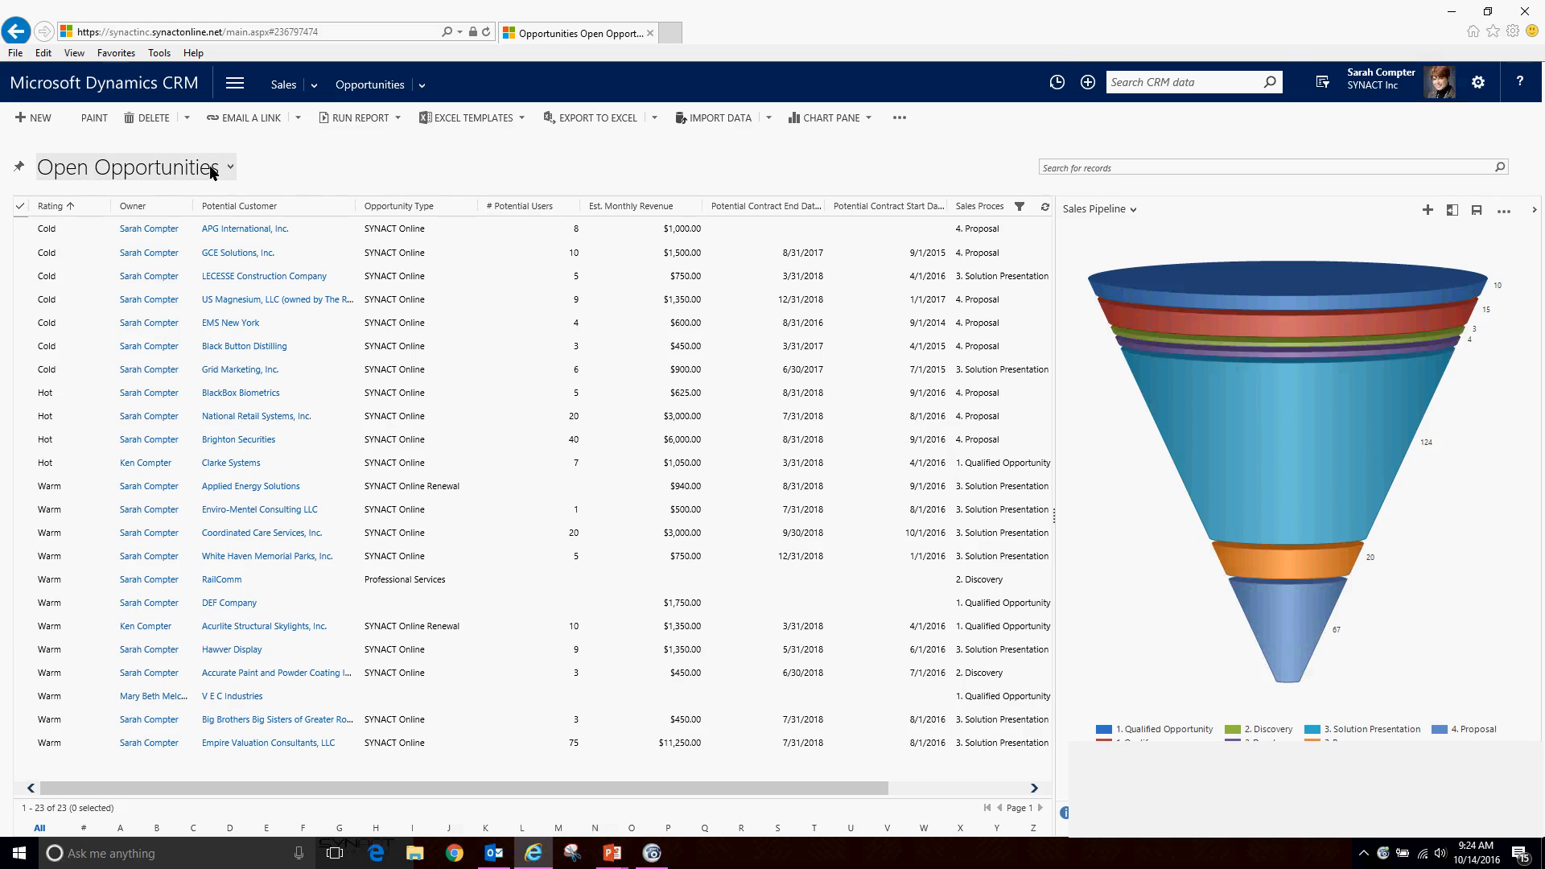
click(231, 167)
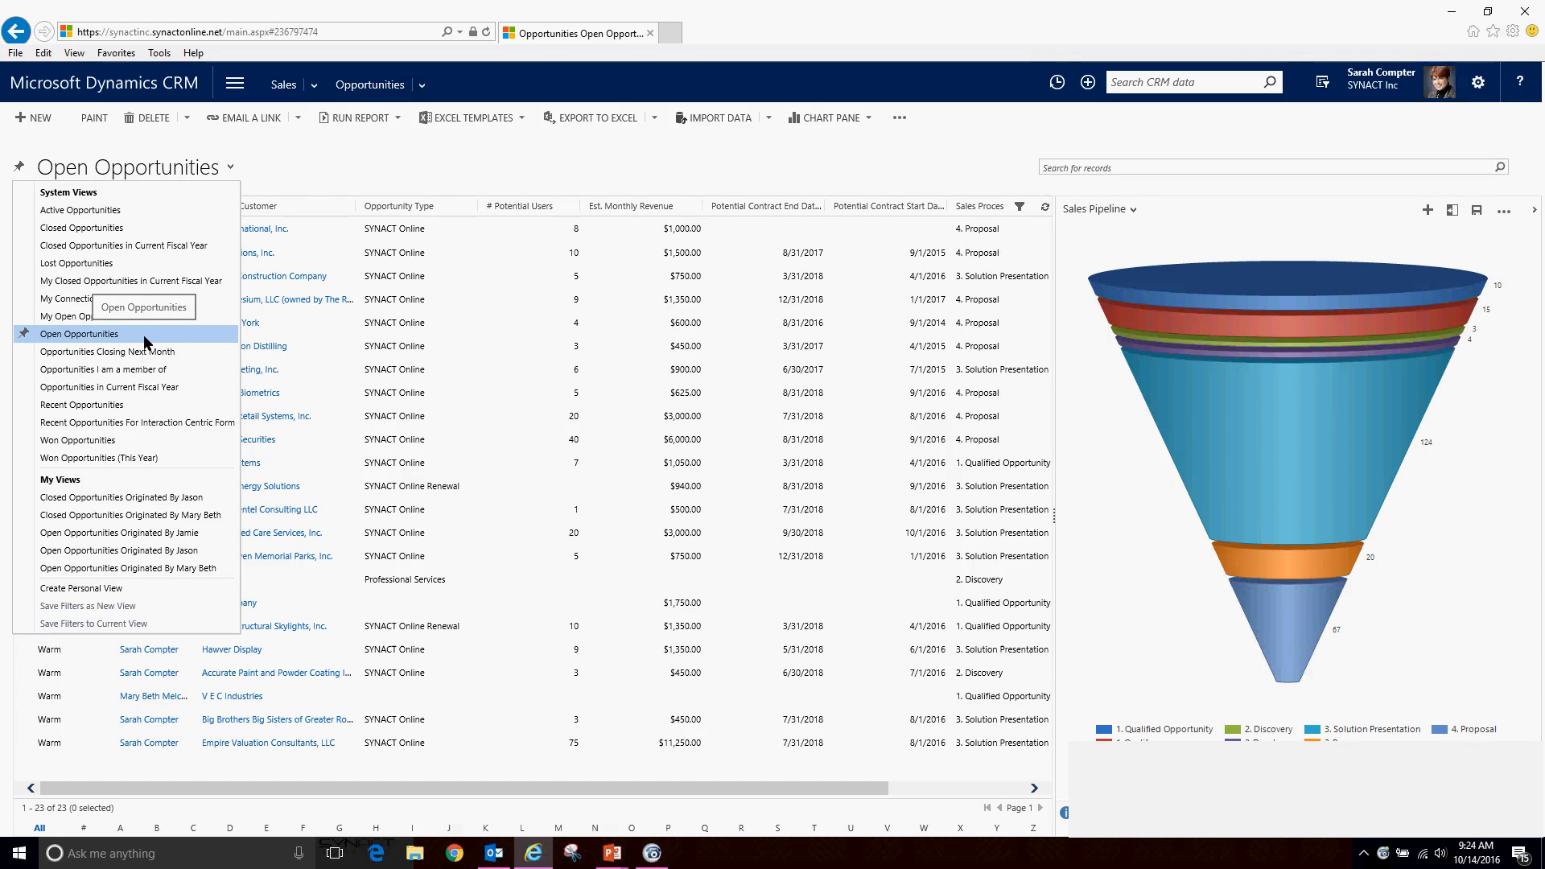
click(133, 230)
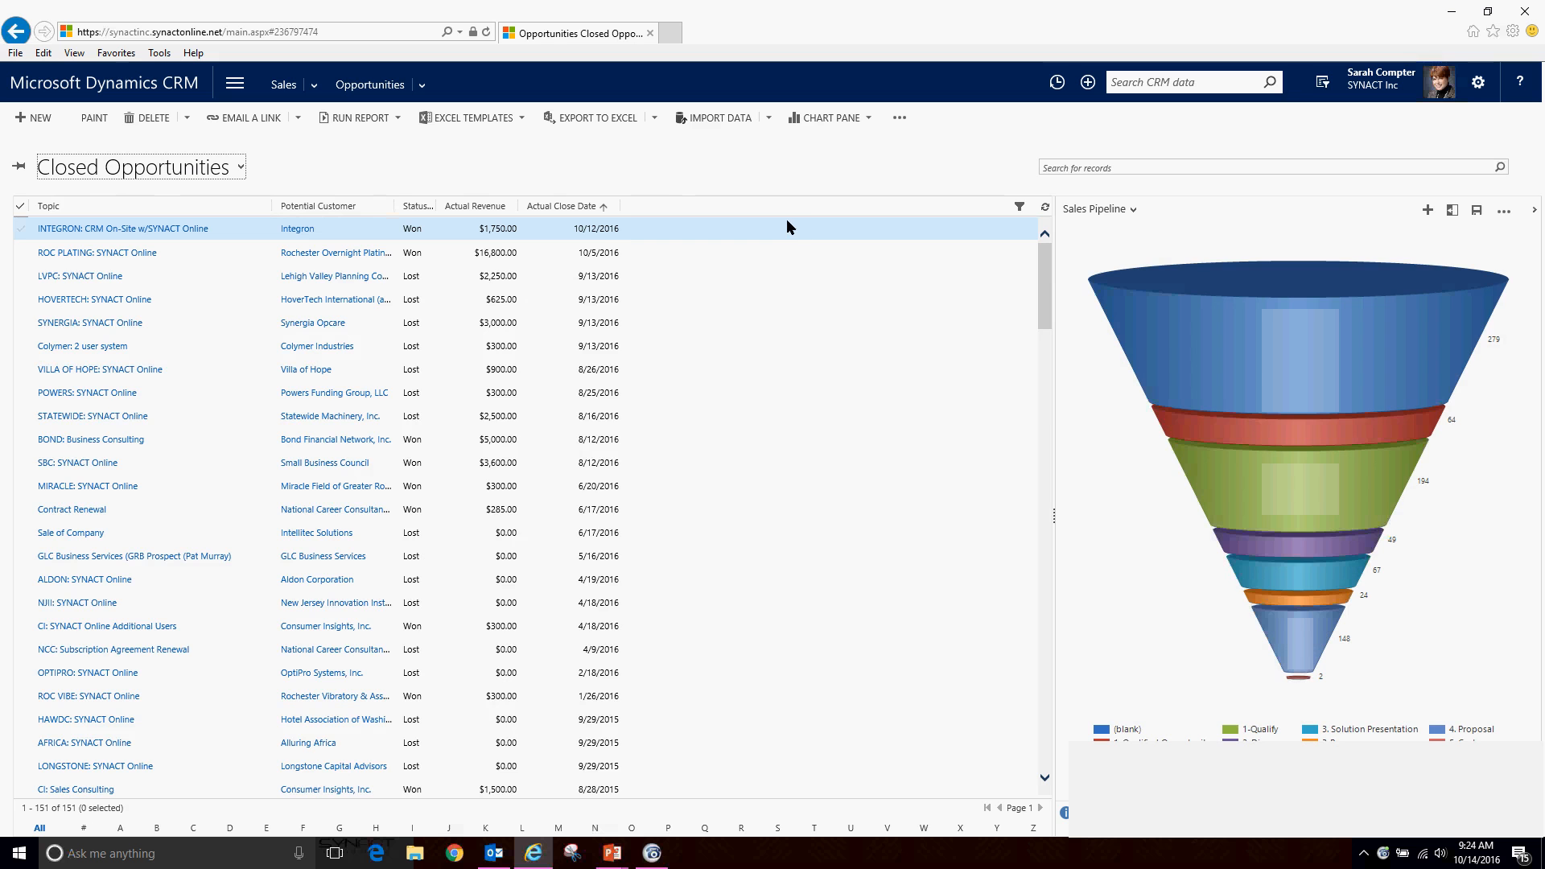
scroll(282, 716, down, 20)
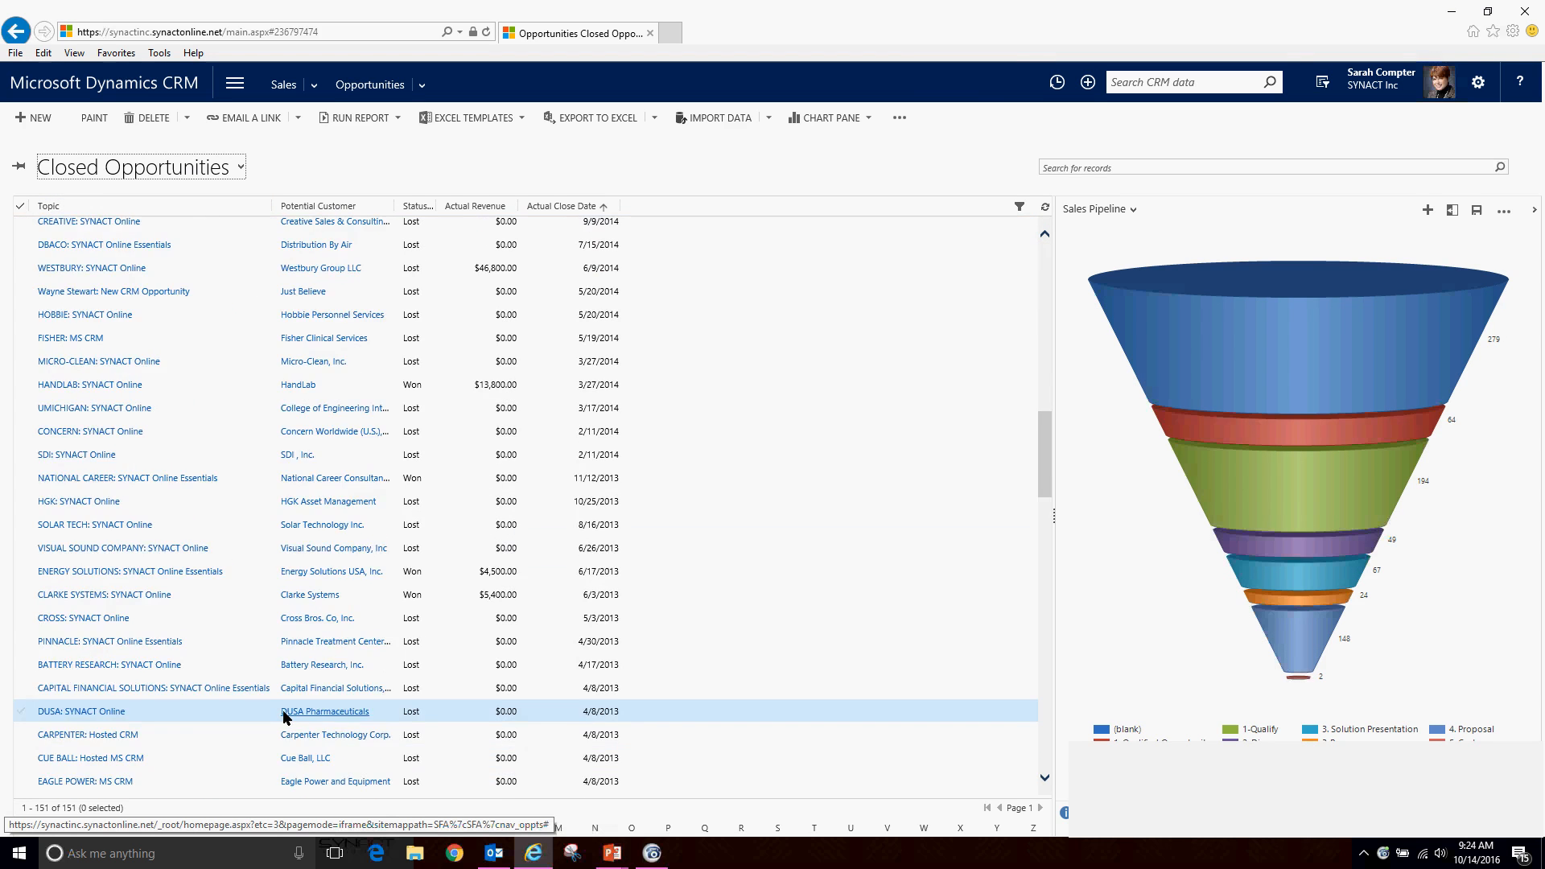
scroll(283, 715, up, 20)
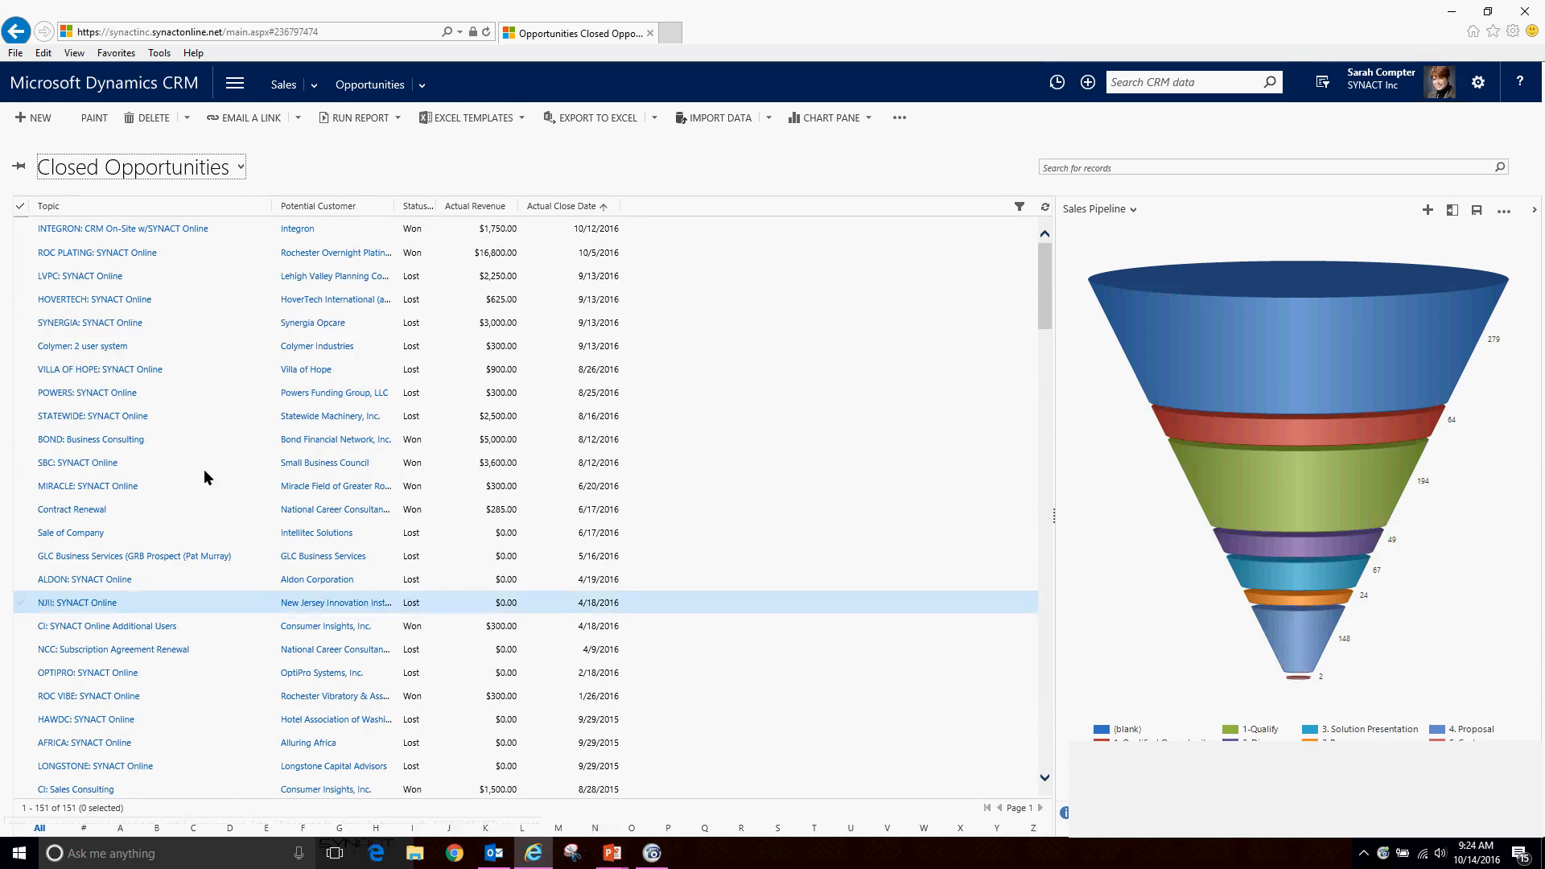
click(233, 167)
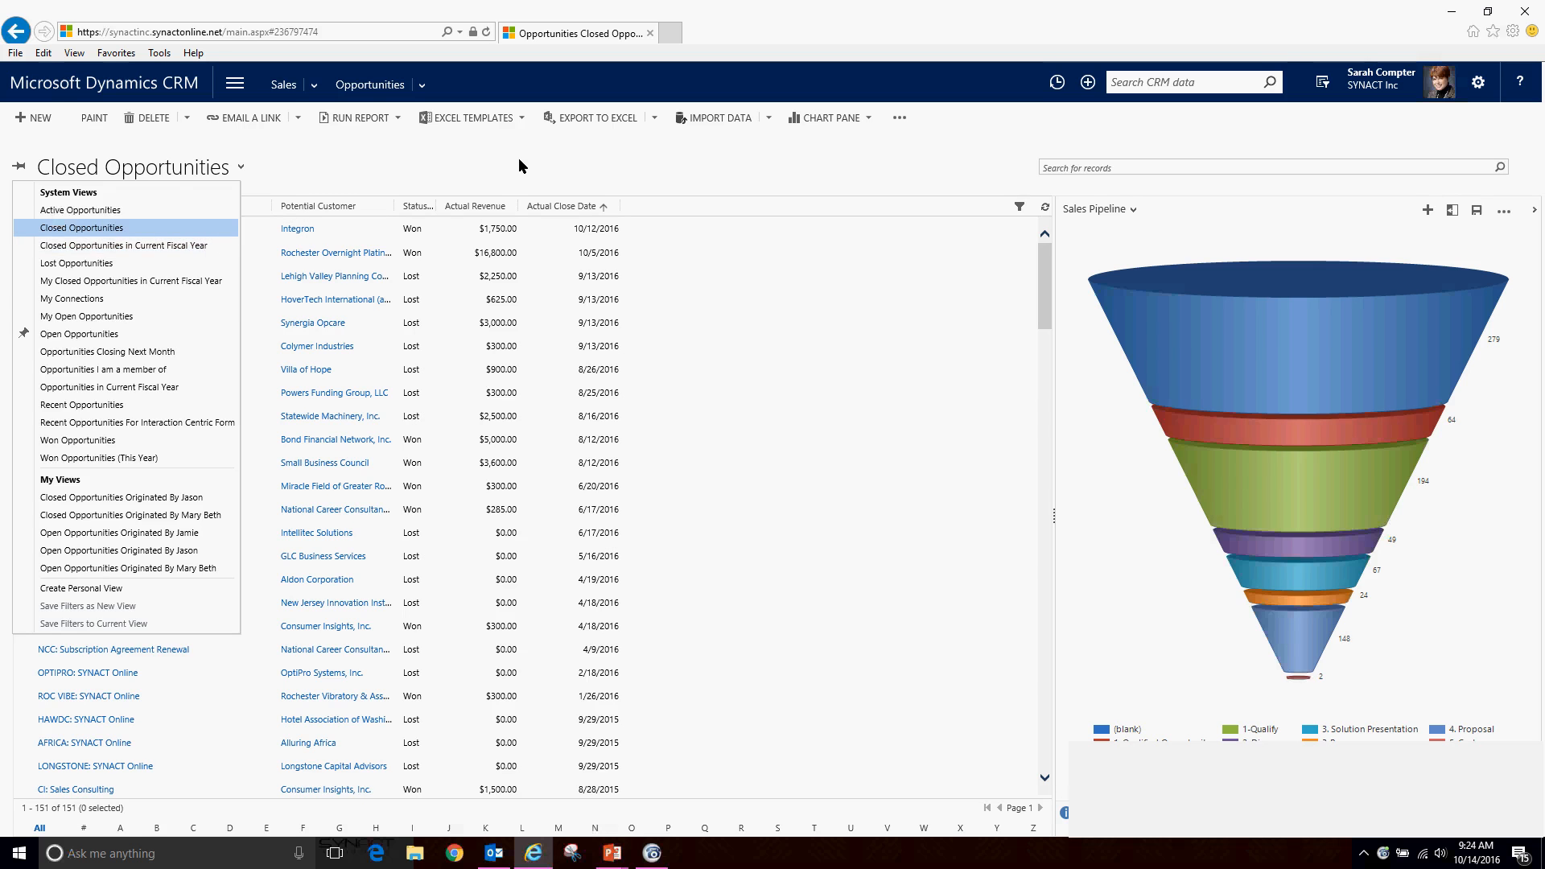
click(112, 140)
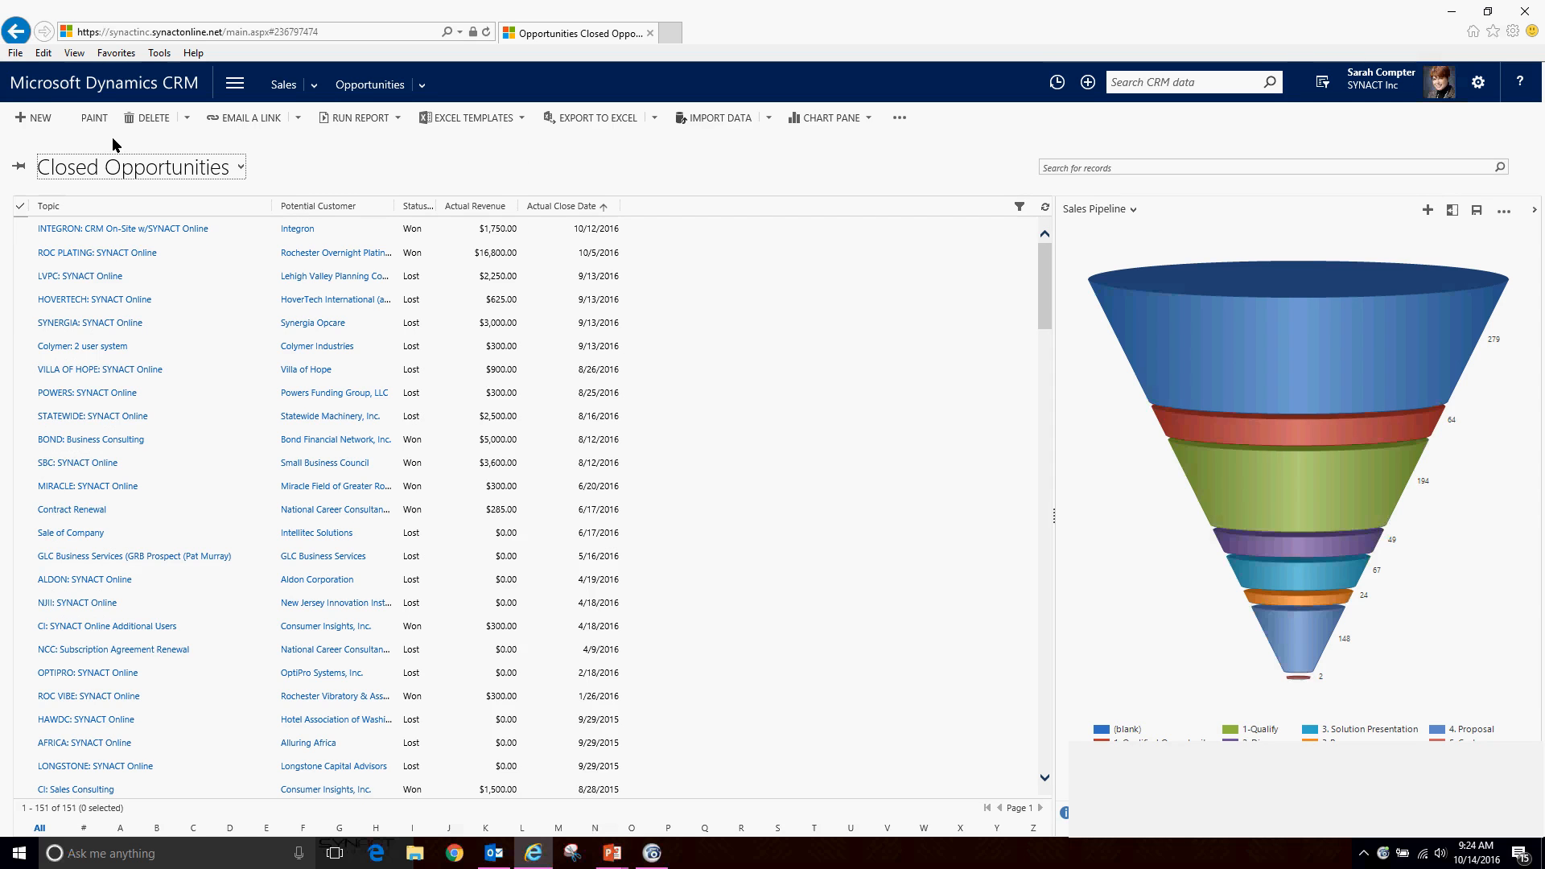
click(210, 167)
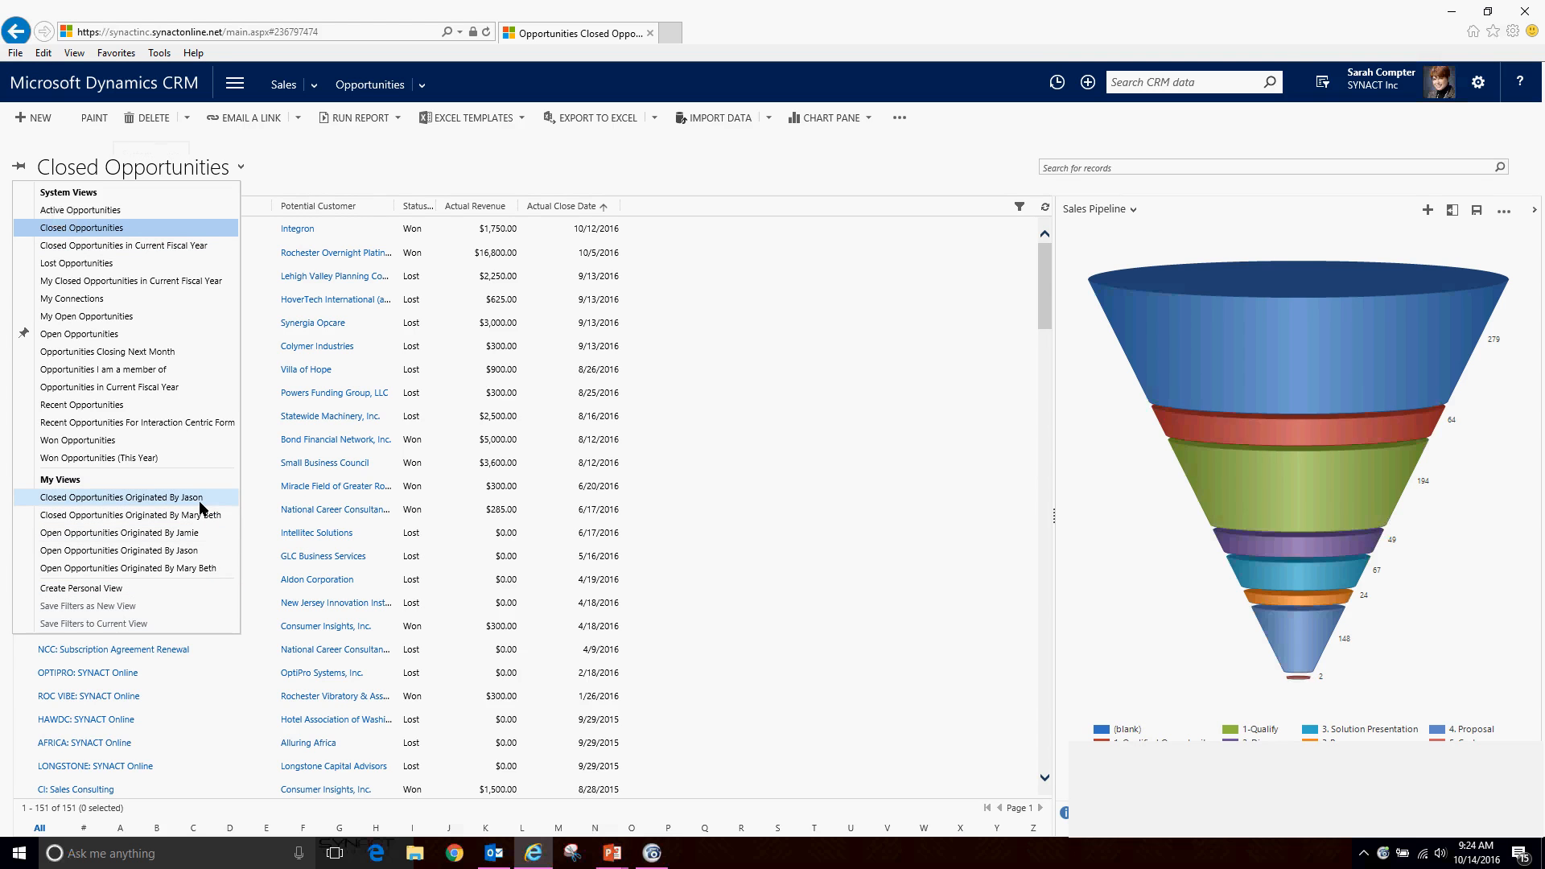
click(383, 176)
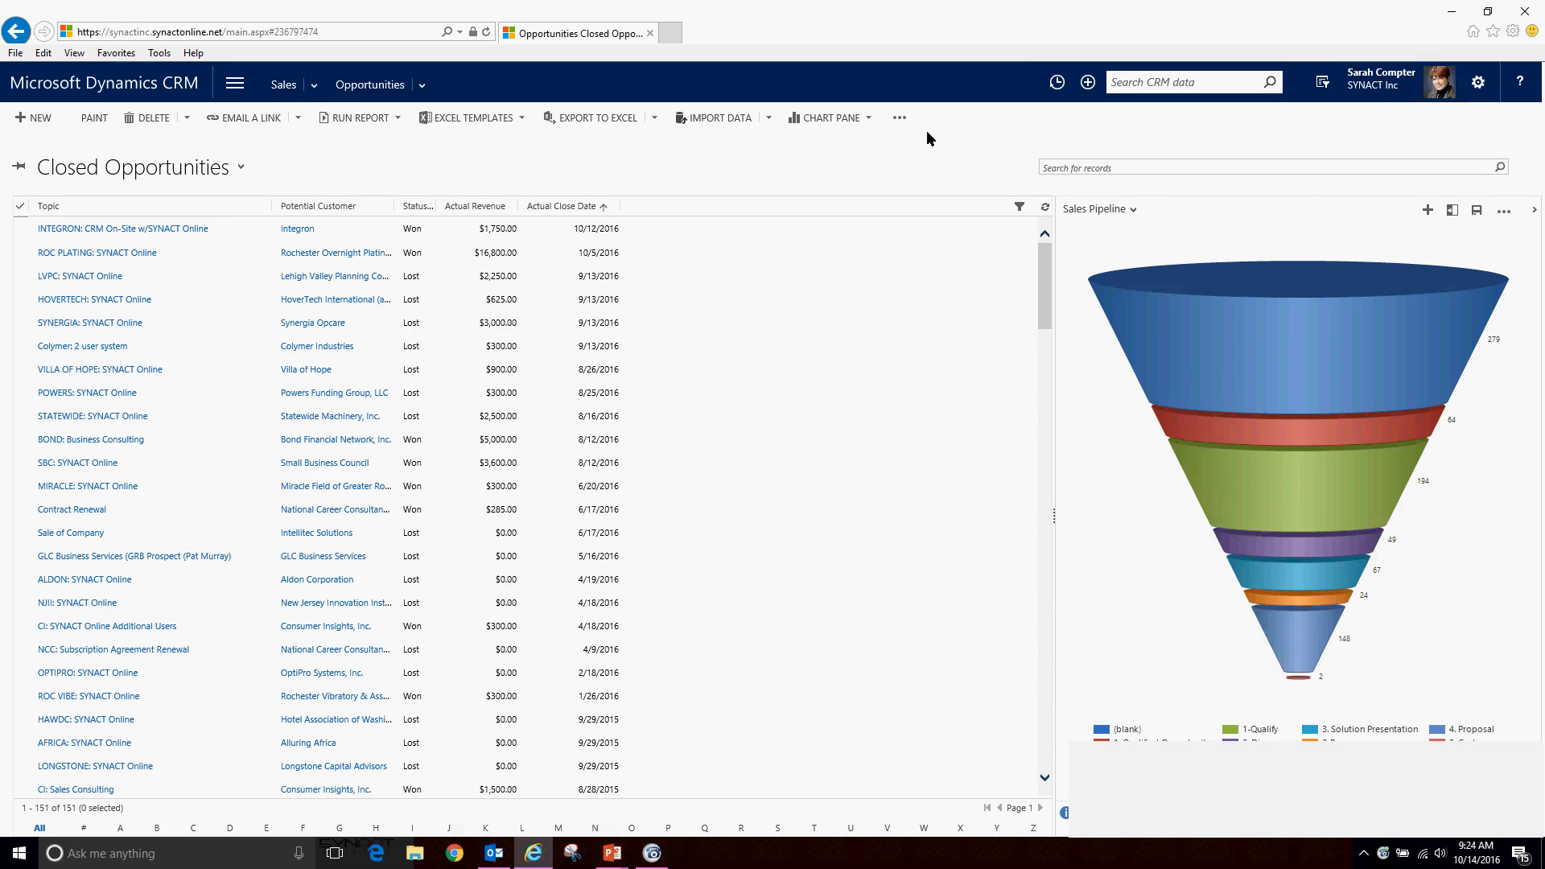
Step: Open Advanced Find in an enlarged window and set Look for to Accounts
click(1331, 78)
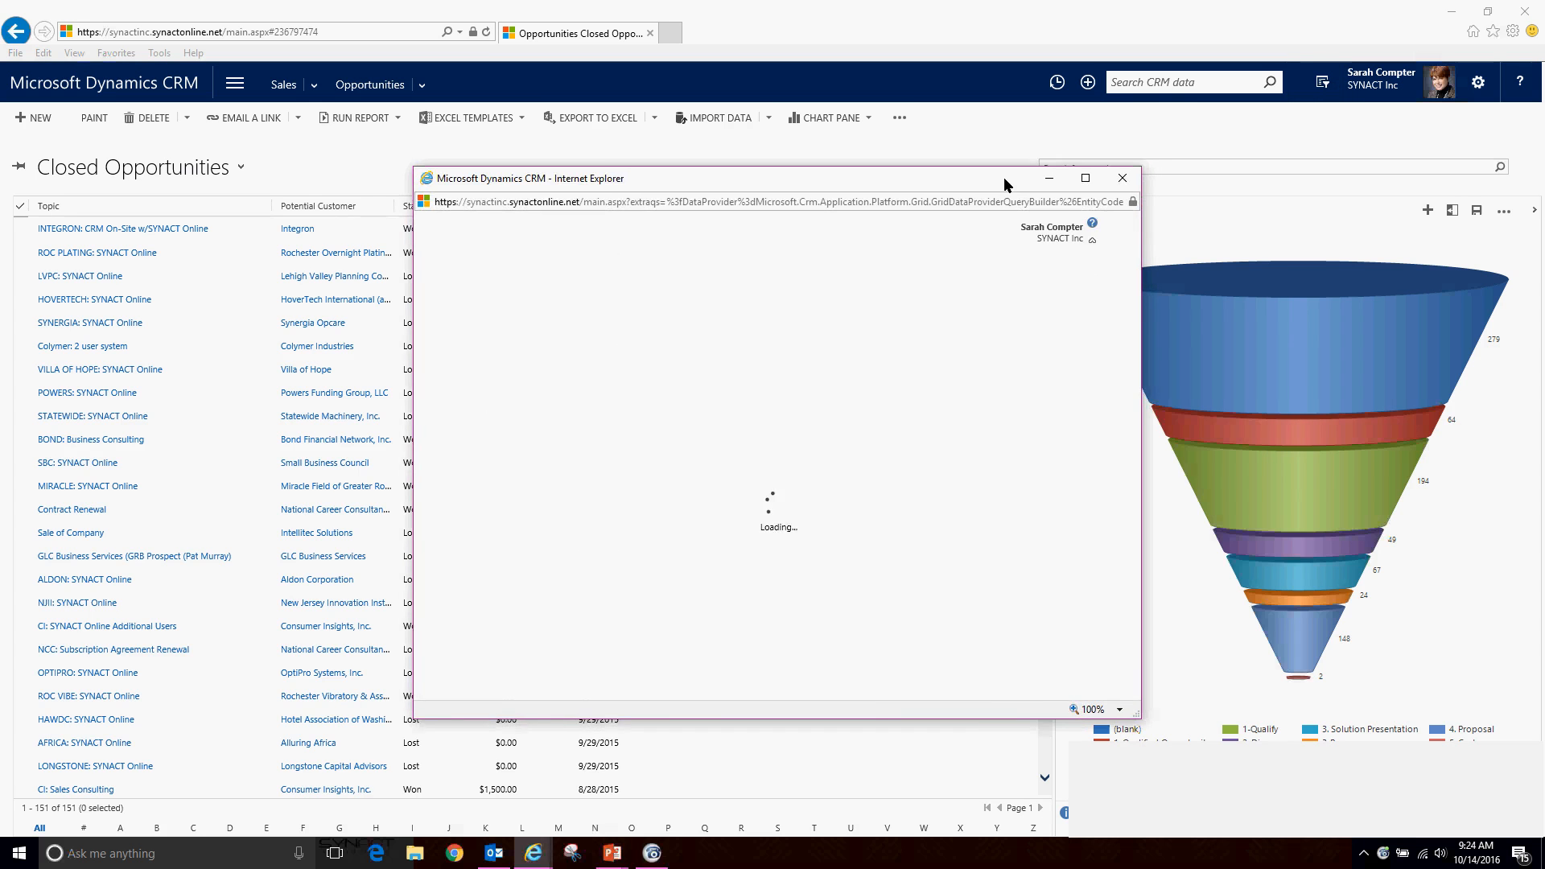
drag(1003, 180, 807, 125)
drag(943, 655, 1166, 730)
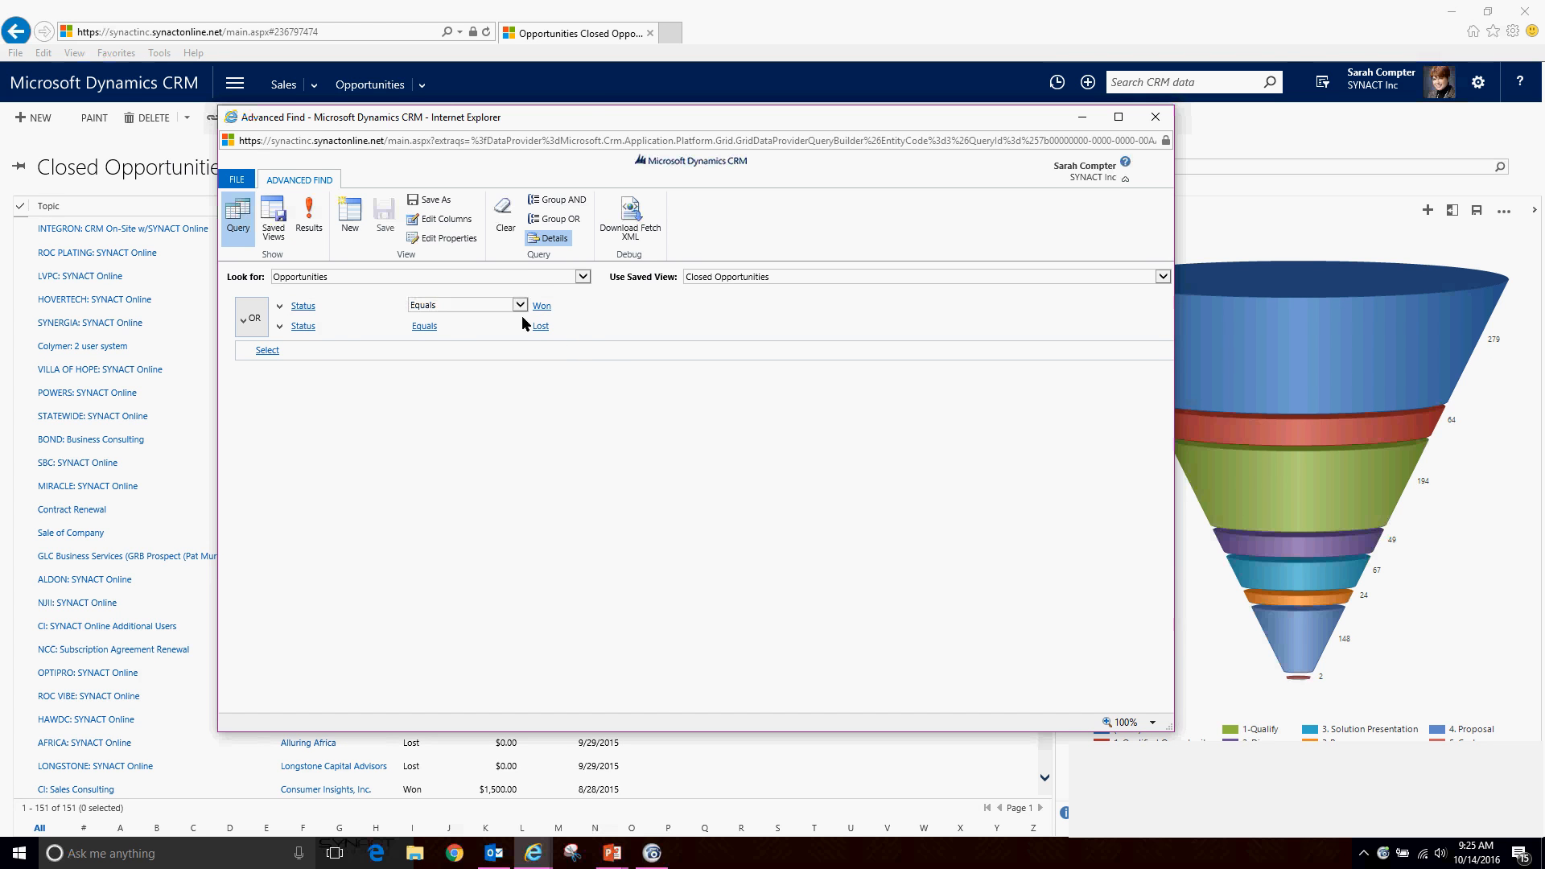
click(489, 276)
scroll(483, 313, up, 3)
scroll(481, 306, up, 10)
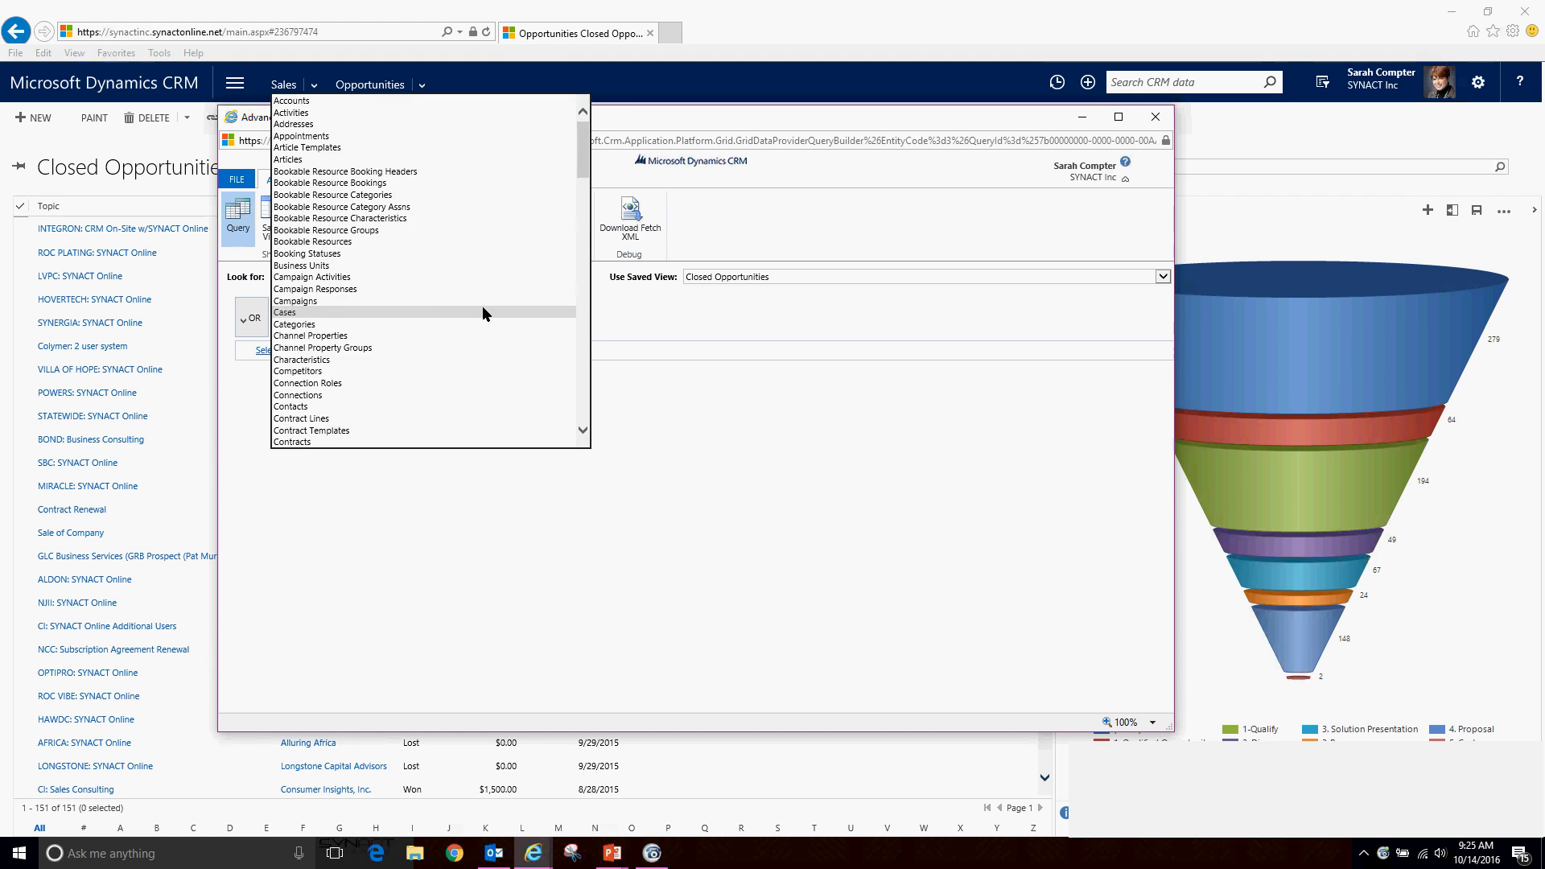
key(Return)
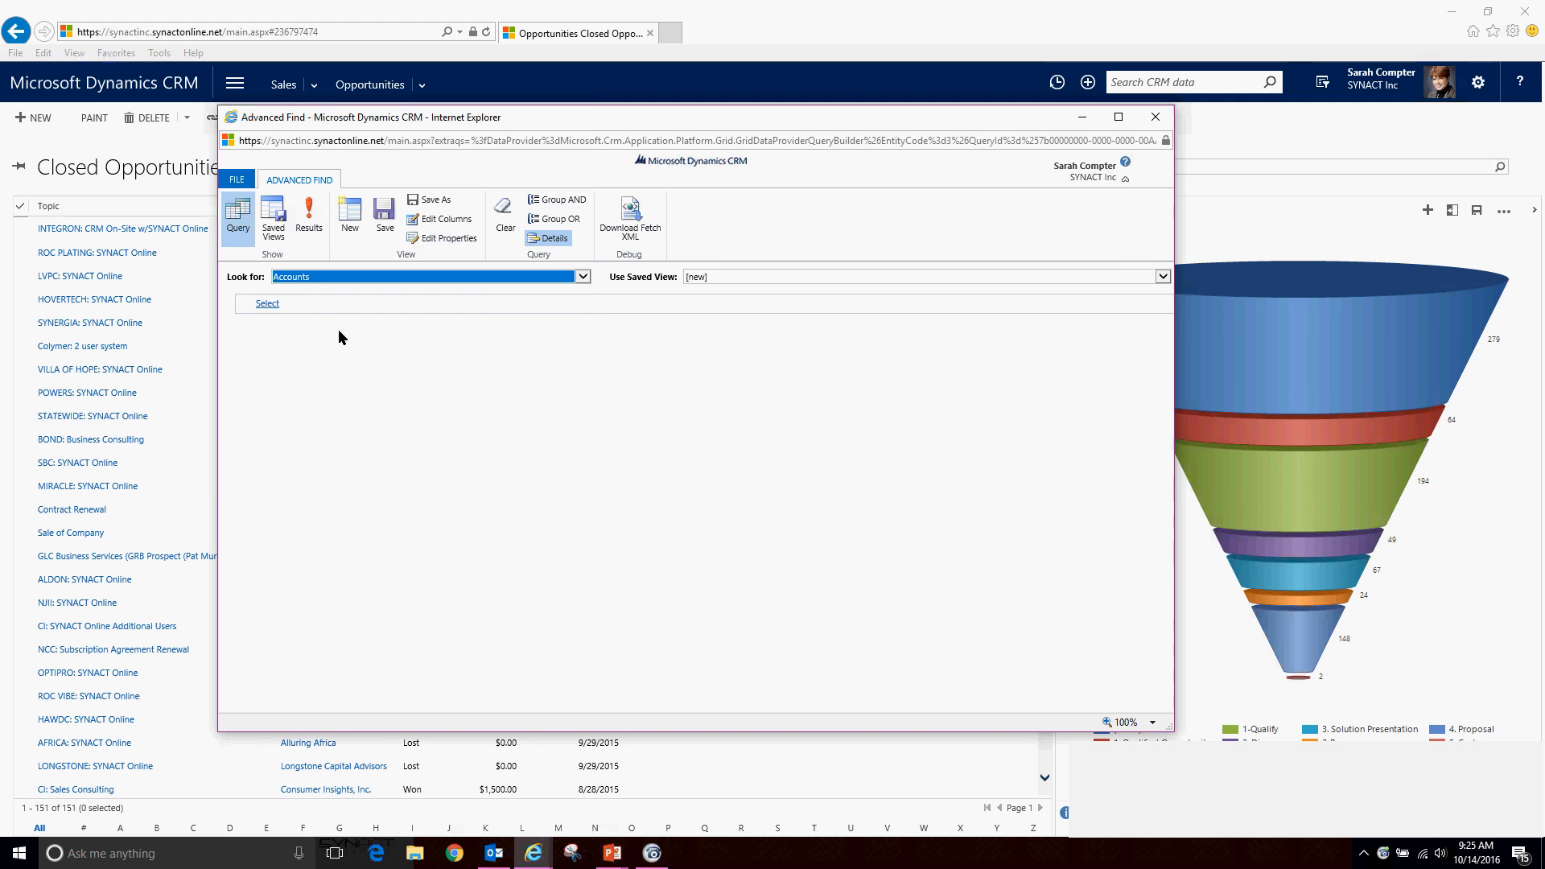
Step: Add the condition Address 1: City equals Rochester and show the 44 matching accounts
click(314, 302)
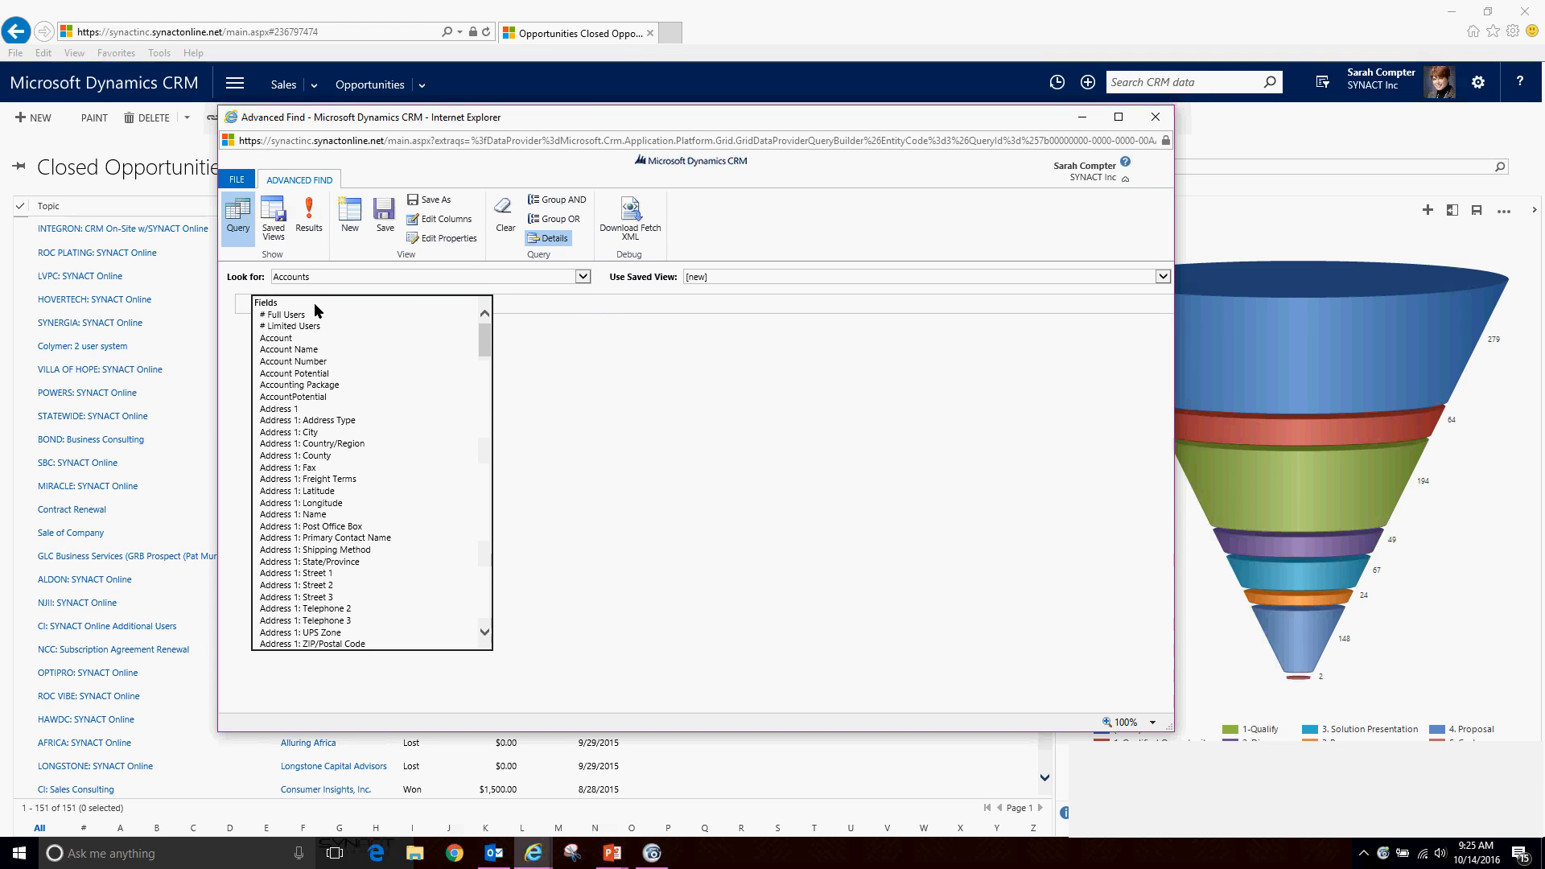
click(374, 432)
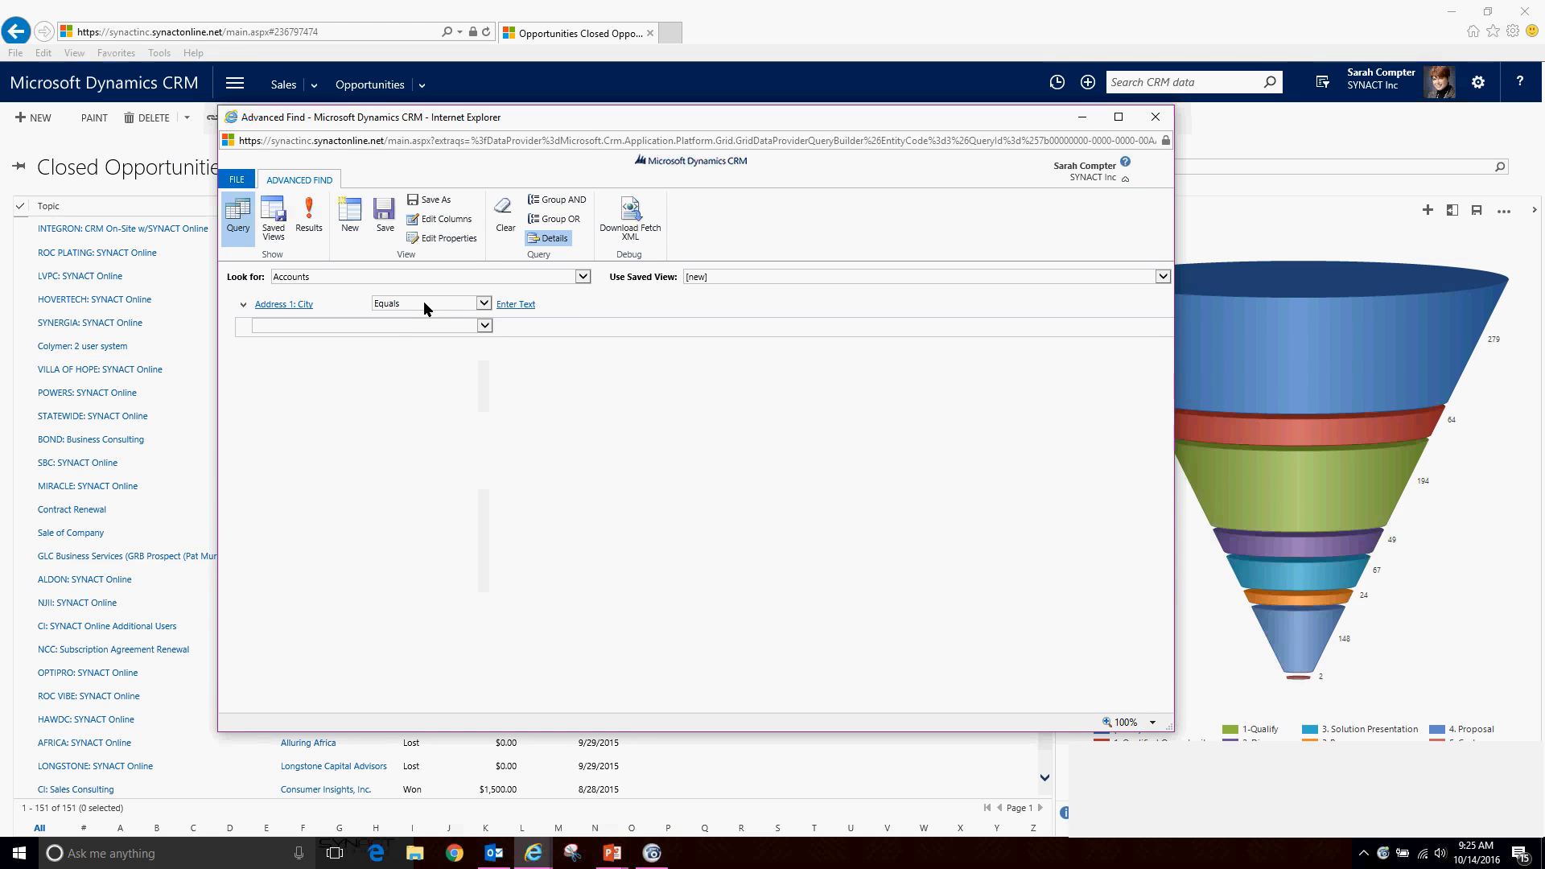
click(515, 304)
text(Rochester)
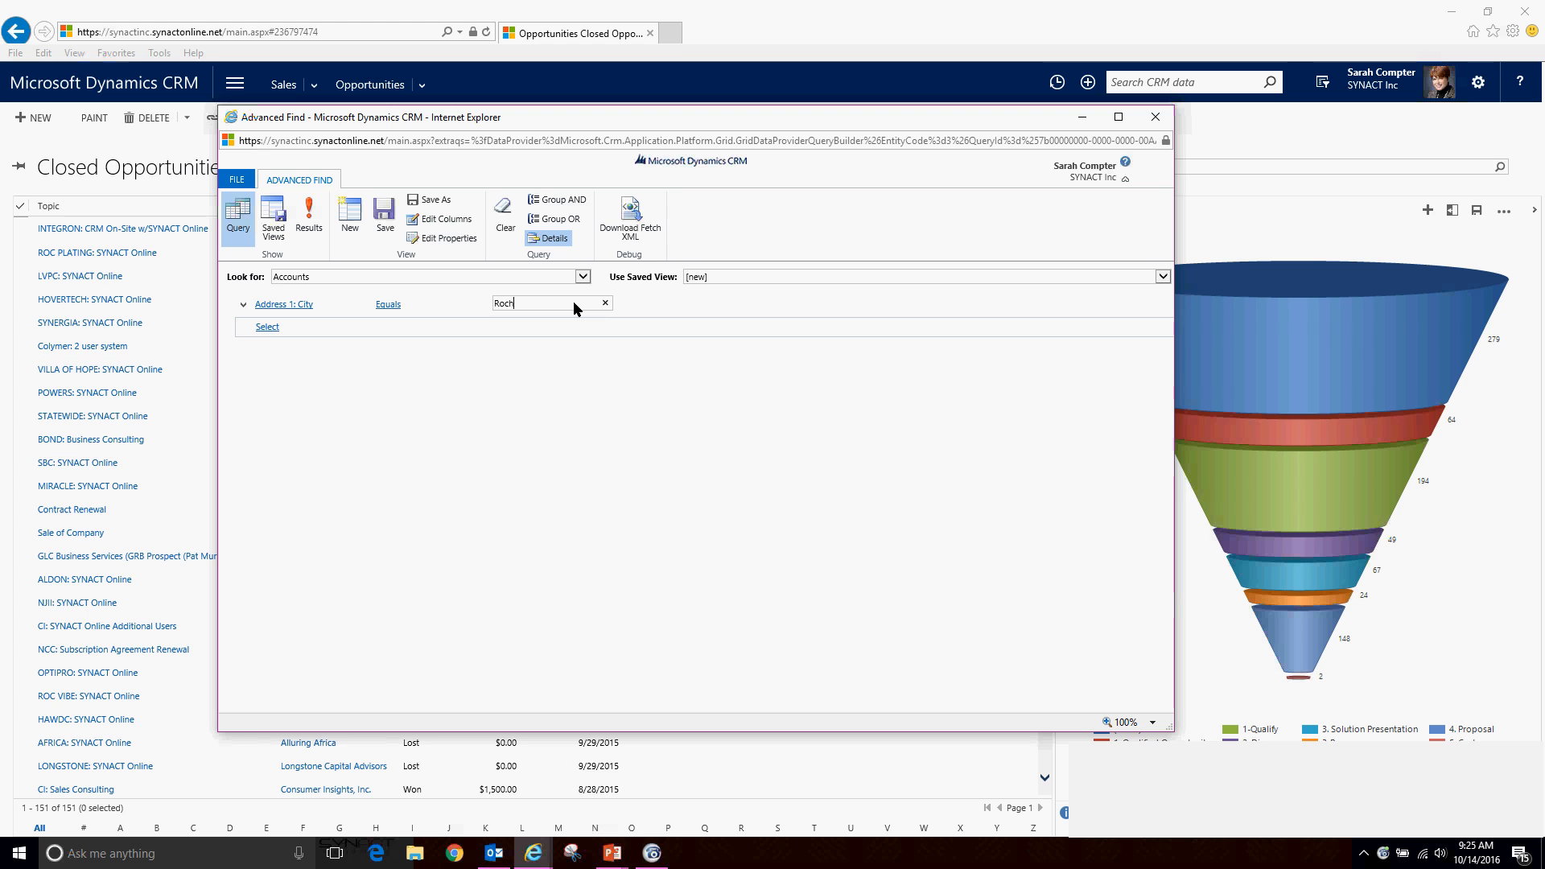
click(310, 217)
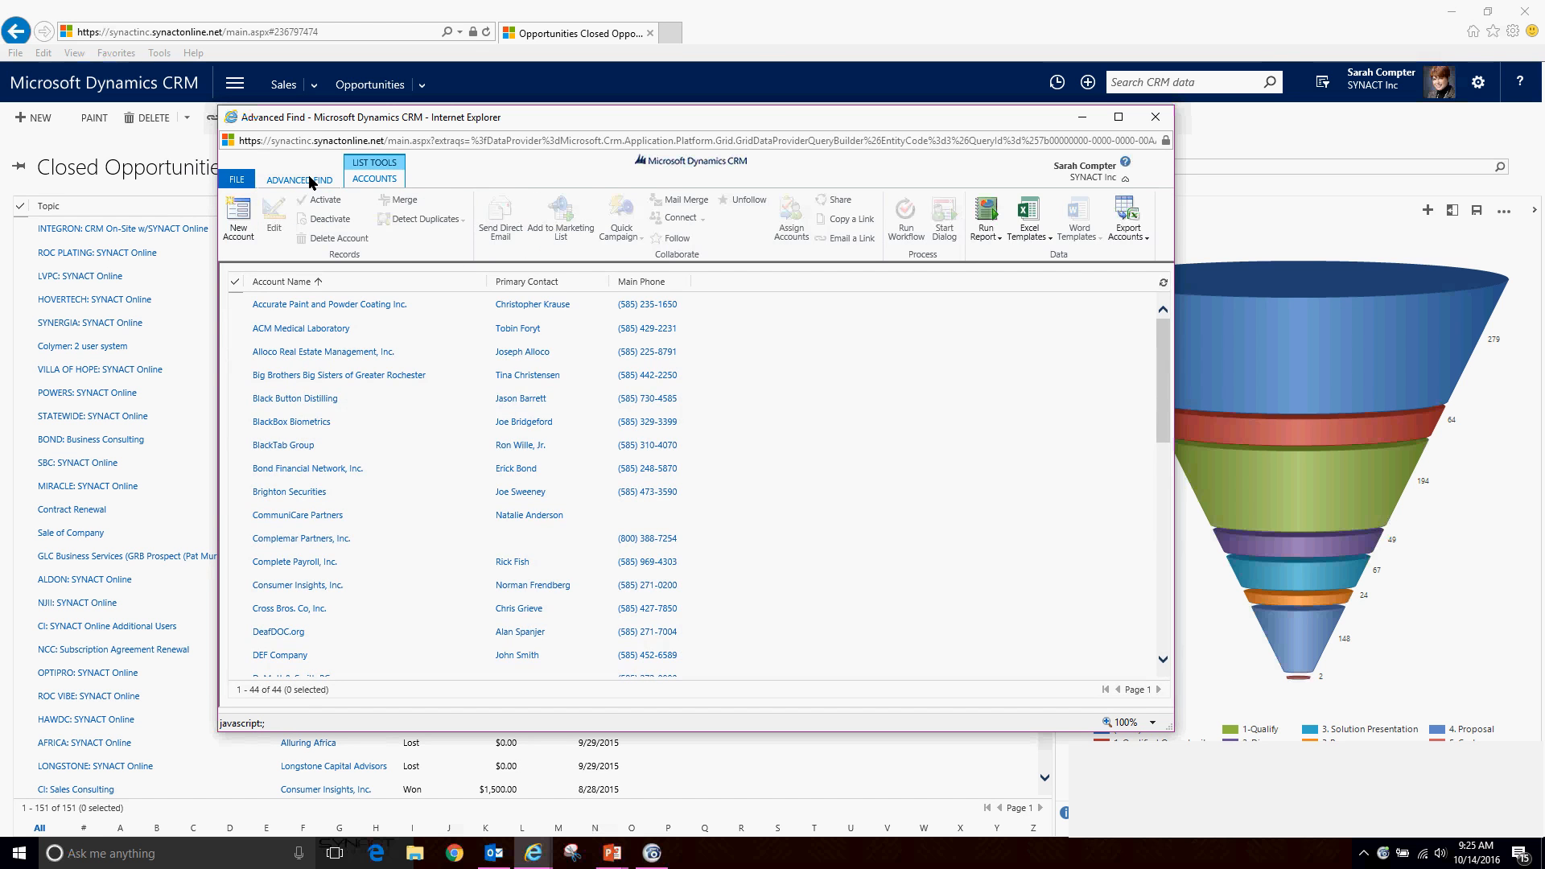
Step: Add a Relationship Type condition matching Referral Source or Partner to the Rochester query
click(311, 182)
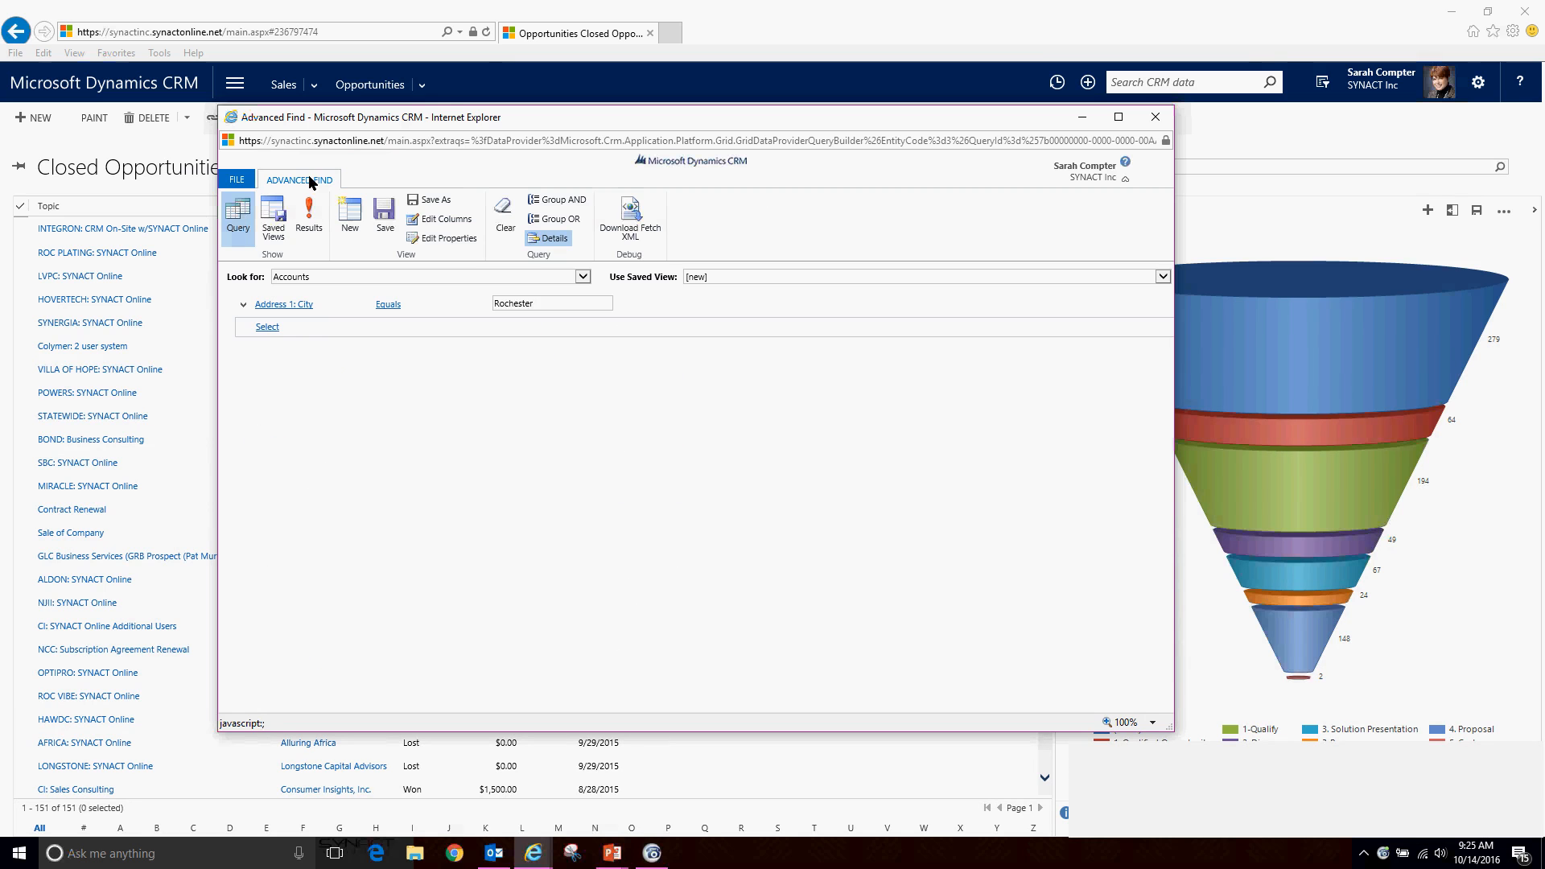
click(304, 327)
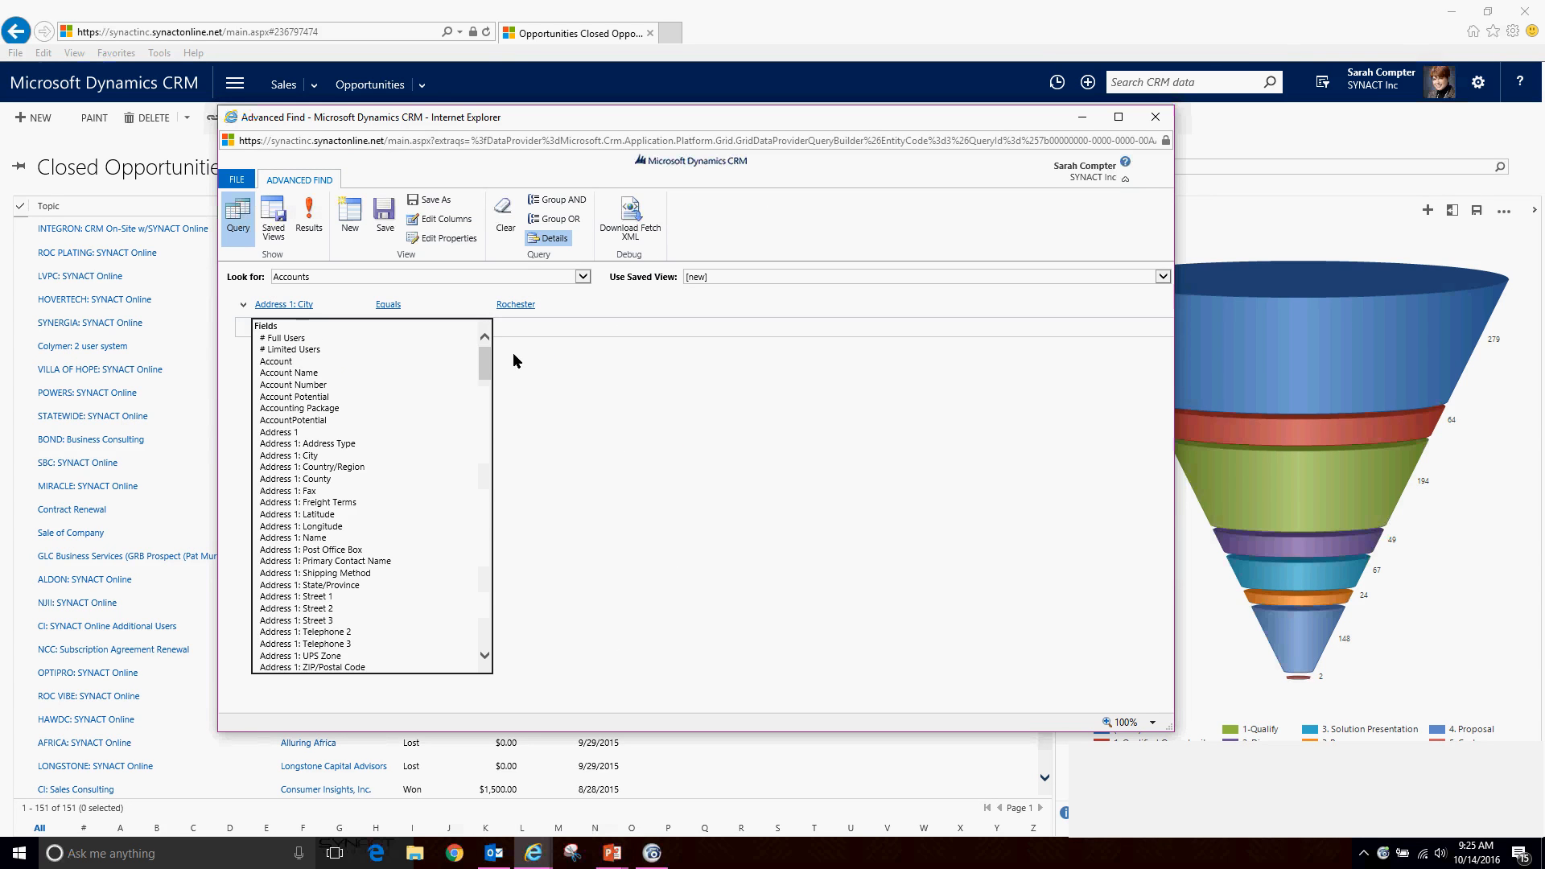
scroll(430, 430, down, 20)
scroll(431, 436, down, 20)
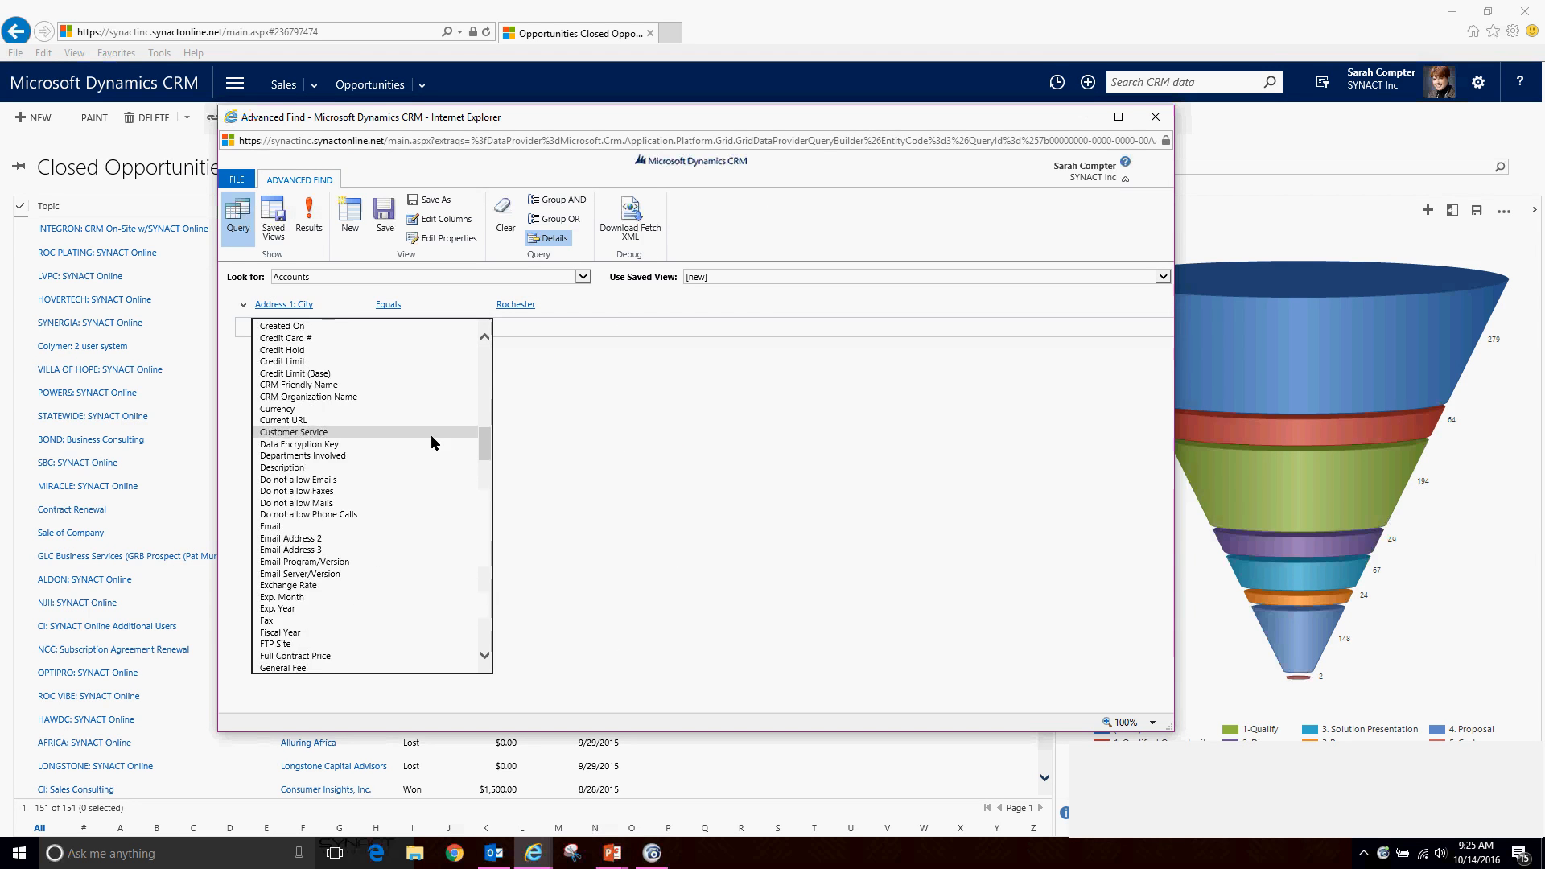
scroll(428, 451, down, 8)
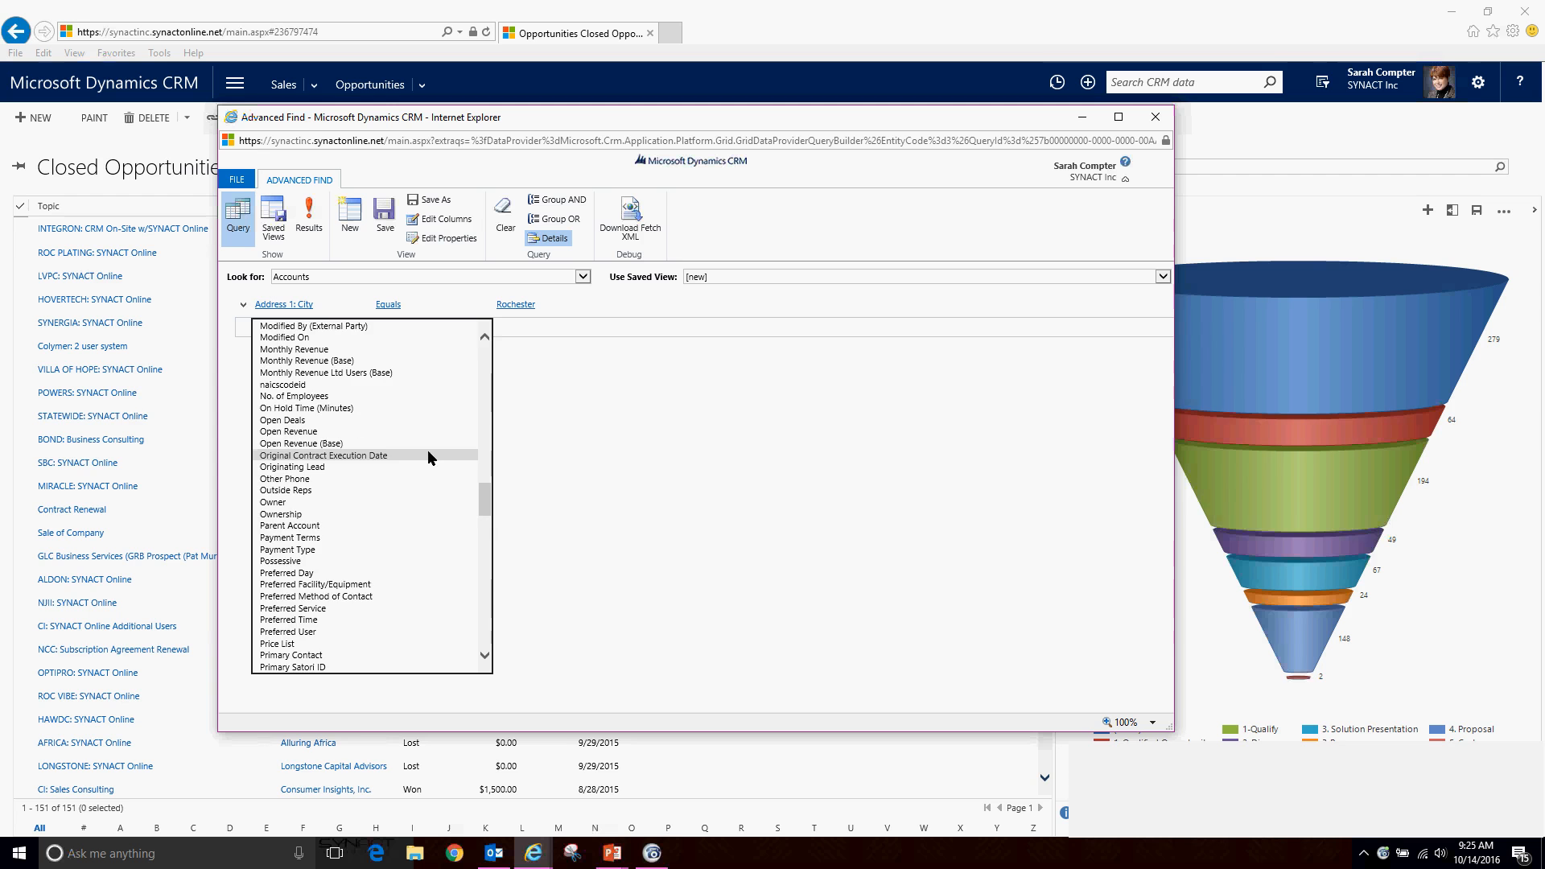
click(418, 550)
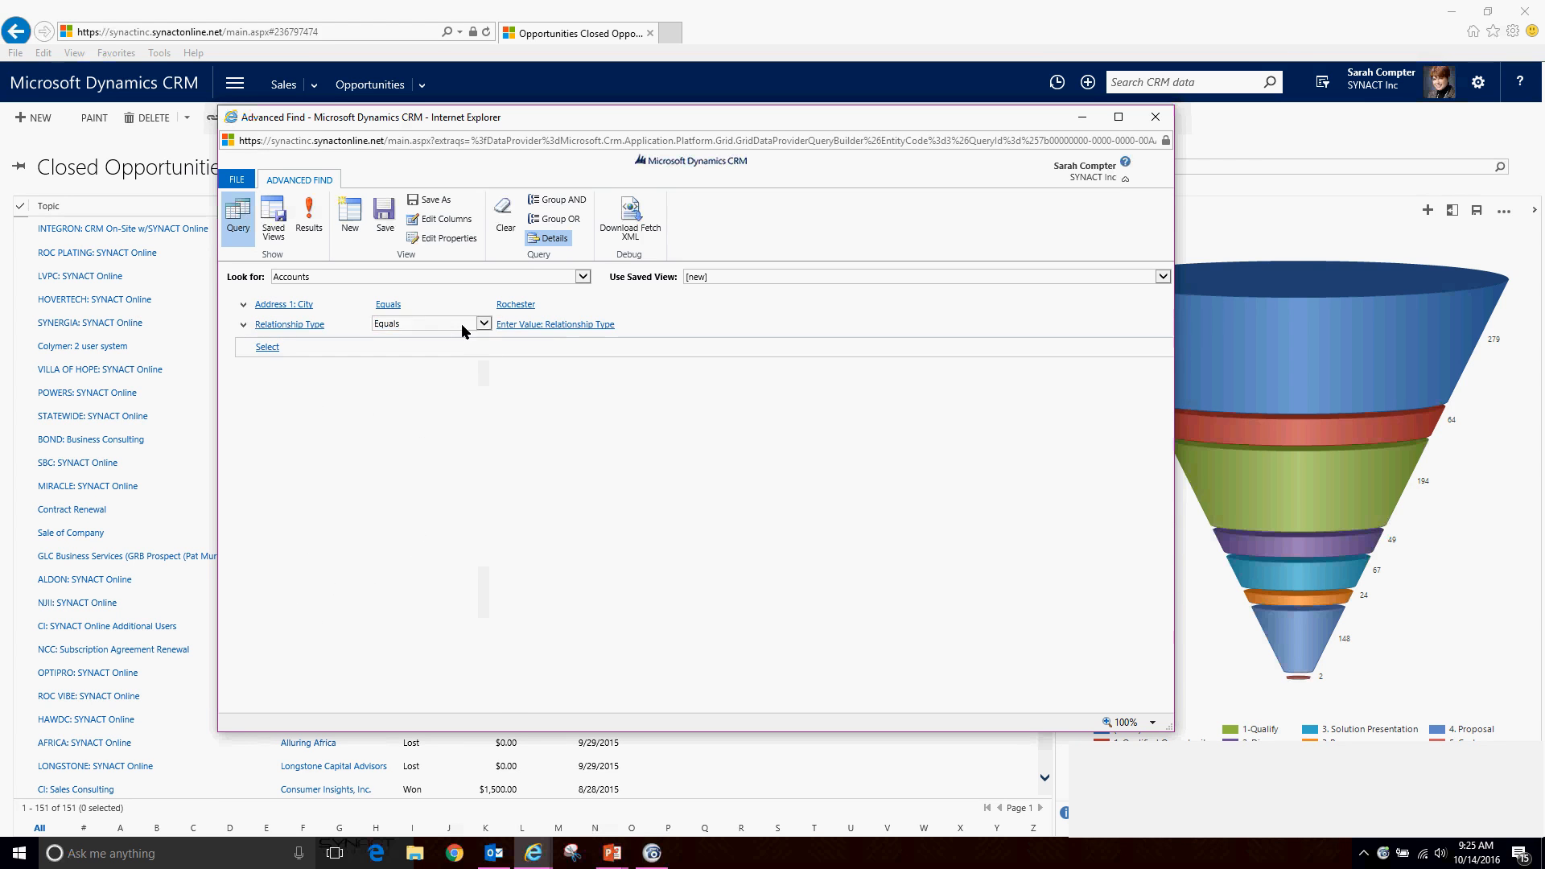
click(531, 324)
click(601, 330)
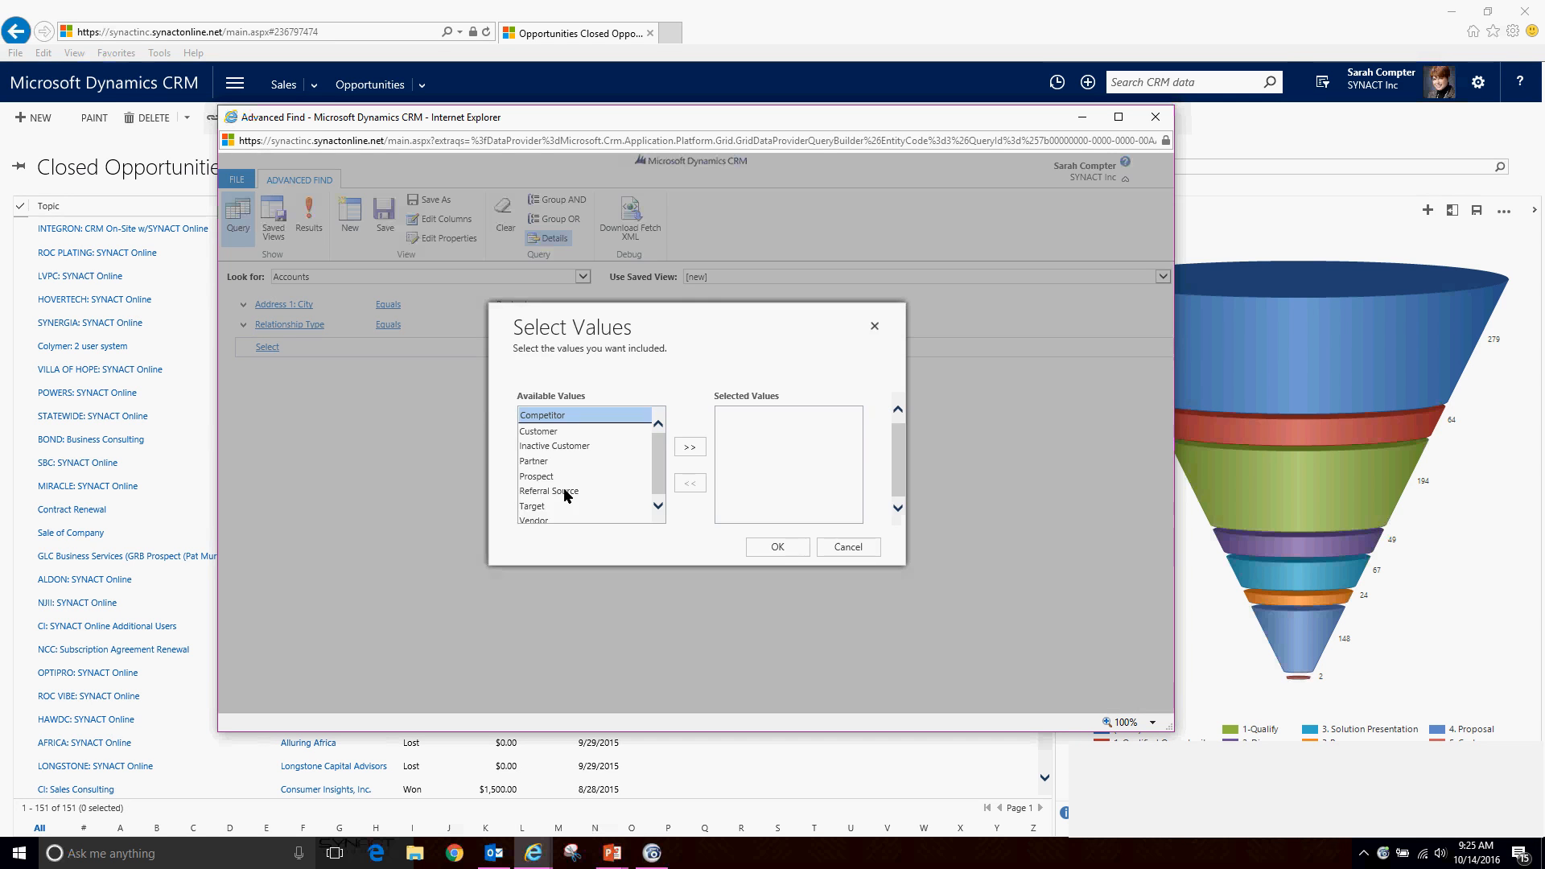
double_click(555, 490)
double_click(535, 460)
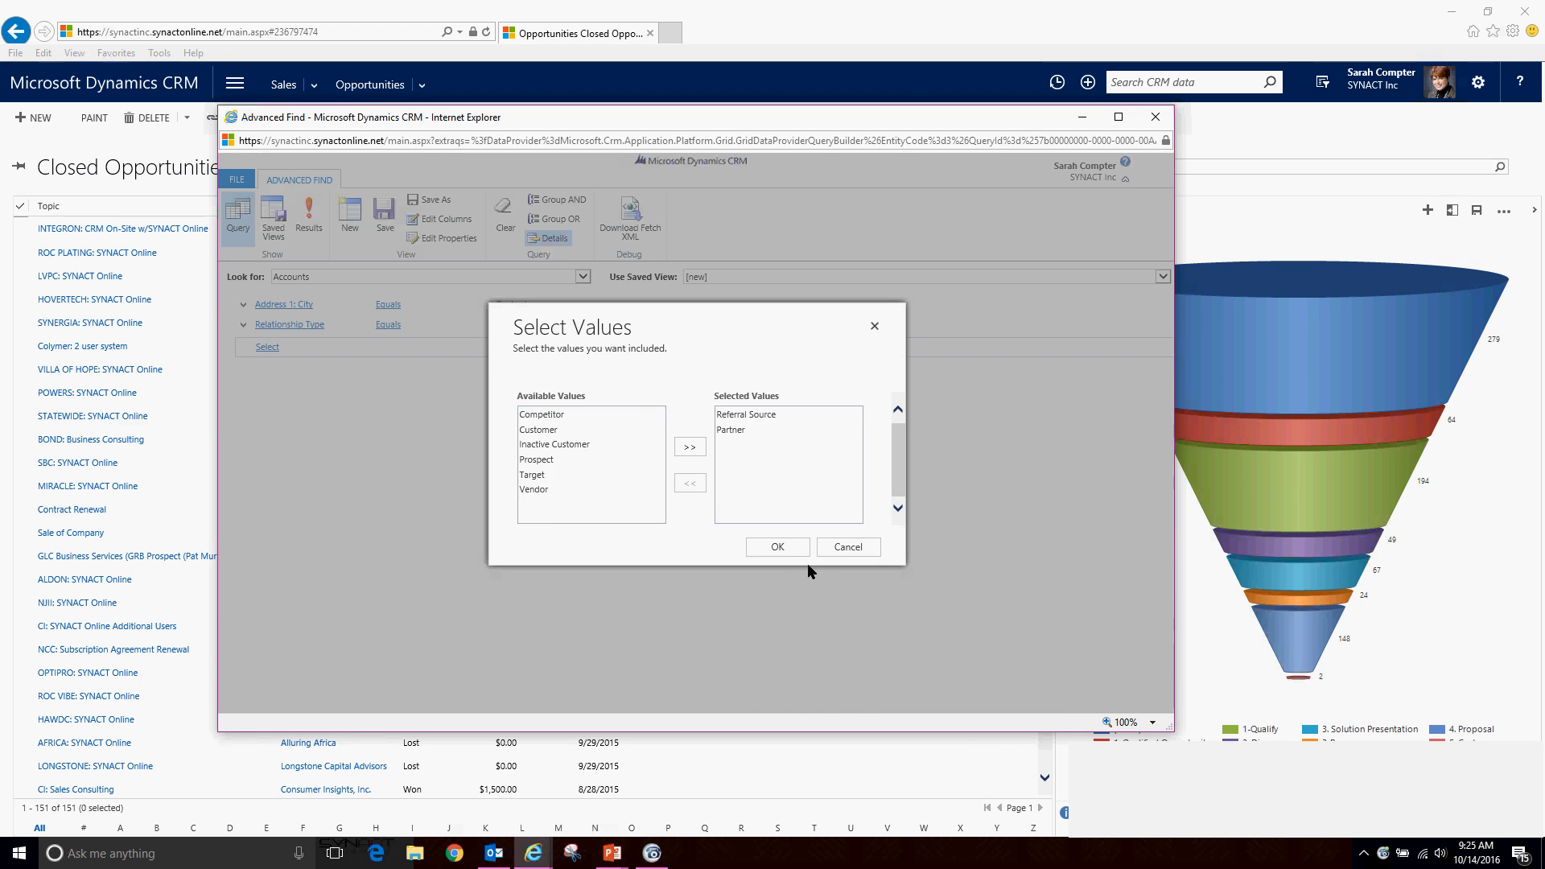
click(777, 546)
Step: Check the 8 matching accounts, then close Advanced Find
click(309, 217)
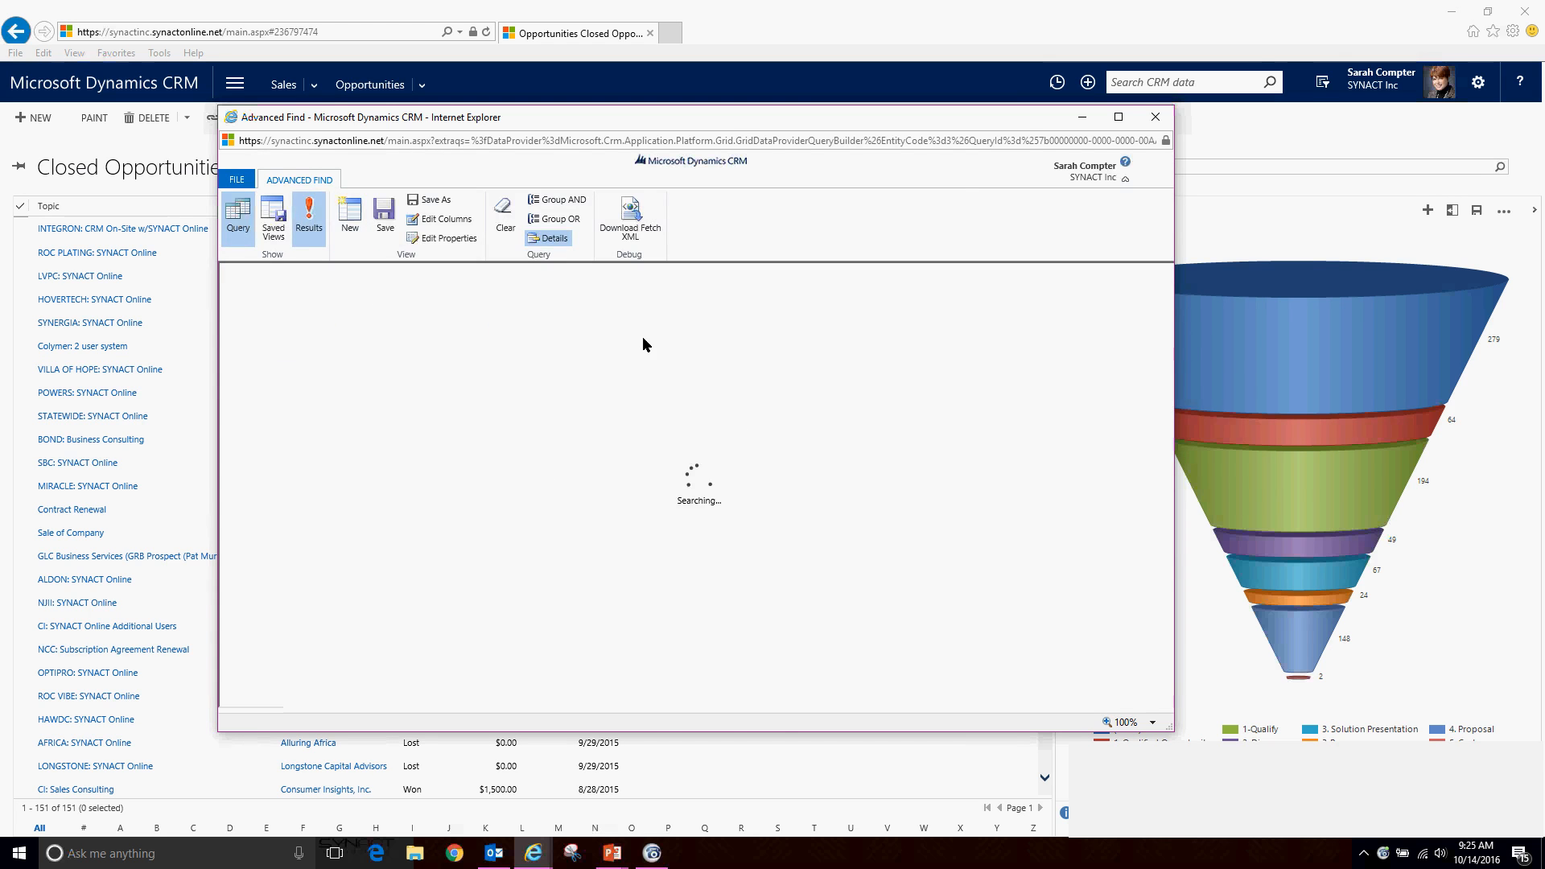
click(300, 180)
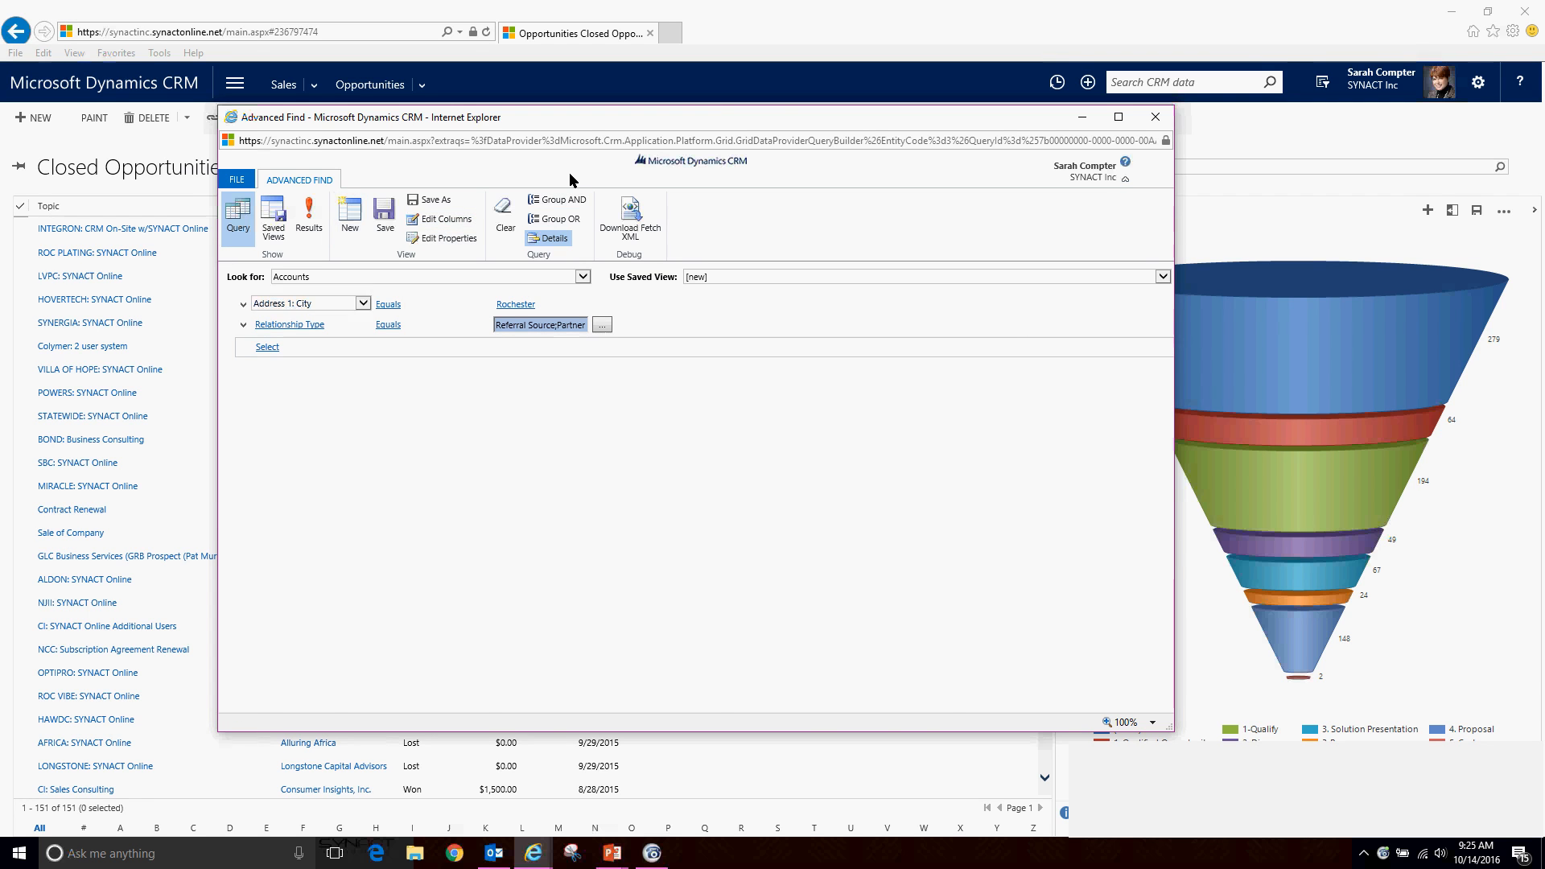
click(1155, 118)
click(728, 509)
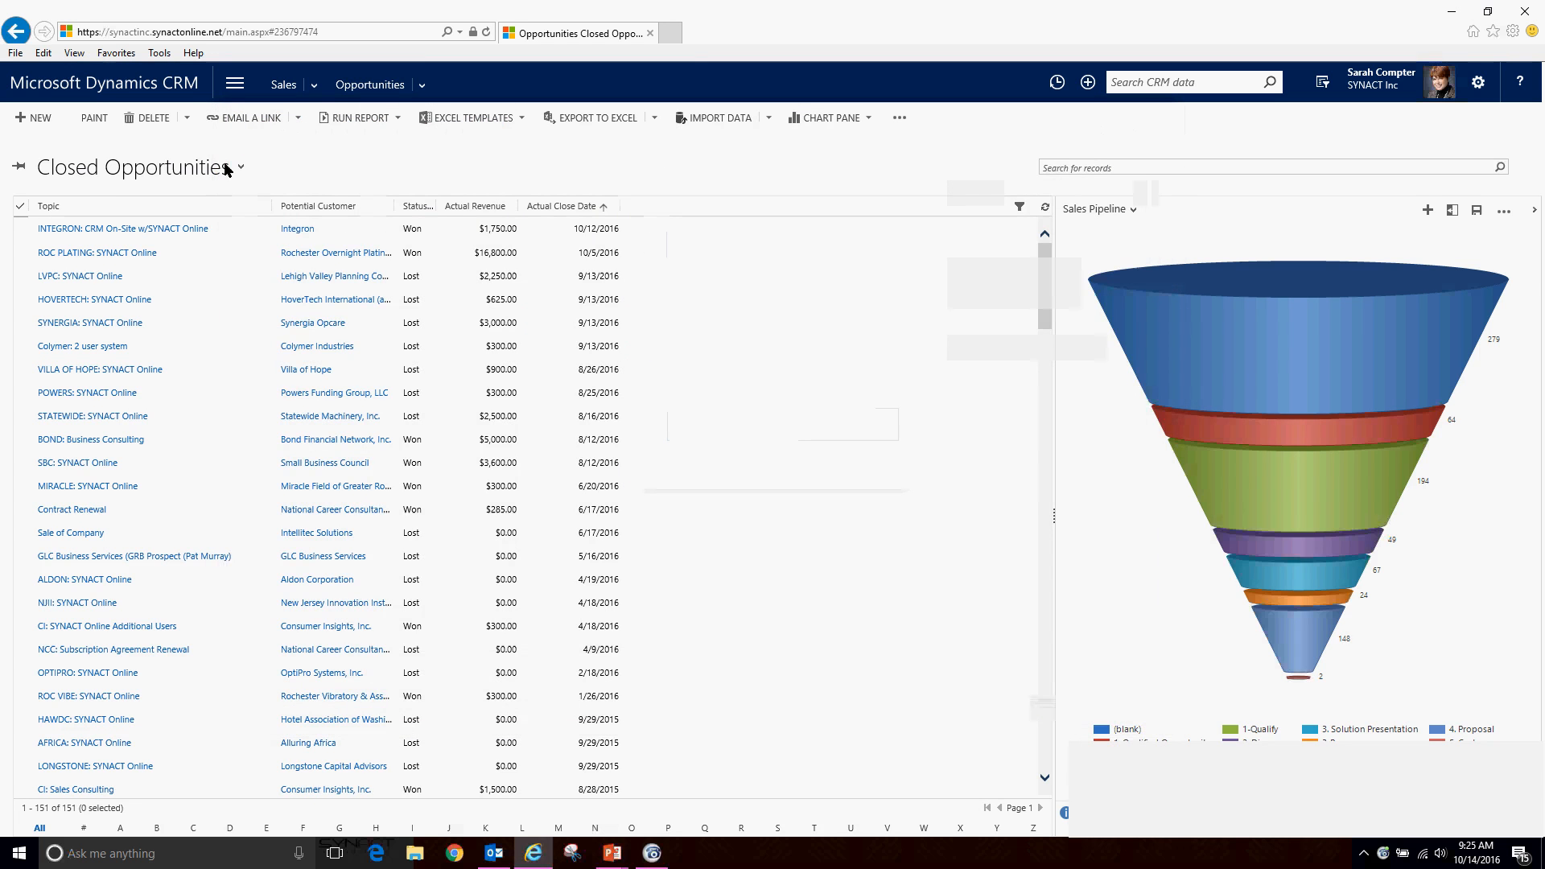
Step: Move to the Service area's Cases list, showing the My Critical Cases view
click(228, 170)
click(297, 167)
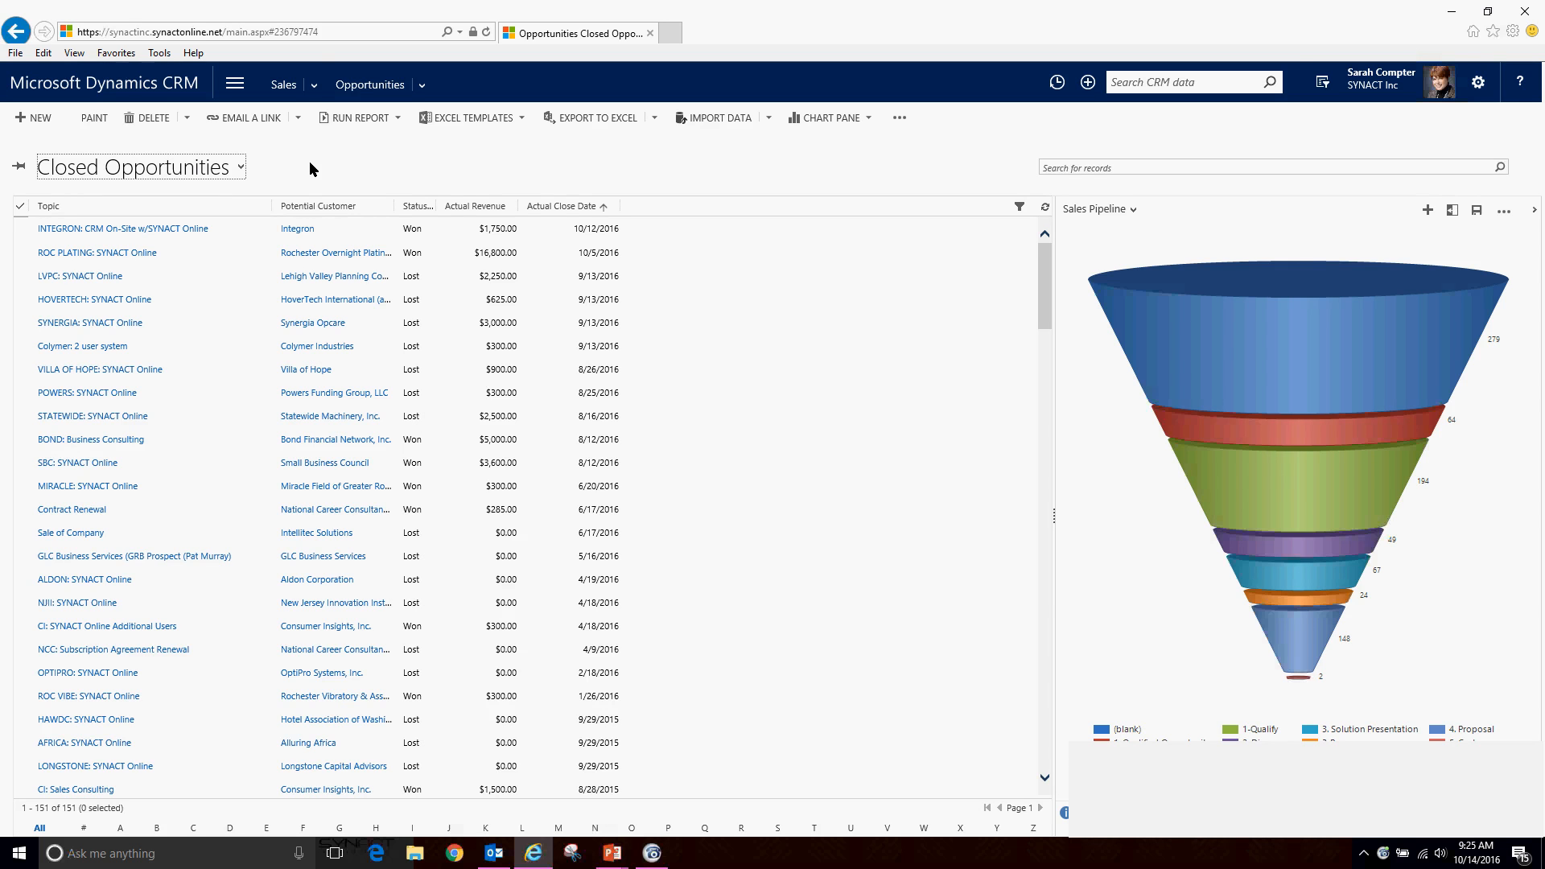
click(313, 87)
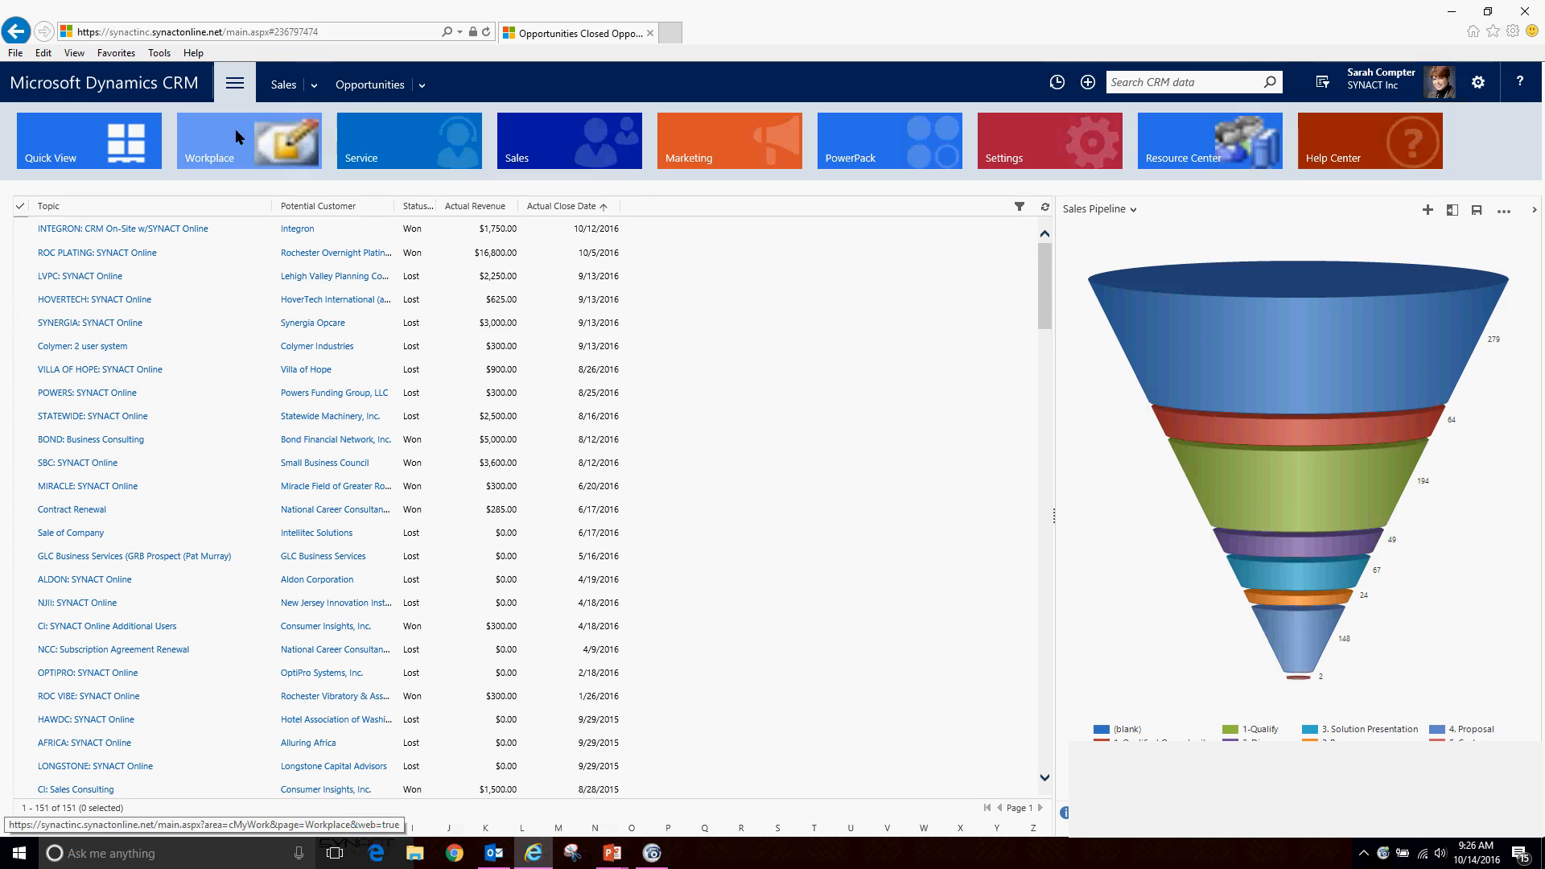
click(430, 142)
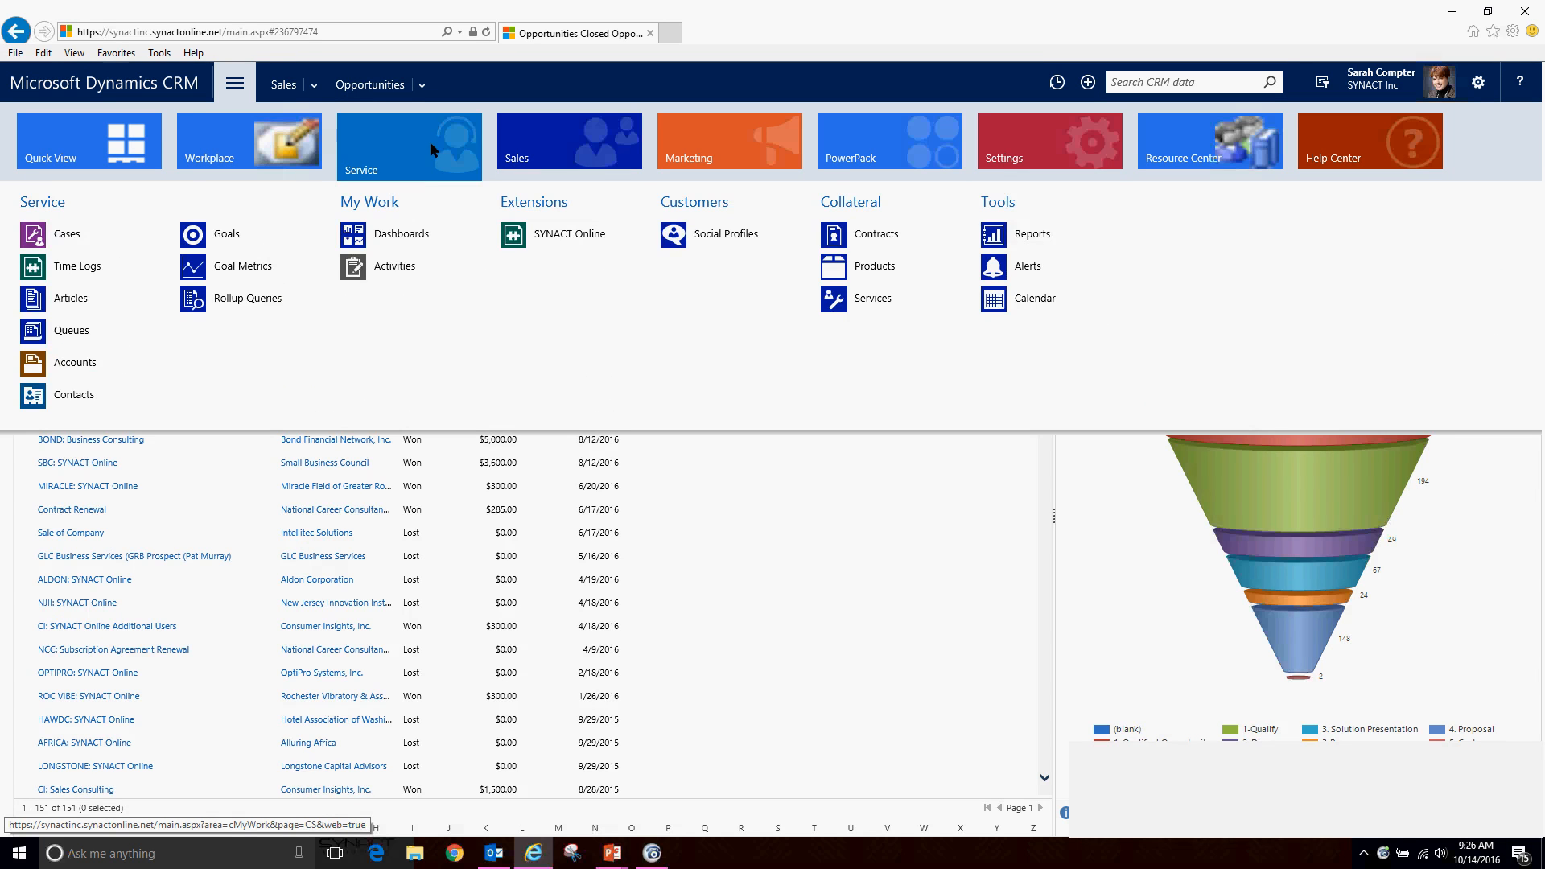
click(98, 239)
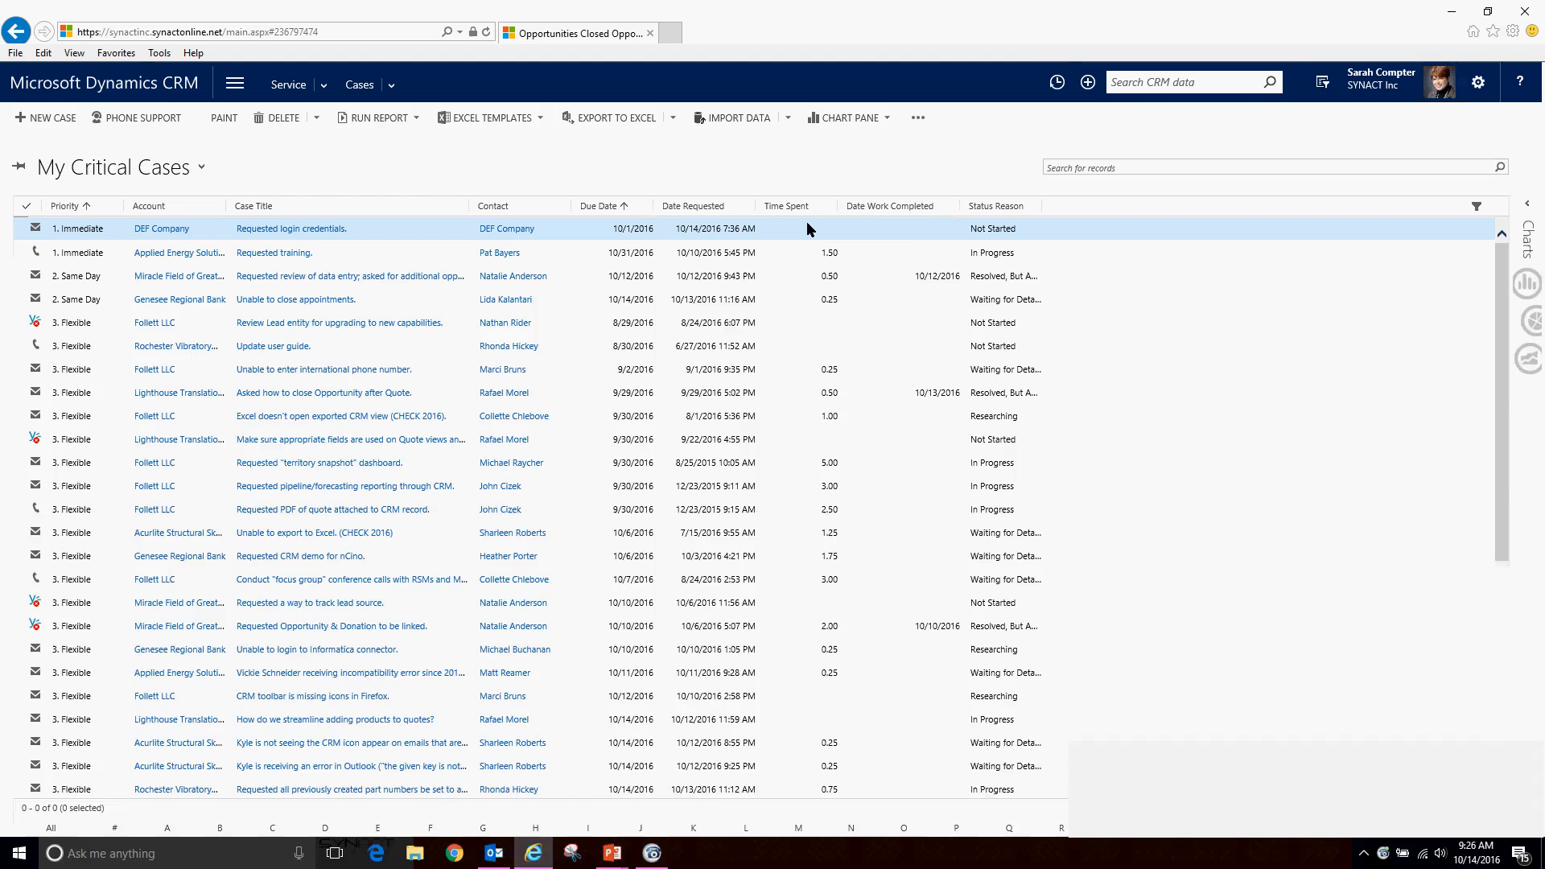
Step: Scroll through the My Critical Cases list
scroll(761, 425, down, 5)
scroll(761, 430, up, 5)
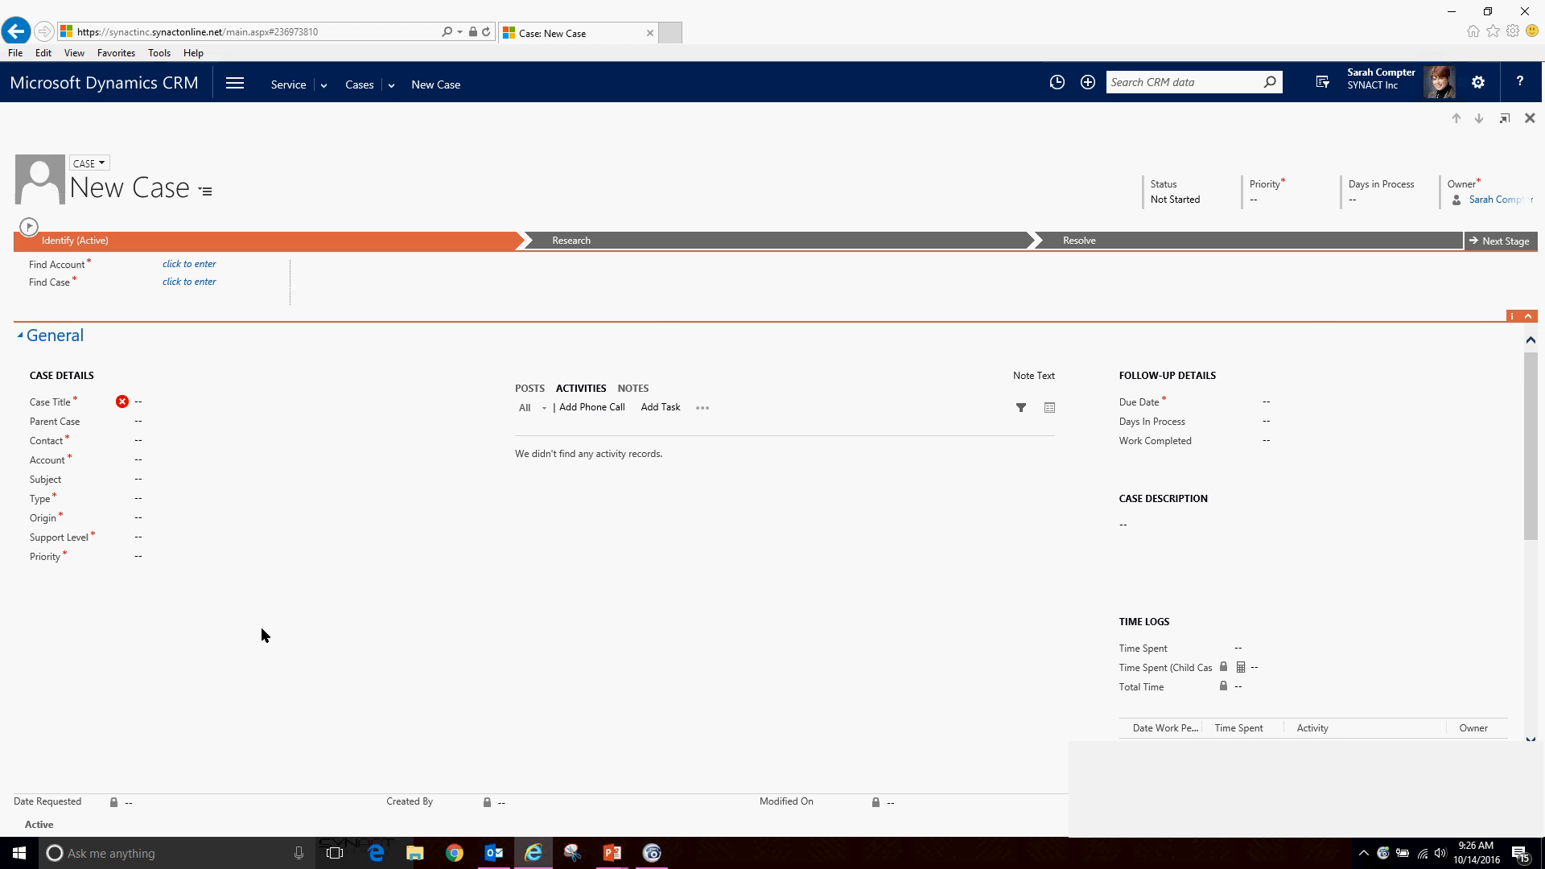
scroll(263, 603, up, 1)
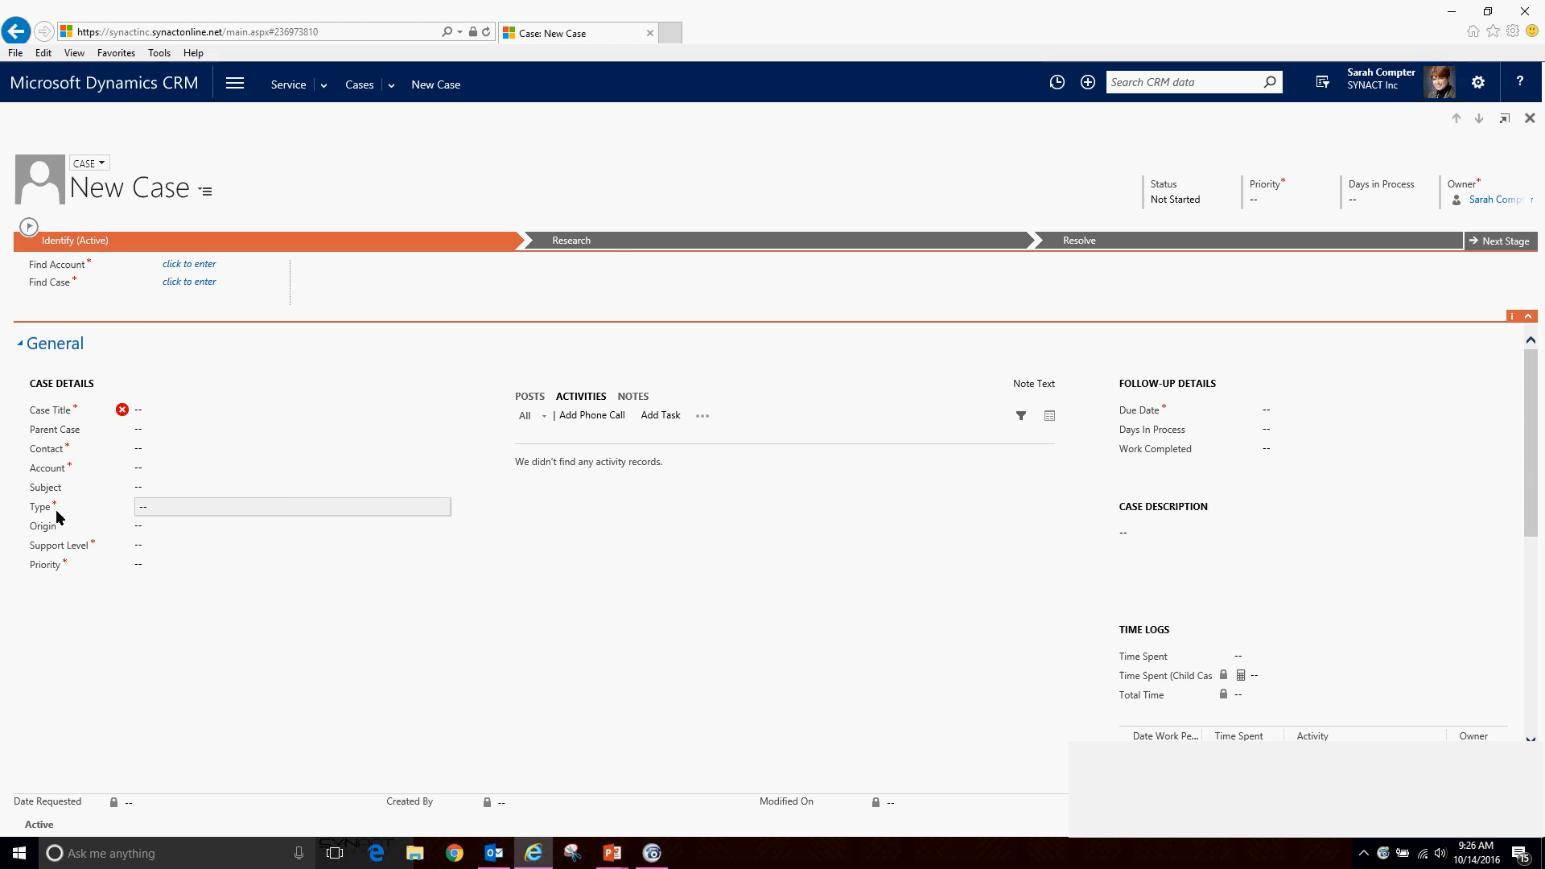
mouse_move(56, 515)
click(215, 412)
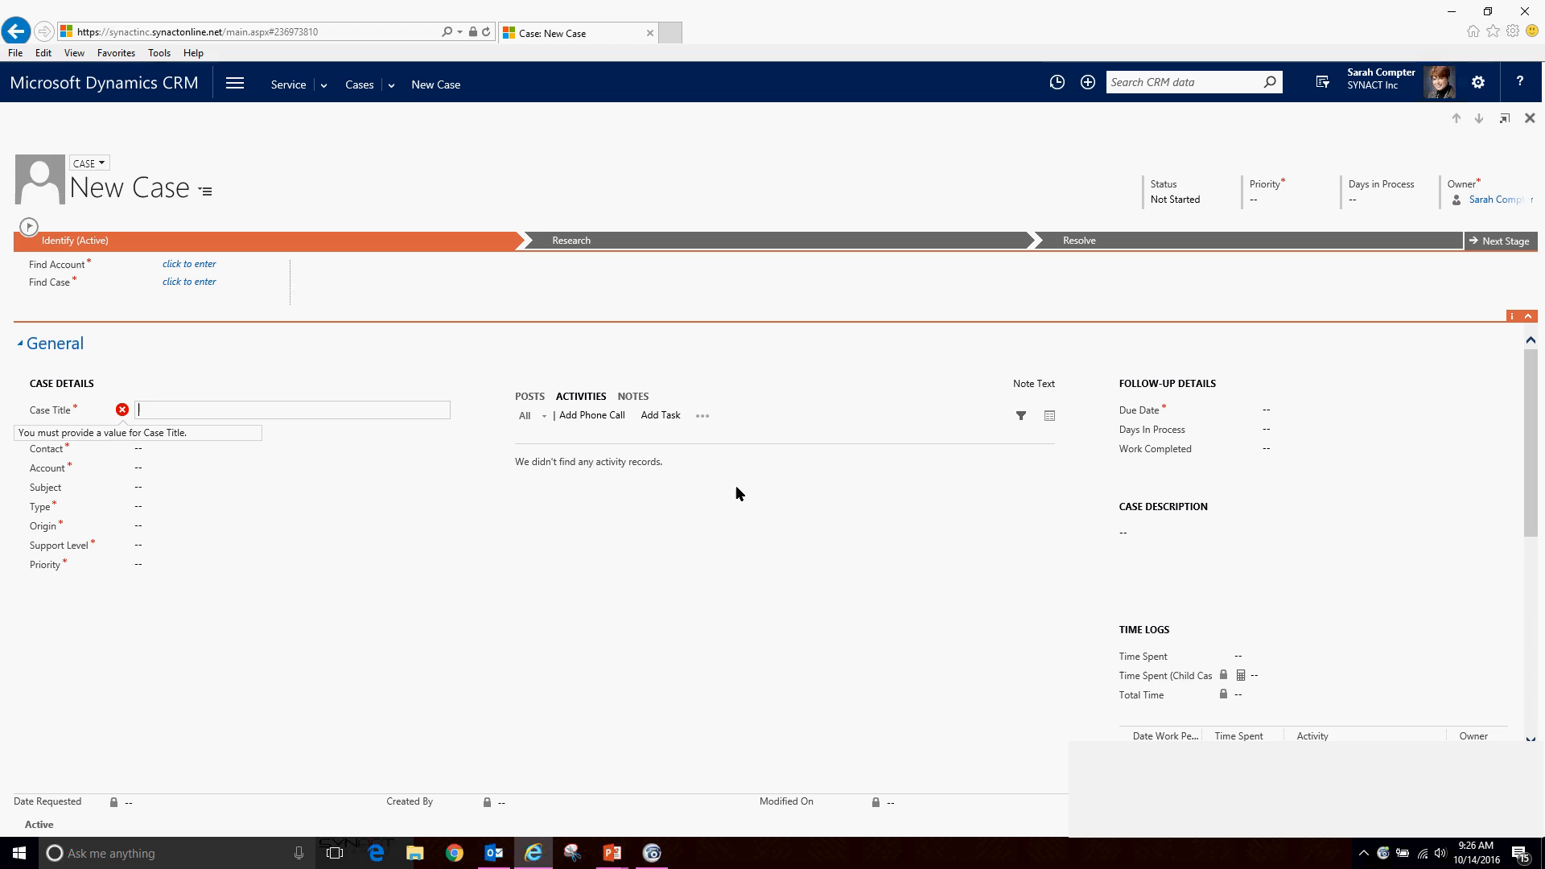
click(482, 166)
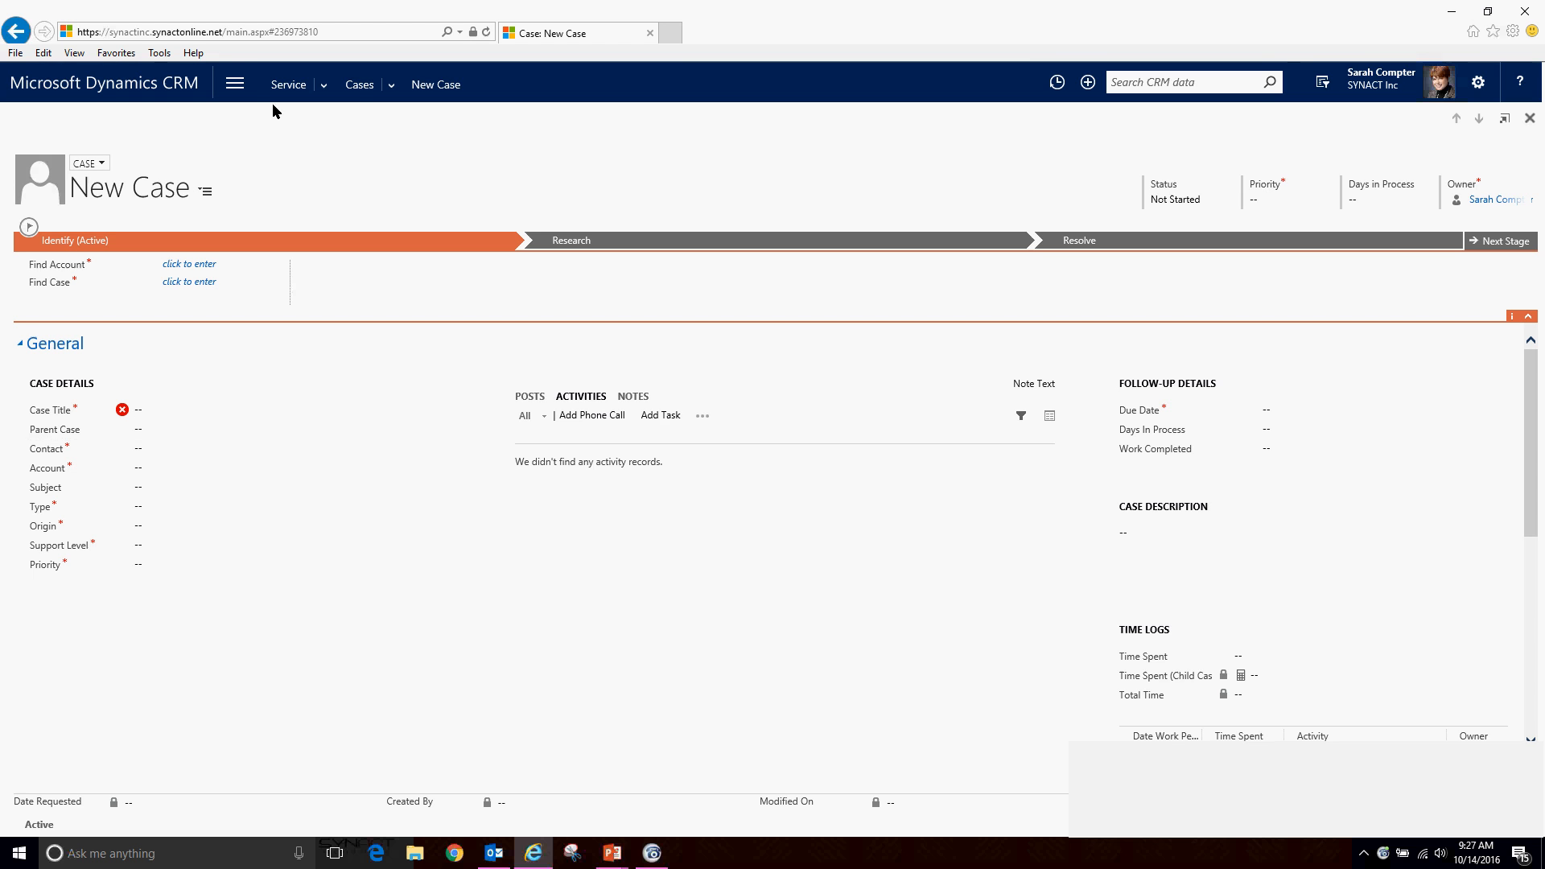
click(246, 90)
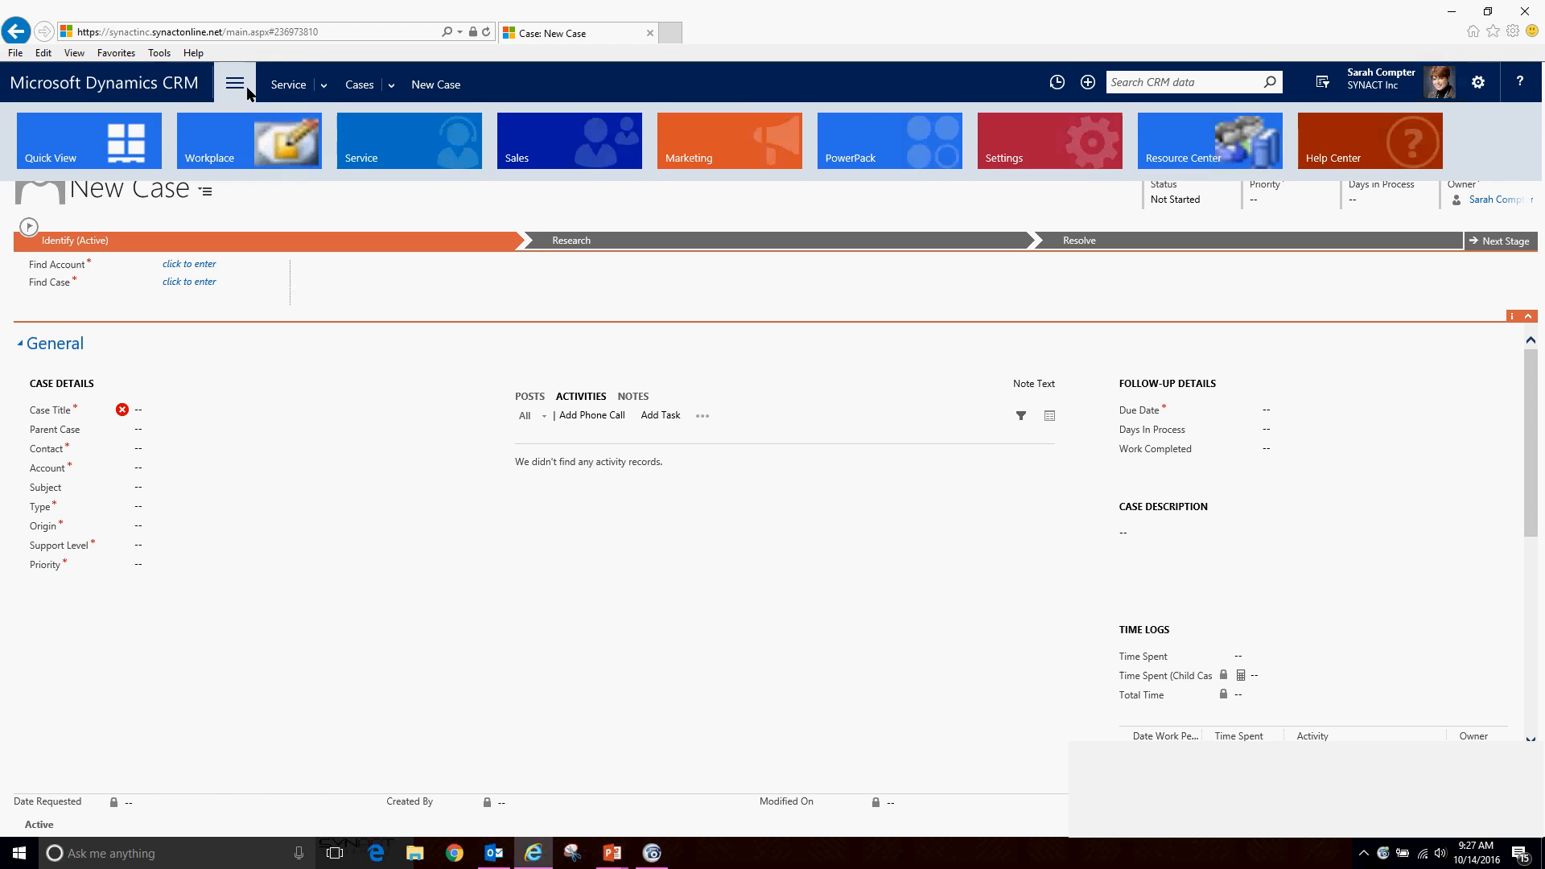
Step: Open the Activities list from the Workplace area, dismissing the script error without sending
click(234, 142)
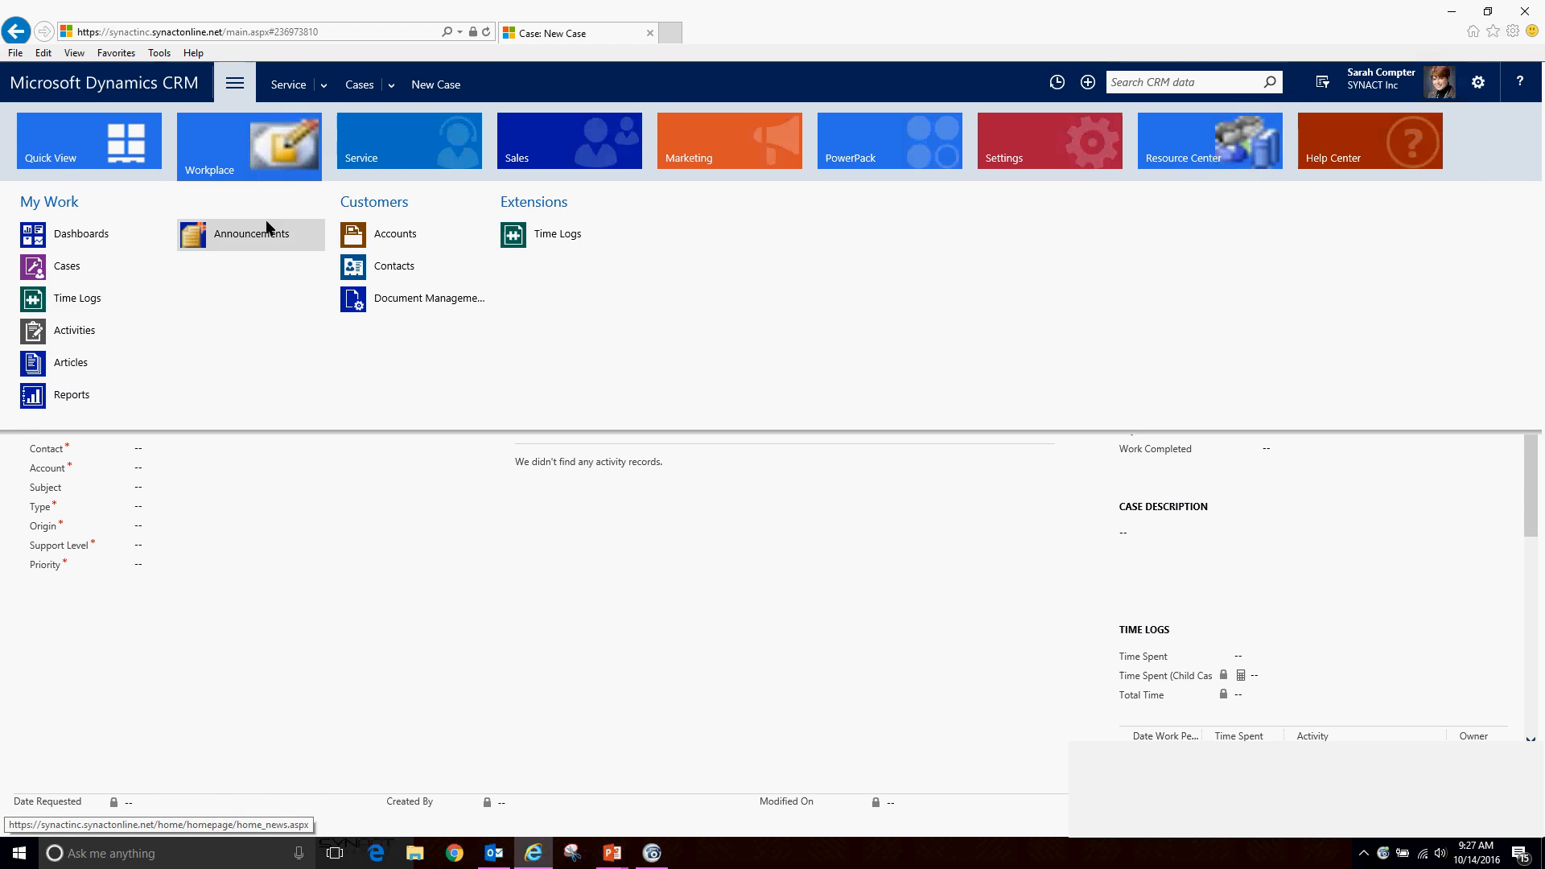
click(81, 331)
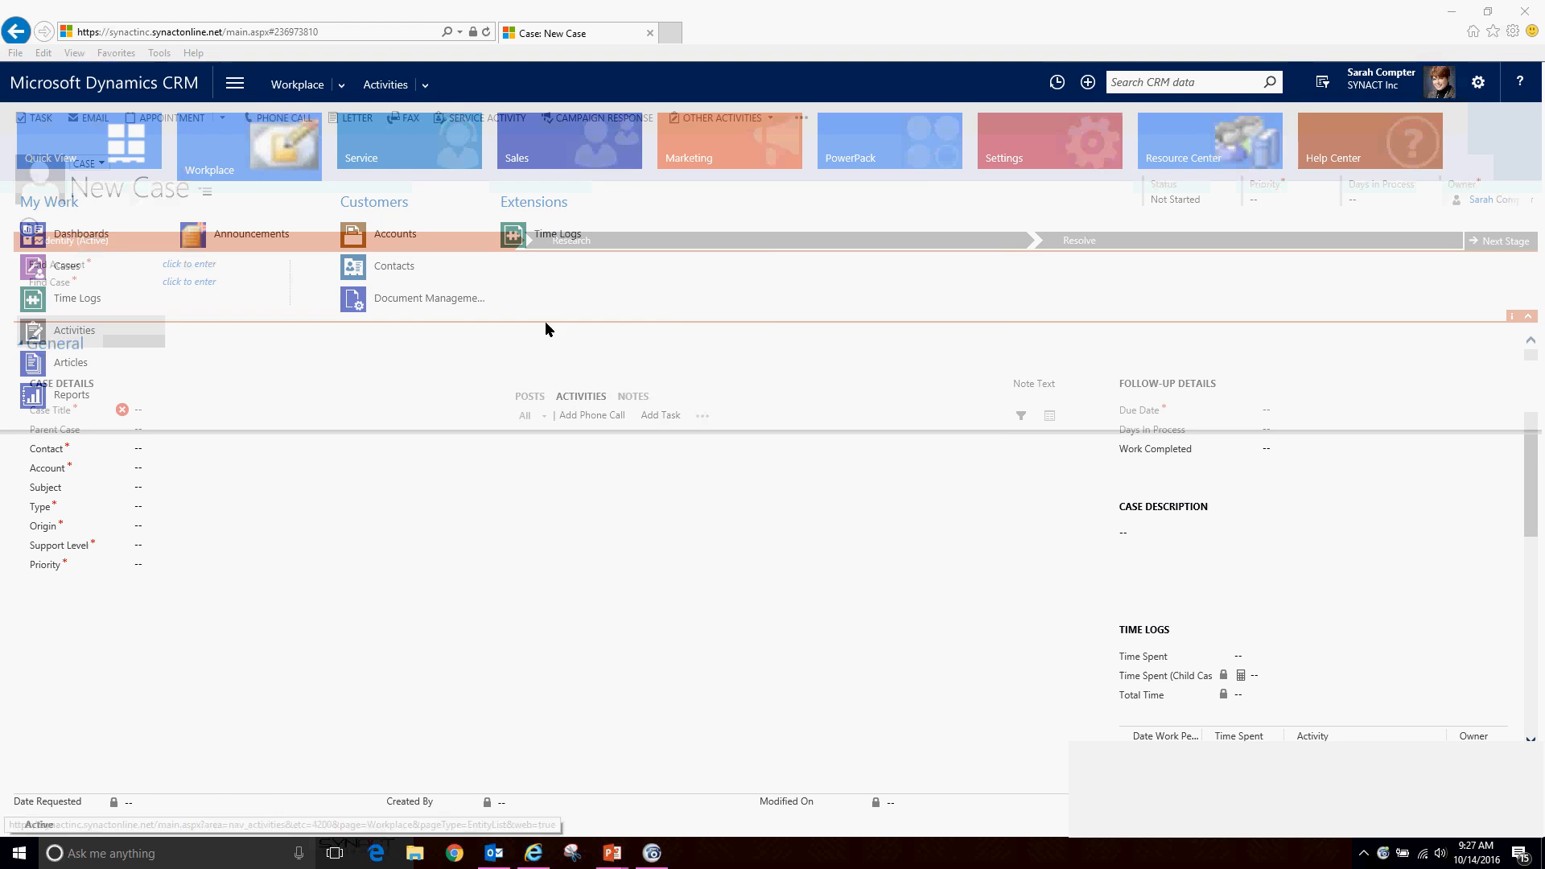
click(944, 552)
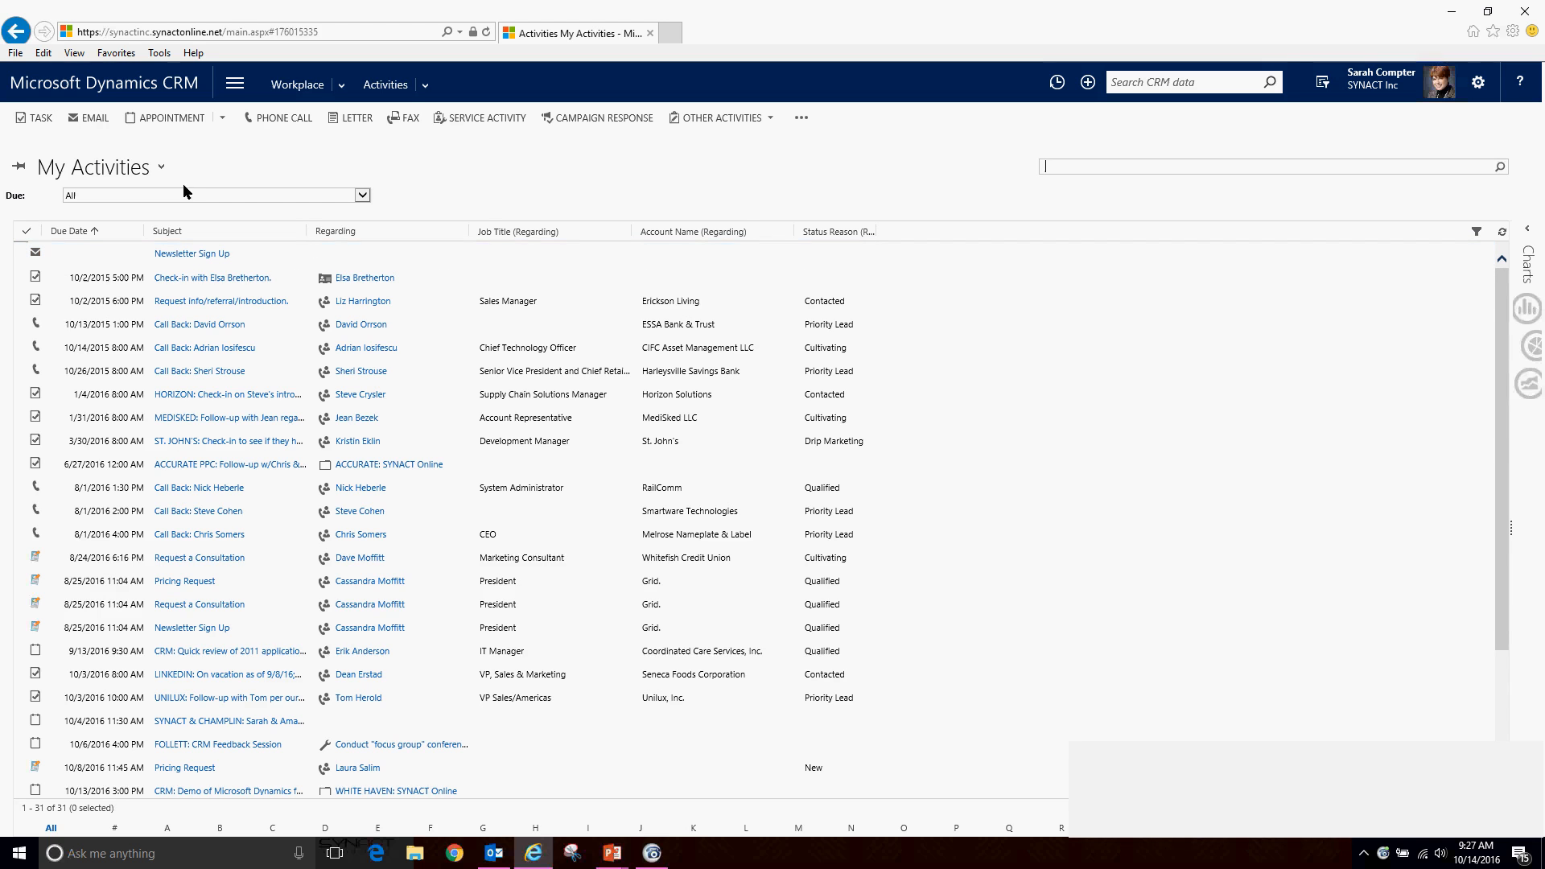
Step: Browse the My Activities grid, selecting the PowerMailChimp Training and Newsletter Sign Up activities
scroll(459, 411, down, 2)
scroll(475, 399, up, 2)
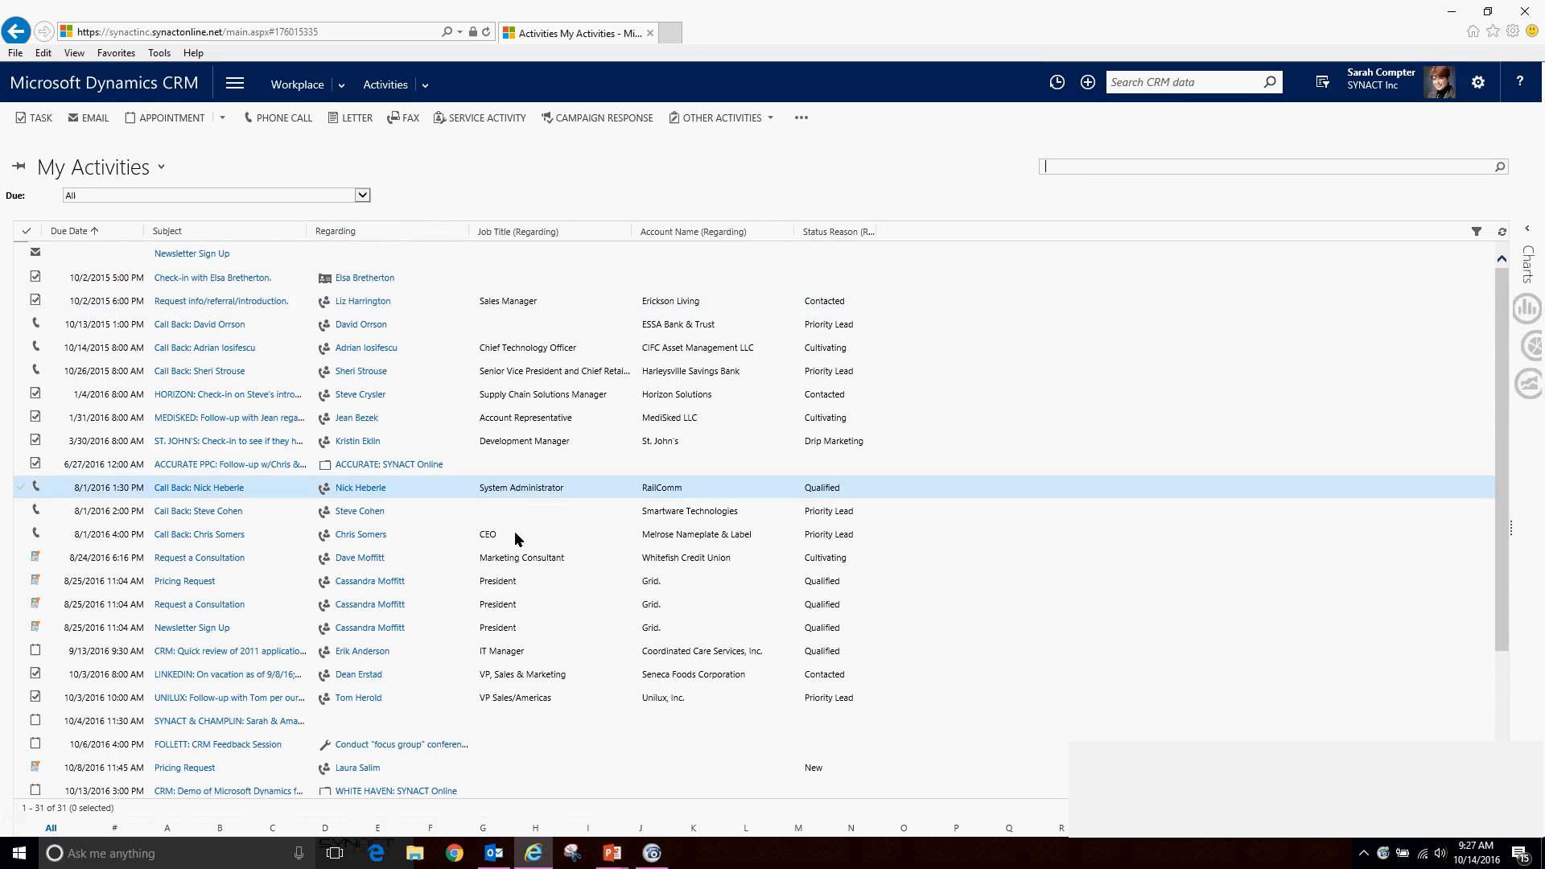
scroll(547, 724, down, 2)
scroll(764, 737, down, 2)
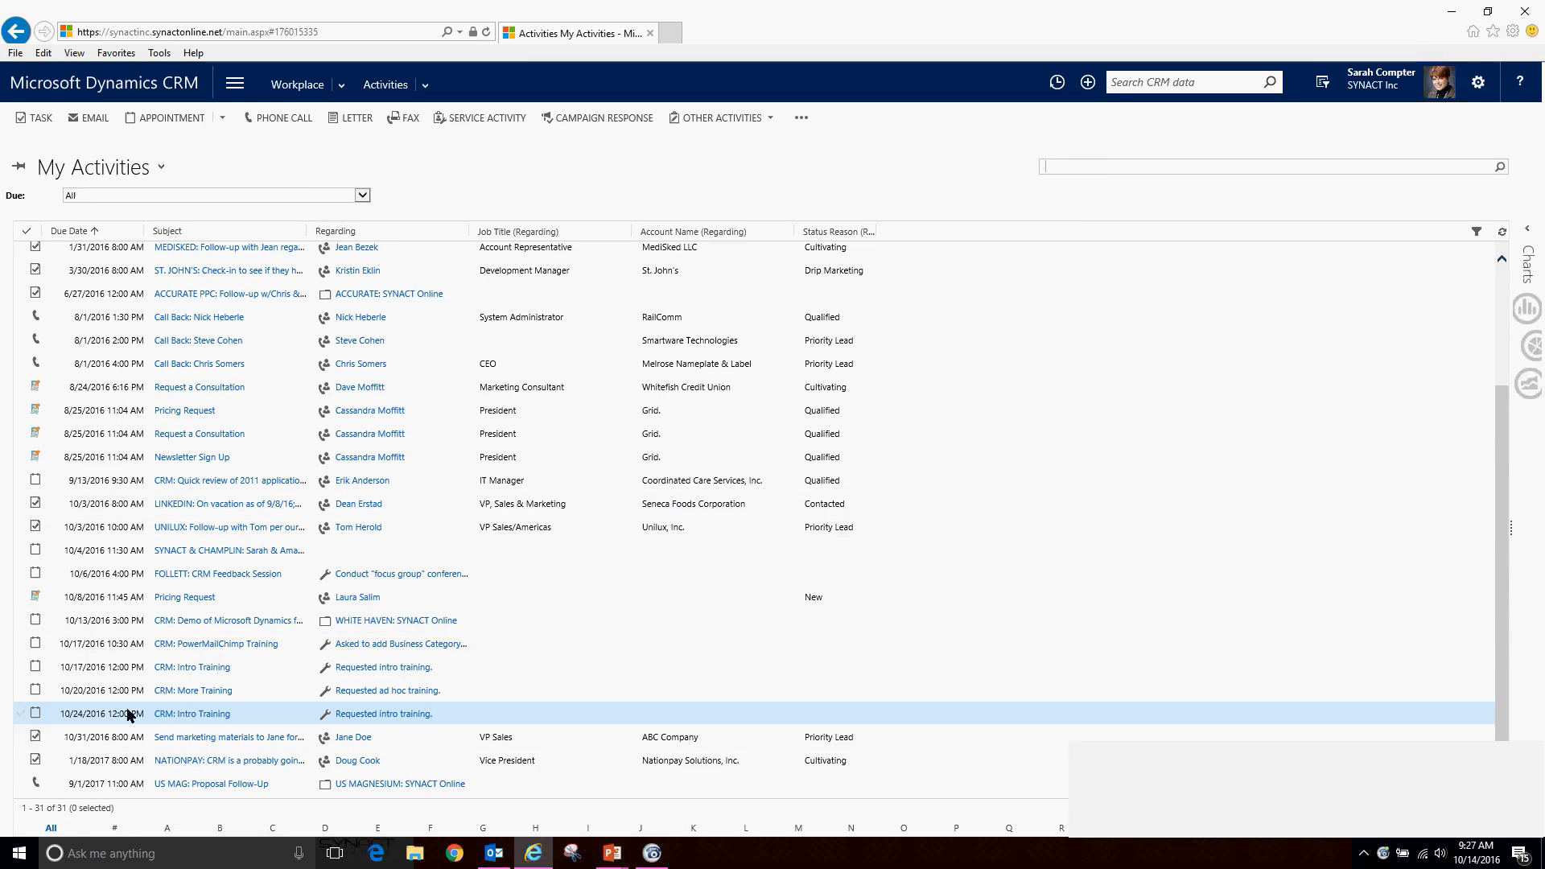
click(708, 643)
scroll(708, 643, up, 4)
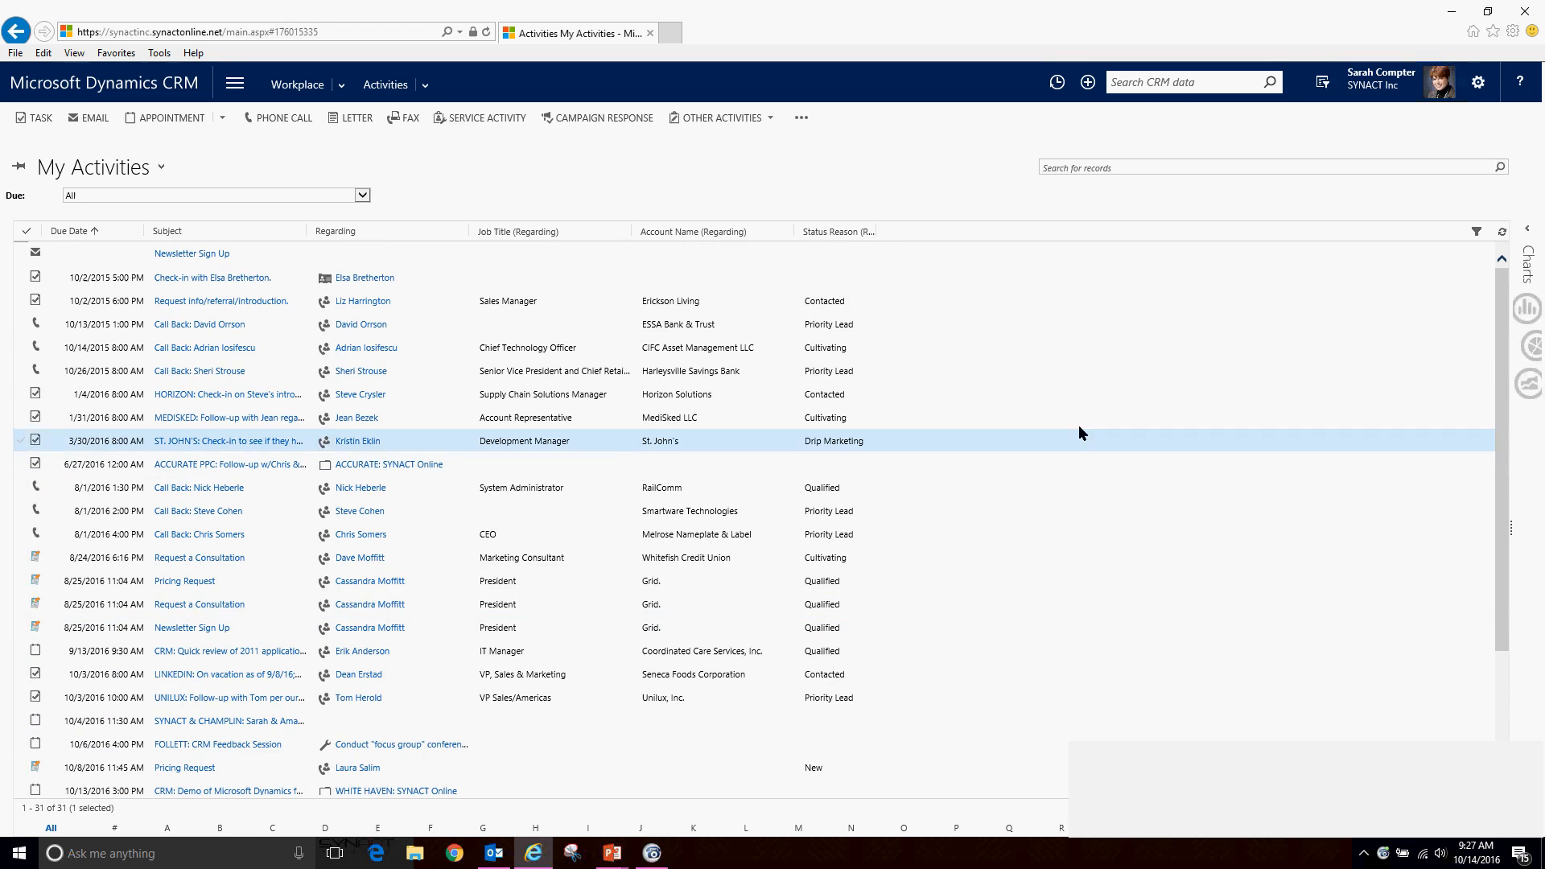
click(1086, 256)
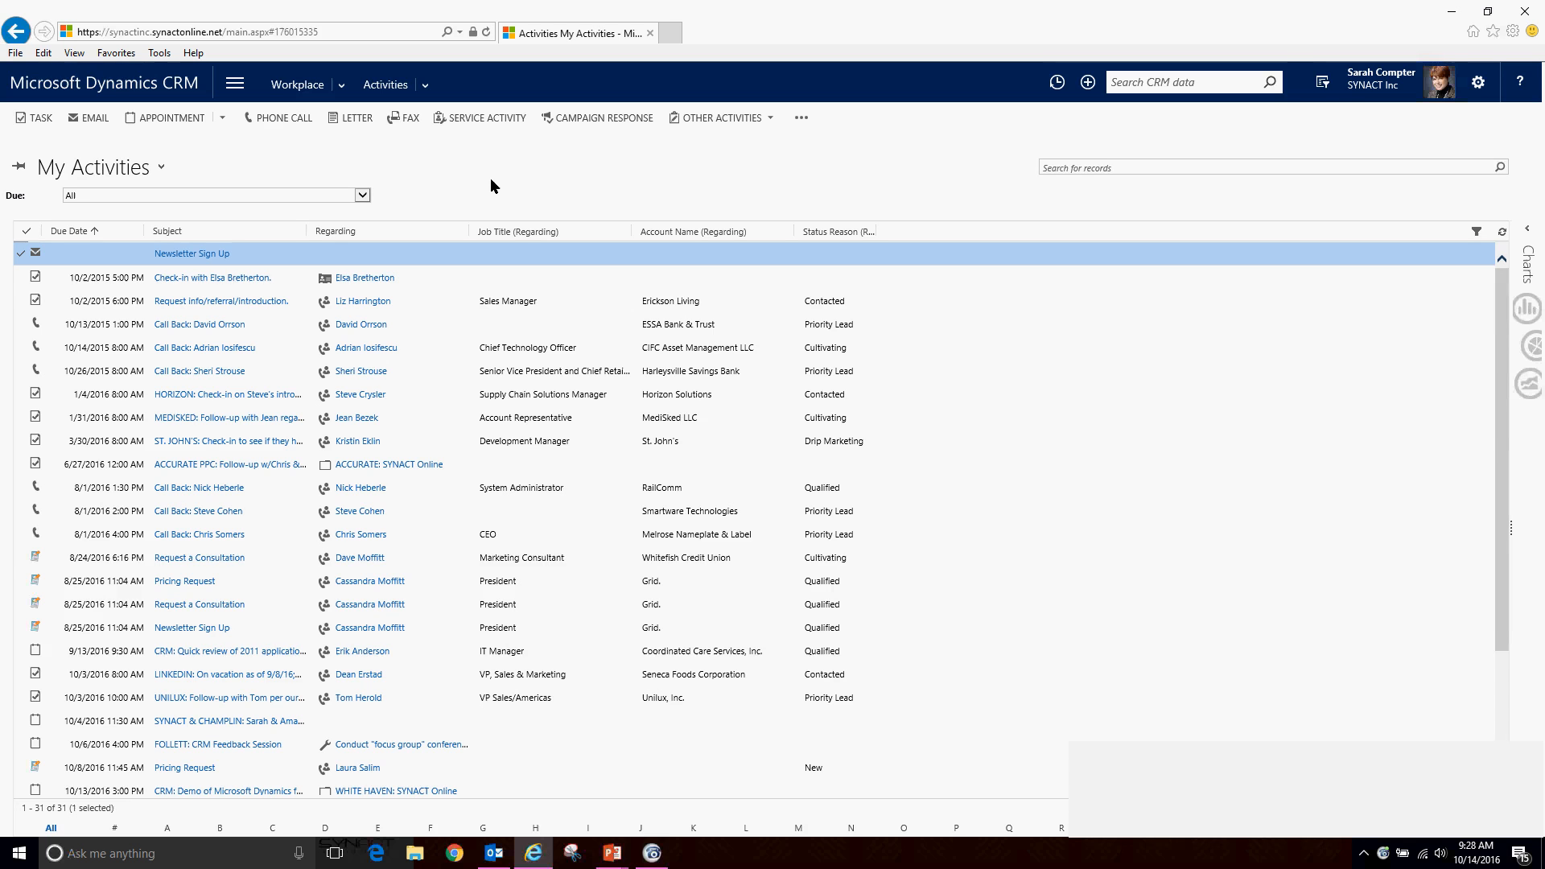
Step: Switch the activities list to the My Team Members' Activities view
click(138, 165)
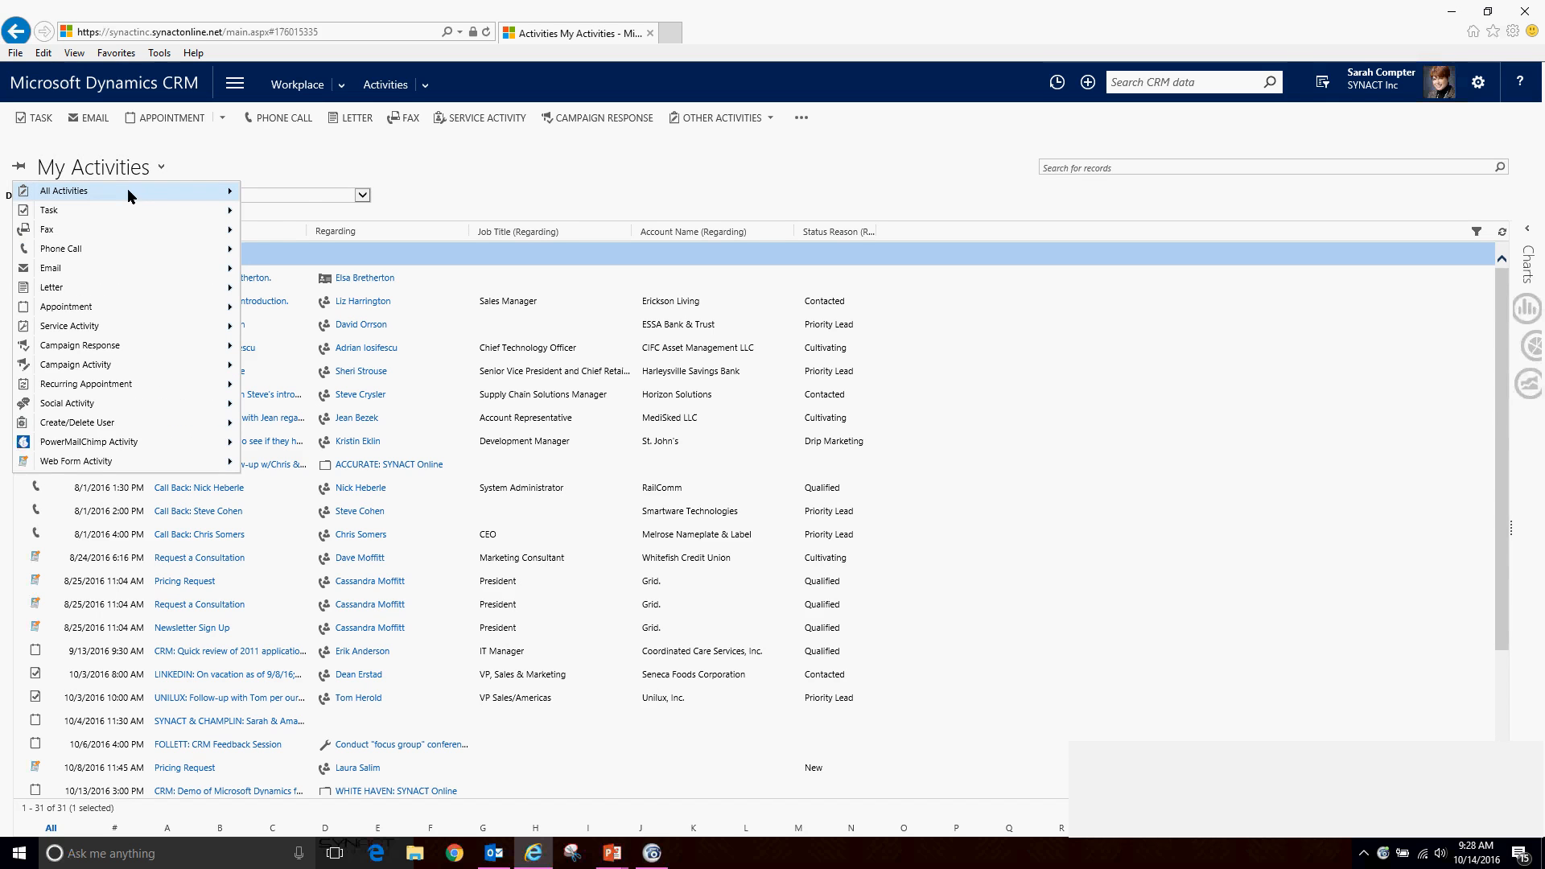
click(128, 193)
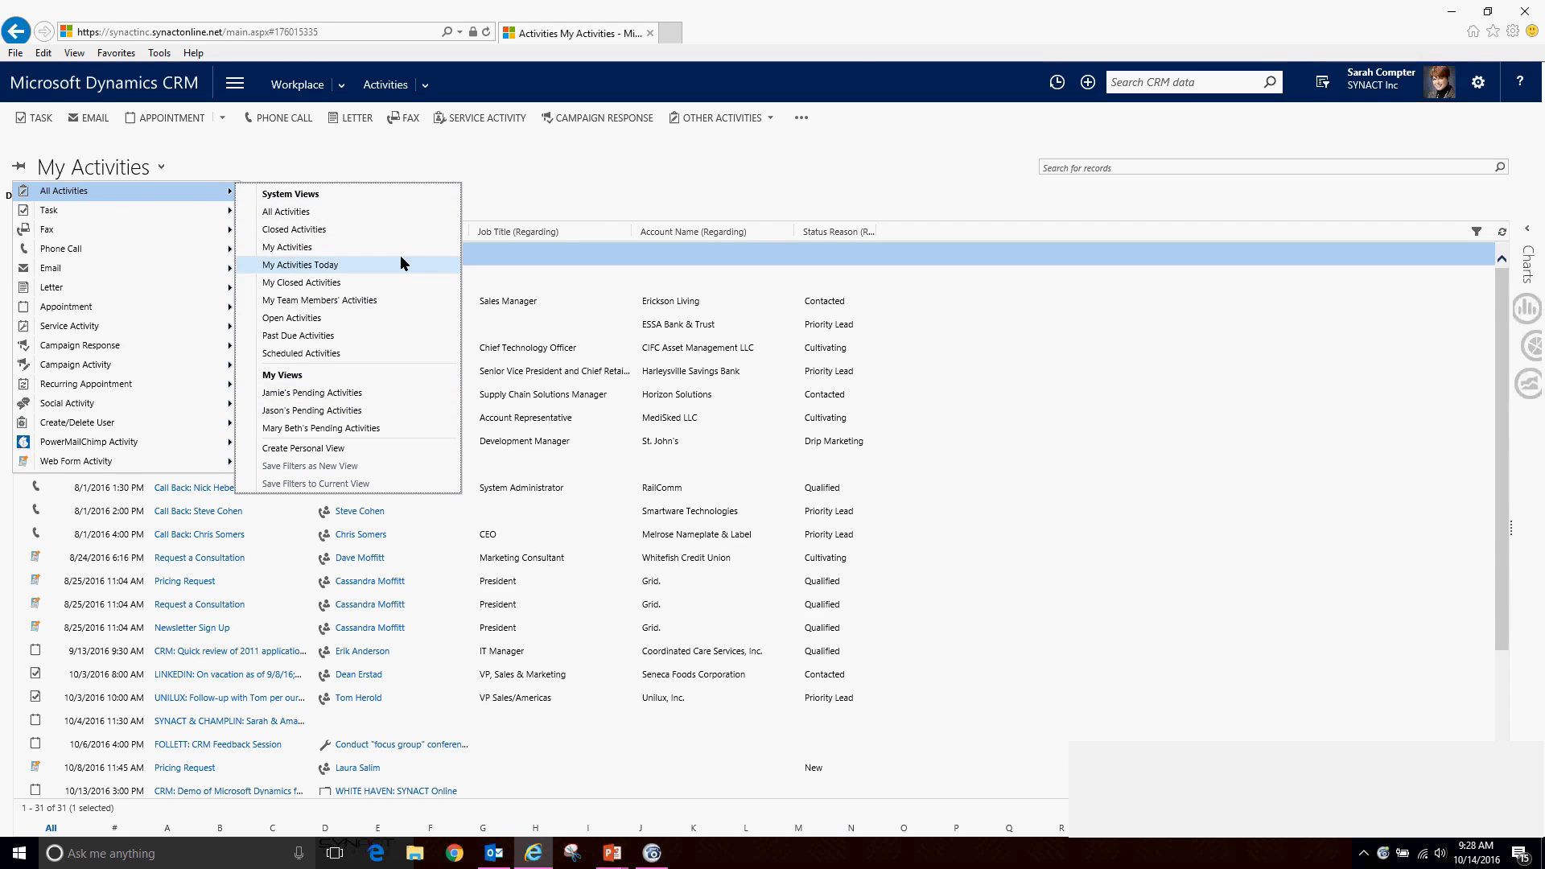
click(401, 301)
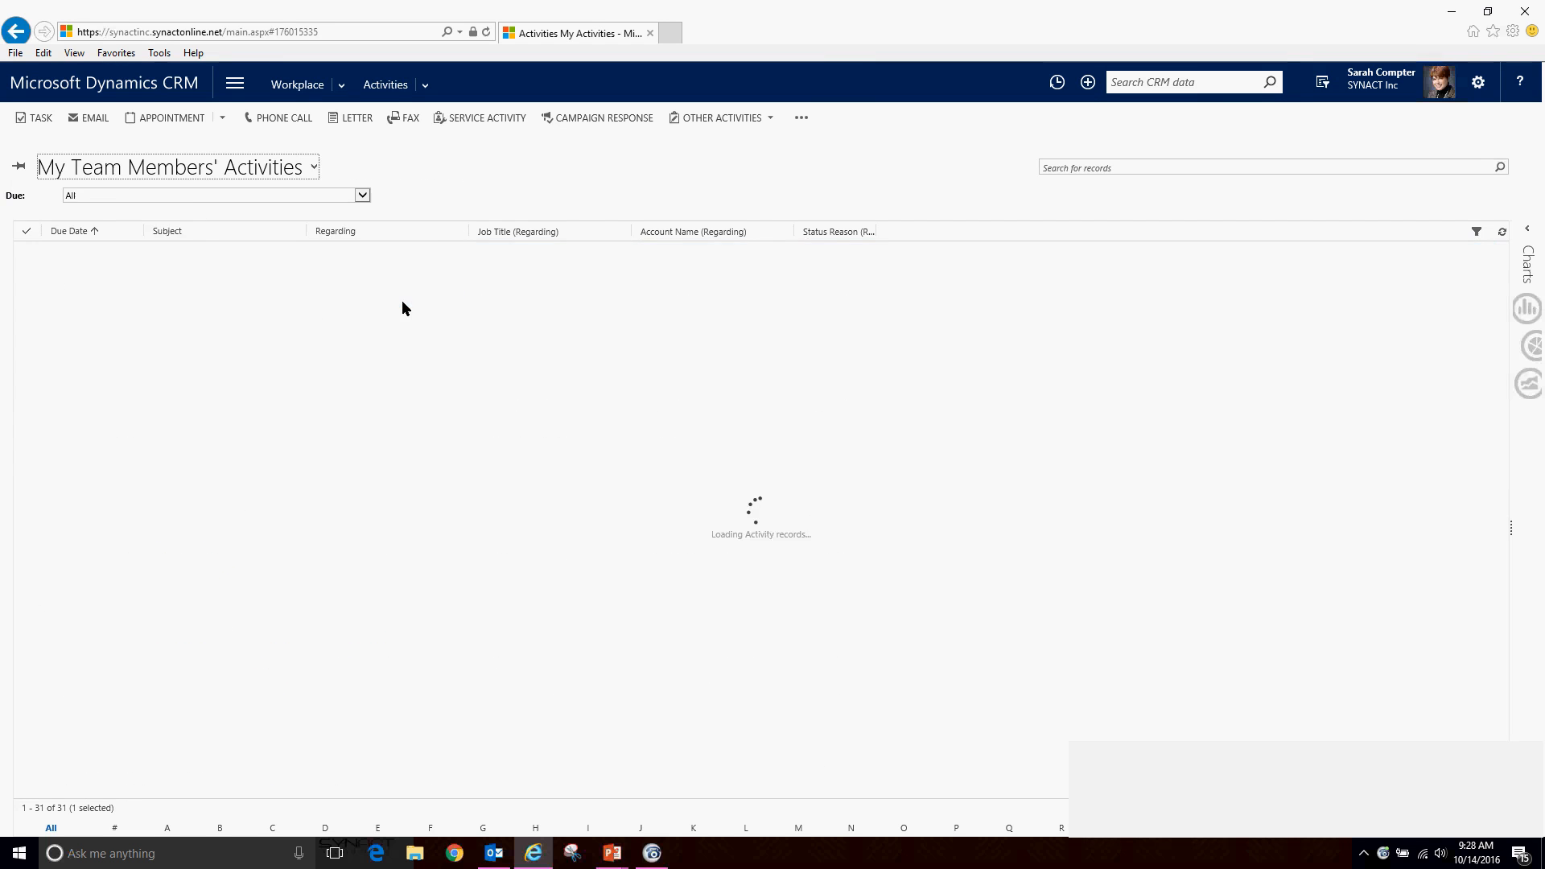
Step: Switch to the Phone Call view All Successful Prospect Dials (This Week)
click(298, 172)
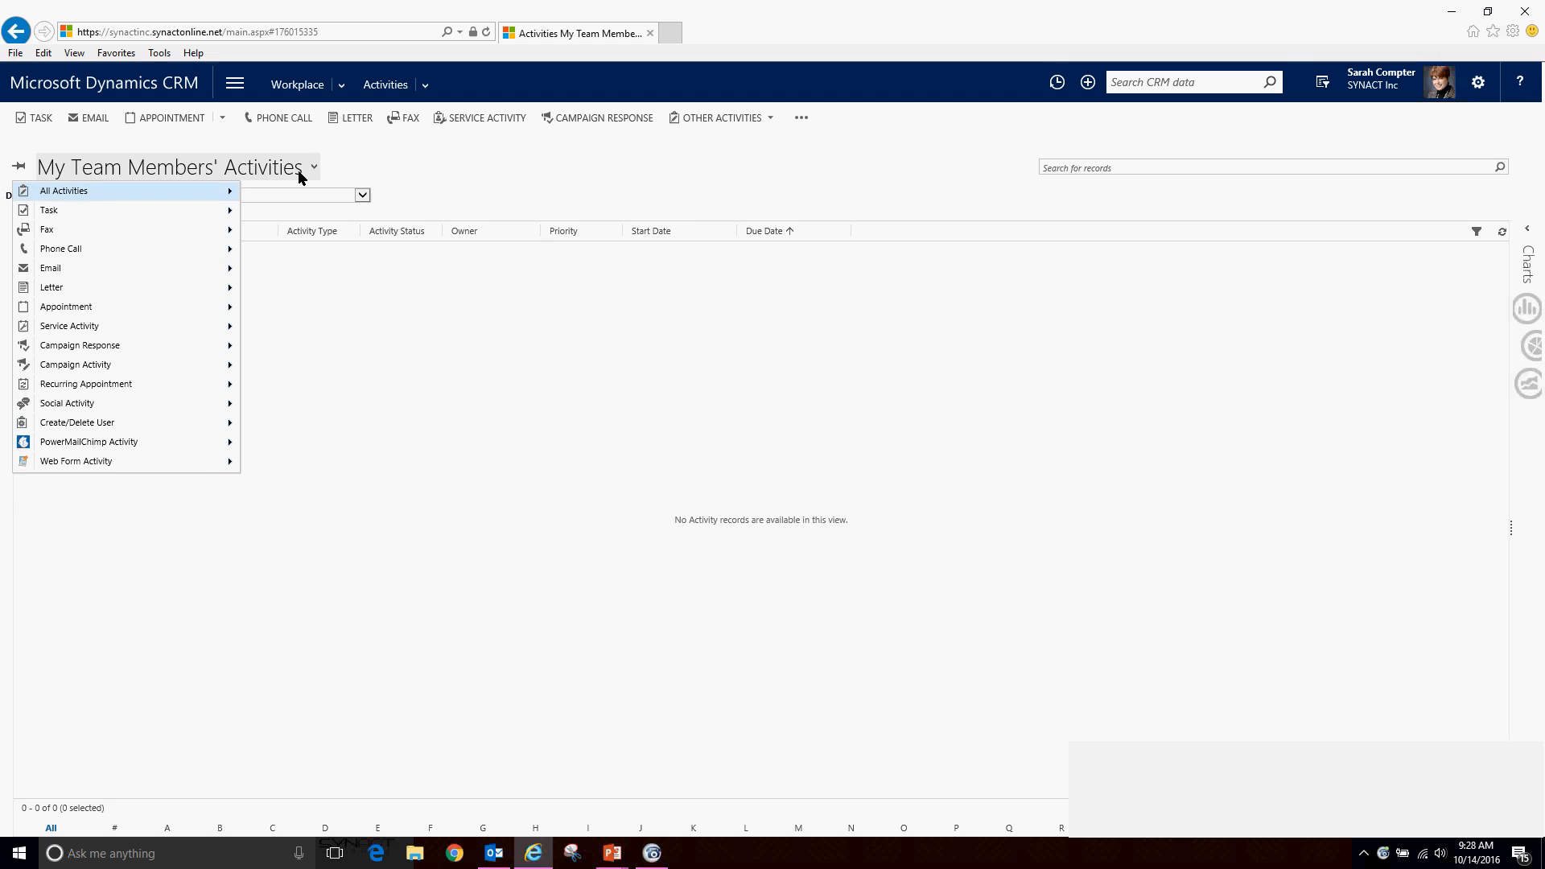
click(223, 252)
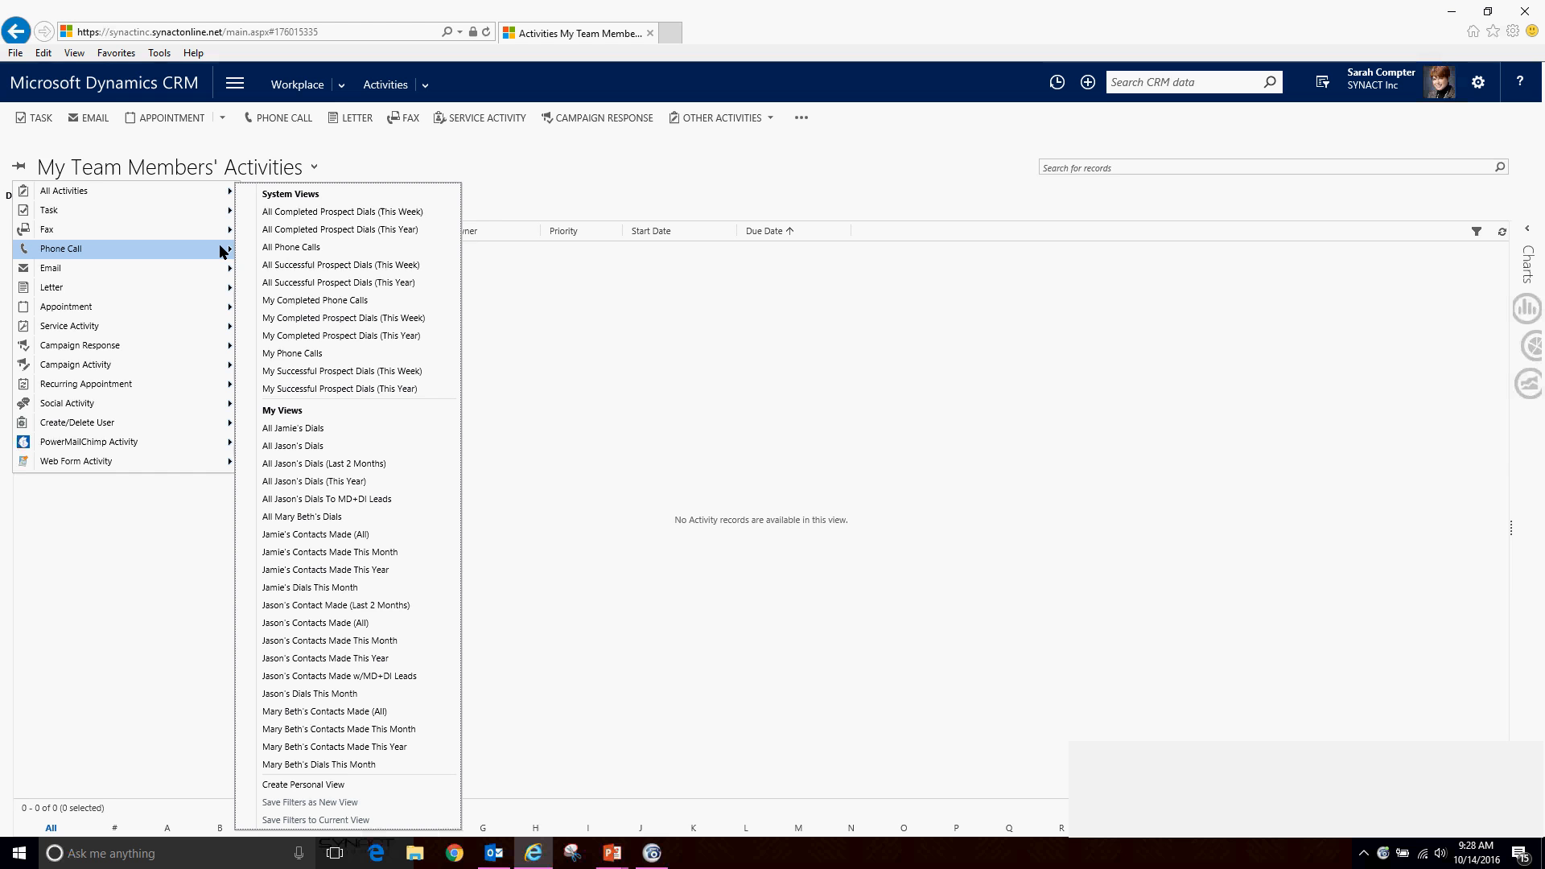
click(365, 262)
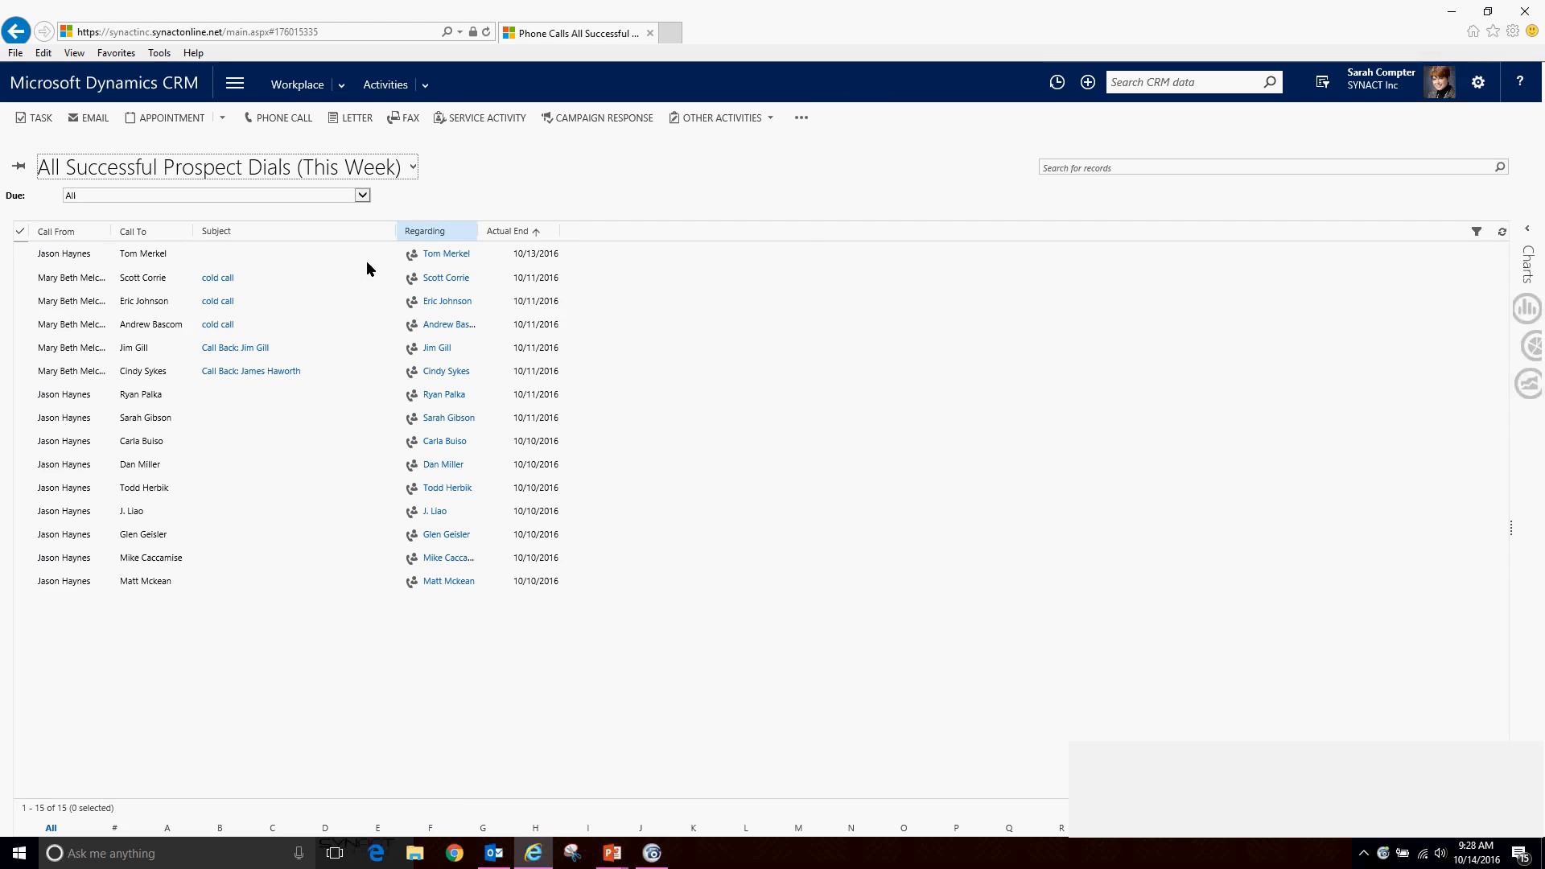
click(379, 172)
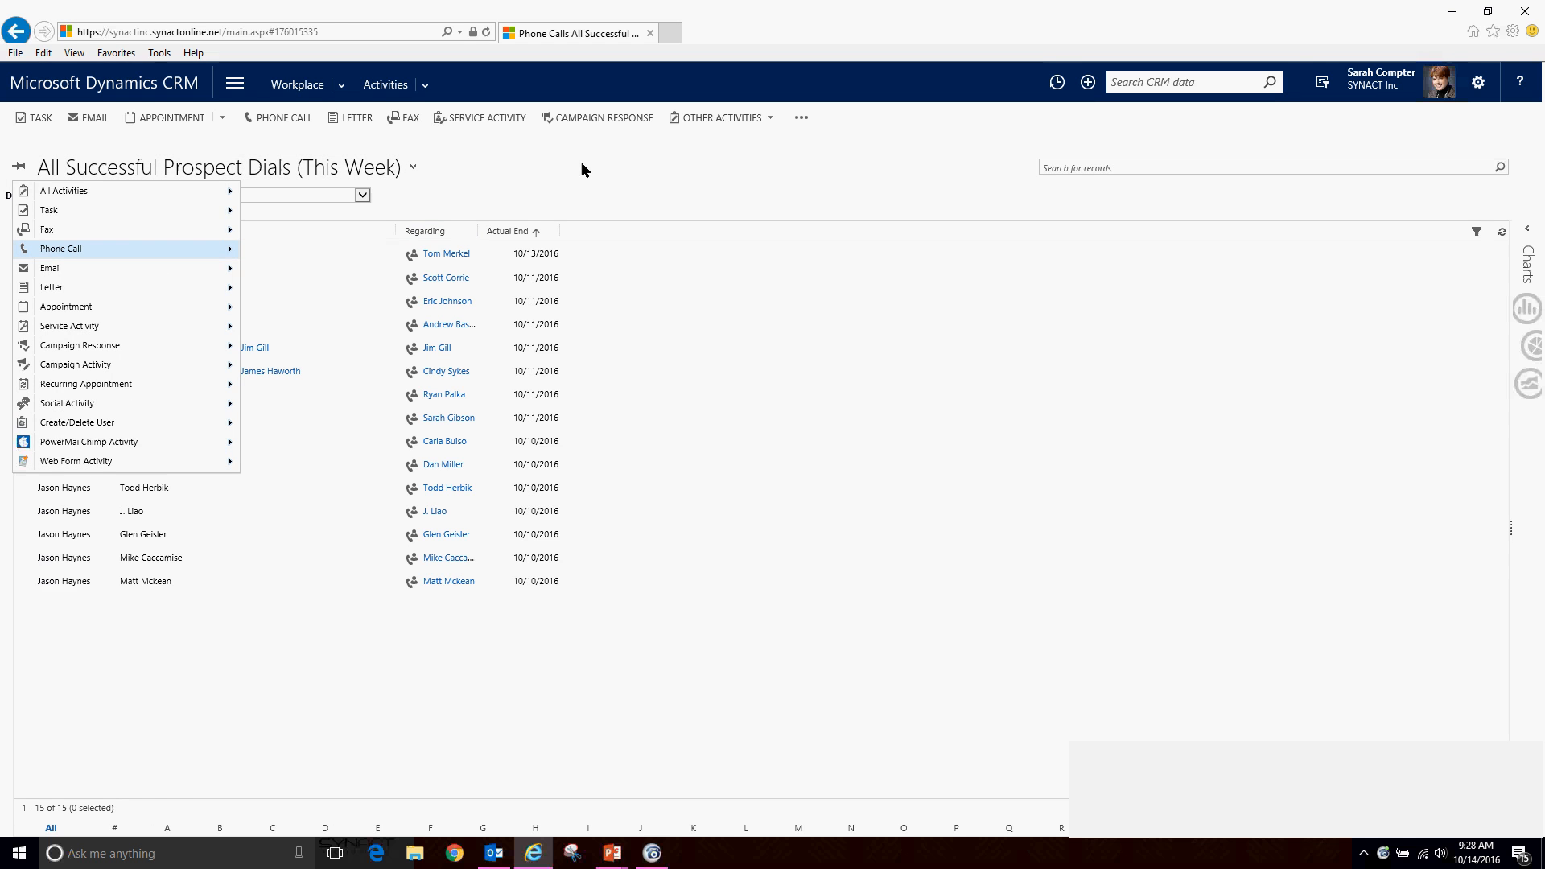
key(Escape)
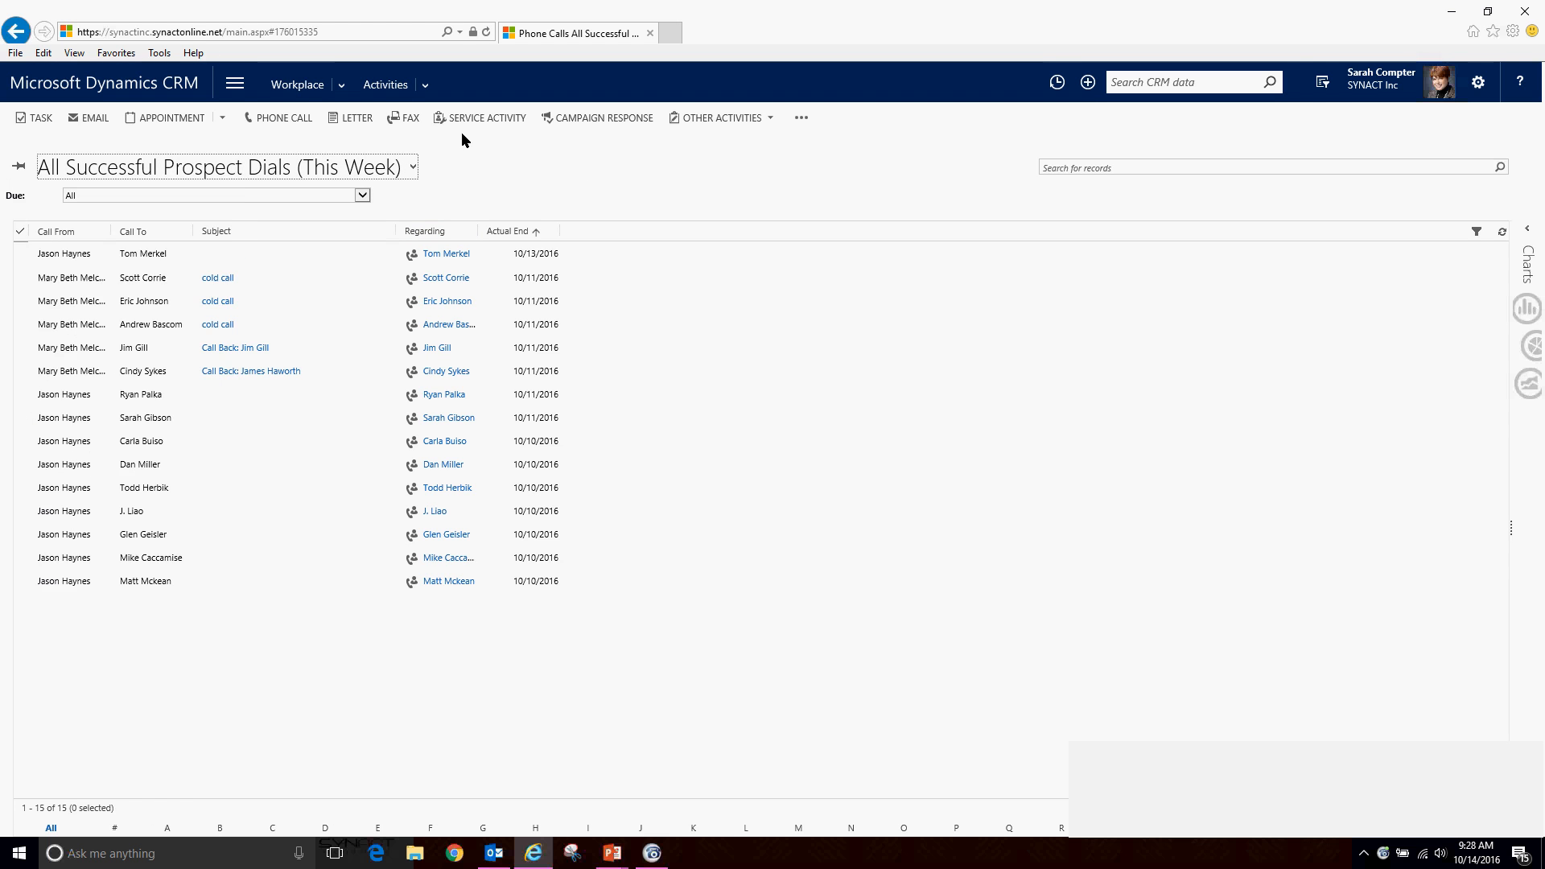
Step: Go to Workplace > Dashboards and decline the error report to show SYNACT's Support Analysis dashboard
click(238, 83)
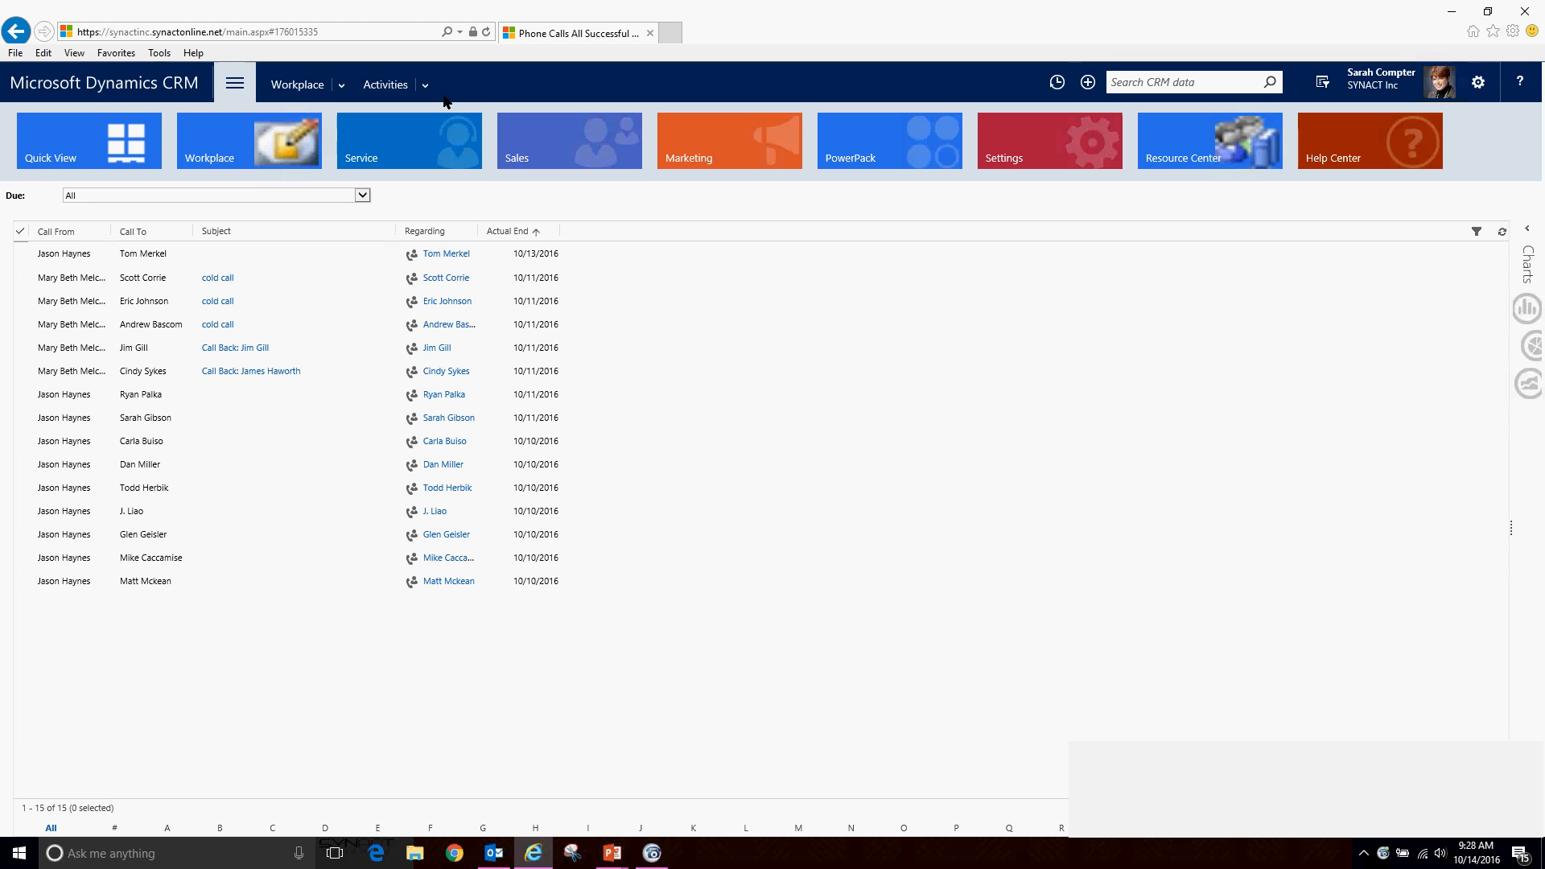
click(250, 159)
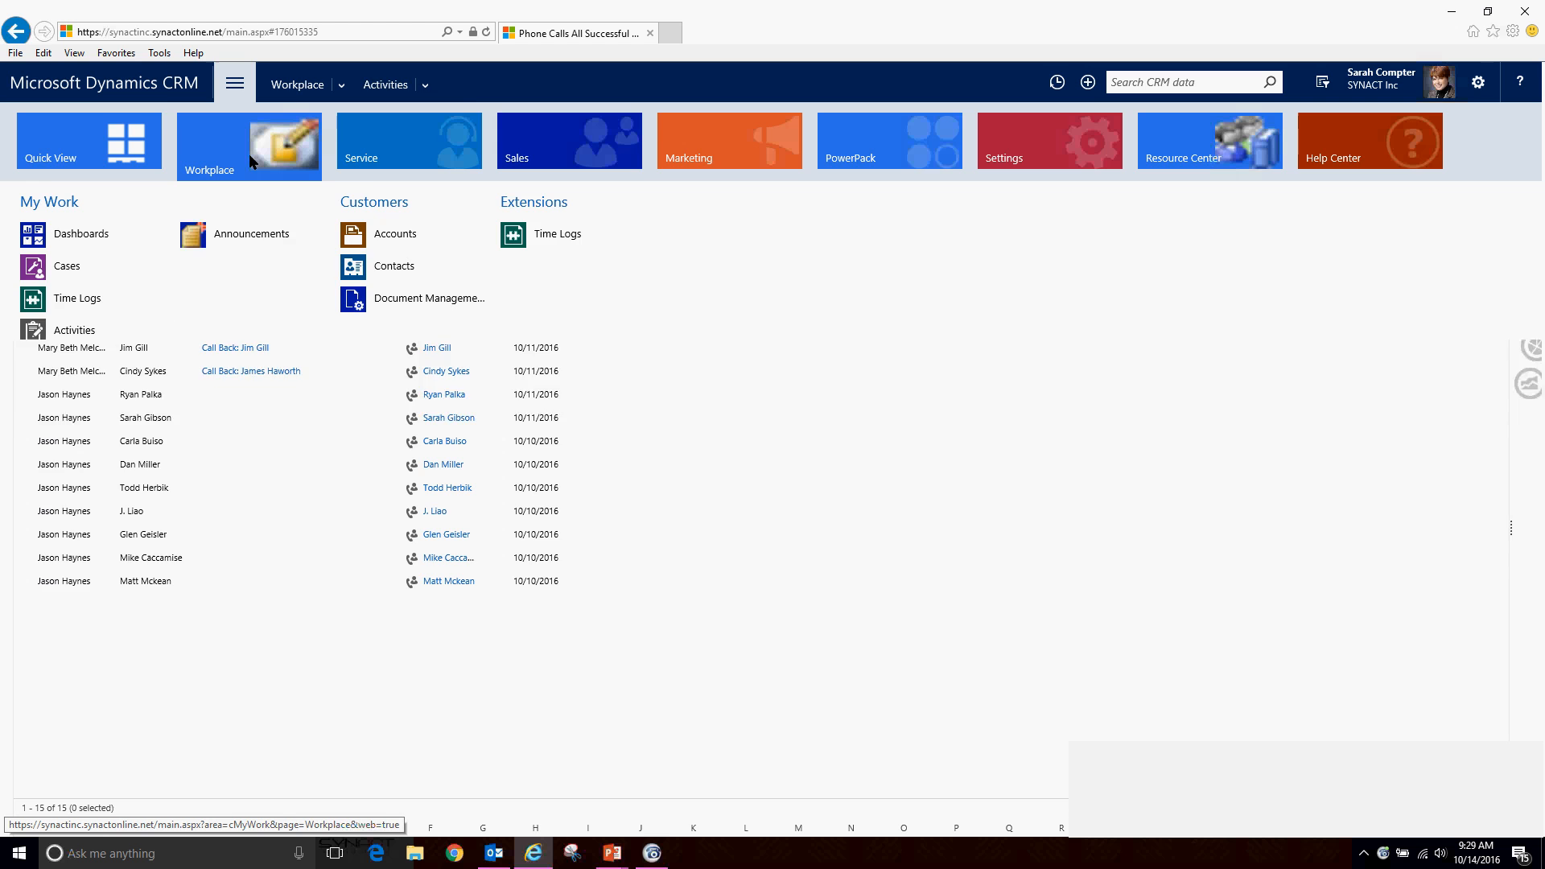
click(101, 235)
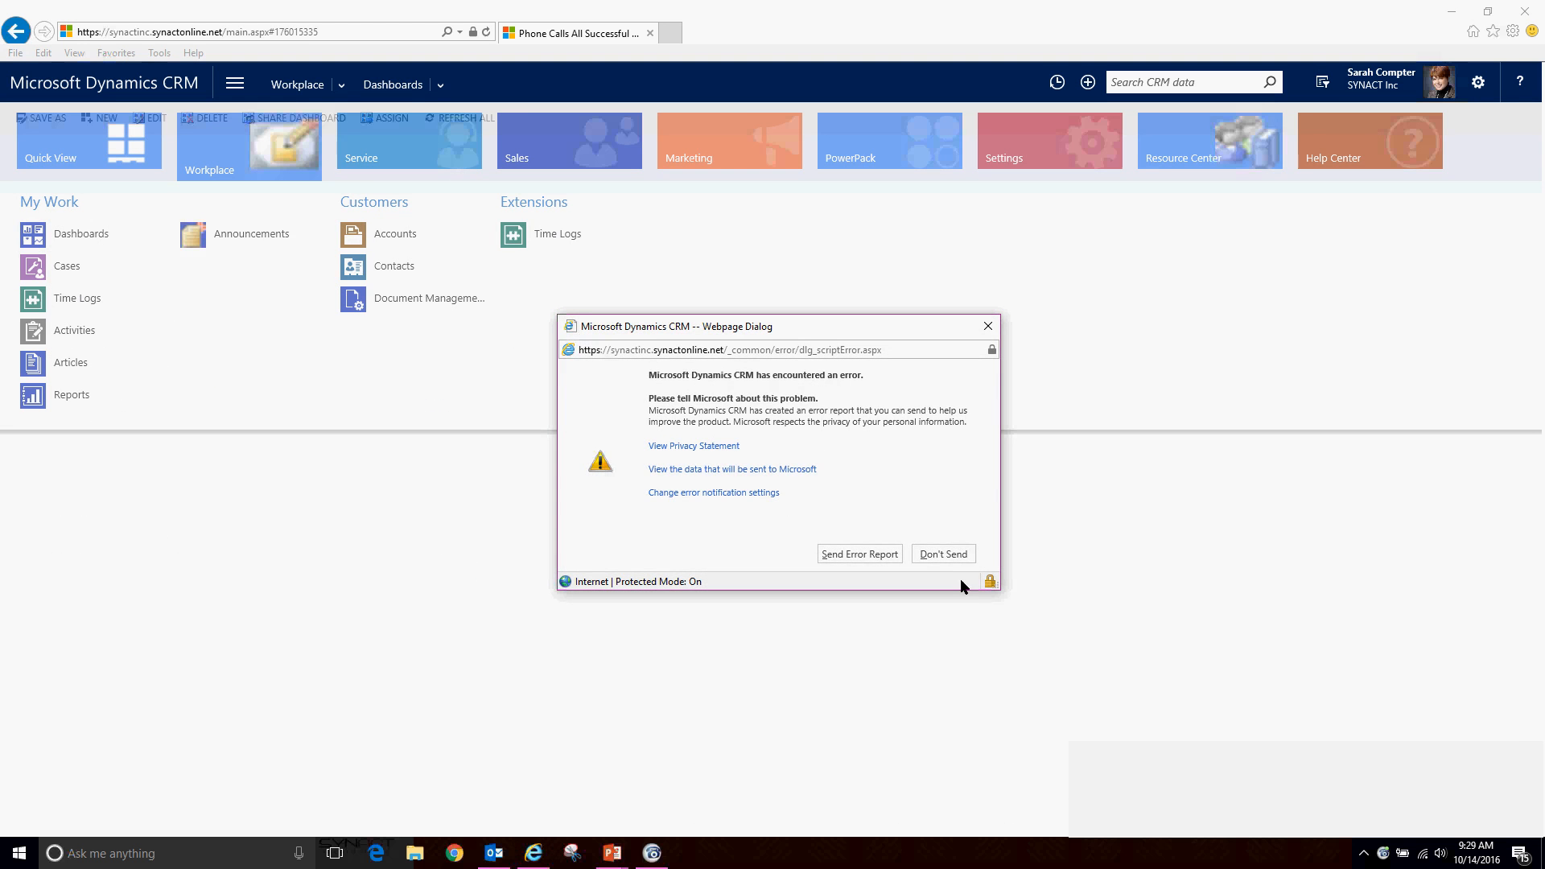
click(942, 554)
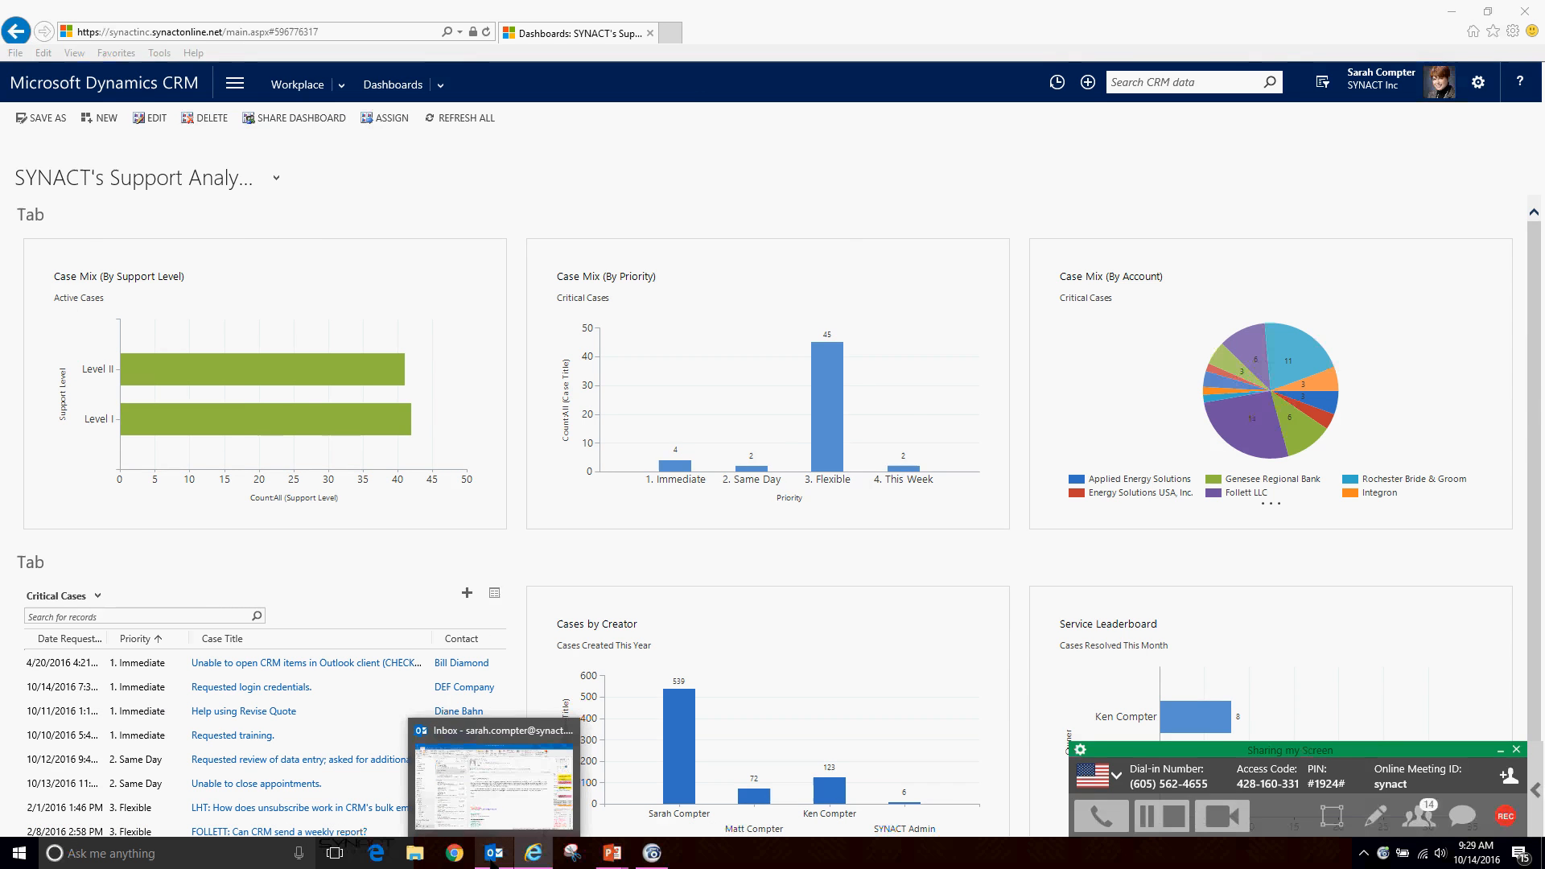
click(494, 852)
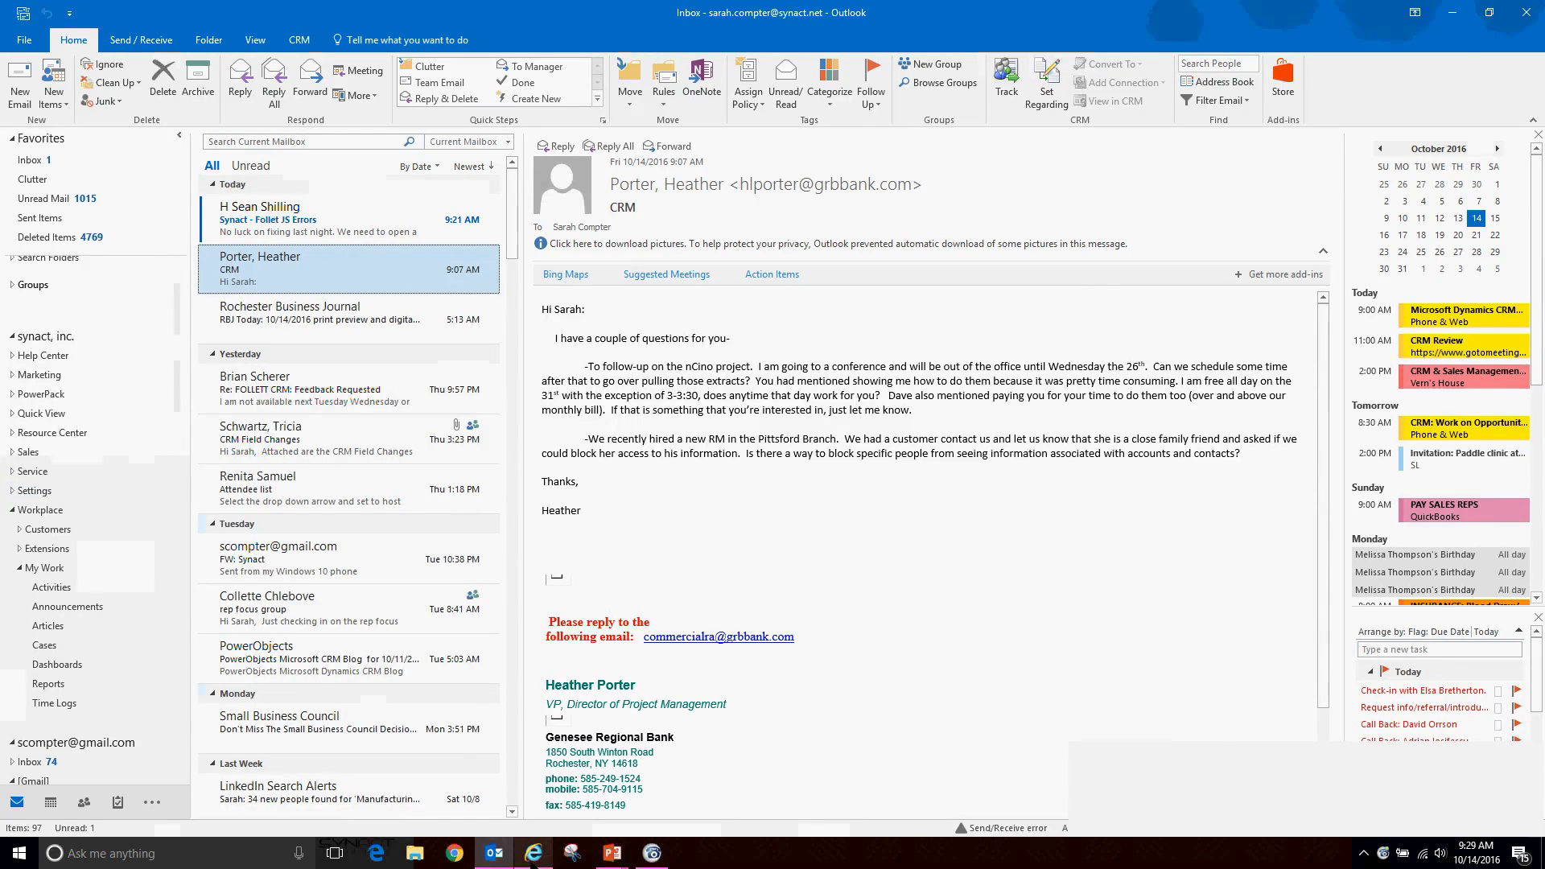
click(533, 852)
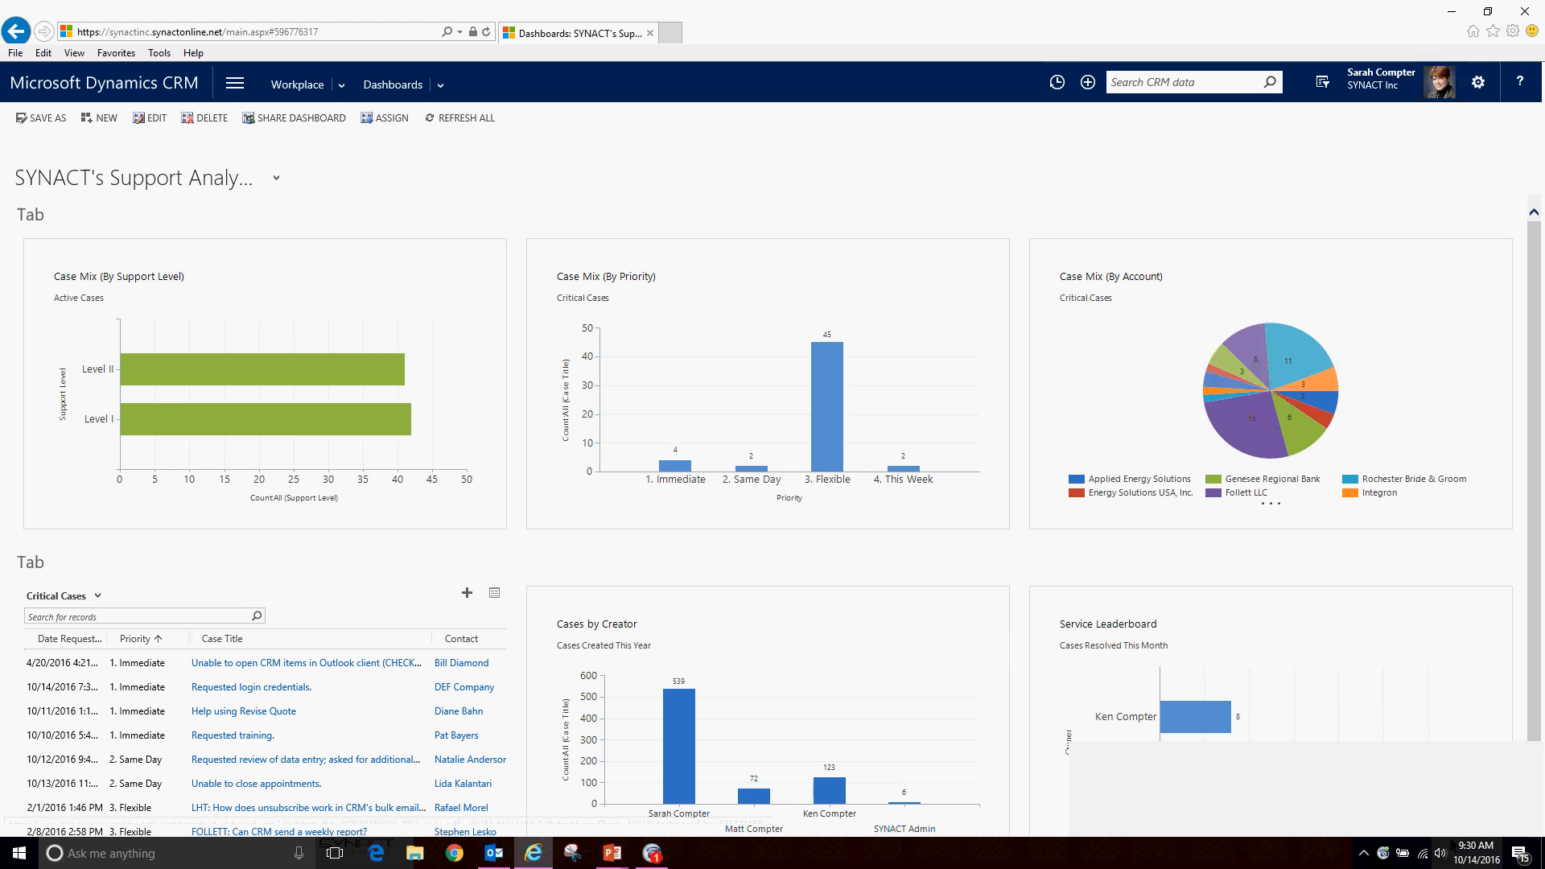
Step: Bring Outlook up from the taskbar so its recovery dialog appears over the dashboard
click(1462, 817)
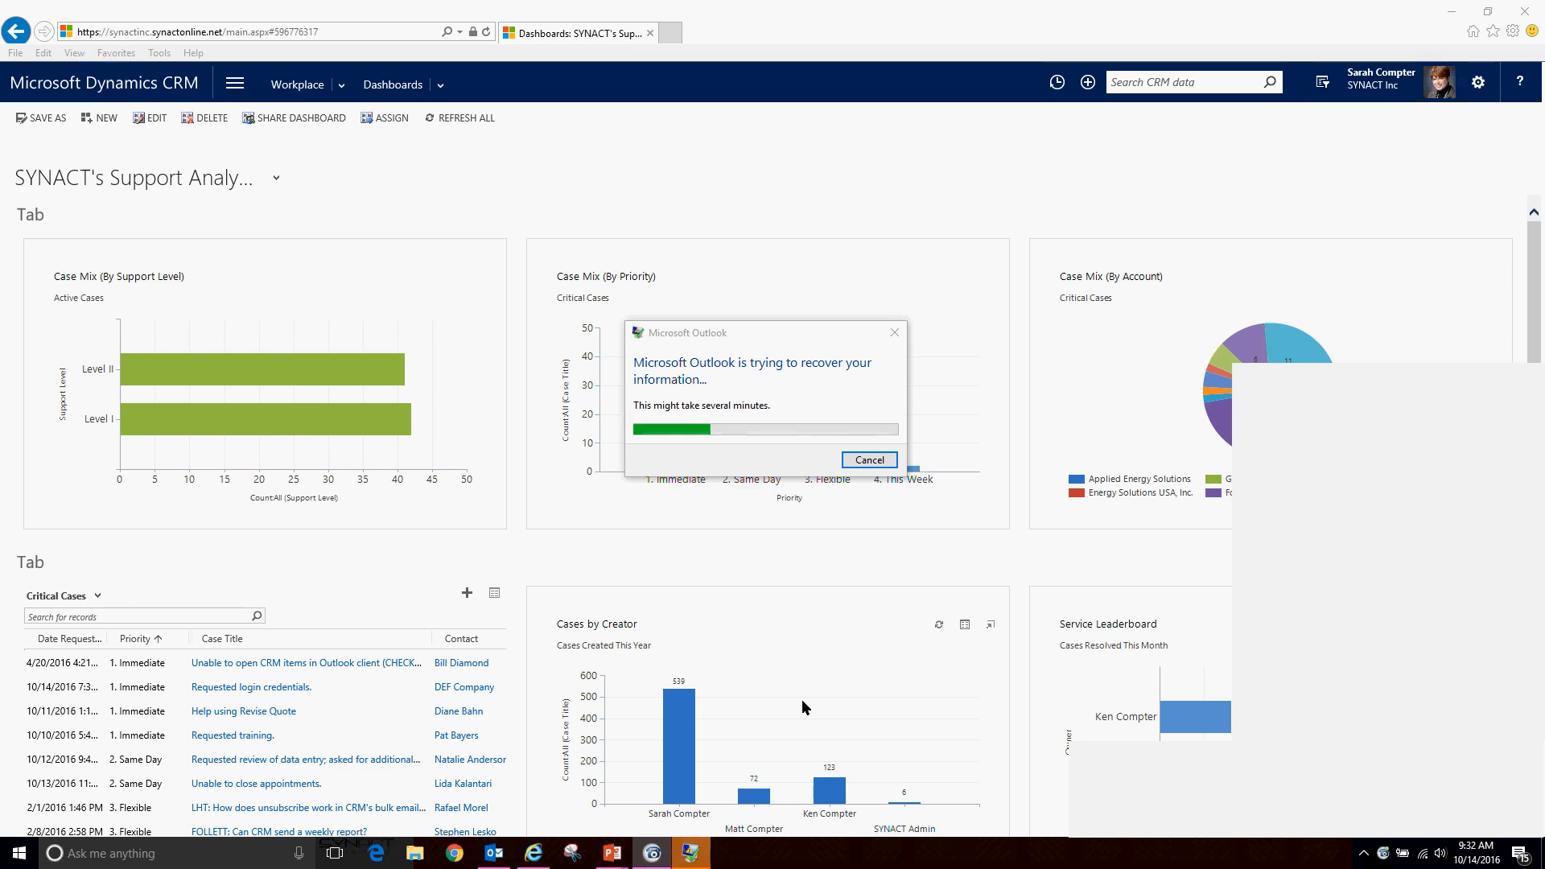
Step: Close the Microsoft Outlook recovery notice
click(895, 333)
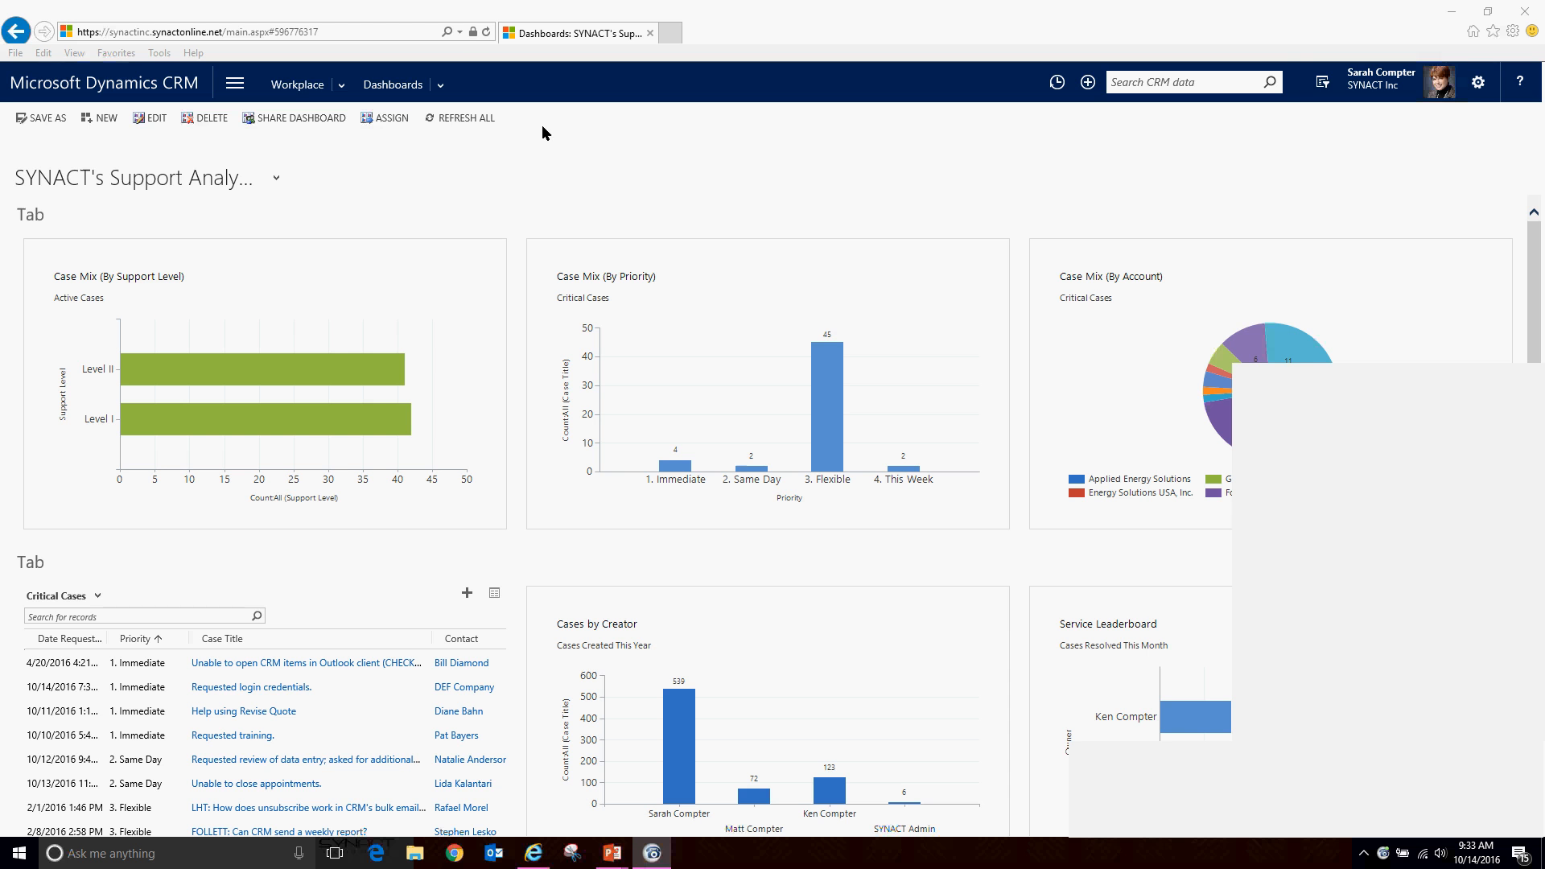
Step: Open the Active Accounts list from the Sales area, declining the error report
click(234, 83)
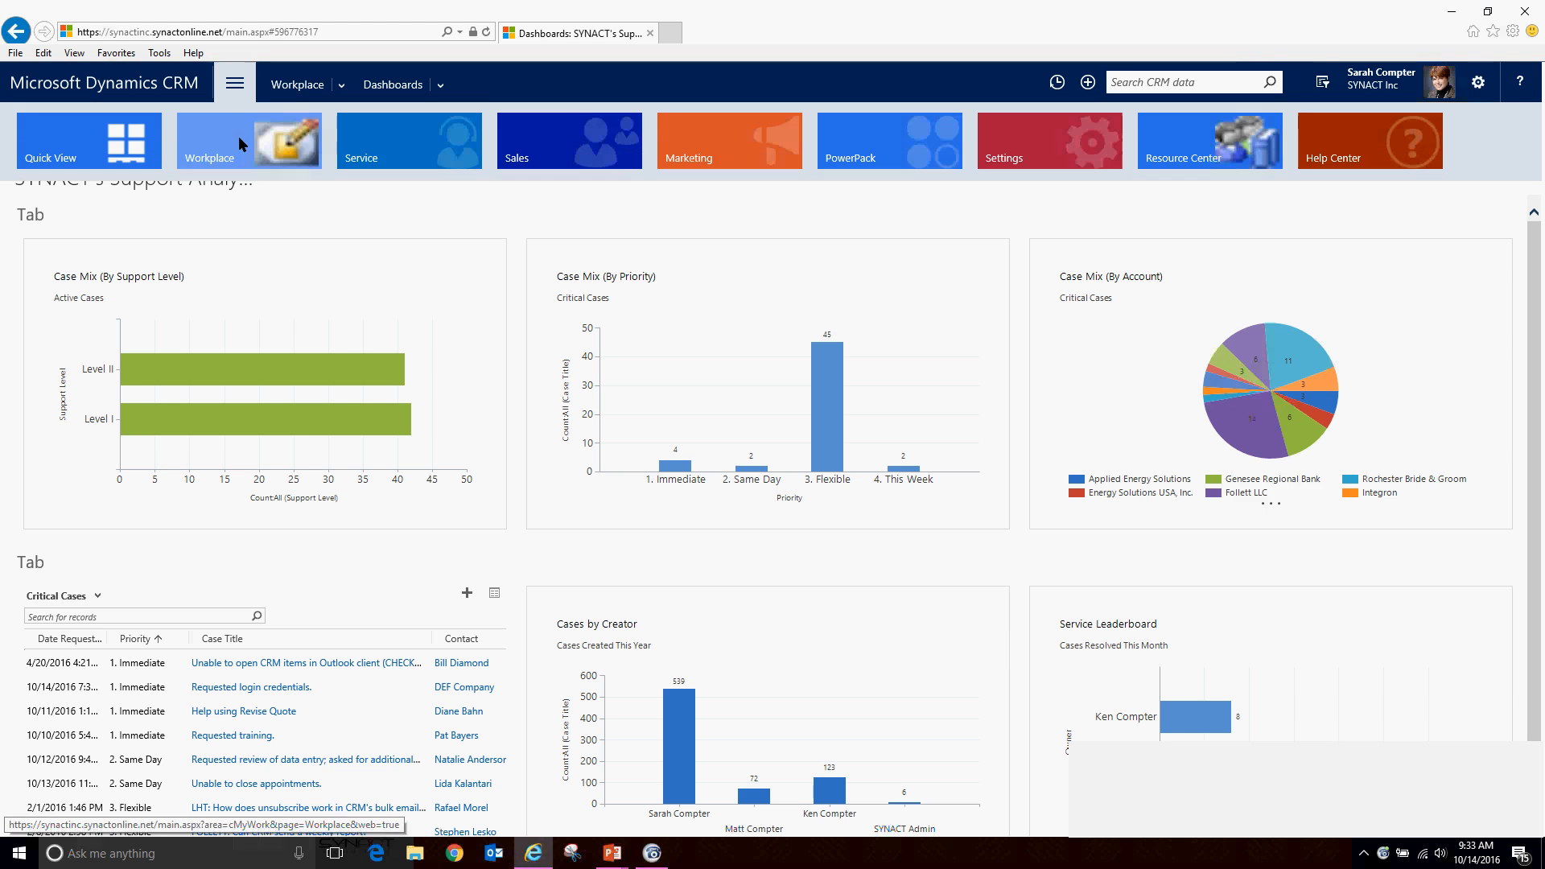
click(585, 151)
click(89, 299)
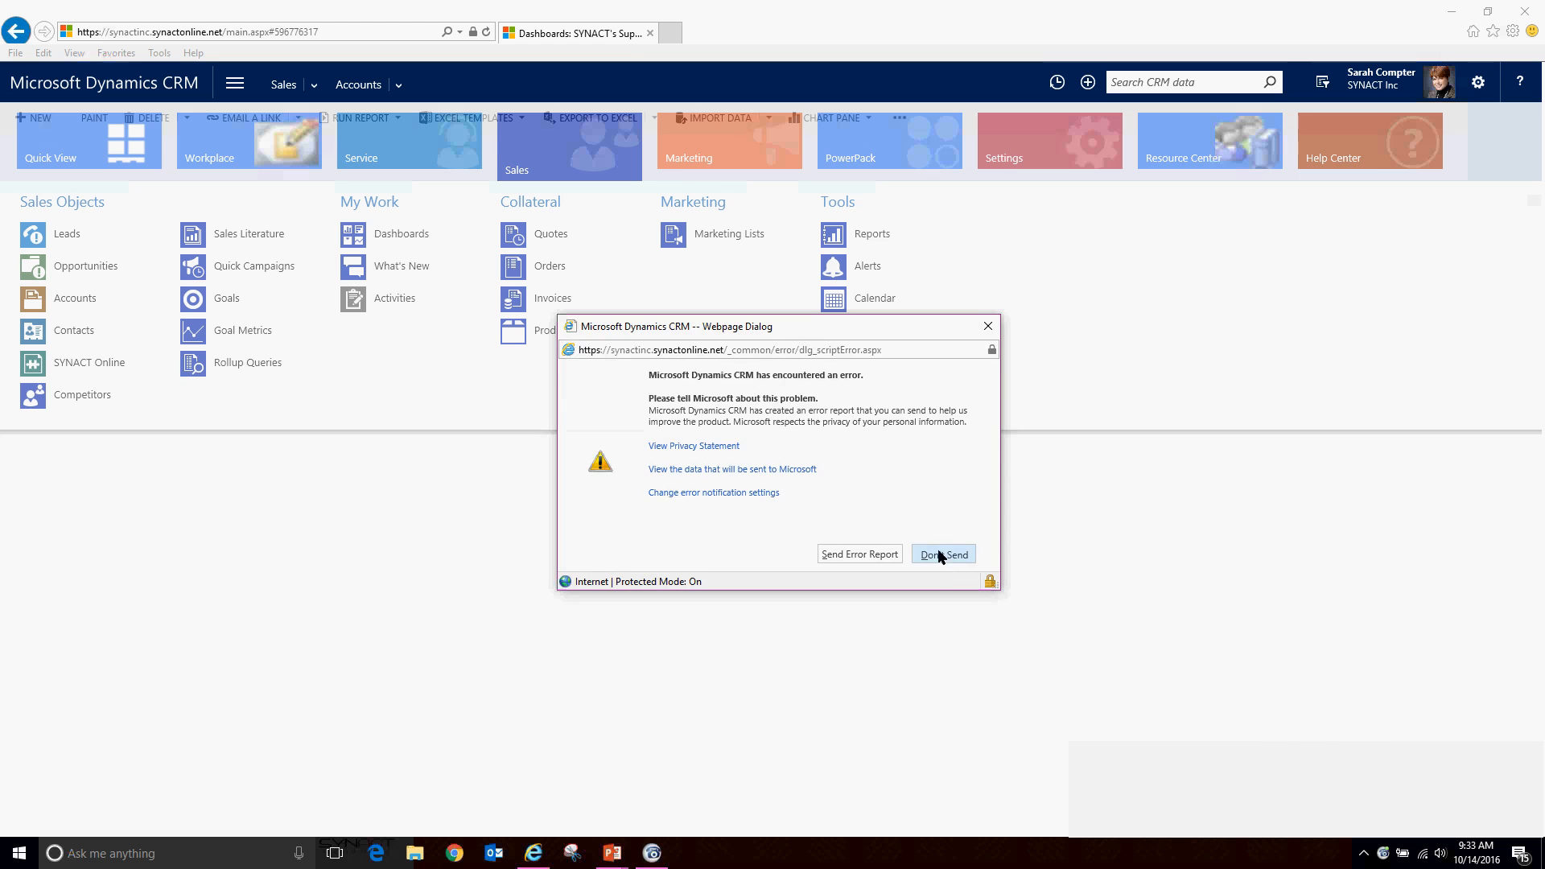
click(940, 555)
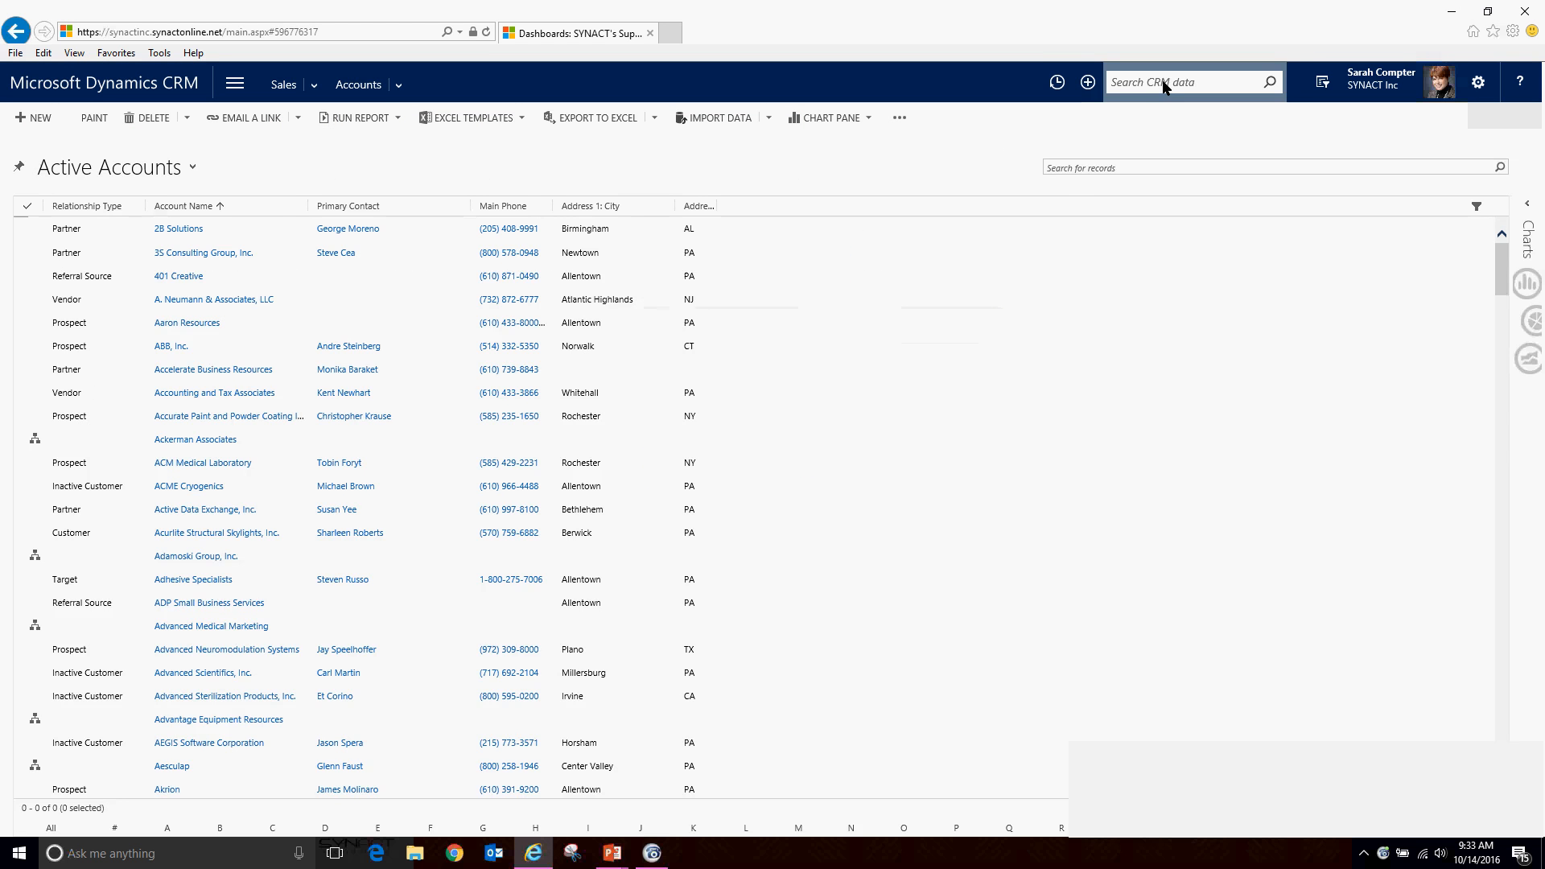
Step: Search the active accounts for 'def'
click(1073, 166)
text(def)
key(Return)
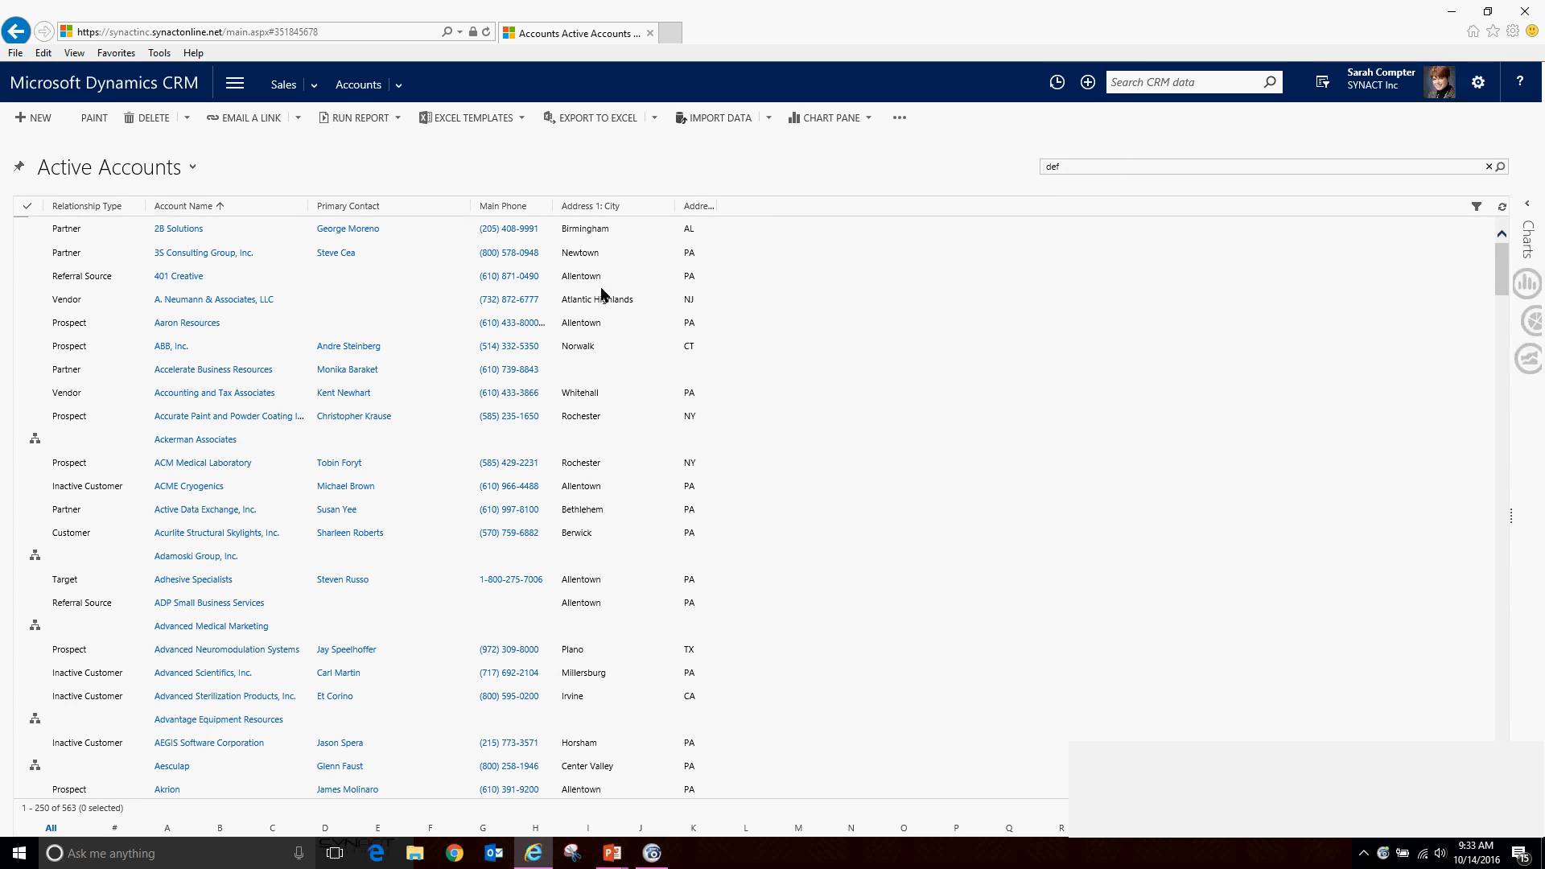
Step: Open the DEF Company account record, then show the slide show's Technical Notes slide
double_click(217, 229)
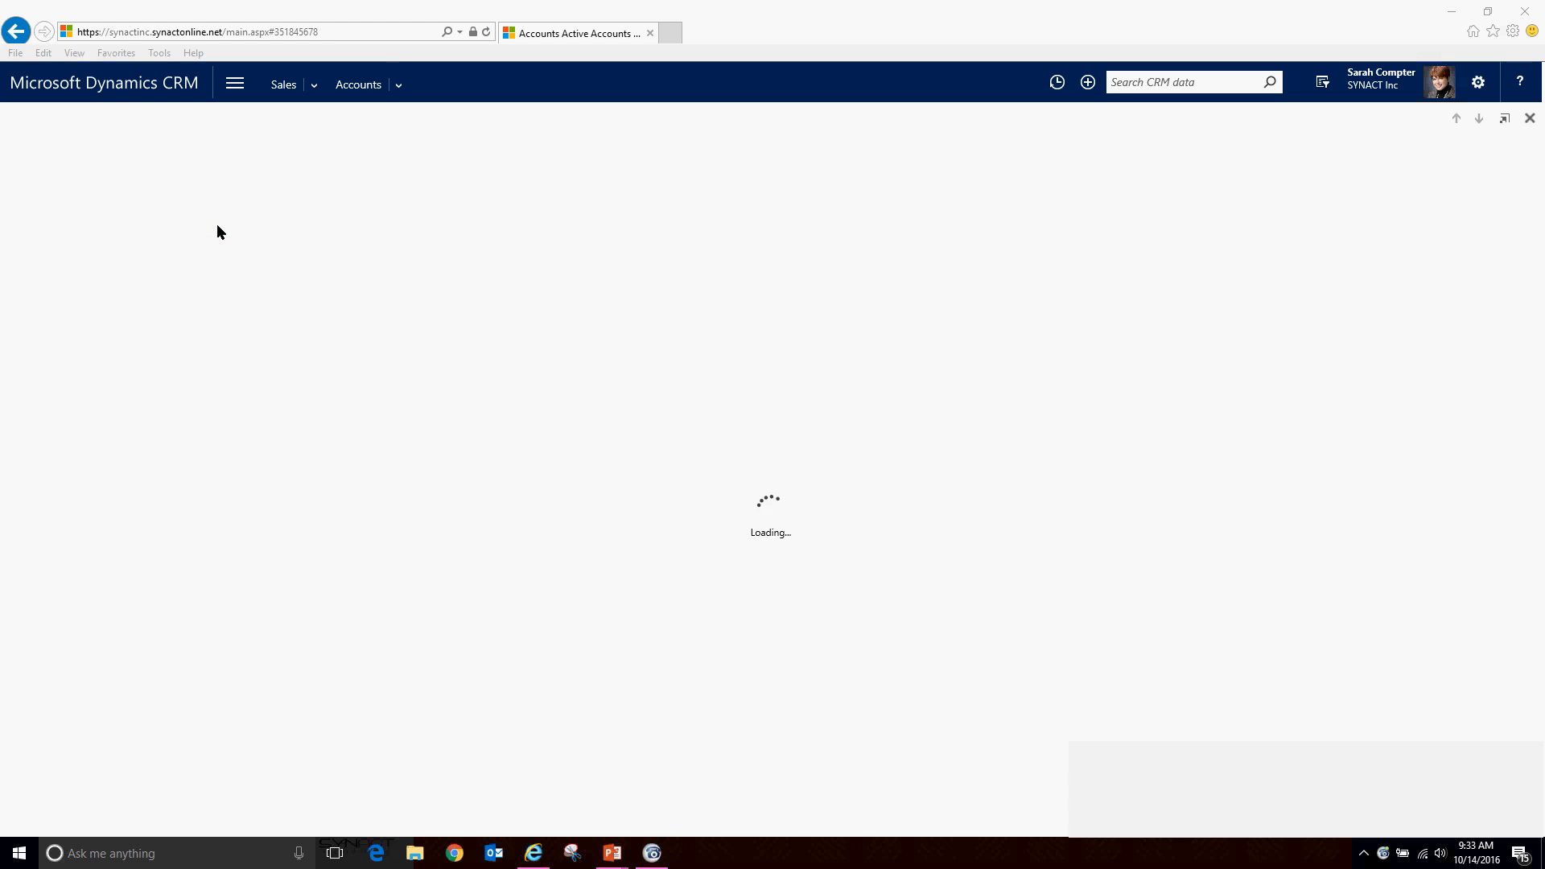
click(964, 562)
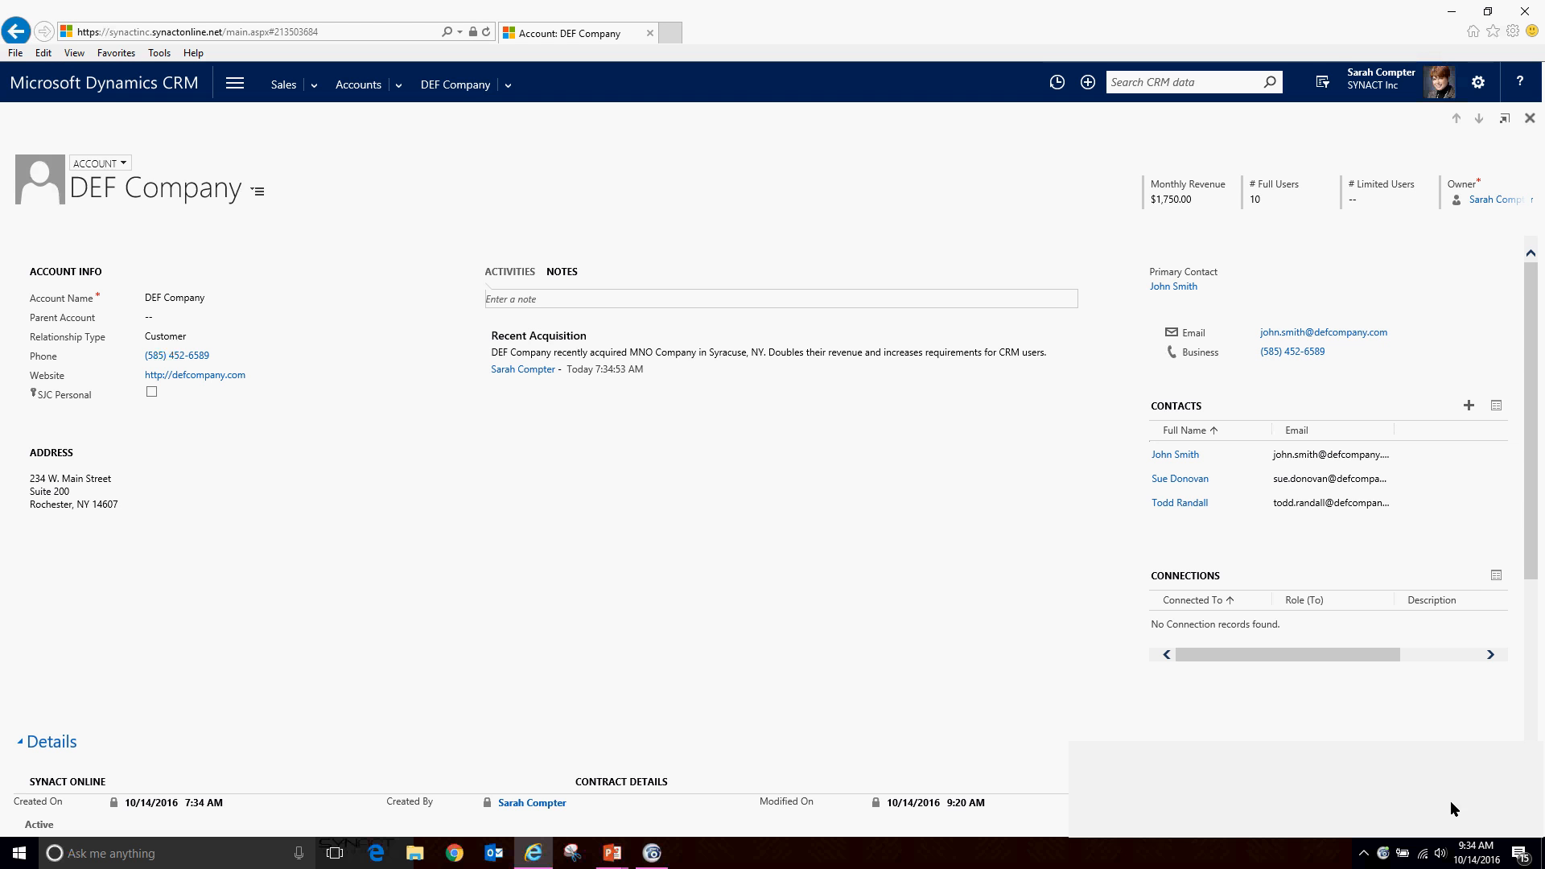
click(1453, 803)
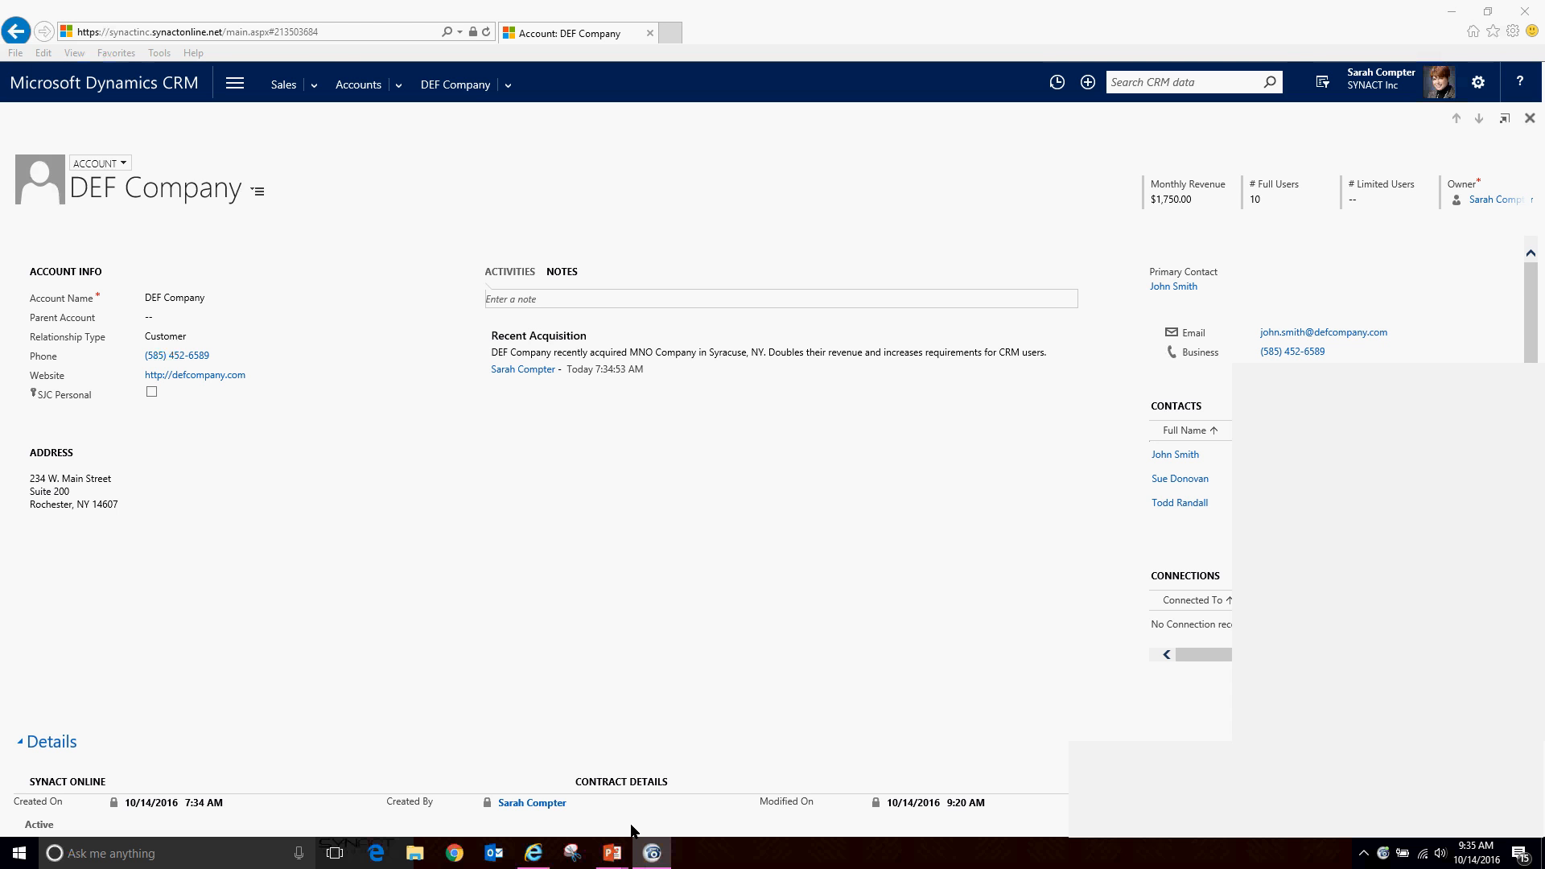
mouse_move(613, 851)
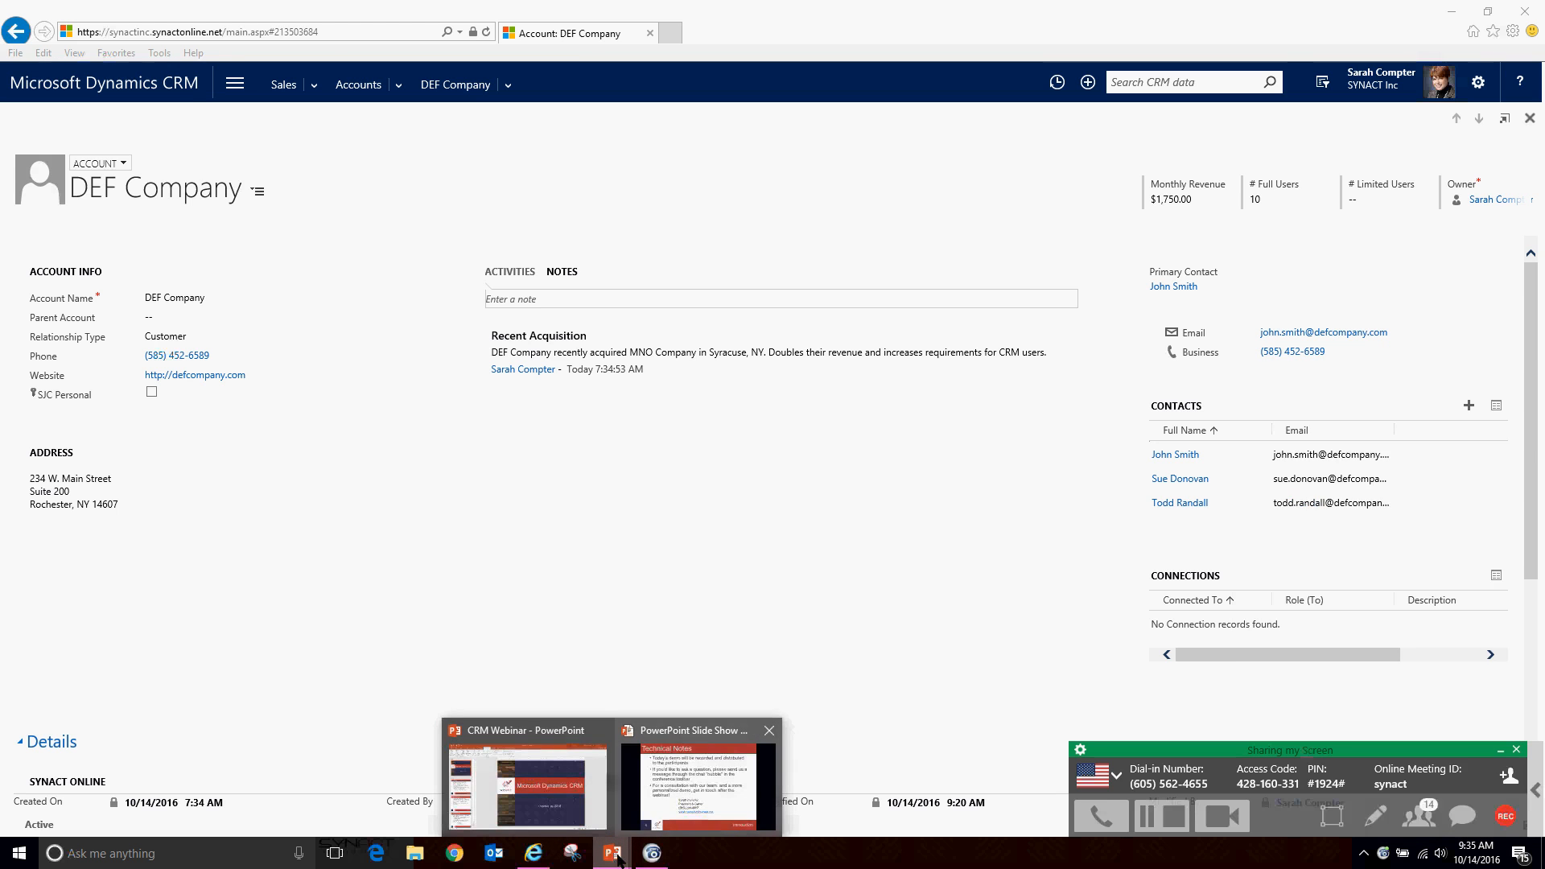
click(698, 773)
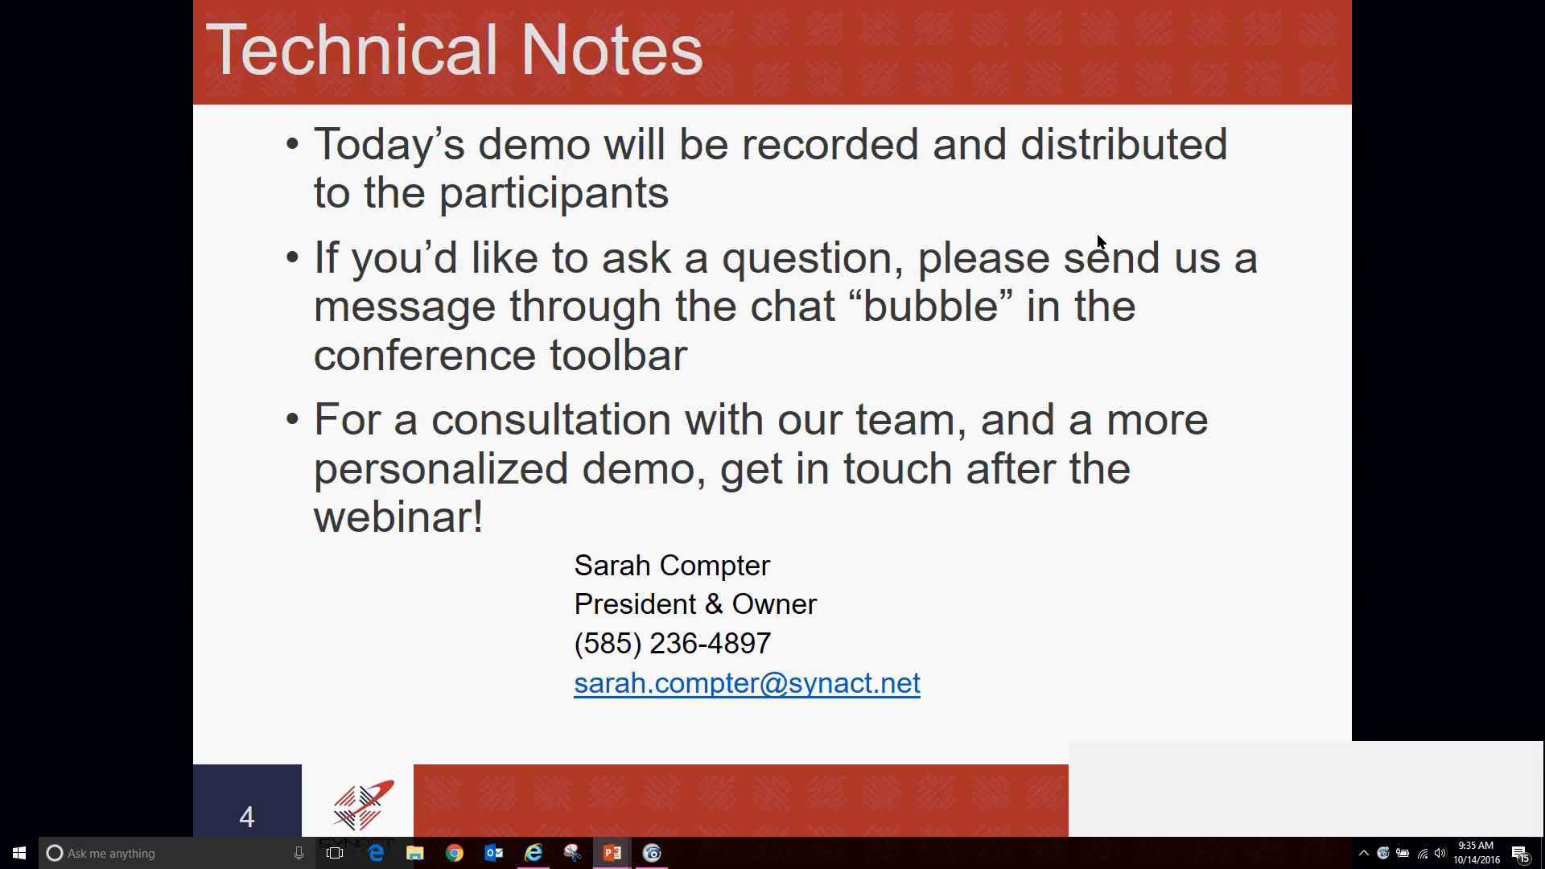